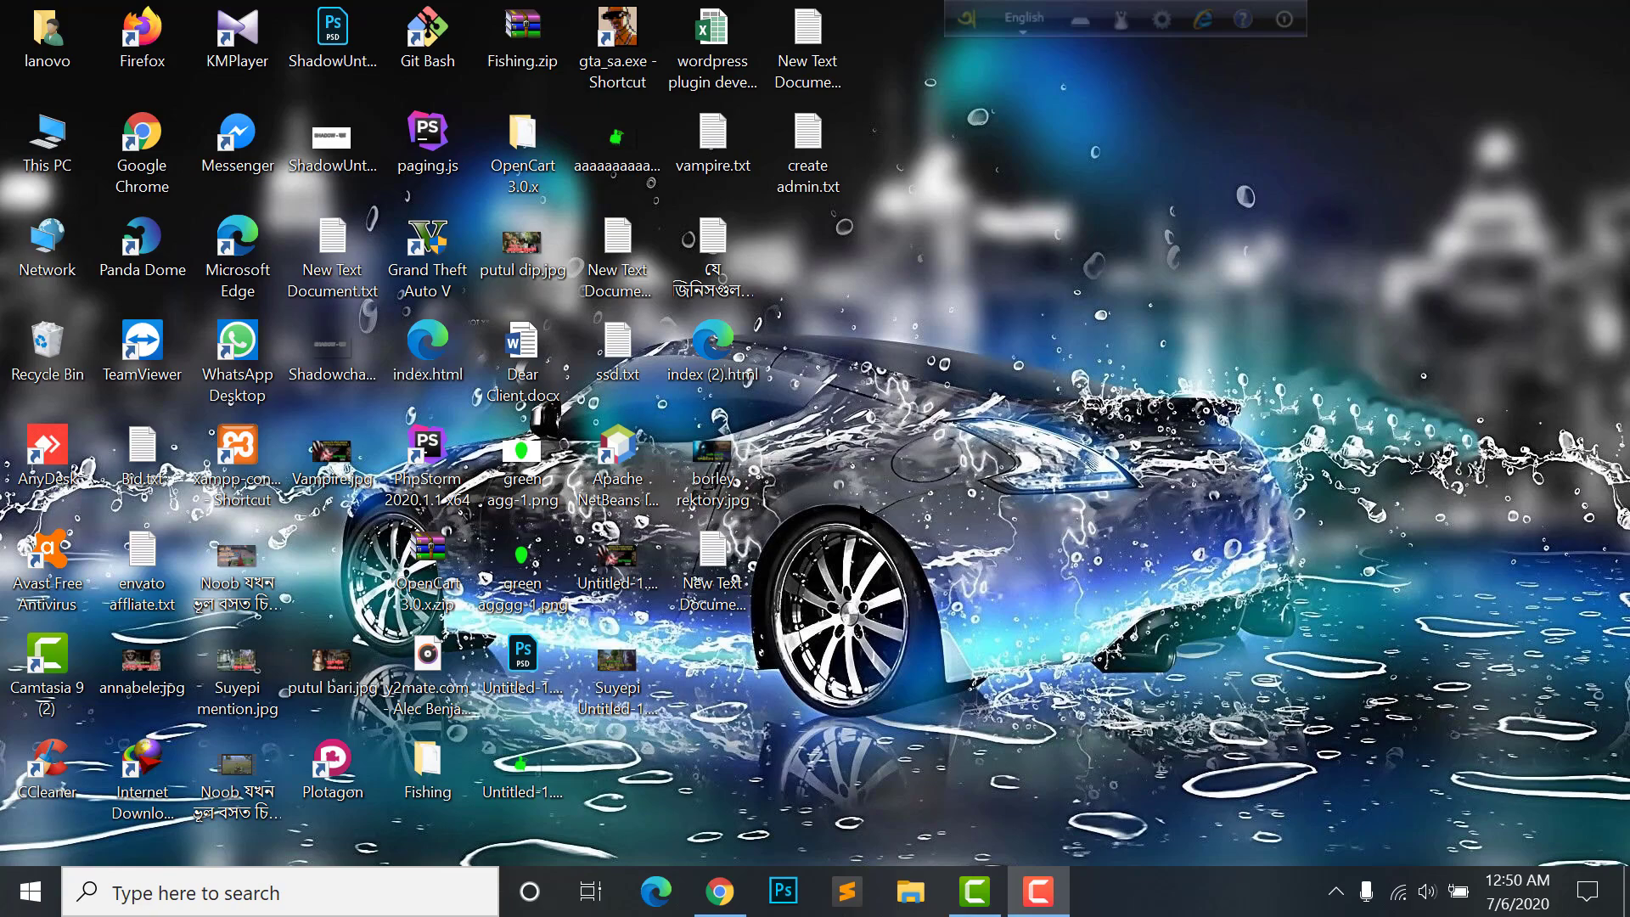
# Switch to Chrome and examine the ProFreeHost home page's free hosting features, pricing and registration offer.
pyautogui.click(720, 890)
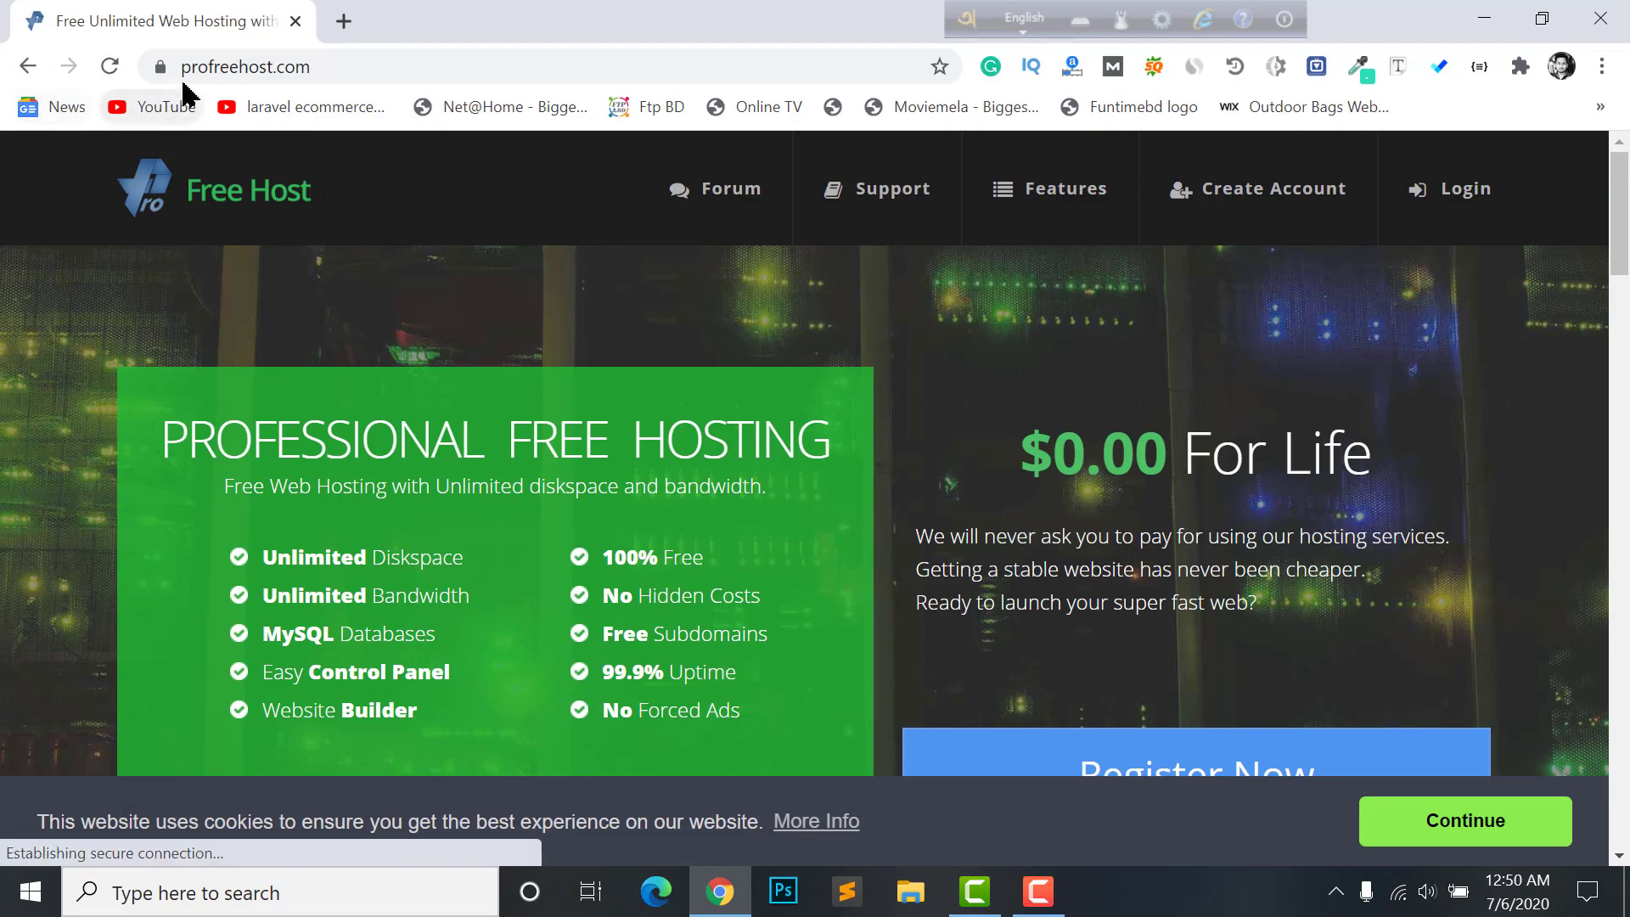
pyautogui.scroll(-8, 873, 334)
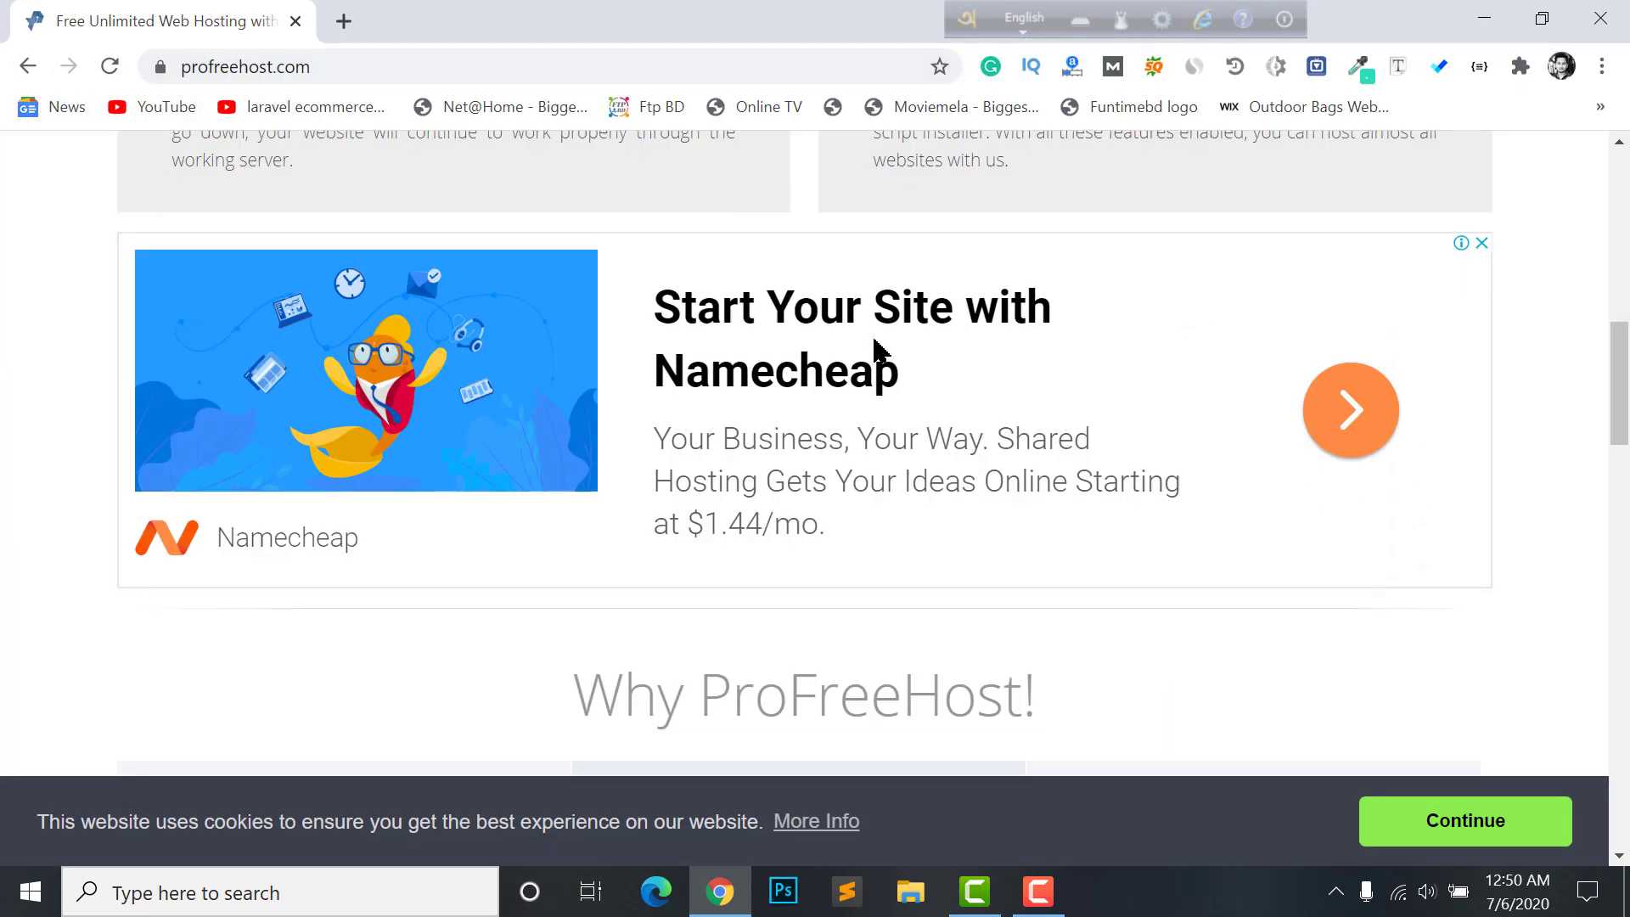
pyautogui.scroll(8, 873, 334)
pyautogui.scroll(-4, 950, 341)
pyautogui.scroll(6, 952, 348)
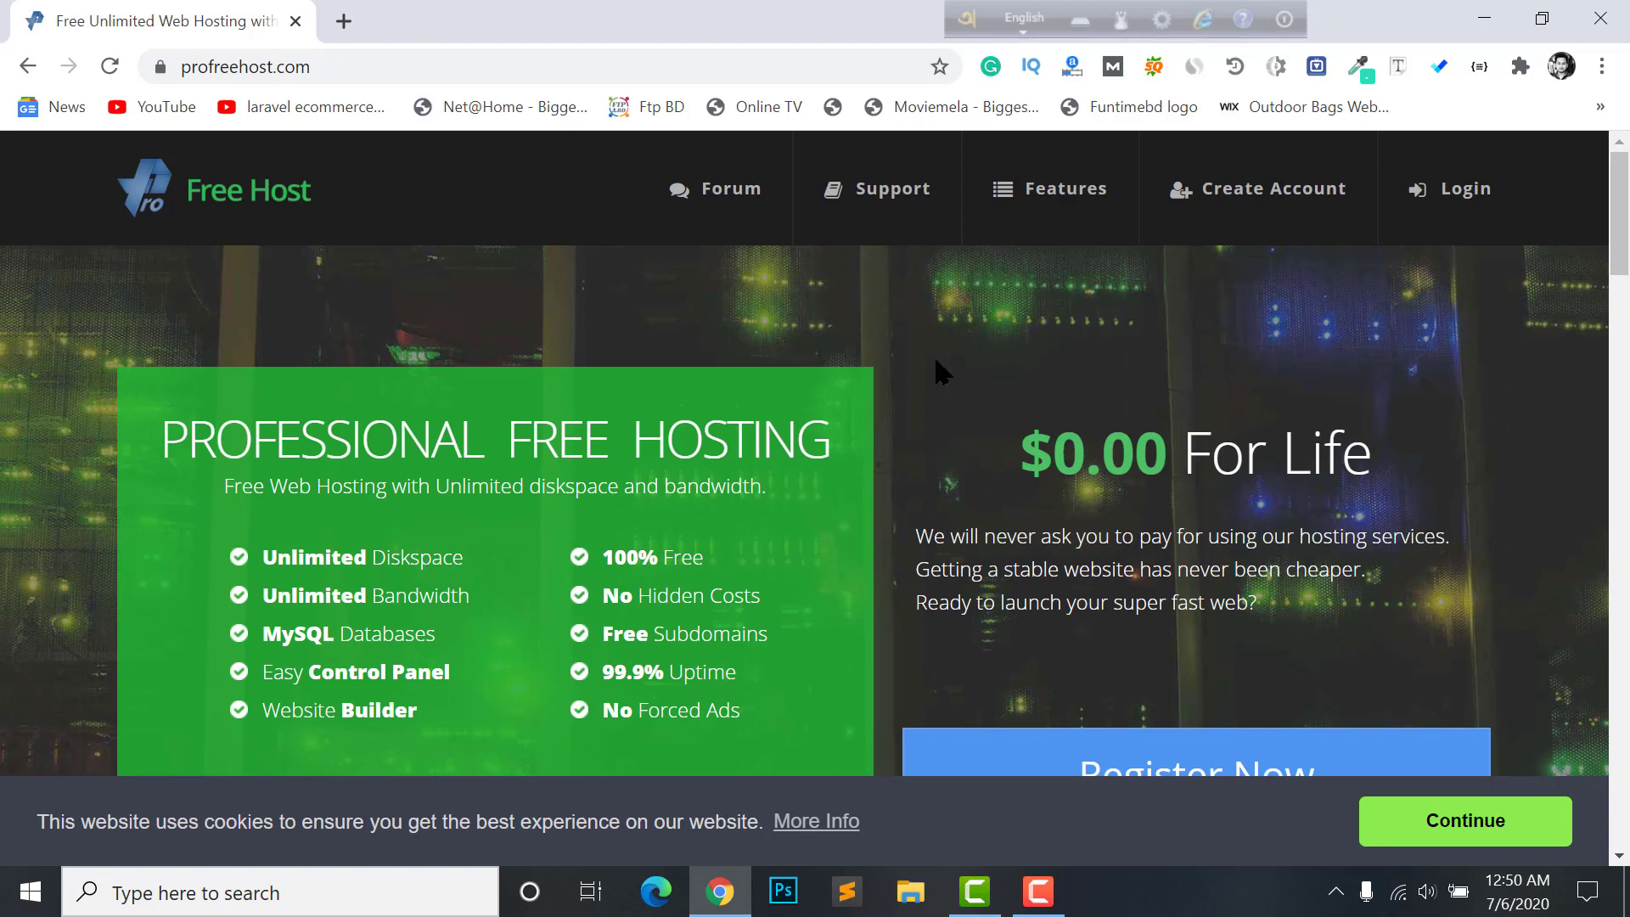
pyautogui.scroll(-1, 1083, 436)
pyautogui.scroll(-4, 1083, 436)
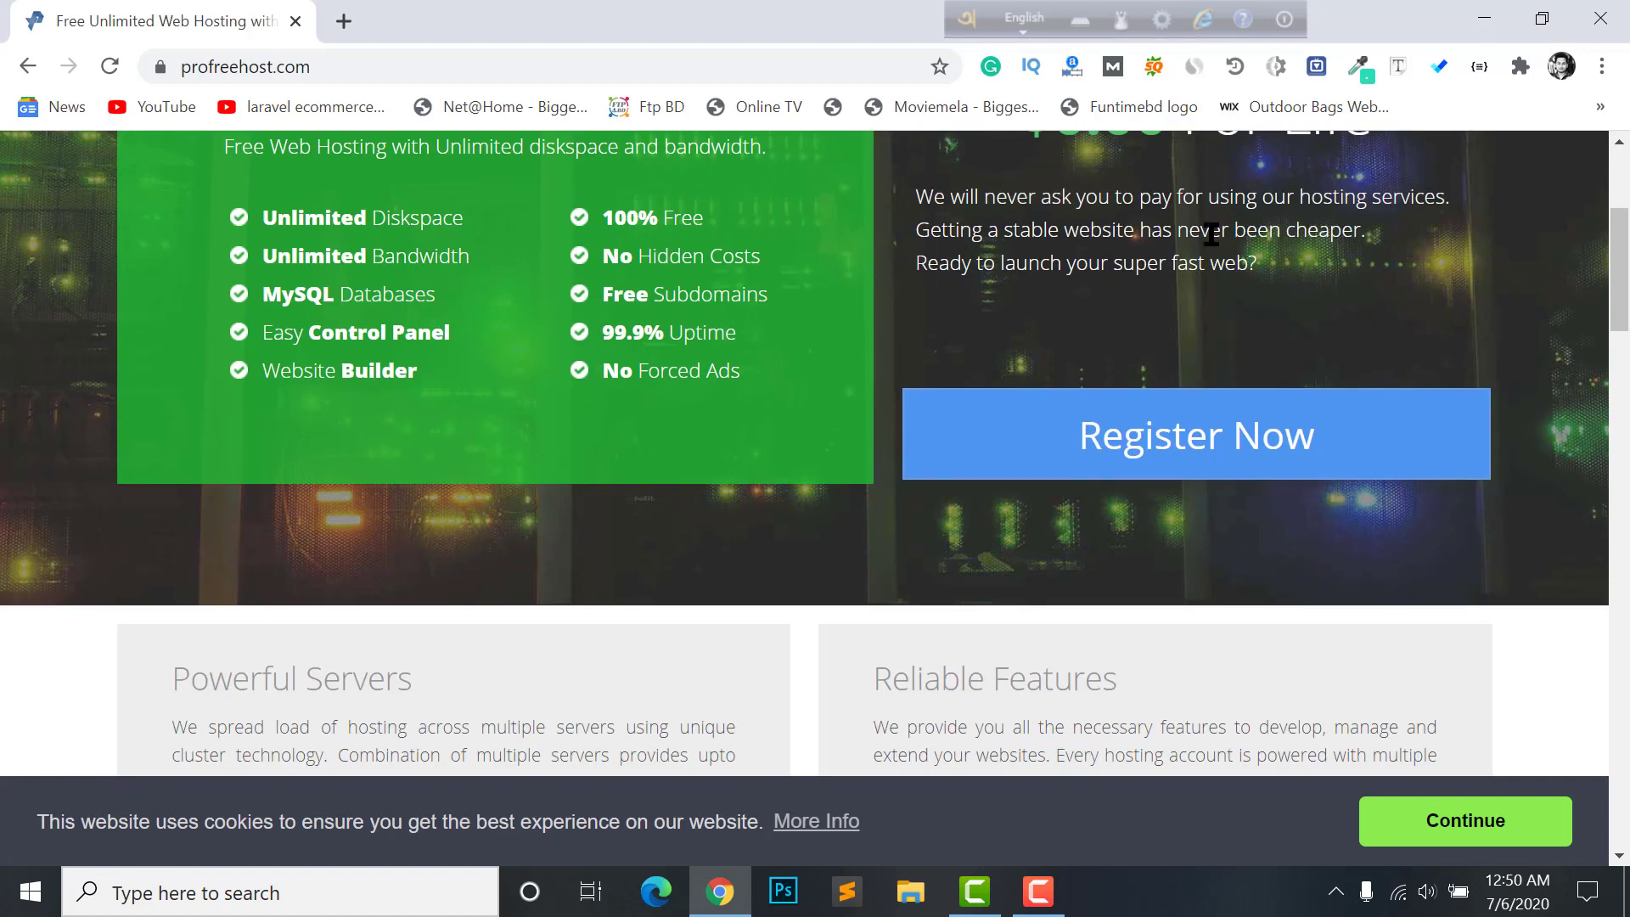
pyautogui.scroll(5, 787, 491)
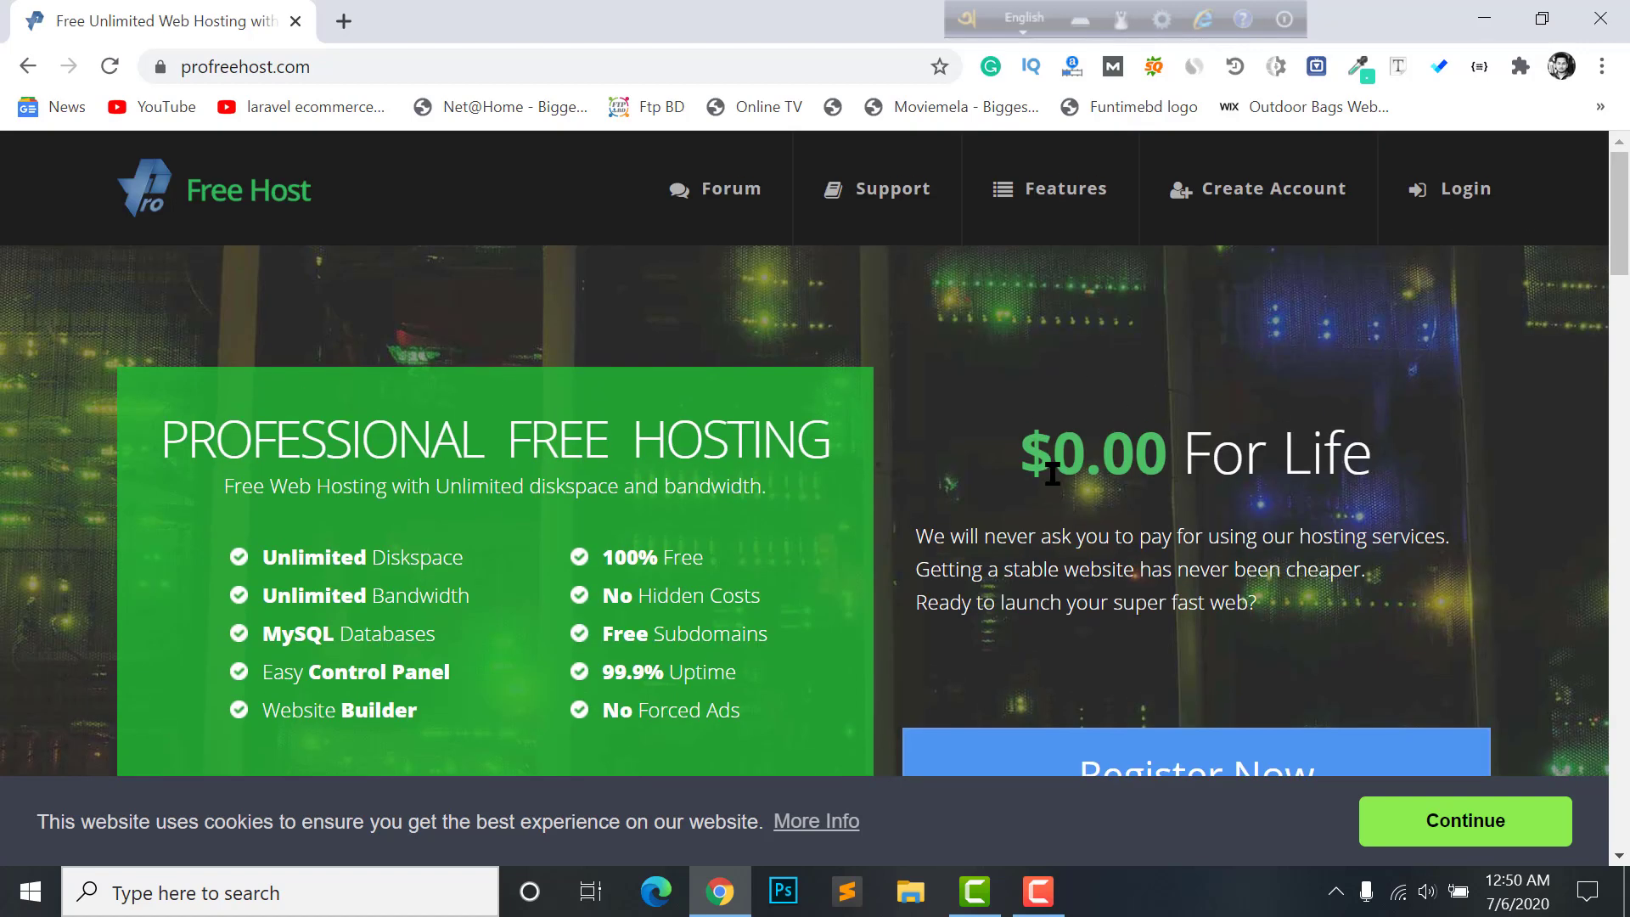
pyautogui.scroll(-2, 1019, 466)
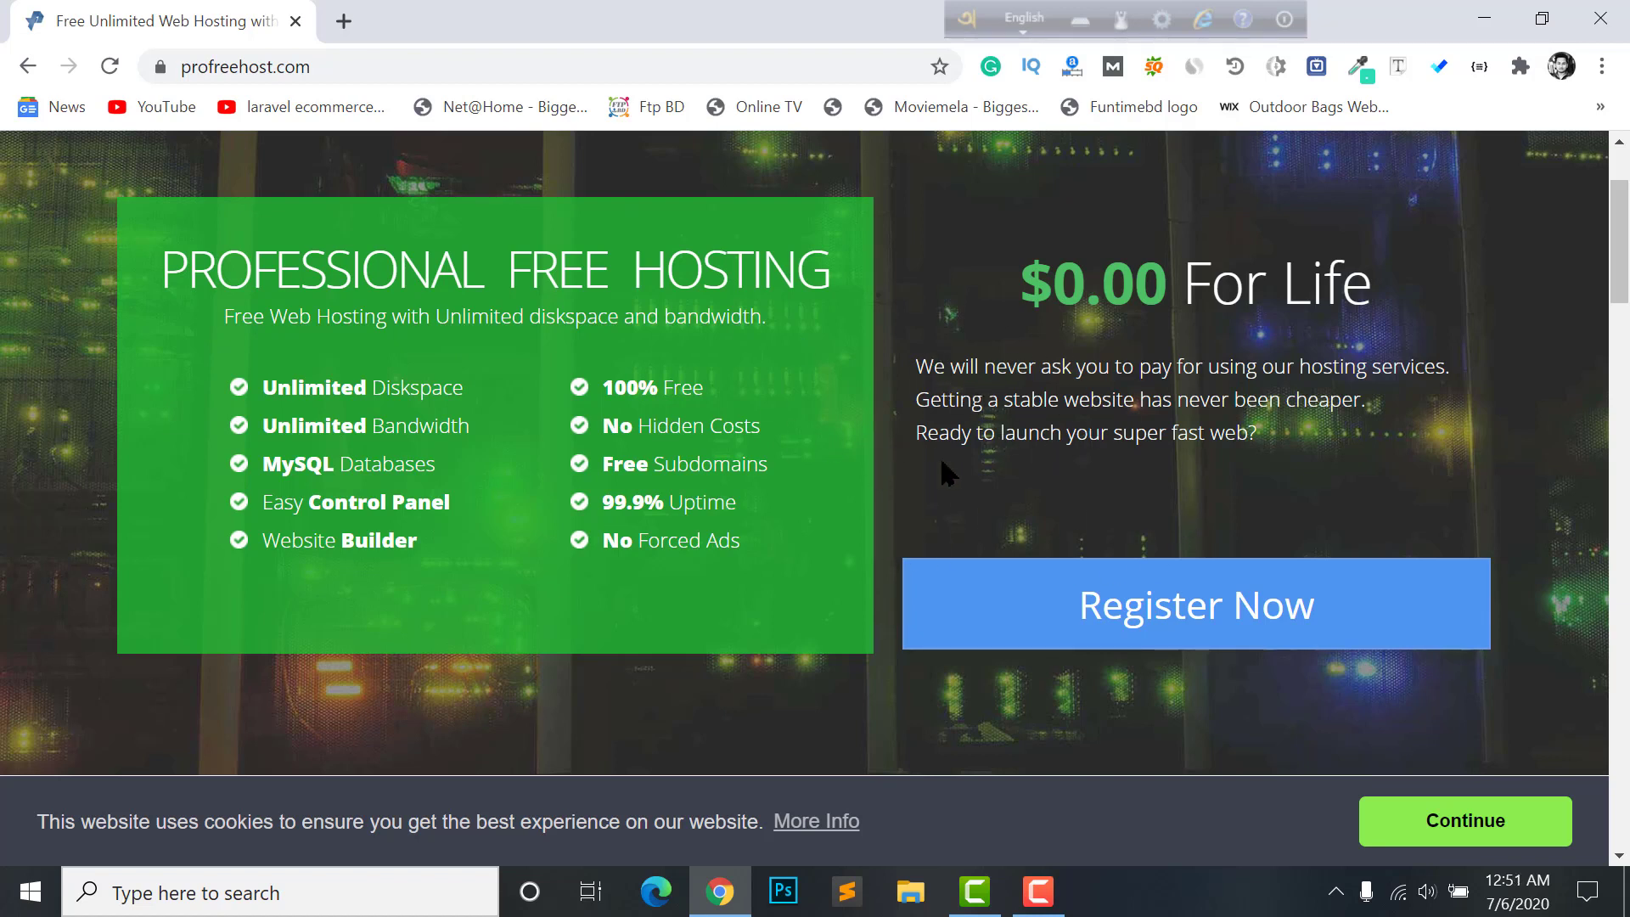
pyautogui.scroll(2, 975, 339)
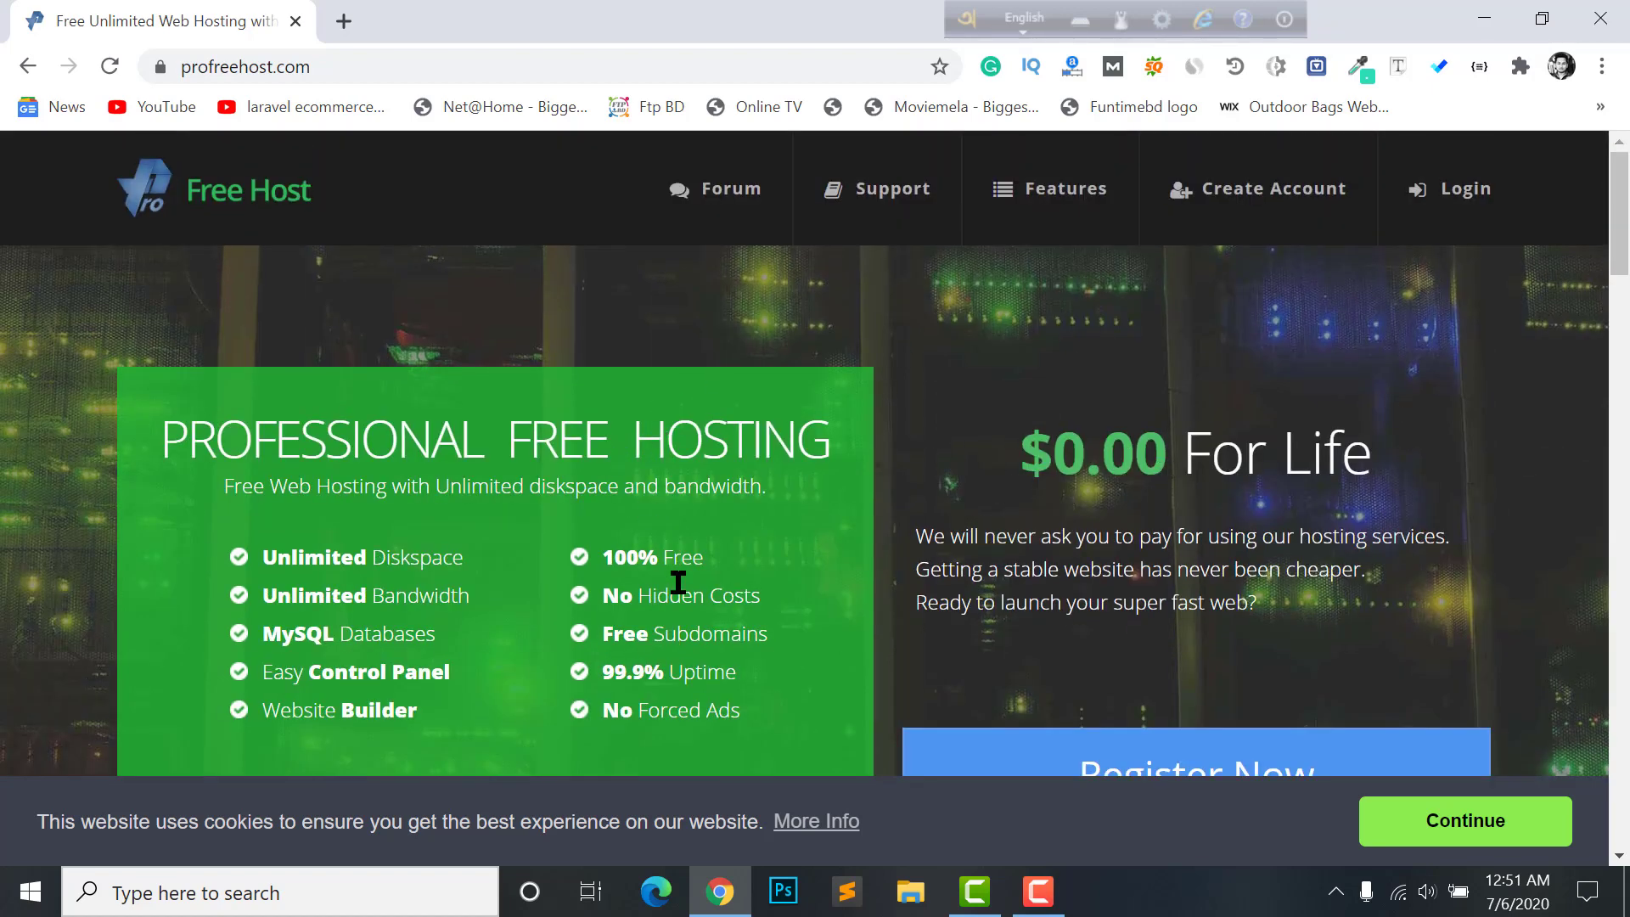
pyautogui.scroll(-4, 1071, 428)
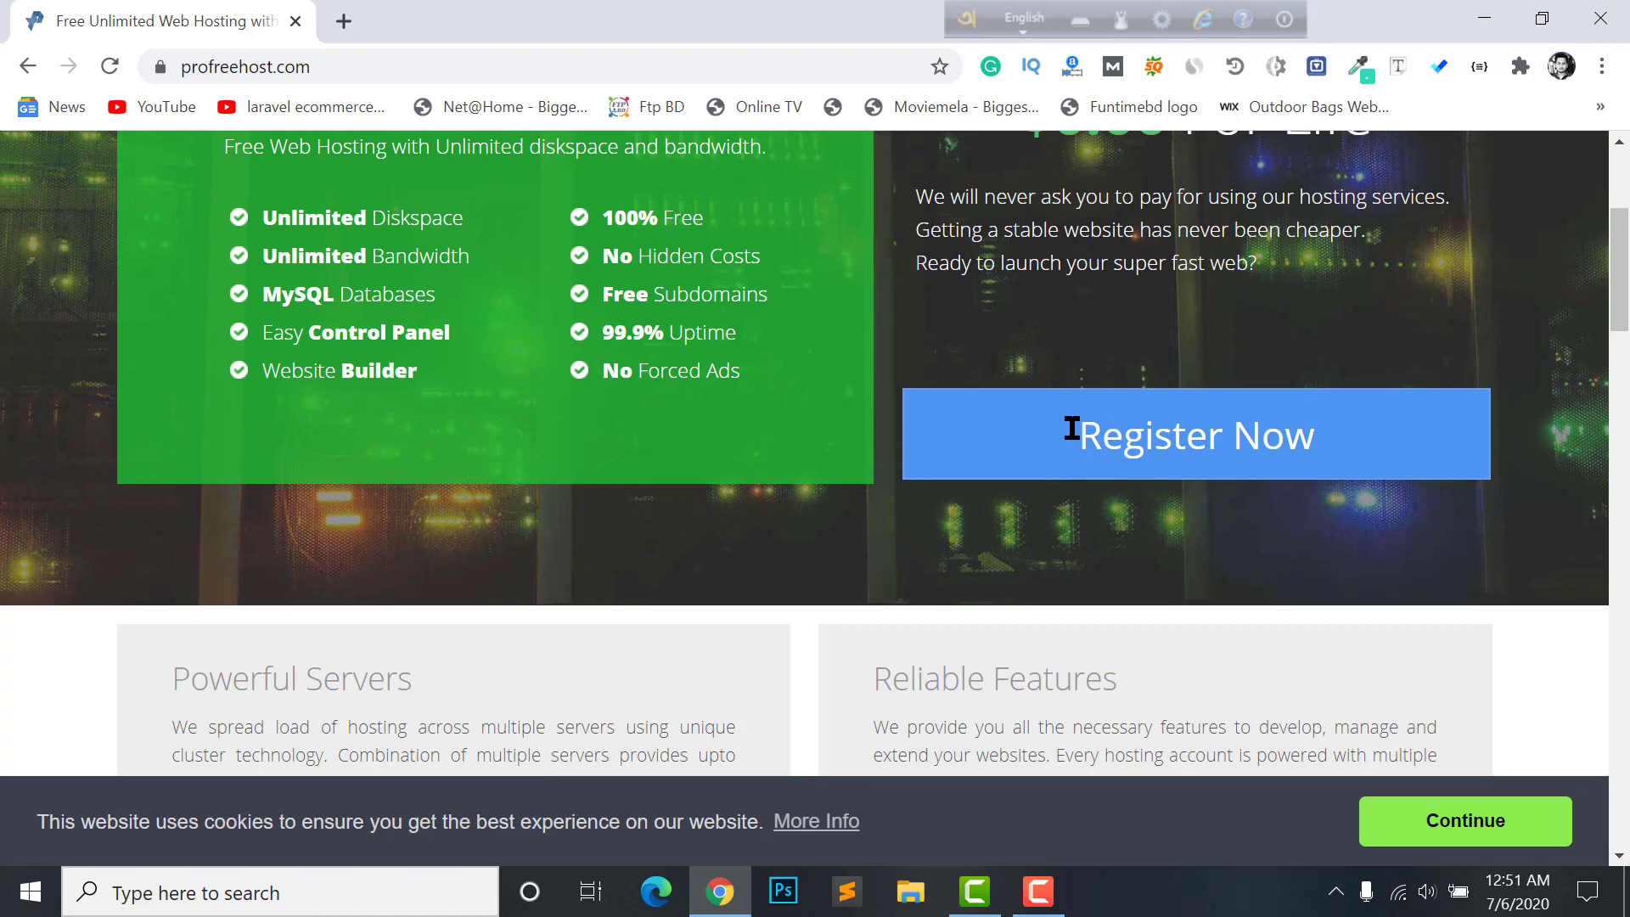
pyautogui.scroll(4, 1072, 428)
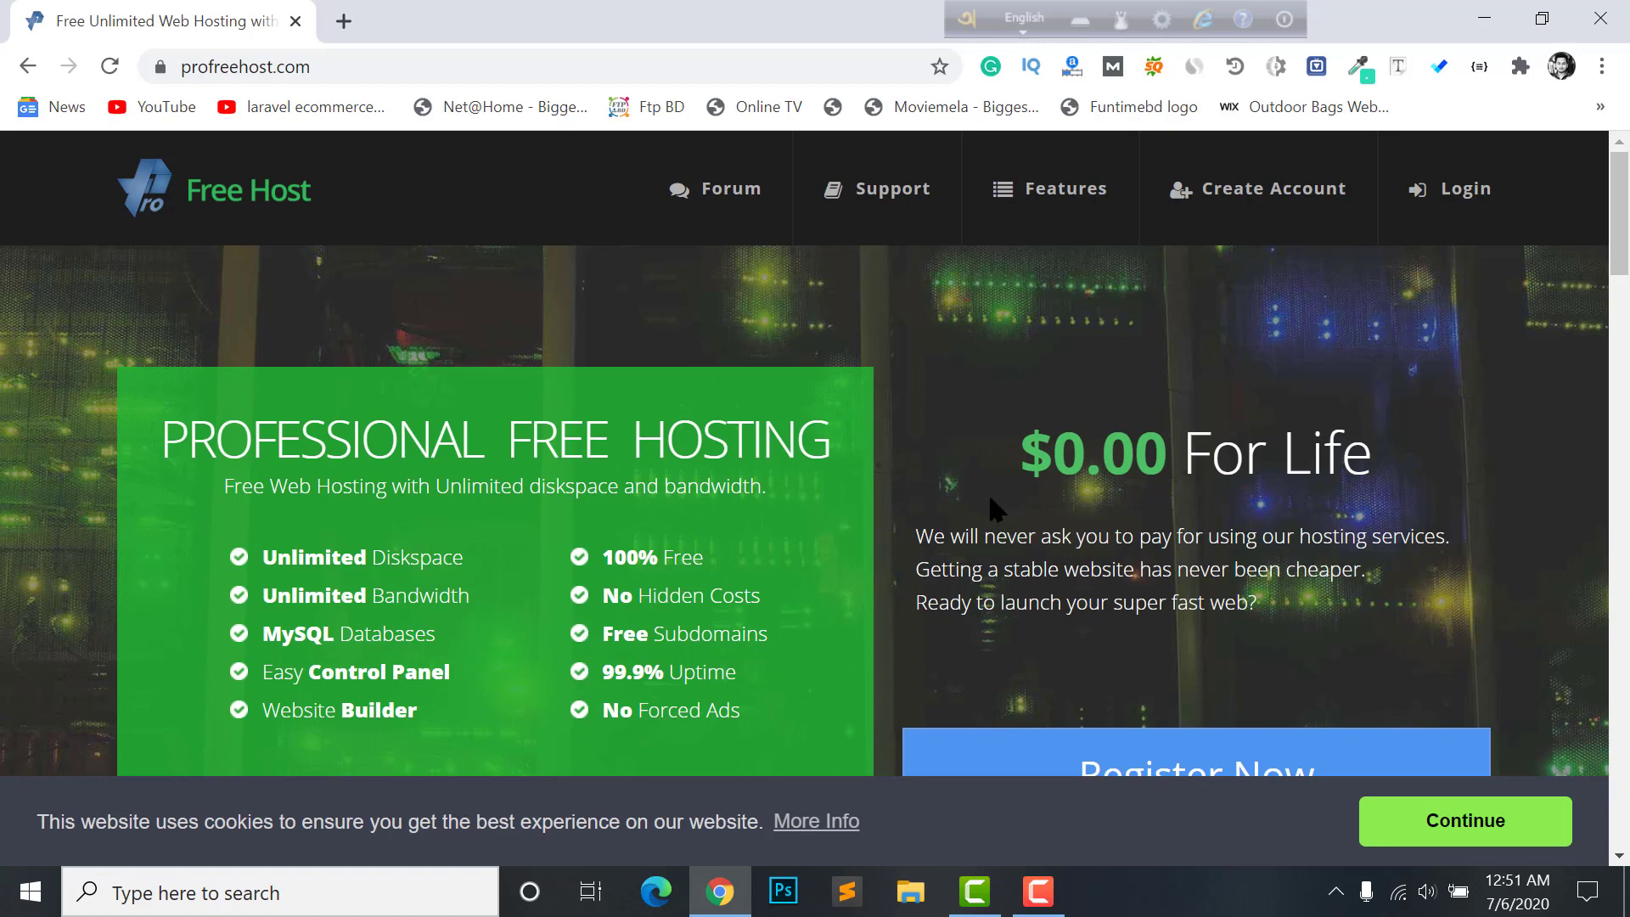
pyautogui.scroll(-4, 1066, 509)
pyautogui.scroll(2, 1067, 514)
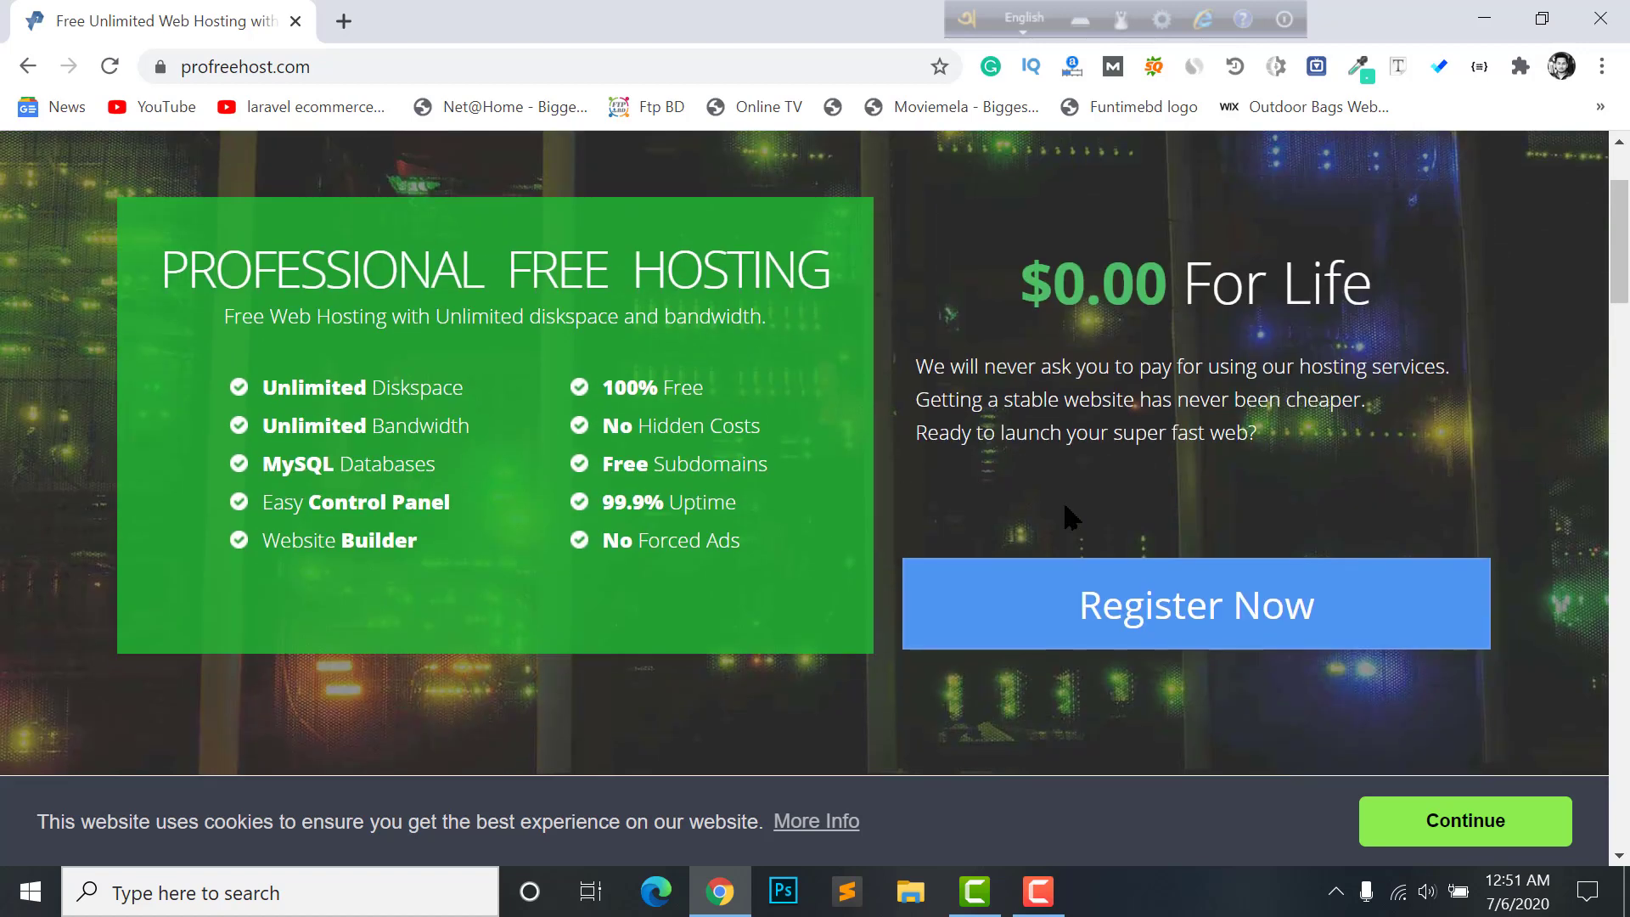
pyautogui.scroll(2, 1065, 510)
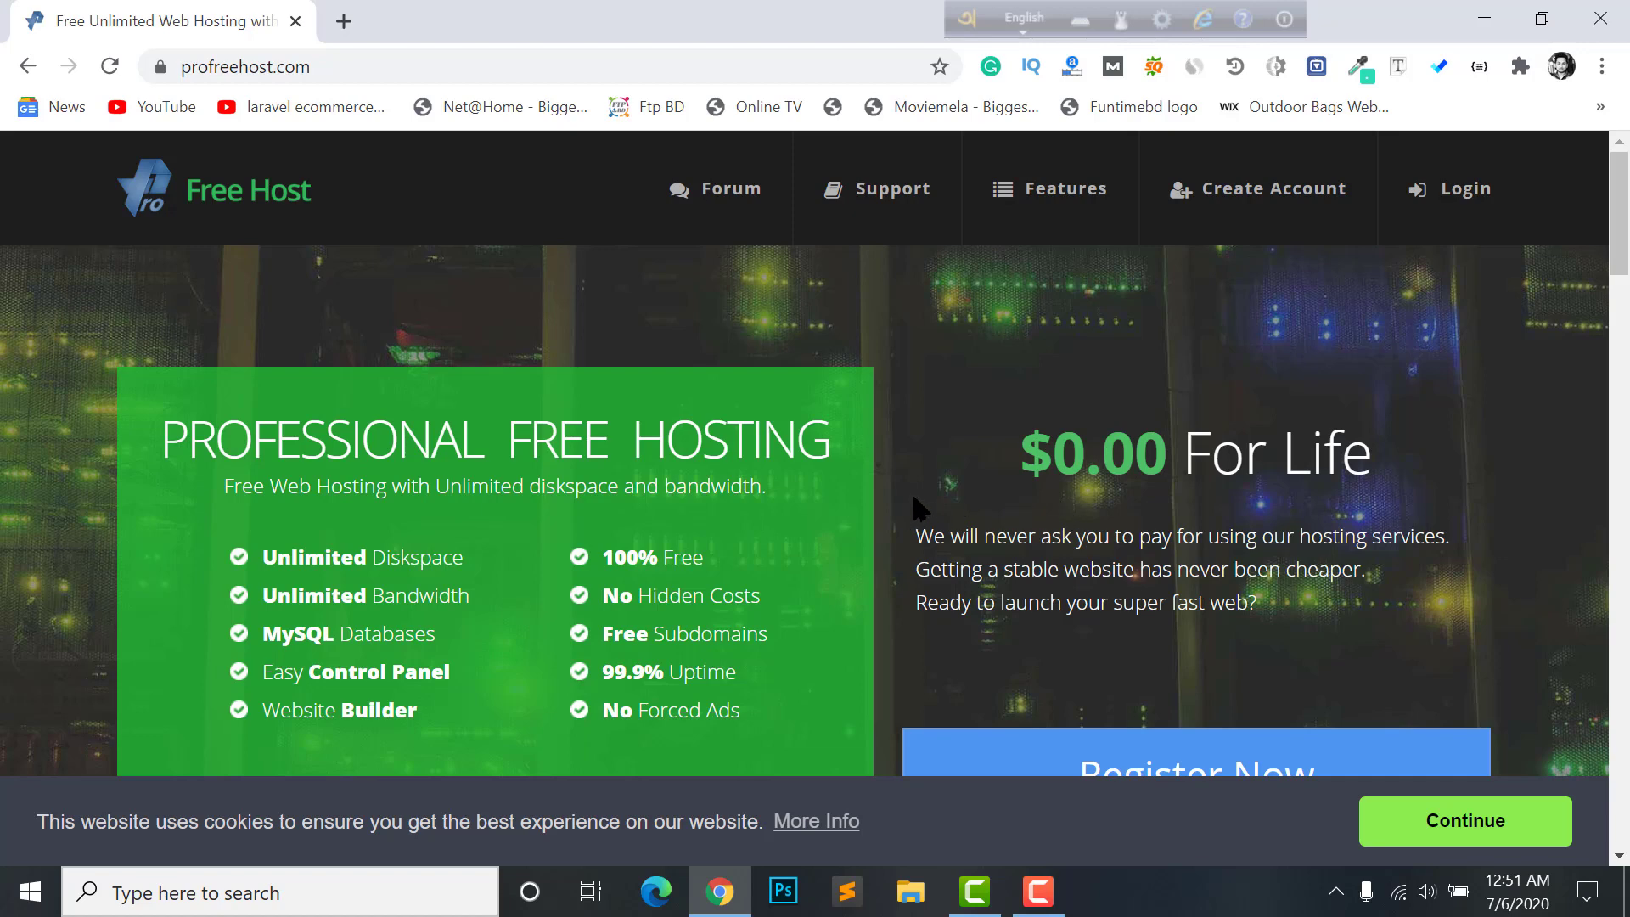
pyautogui.scroll(-2, 1041, 604)
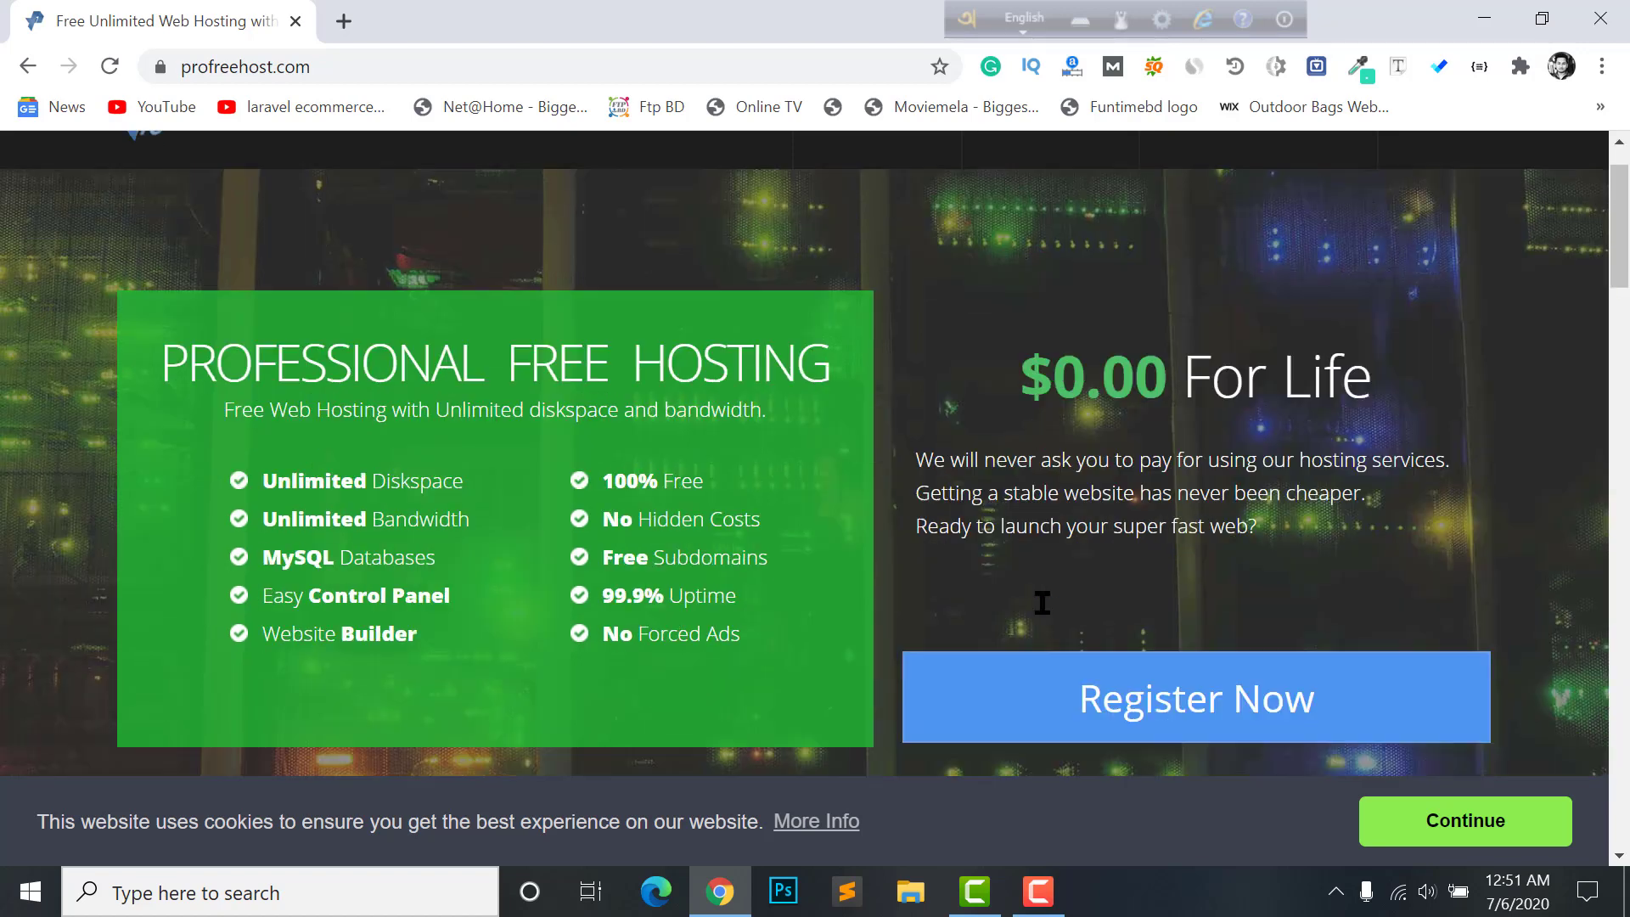
pyautogui.scroll(2, 1041, 611)
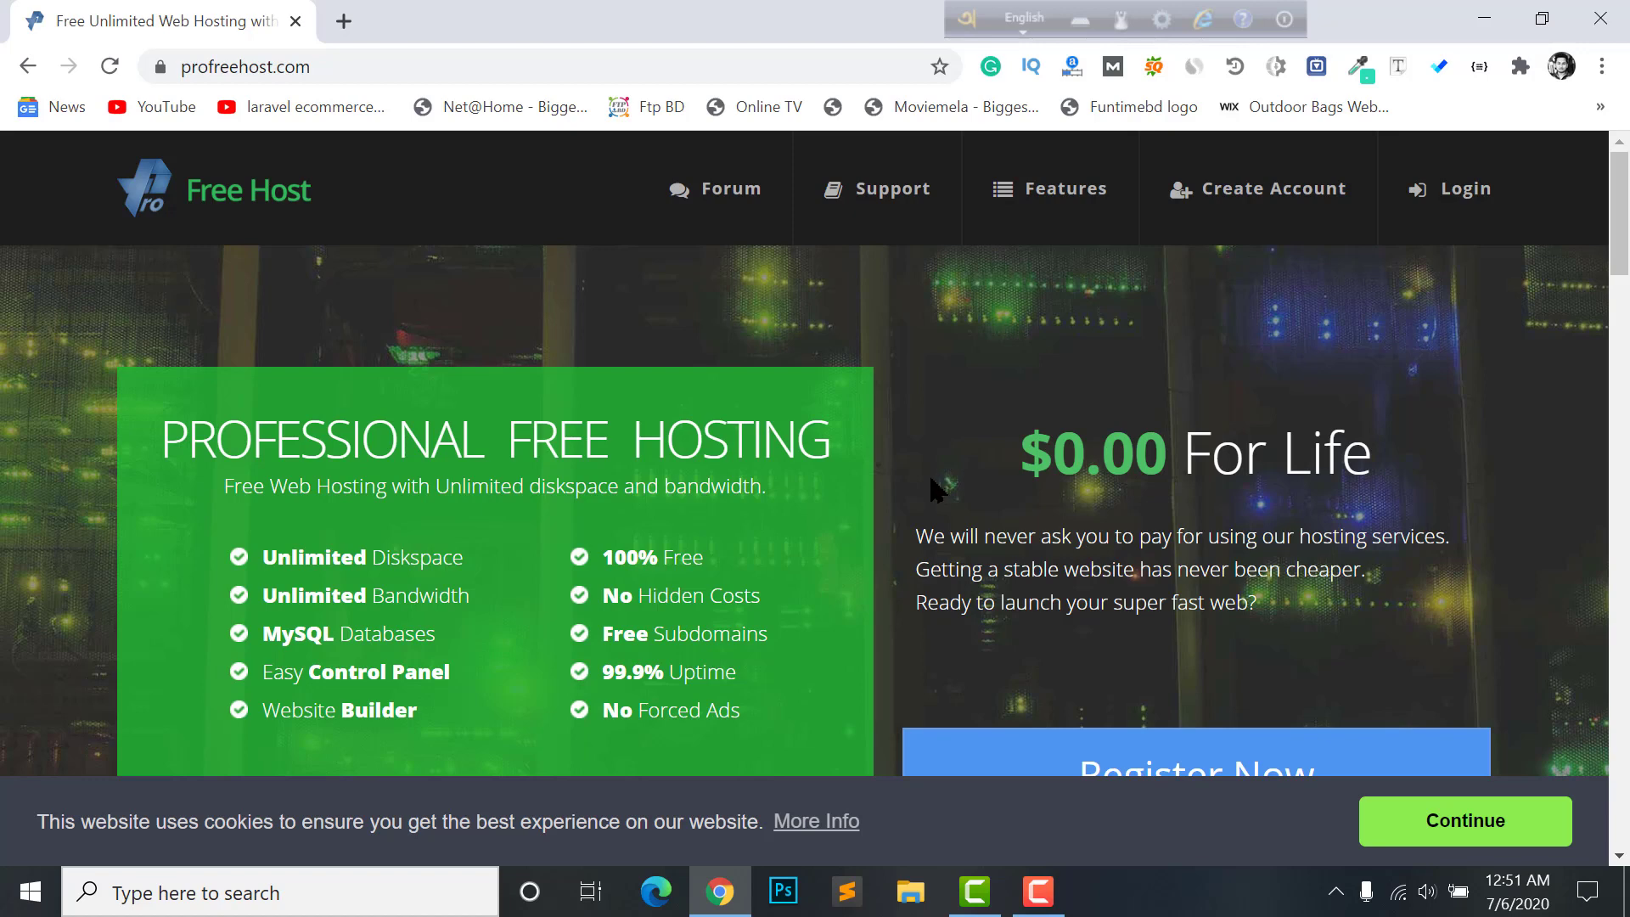
pyautogui.scroll(-3, 928, 472)
pyautogui.scroll(3, 934, 484)
pyautogui.scroll(-3, 1008, 427)
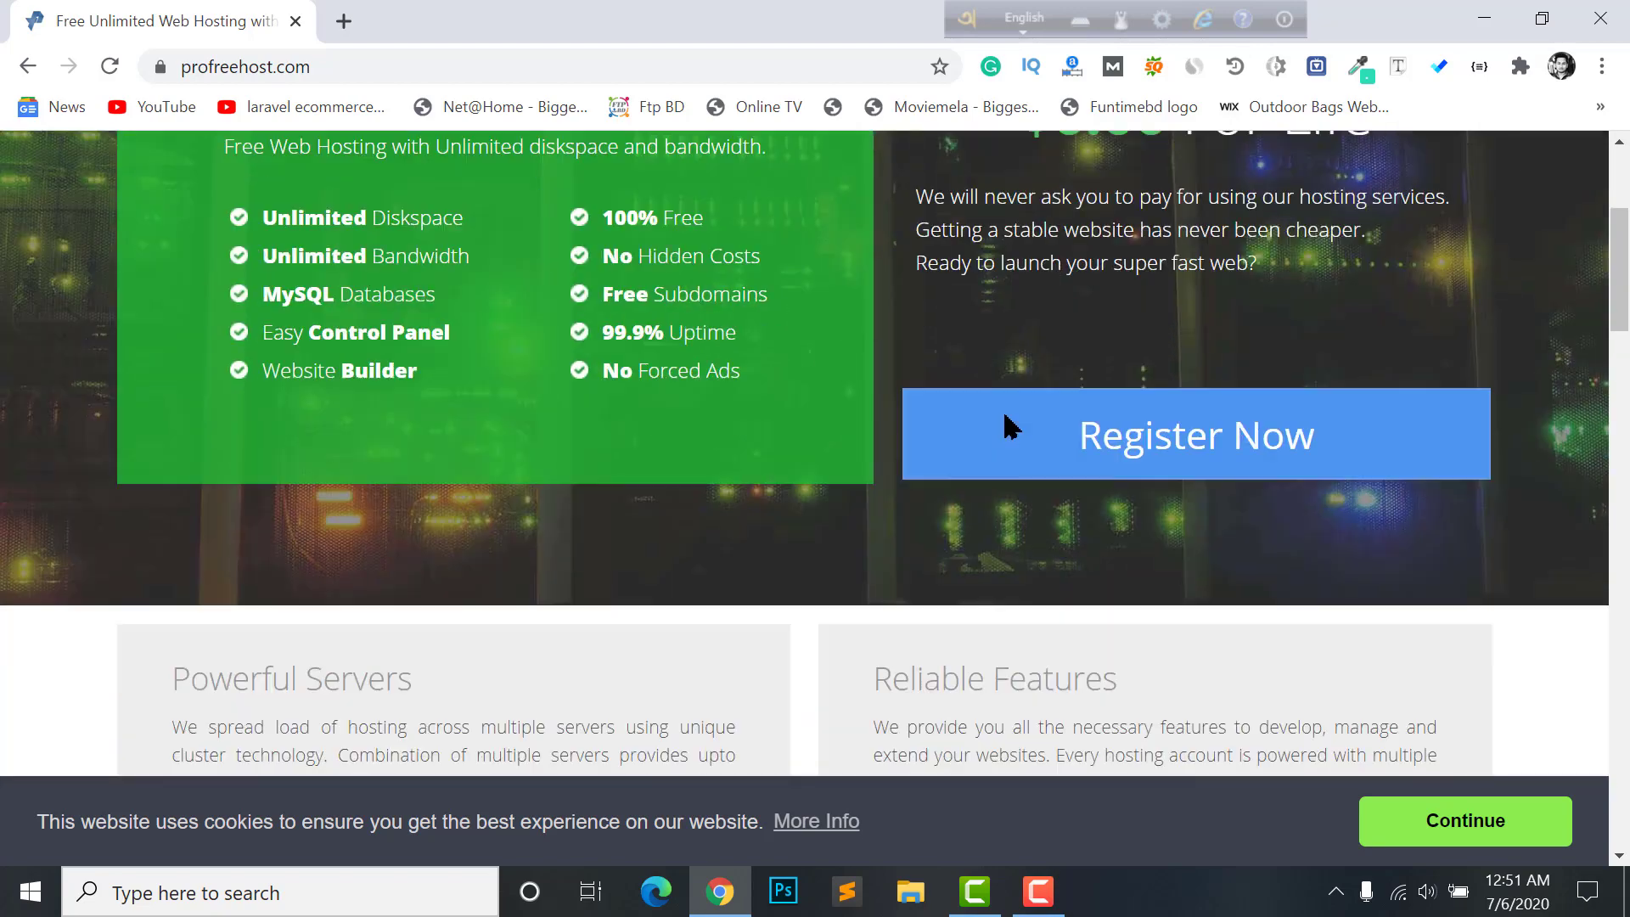
pyautogui.scroll(3, 1008, 430)
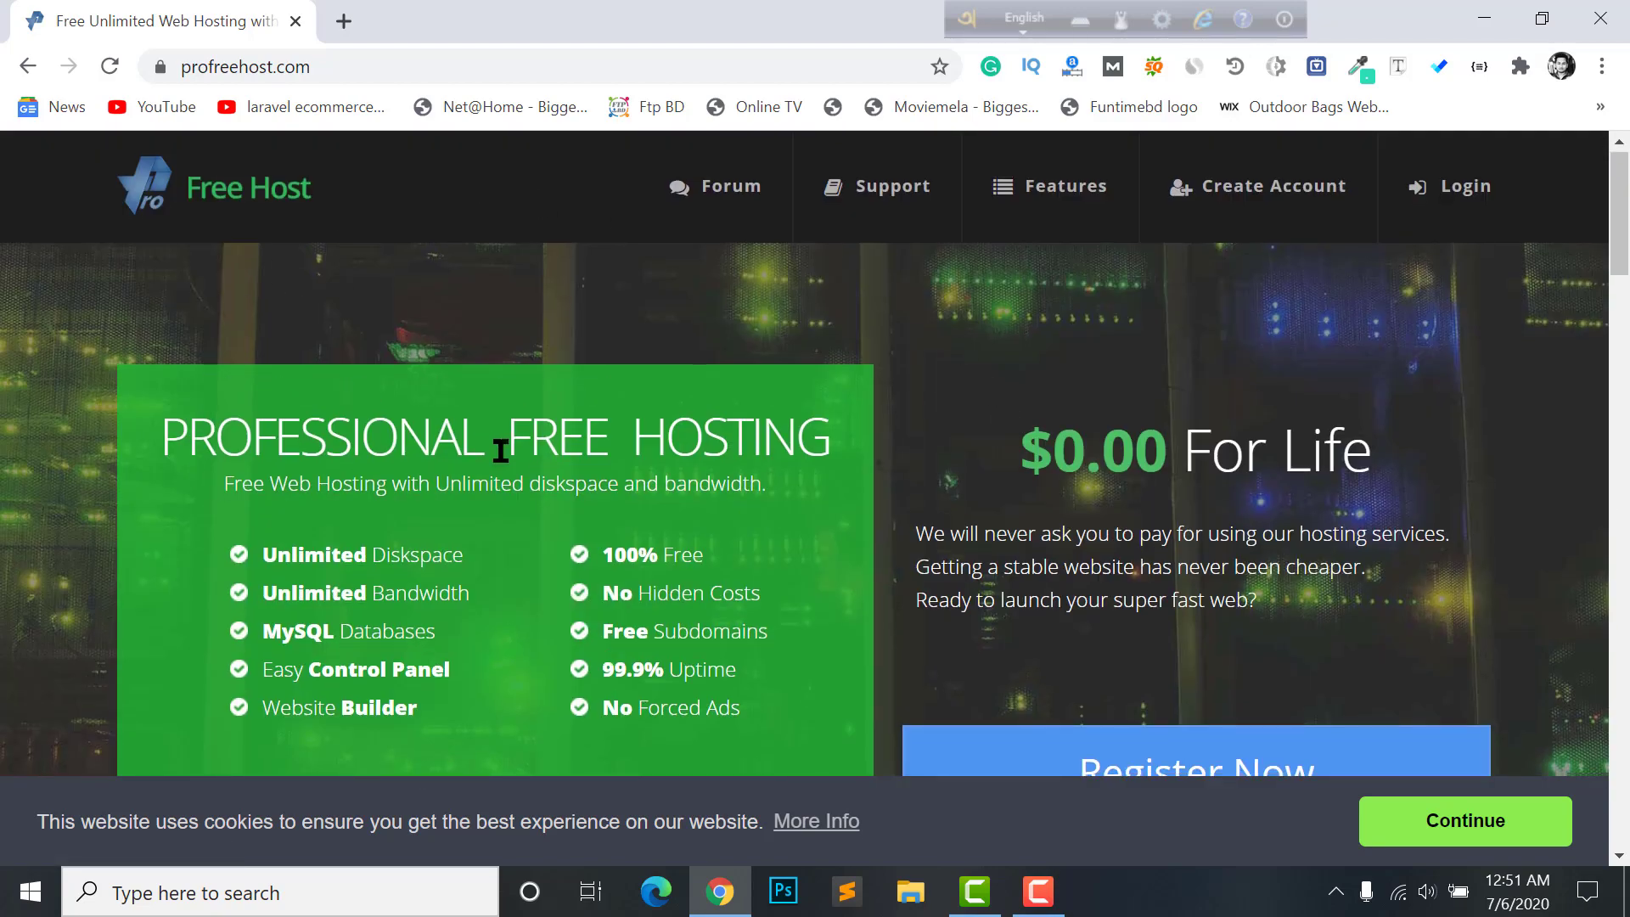
pyautogui.scroll(-5, 577, 455)
pyautogui.scroll(3, 934, 461)
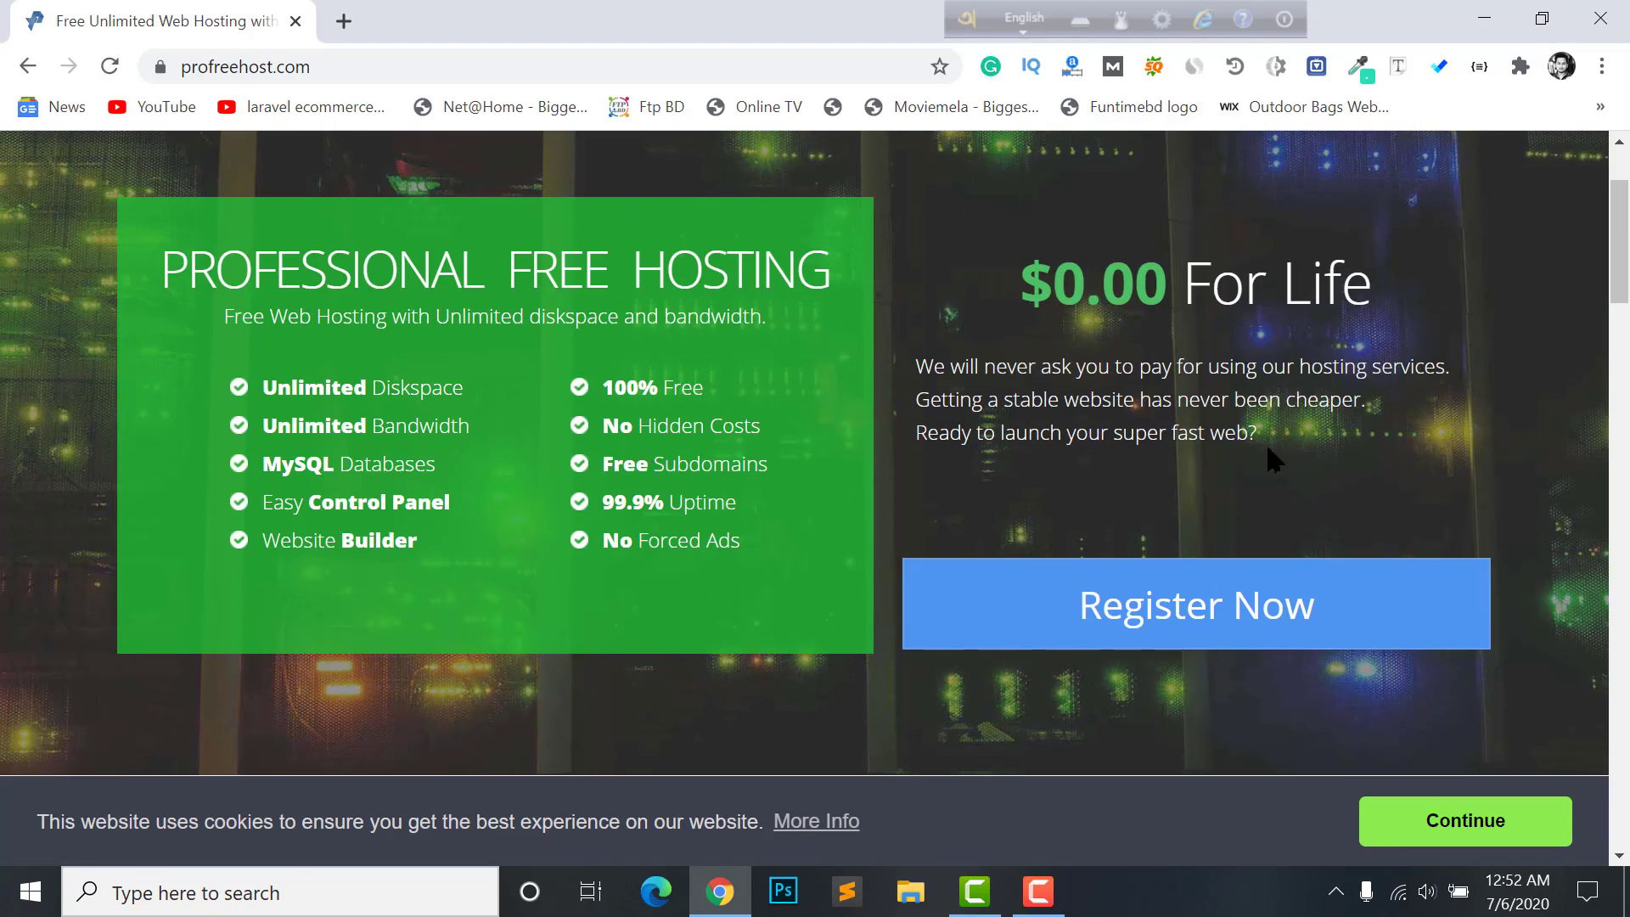
# Register a new ProFreeHost account with the e-mail address and account password.
pyautogui.click(1164, 615)
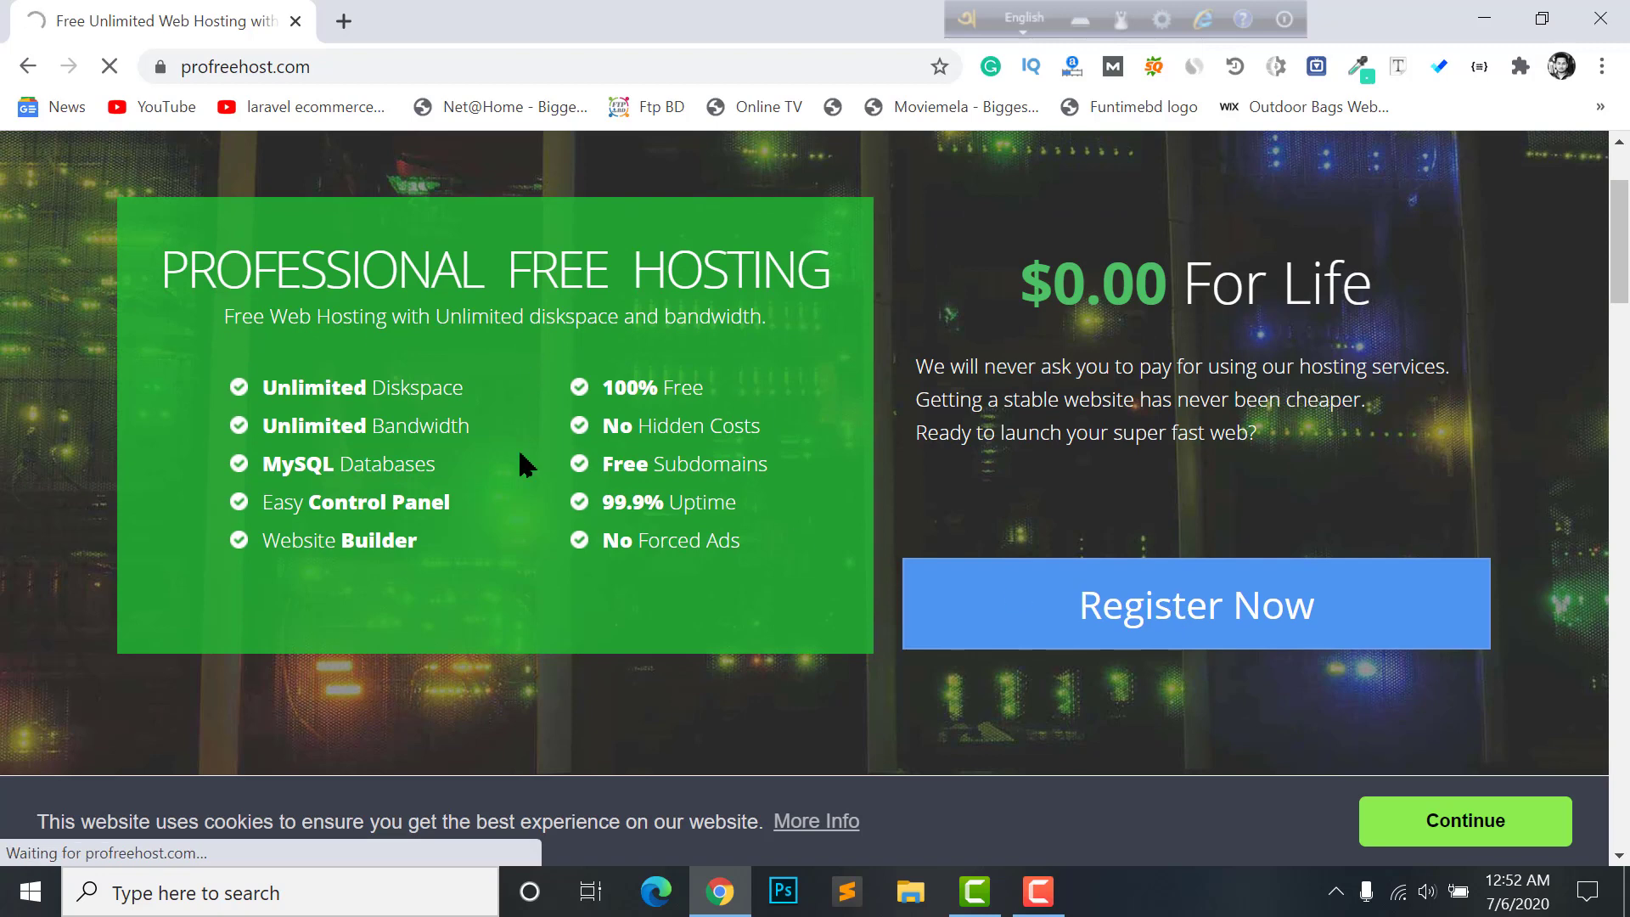
pyautogui.scroll(2, 521, 450)
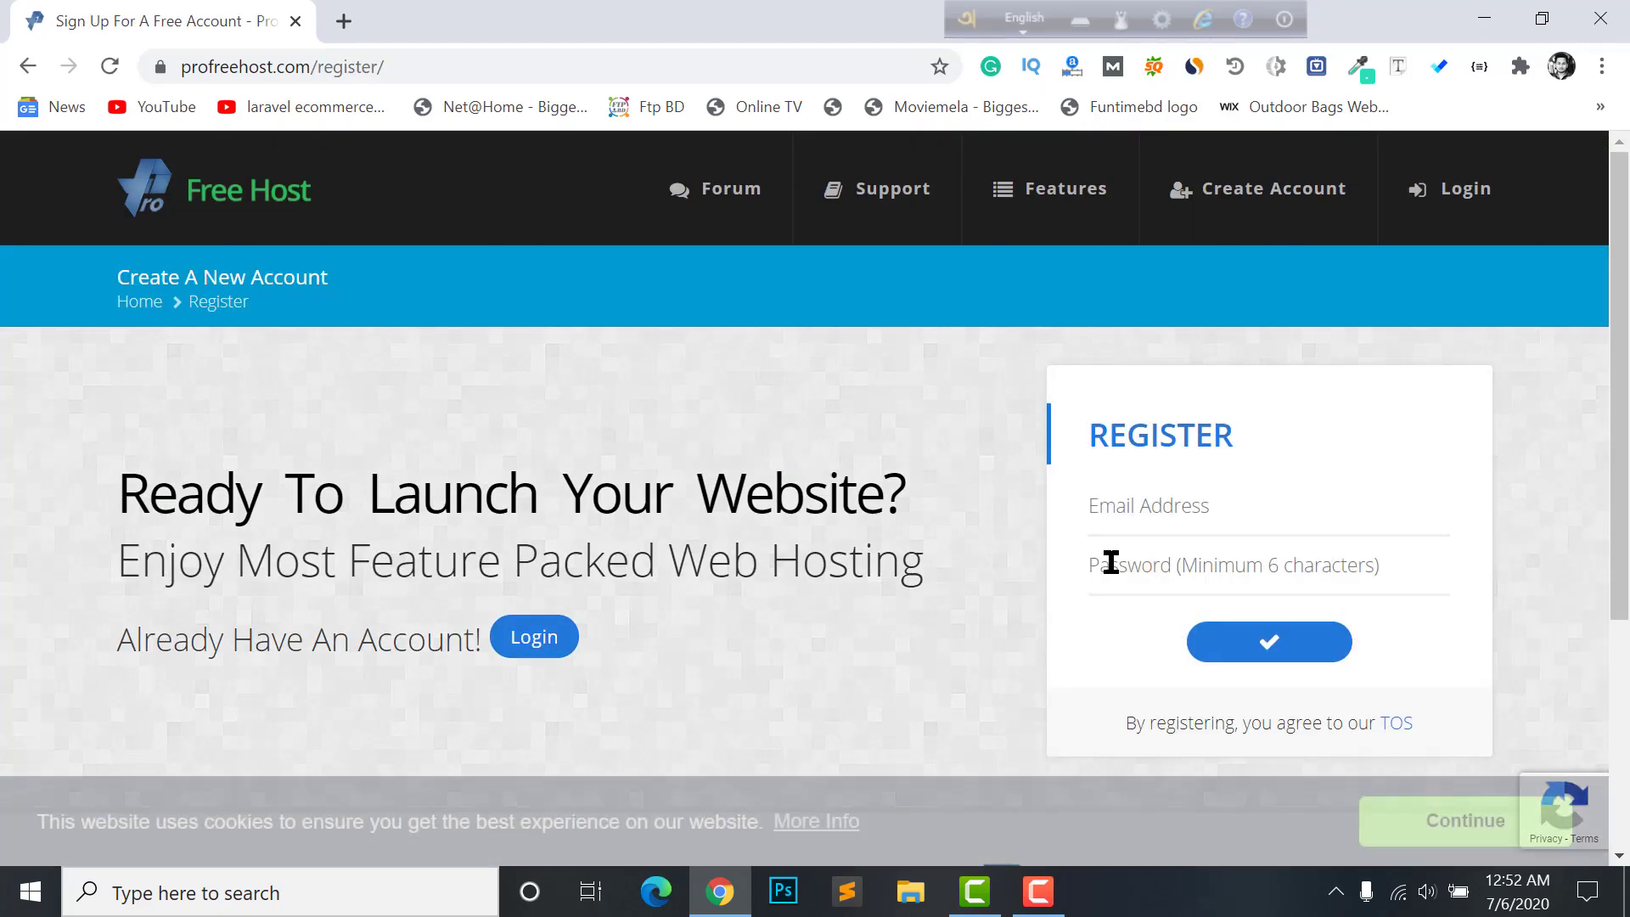
pyautogui.click(1188, 507)
pyautogui.click(1189, 560)
pyautogui.click(1203, 564)
pyautogui.write('•')
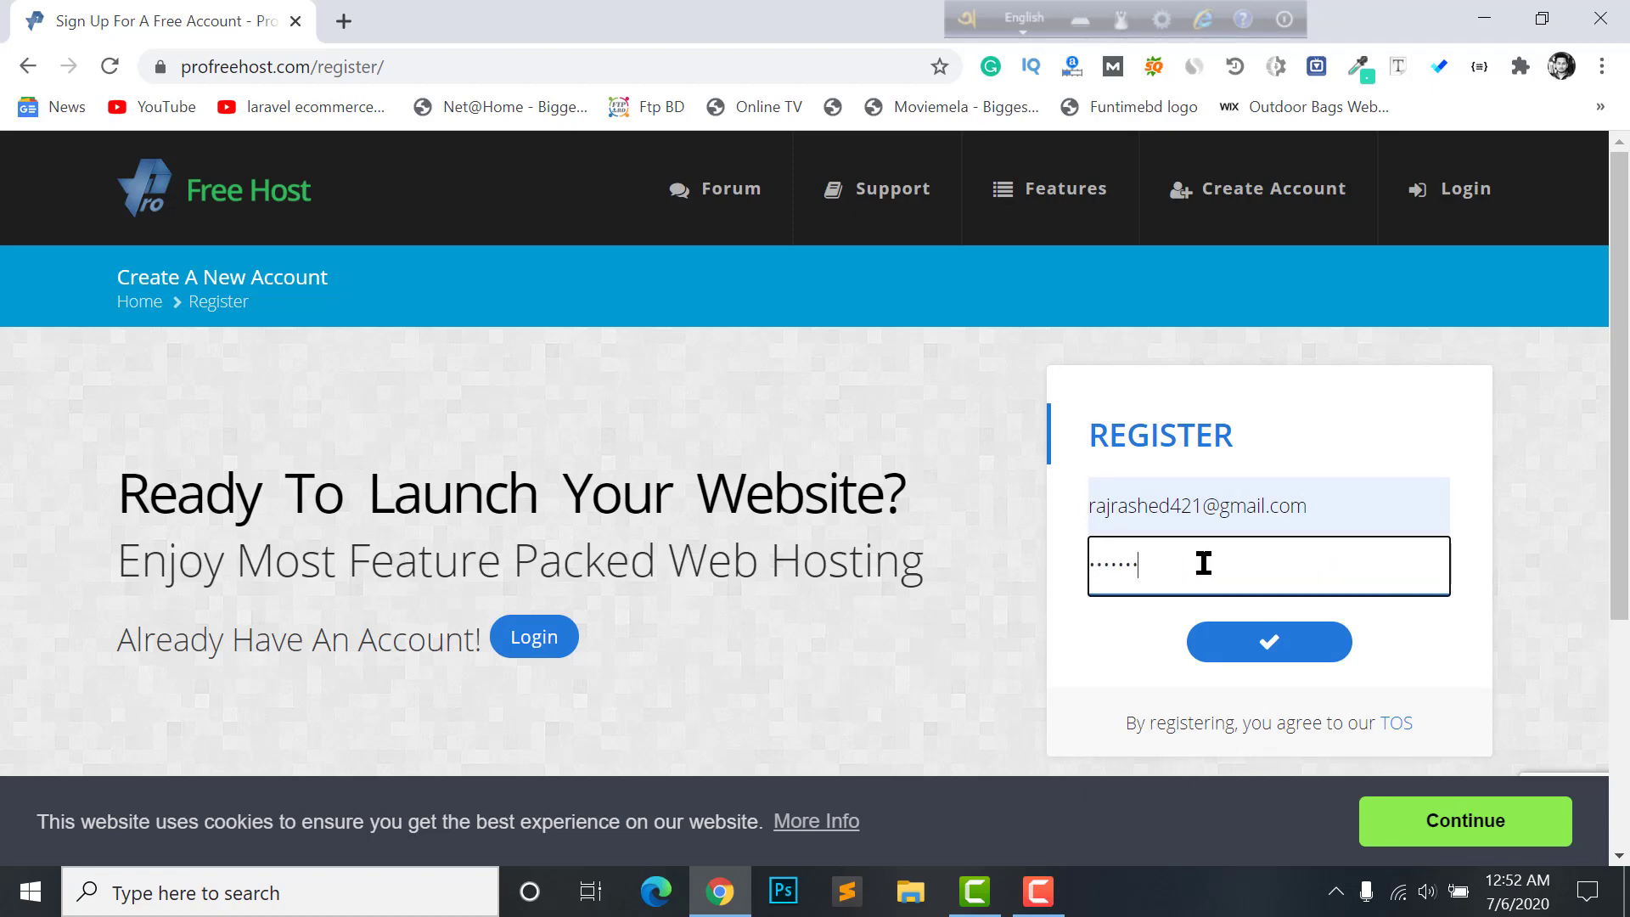
pyautogui.click(1265, 630)
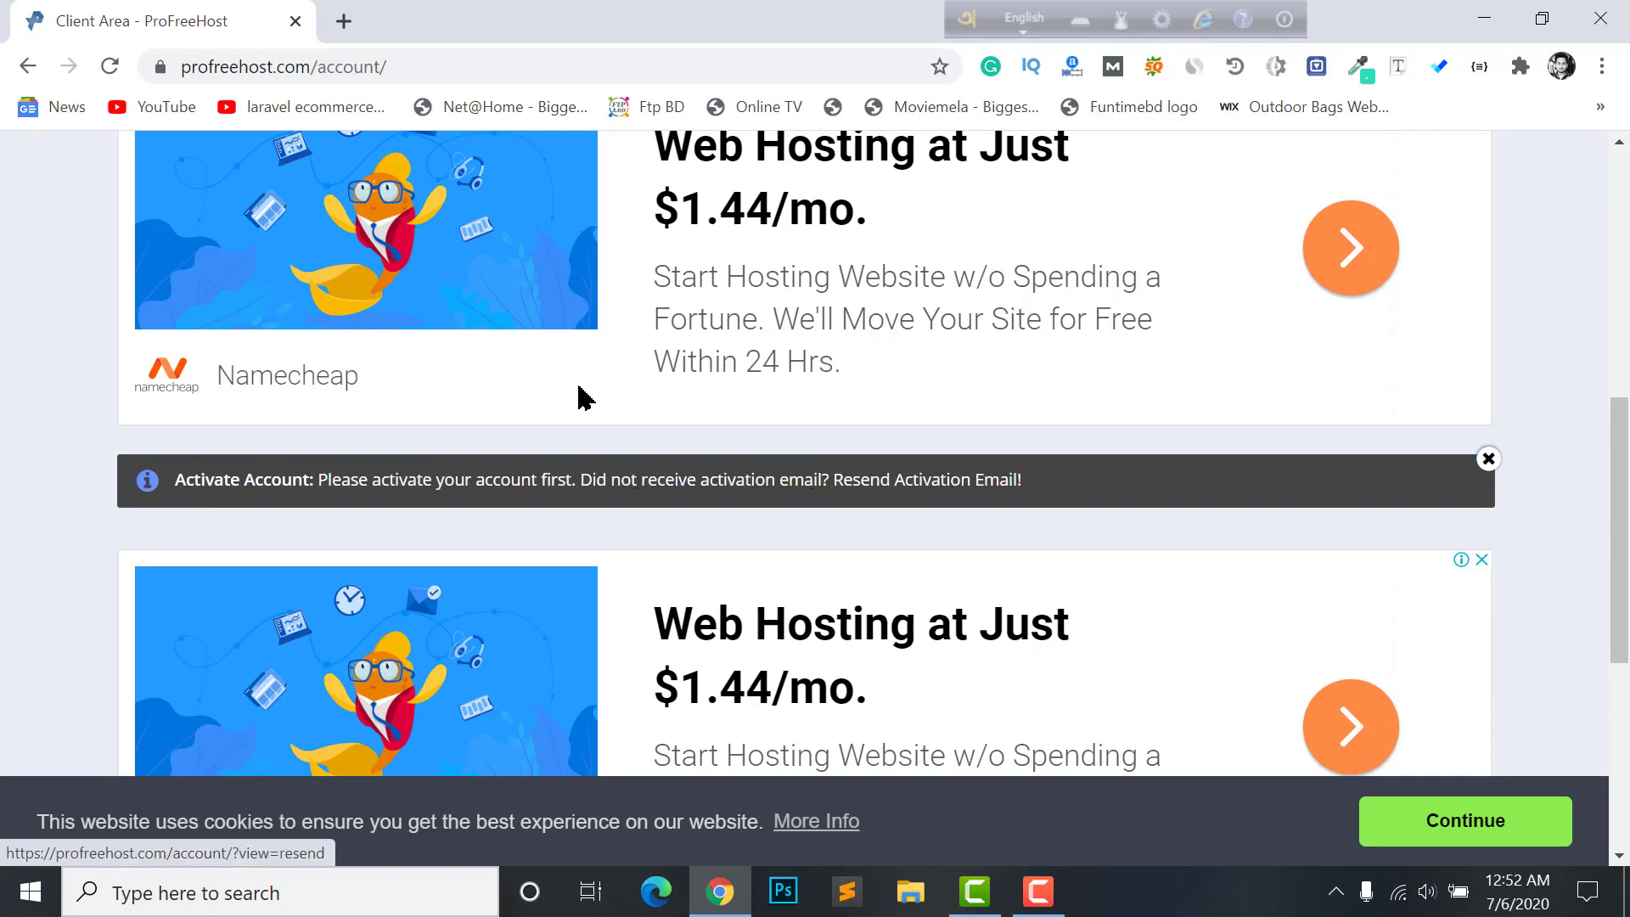
# Go to gmail.com in a new browser tab and open the Account Activation e-mail from ProFreeHost.
pyautogui.doubleClick(346, 20)
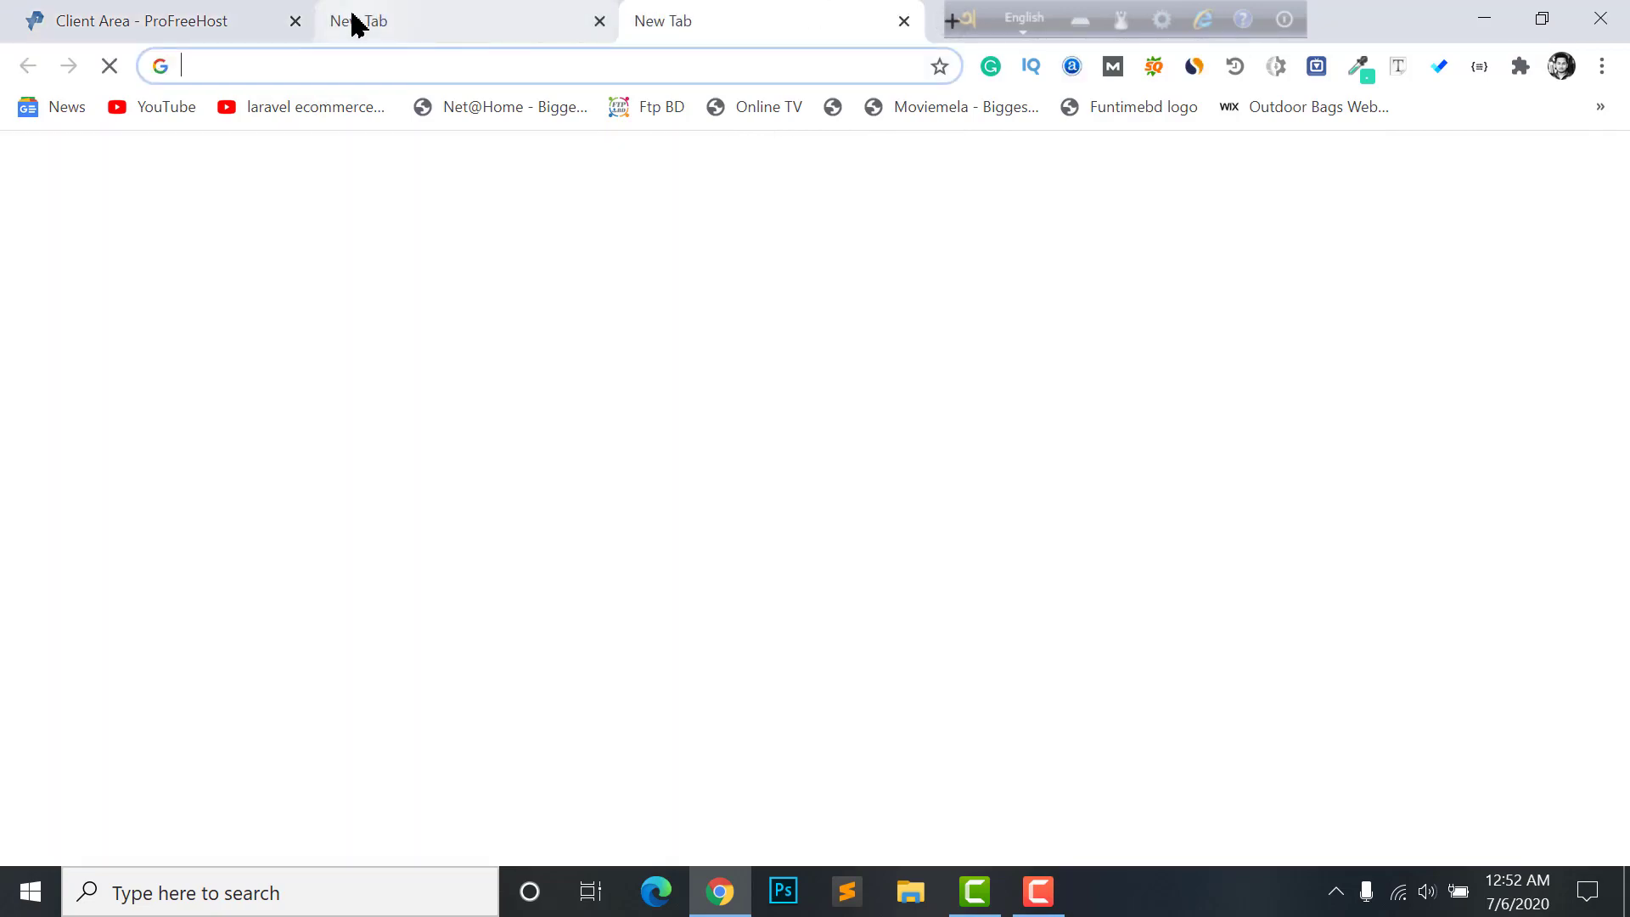
pyautogui.write('gmail.')
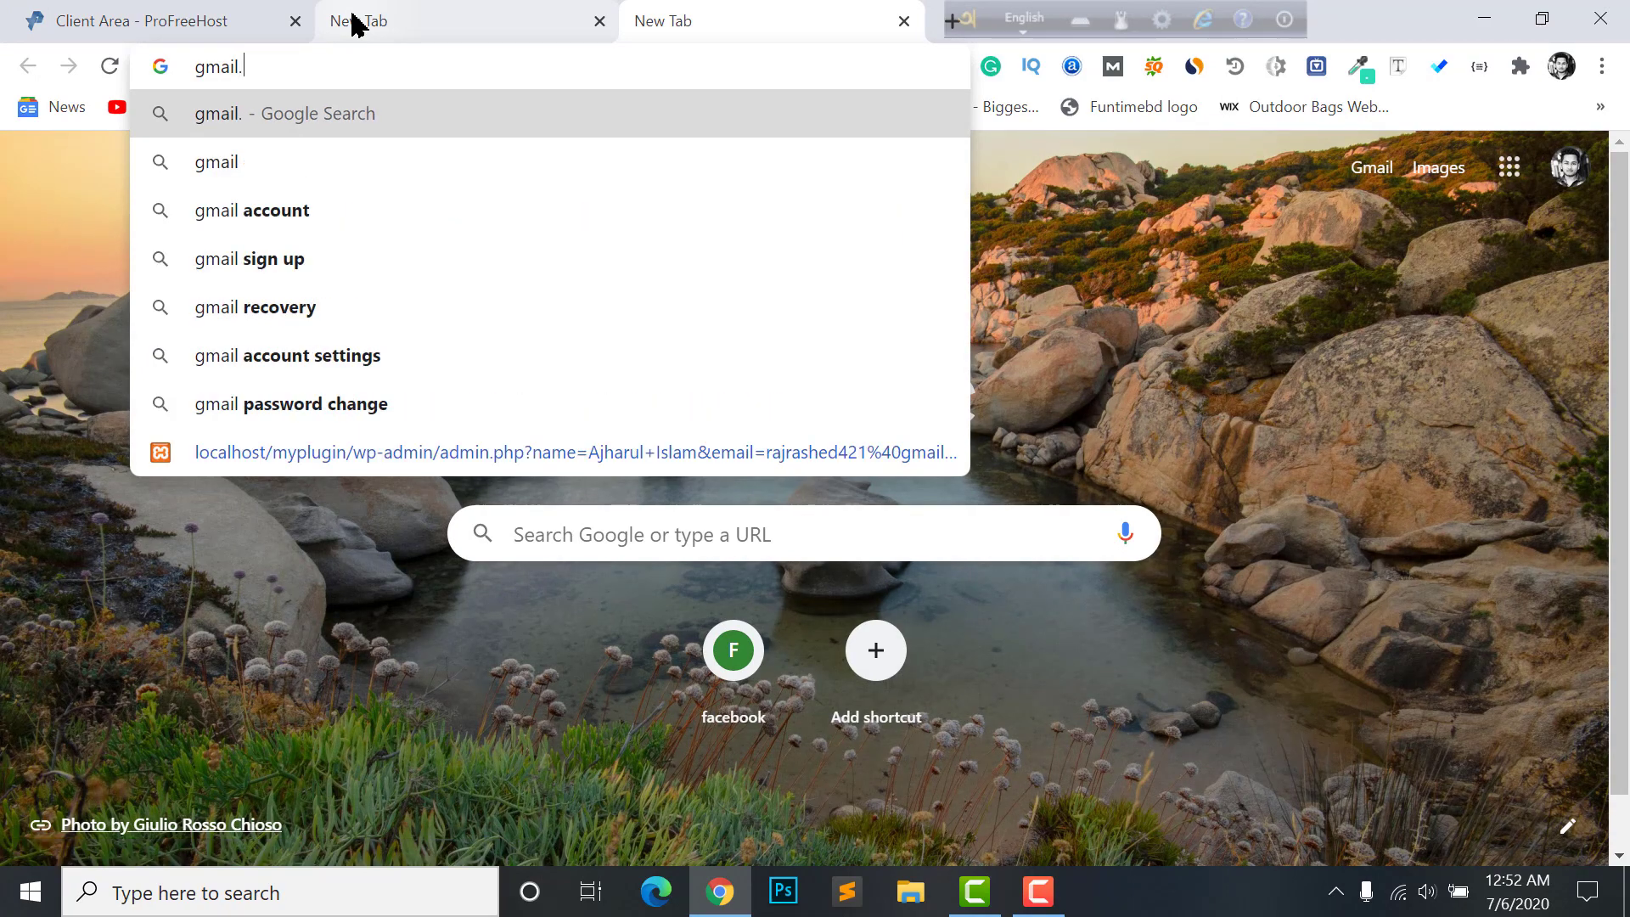
pyautogui.write('co')
pyautogui.press('Return')
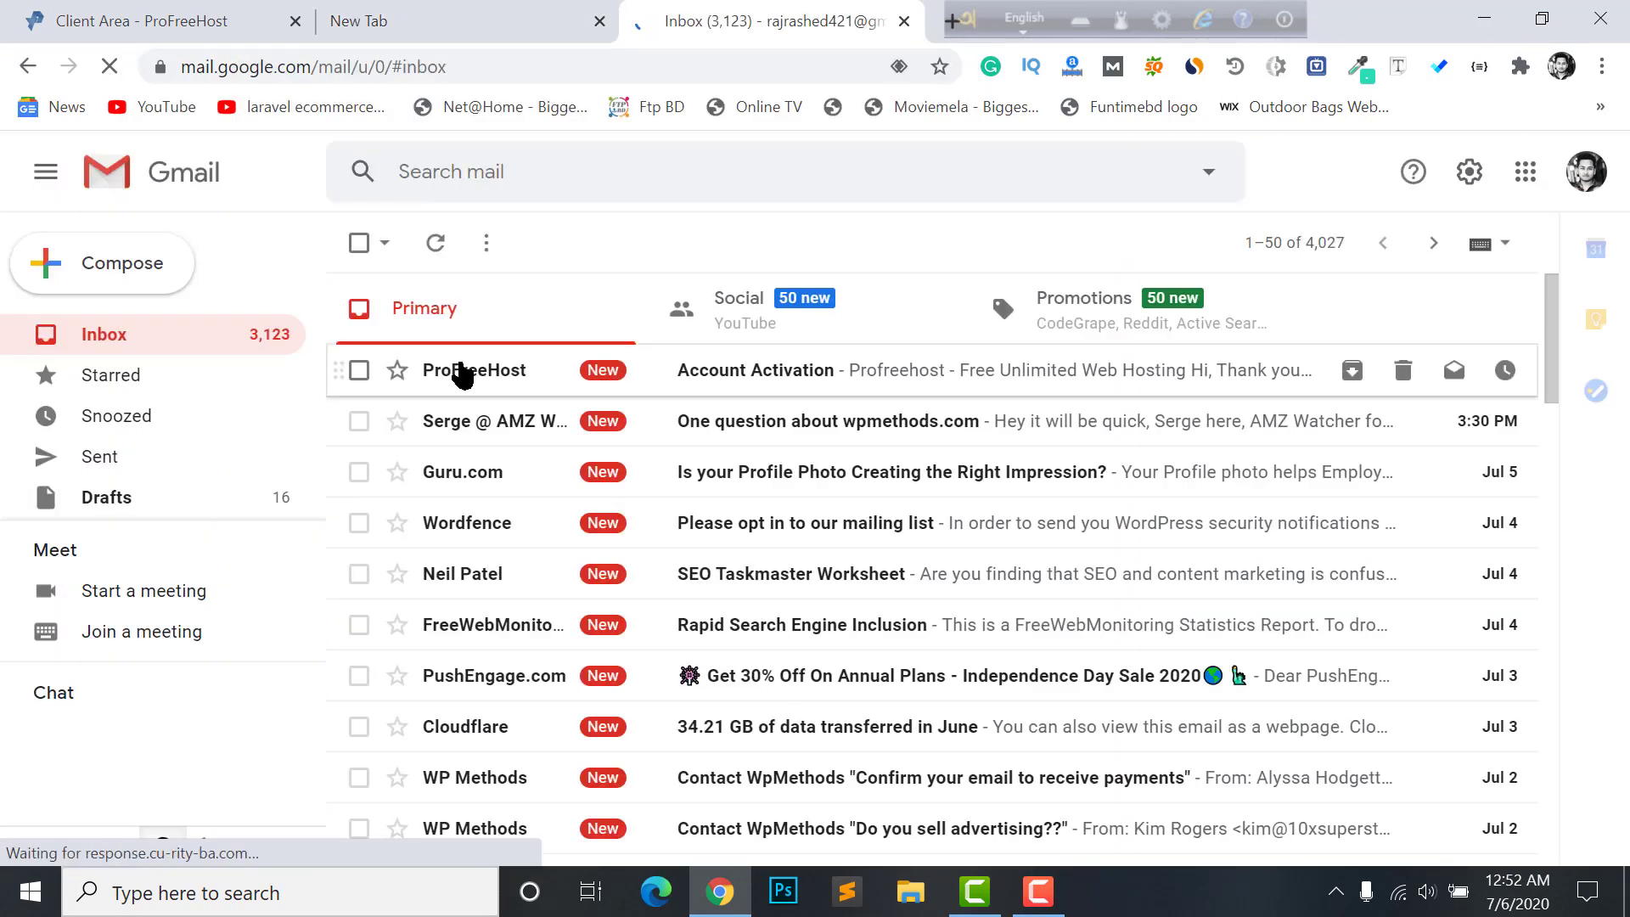
pyautogui.click(442, 370)
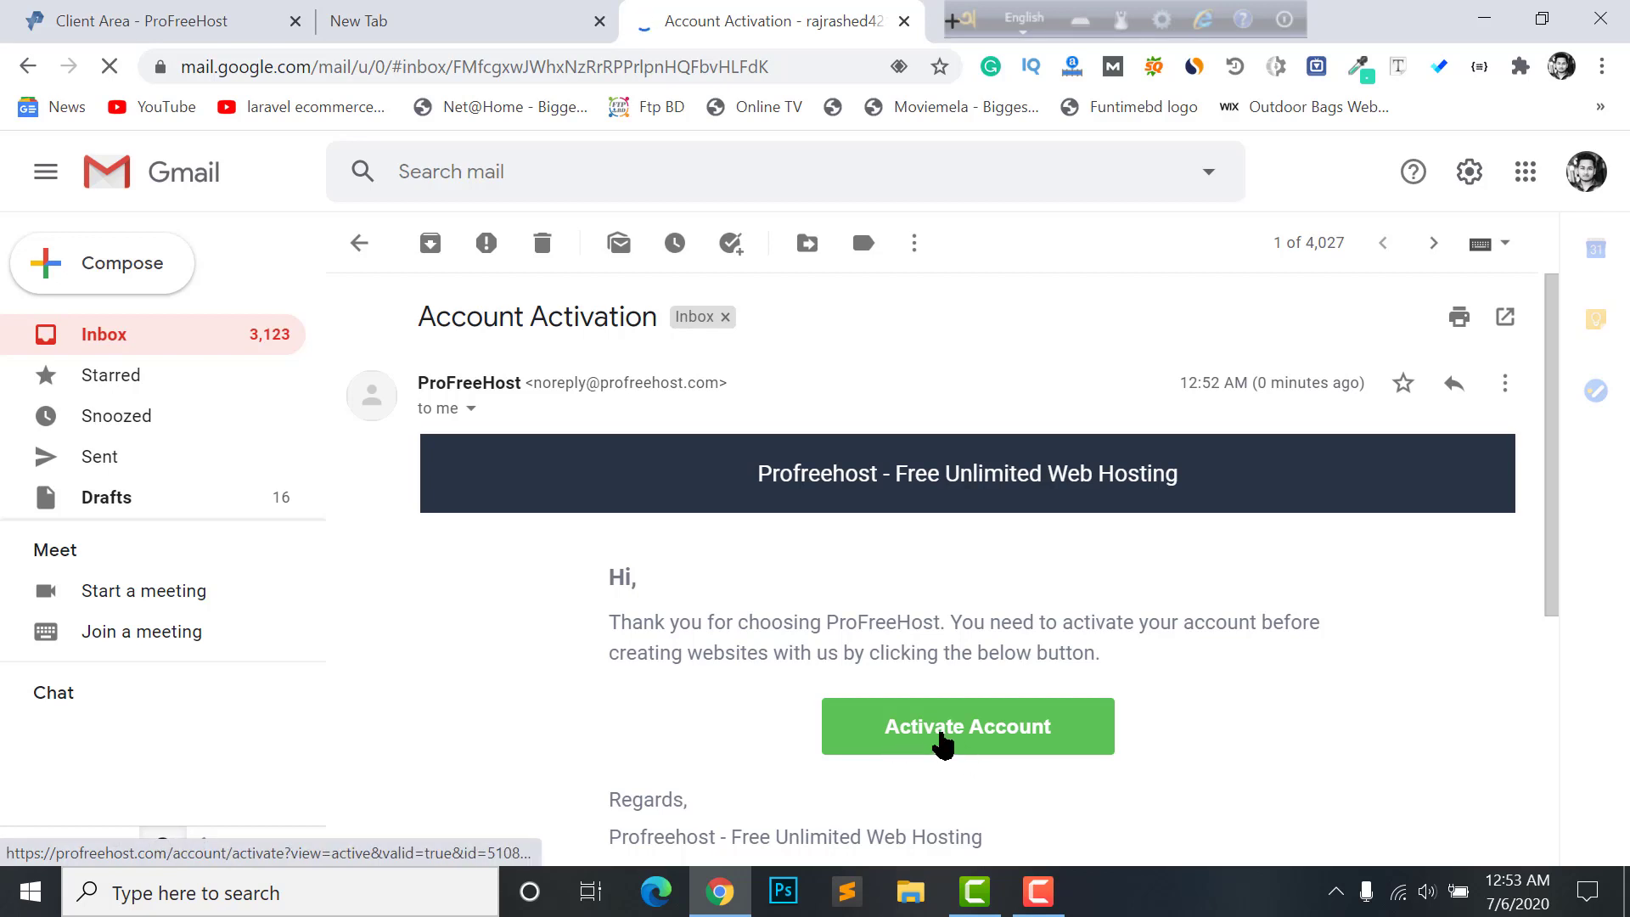
# Activate the ProFreeHost account from the e-mail and switch to the client area page it opens.
pyautogui.click(942, 740)
pyautogui.click(689, 11)
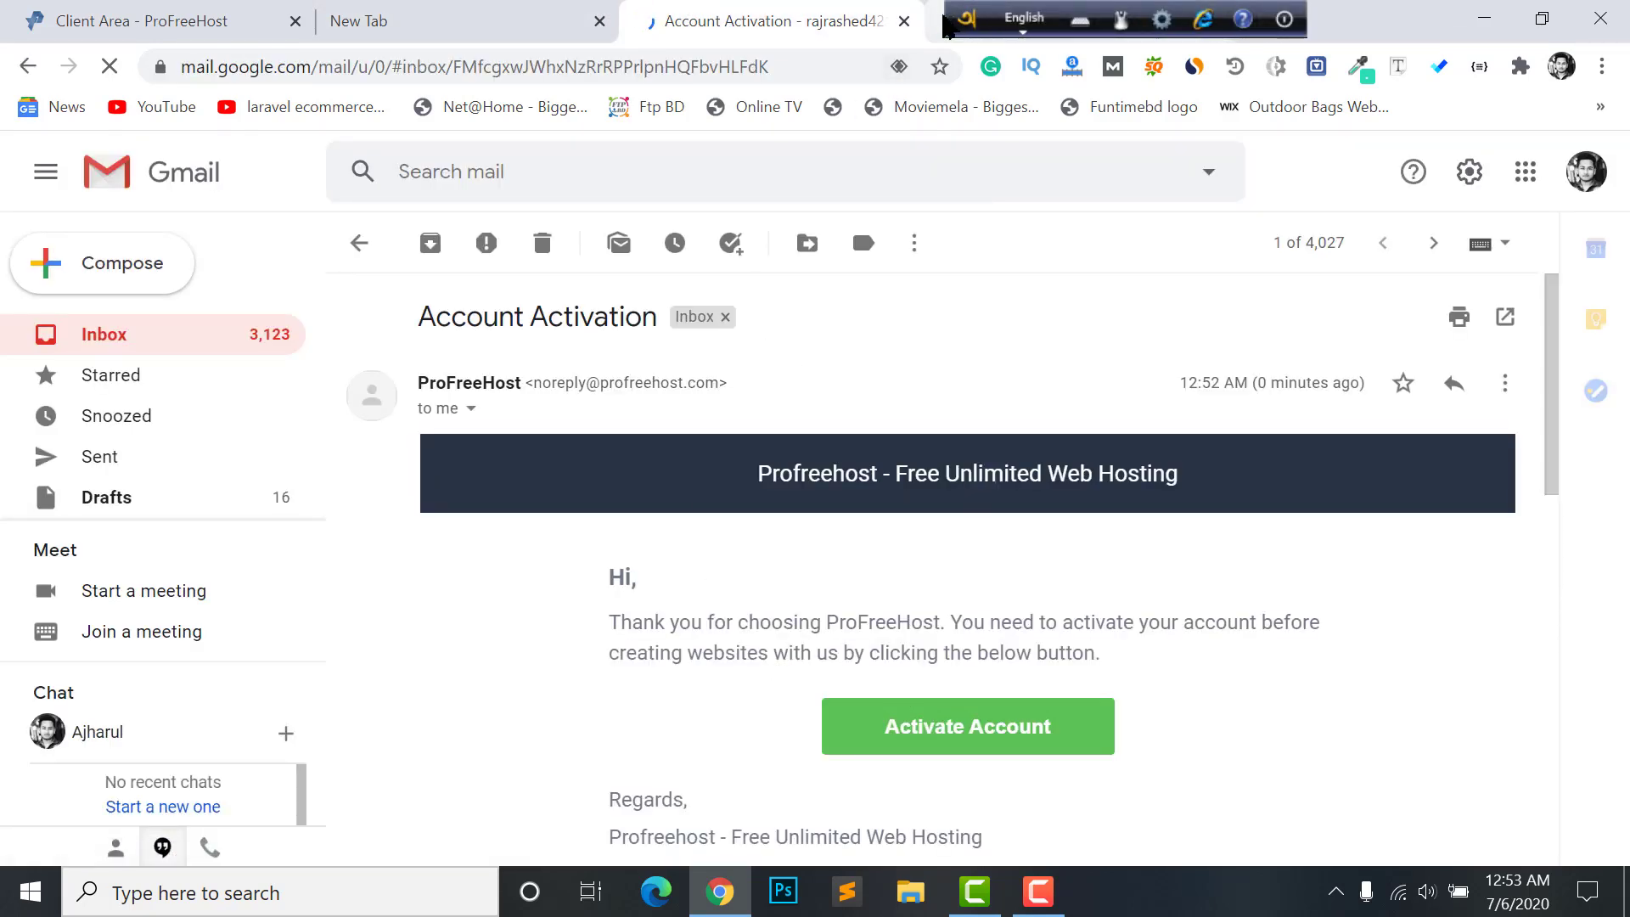
pyautogui.moveTo(966, 26); pyautogui.dragTo(1120, 25)
pyautogui.click(1046, 12)
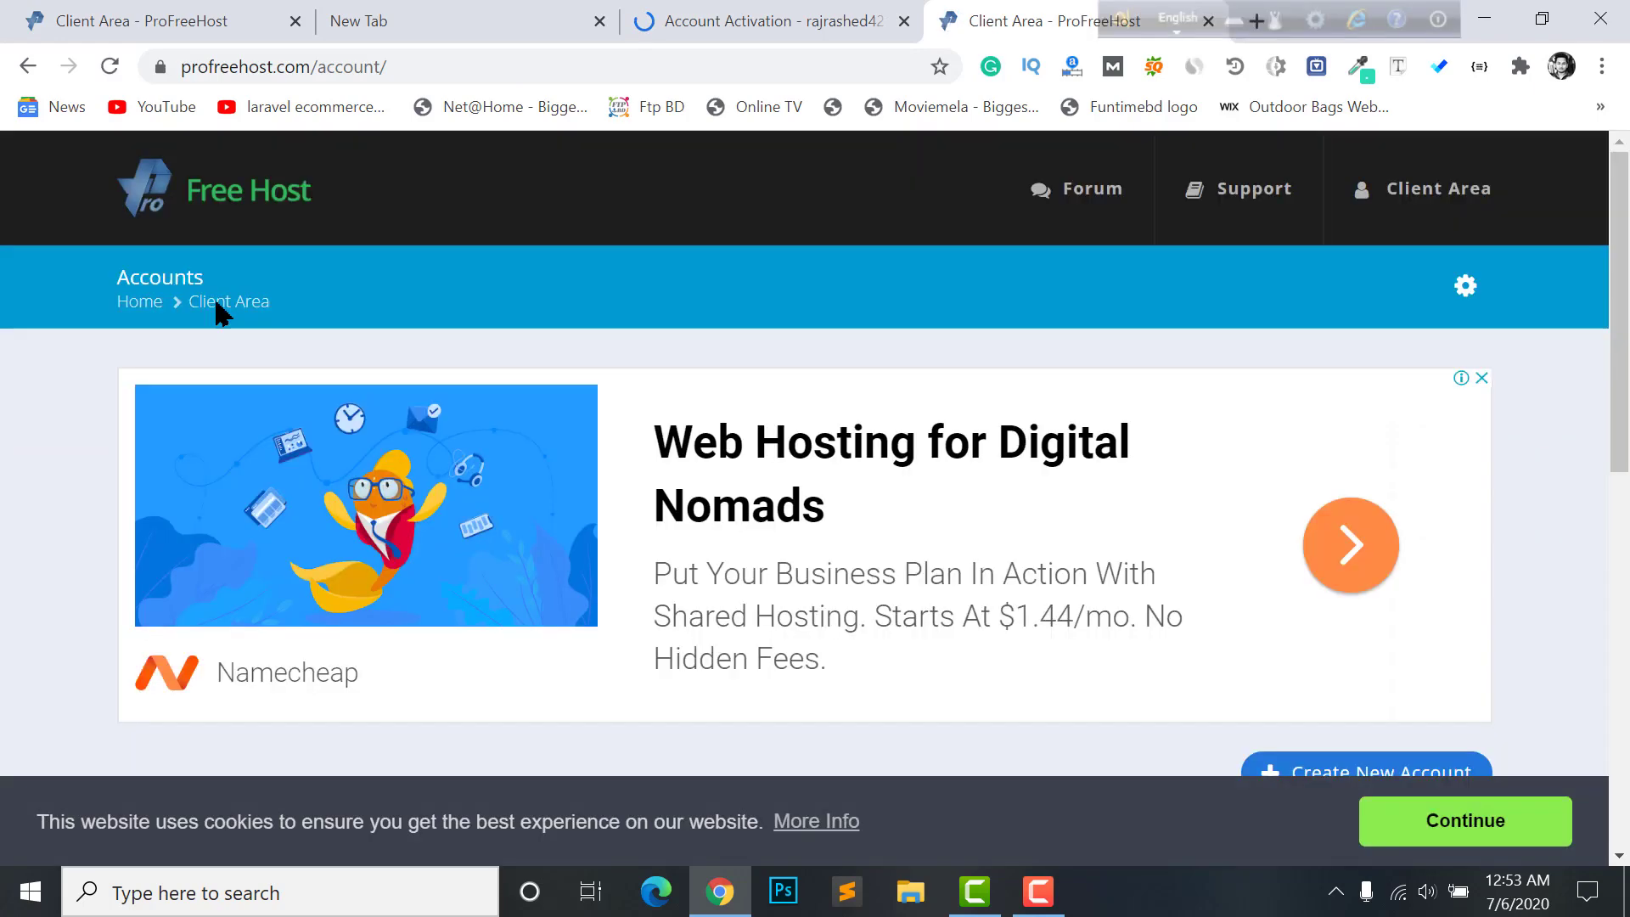
# Open the form for creating a new website from the client area's notice about having no account.
pyautogui.scroll(-8, 648, 466)
pyautogui.scroll(4, 849, 458)
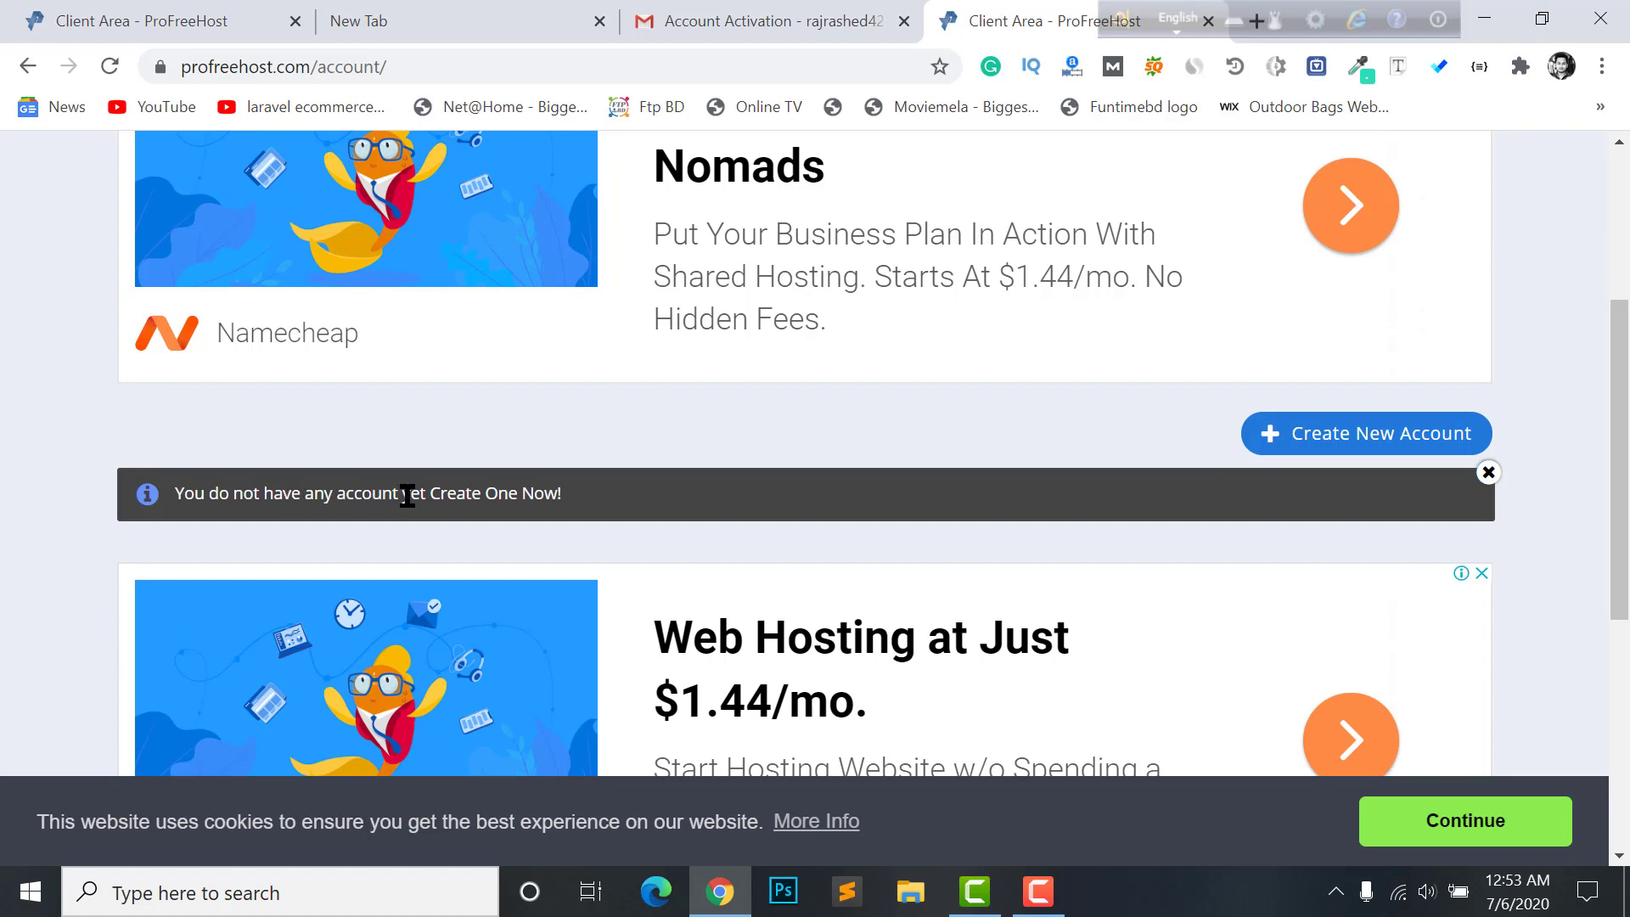
pyautogui.click(462, 503)
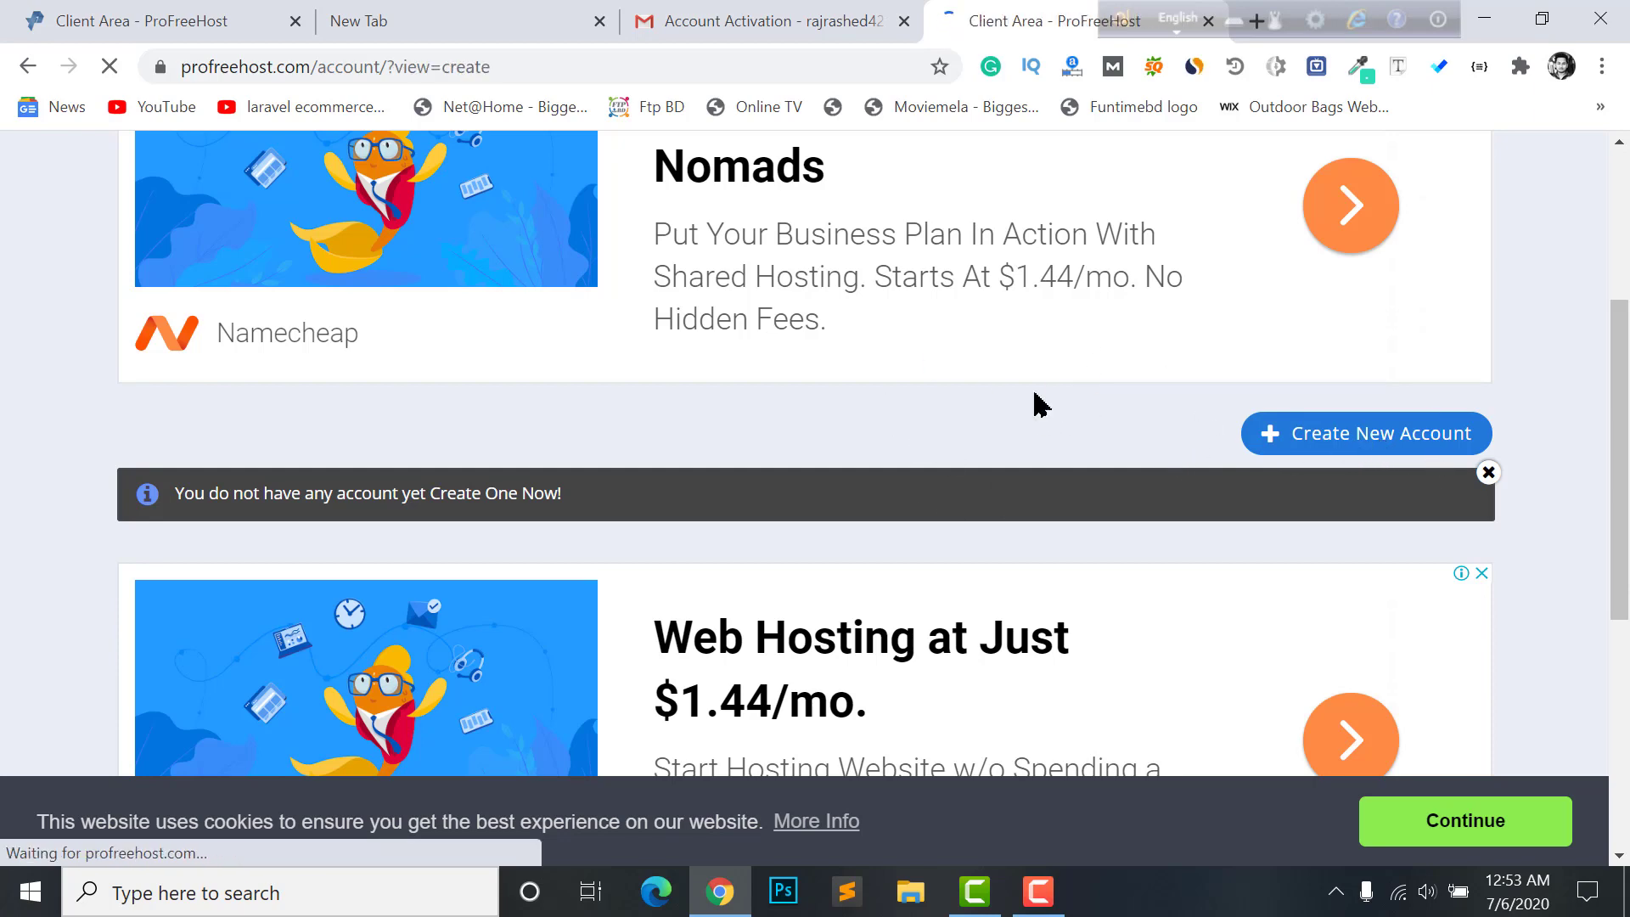
pyautogui.scroll(-8, 991, 581)
pyautogui.scroll(1, 996, 572)
pyautogui.scroll(3, 995, 527)
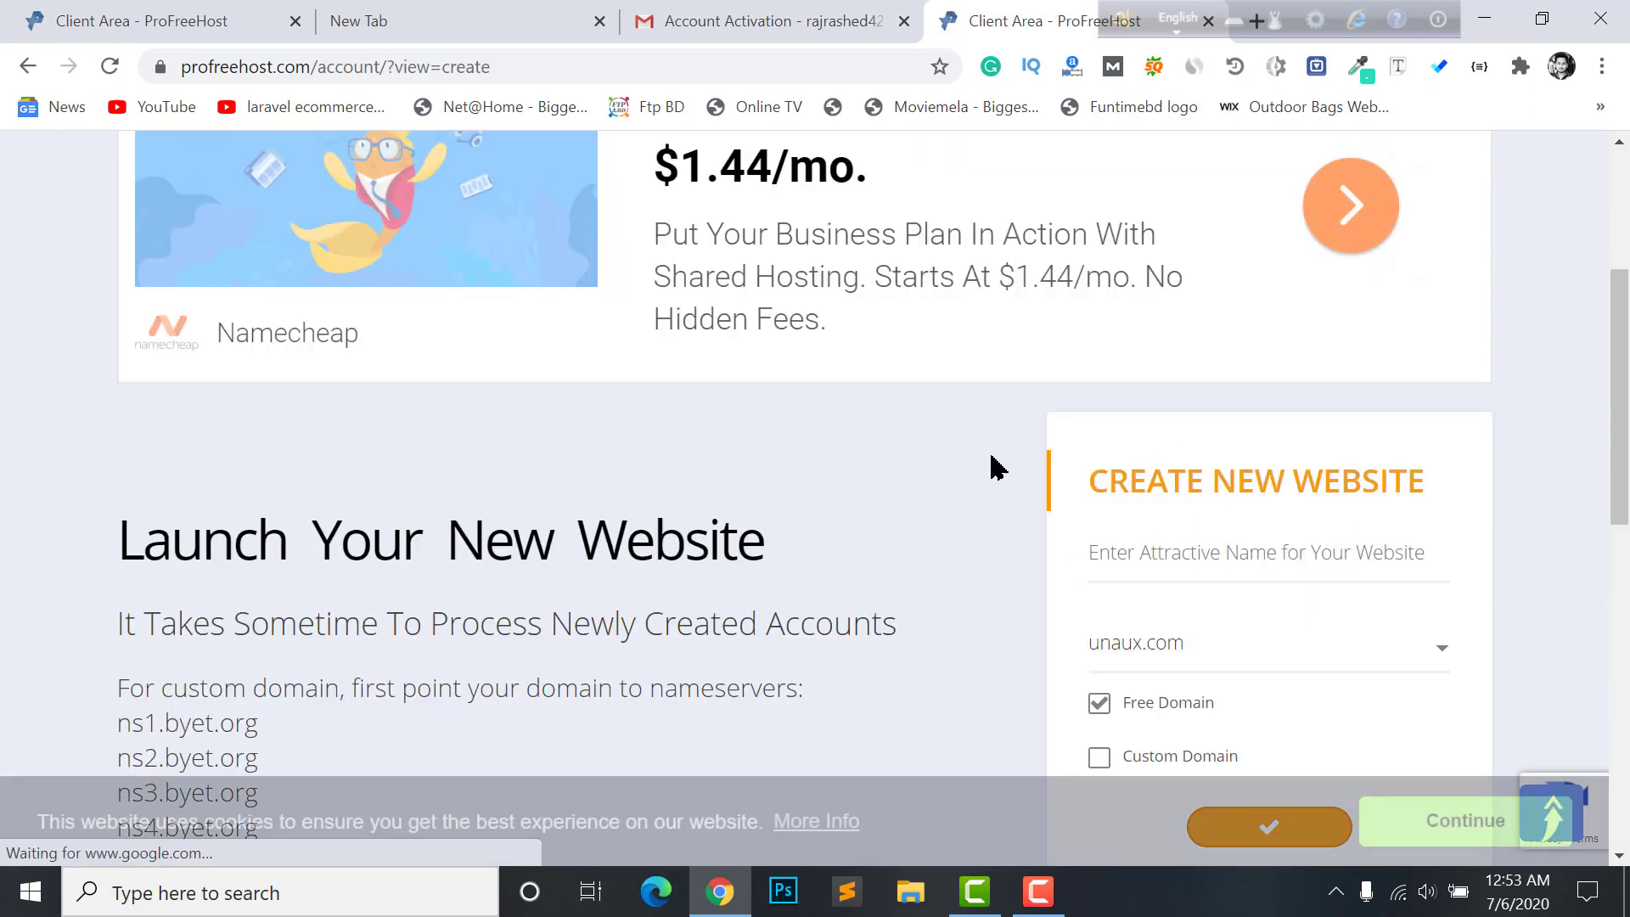
pyautogui.scroll(-4, 1164, 458)
pyautogui.scroll(2, 1168, 405)
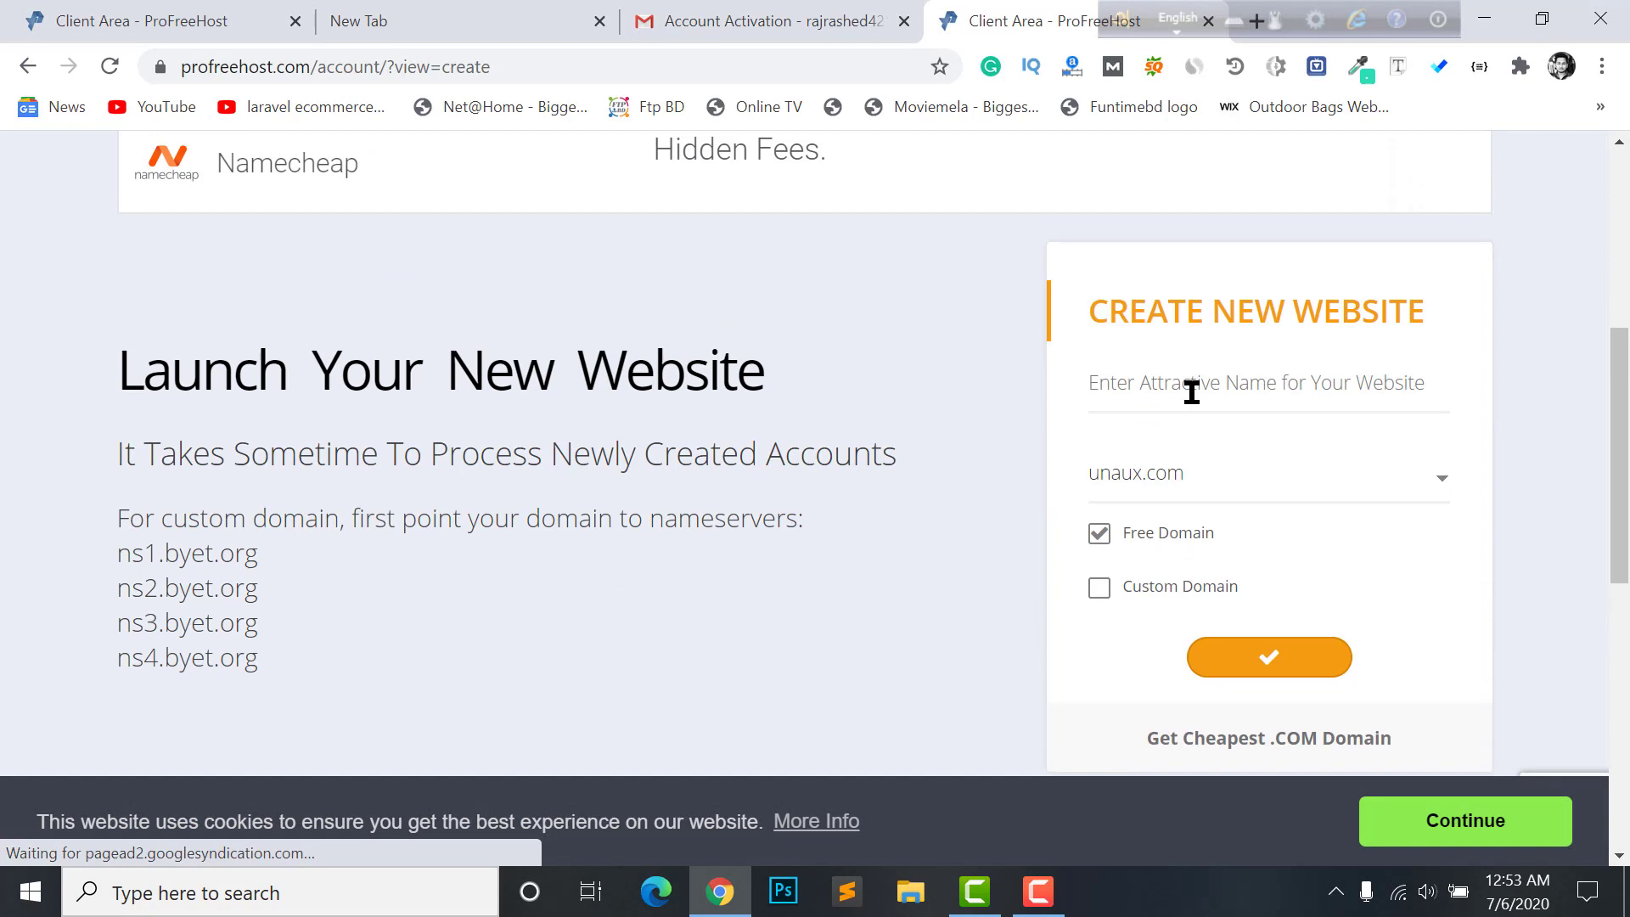
# Enter techjanpro as the new website's name and check the availability of techjanpro.unaux.com.
pyautogui.click(1140, 389)
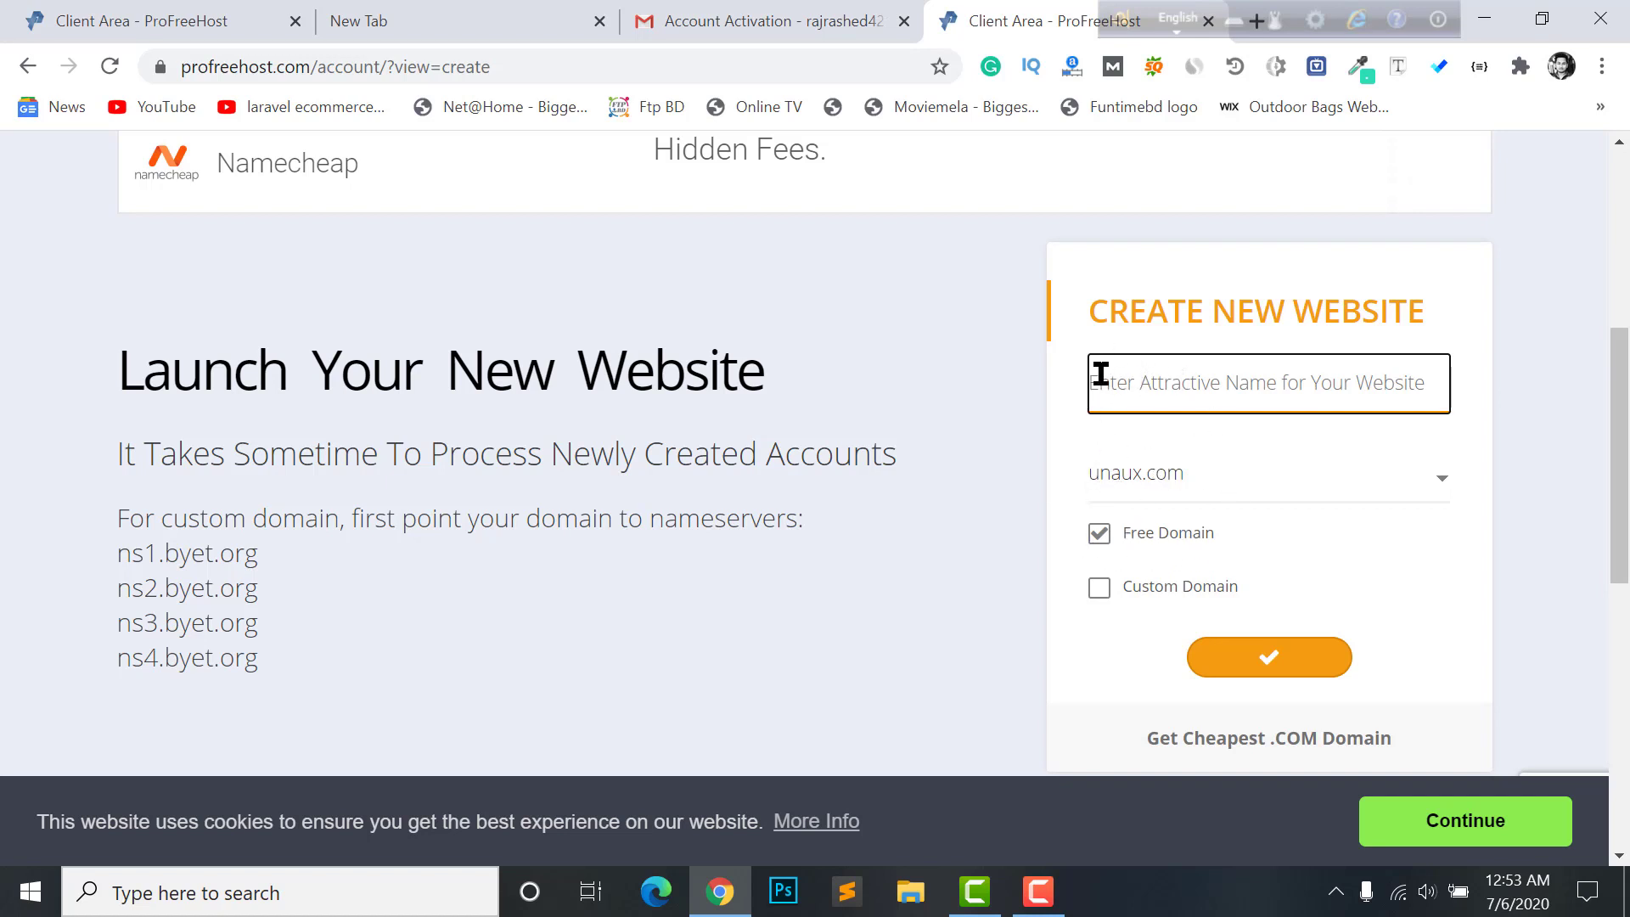
pyautogui.write('techjanpro')
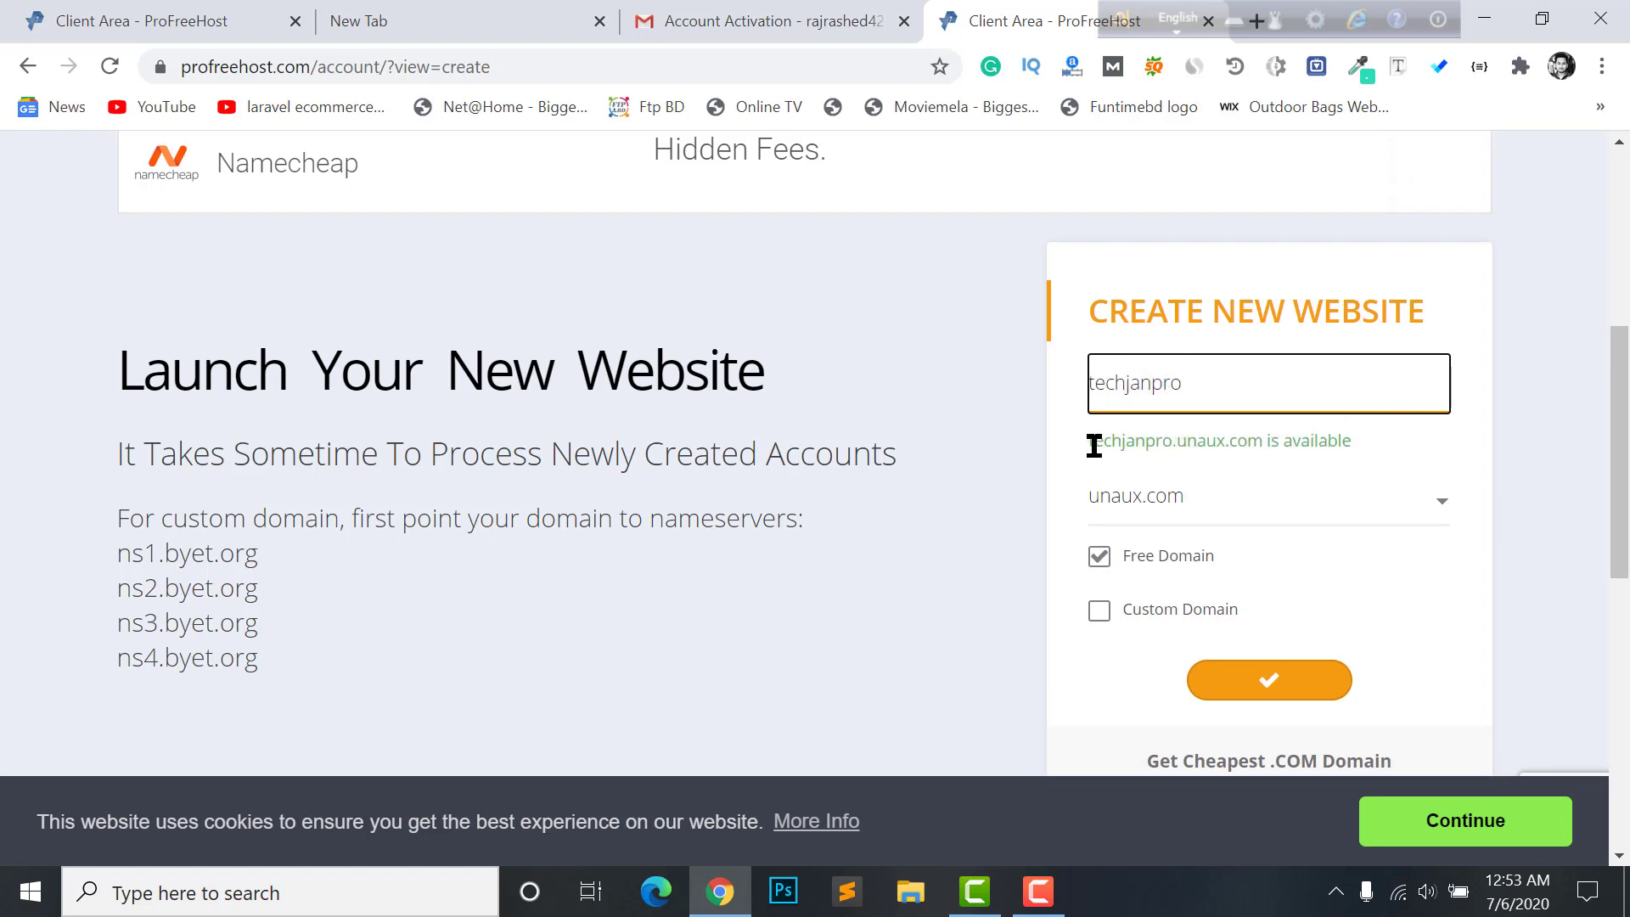
pyautogui.moveTo(1092, 441); pyautogui.dragTo(1270, 441)
pyautogui.click(1264, 446)
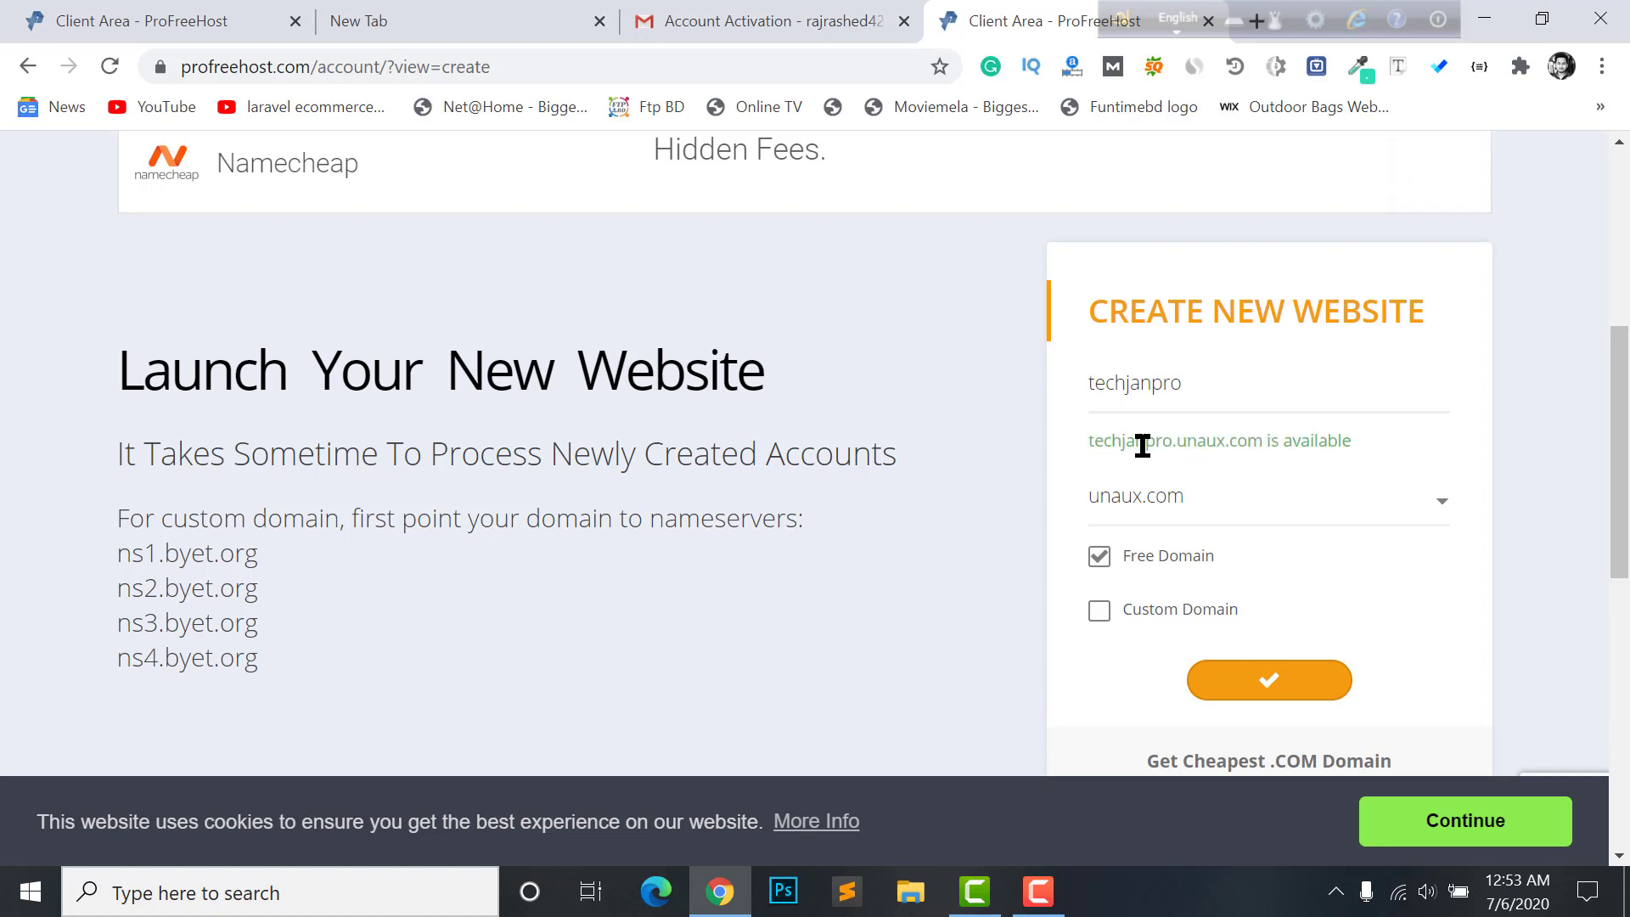
pyautogui.moveTo(1117, 437); pyautogui.dragTo(1093, 438)
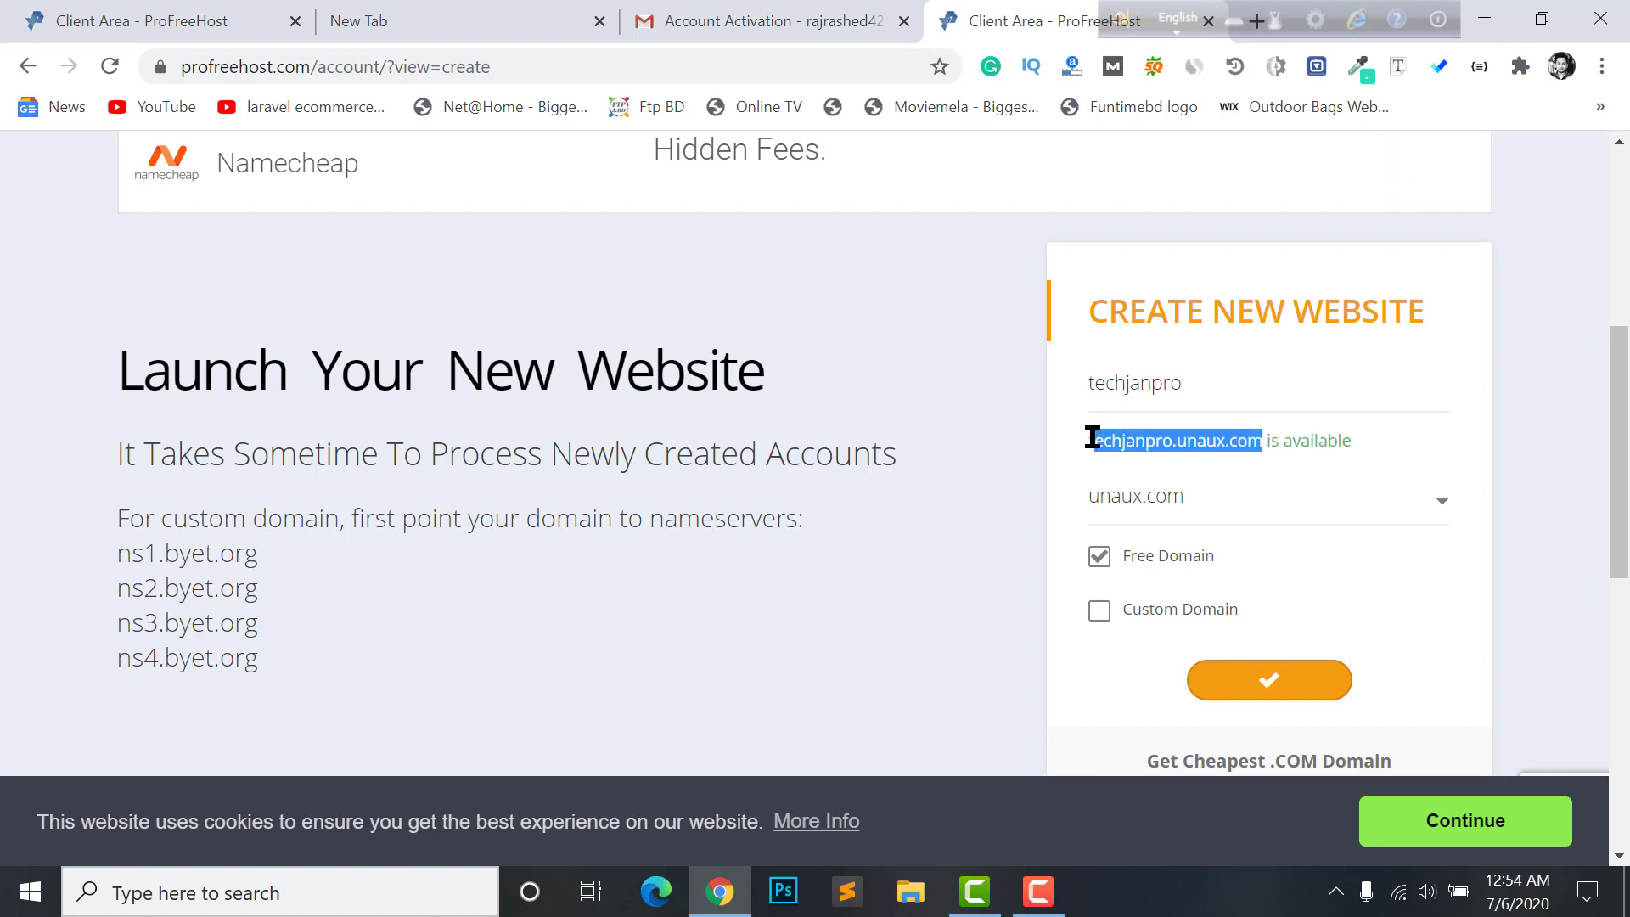
pyautogui.click(1091, 442)
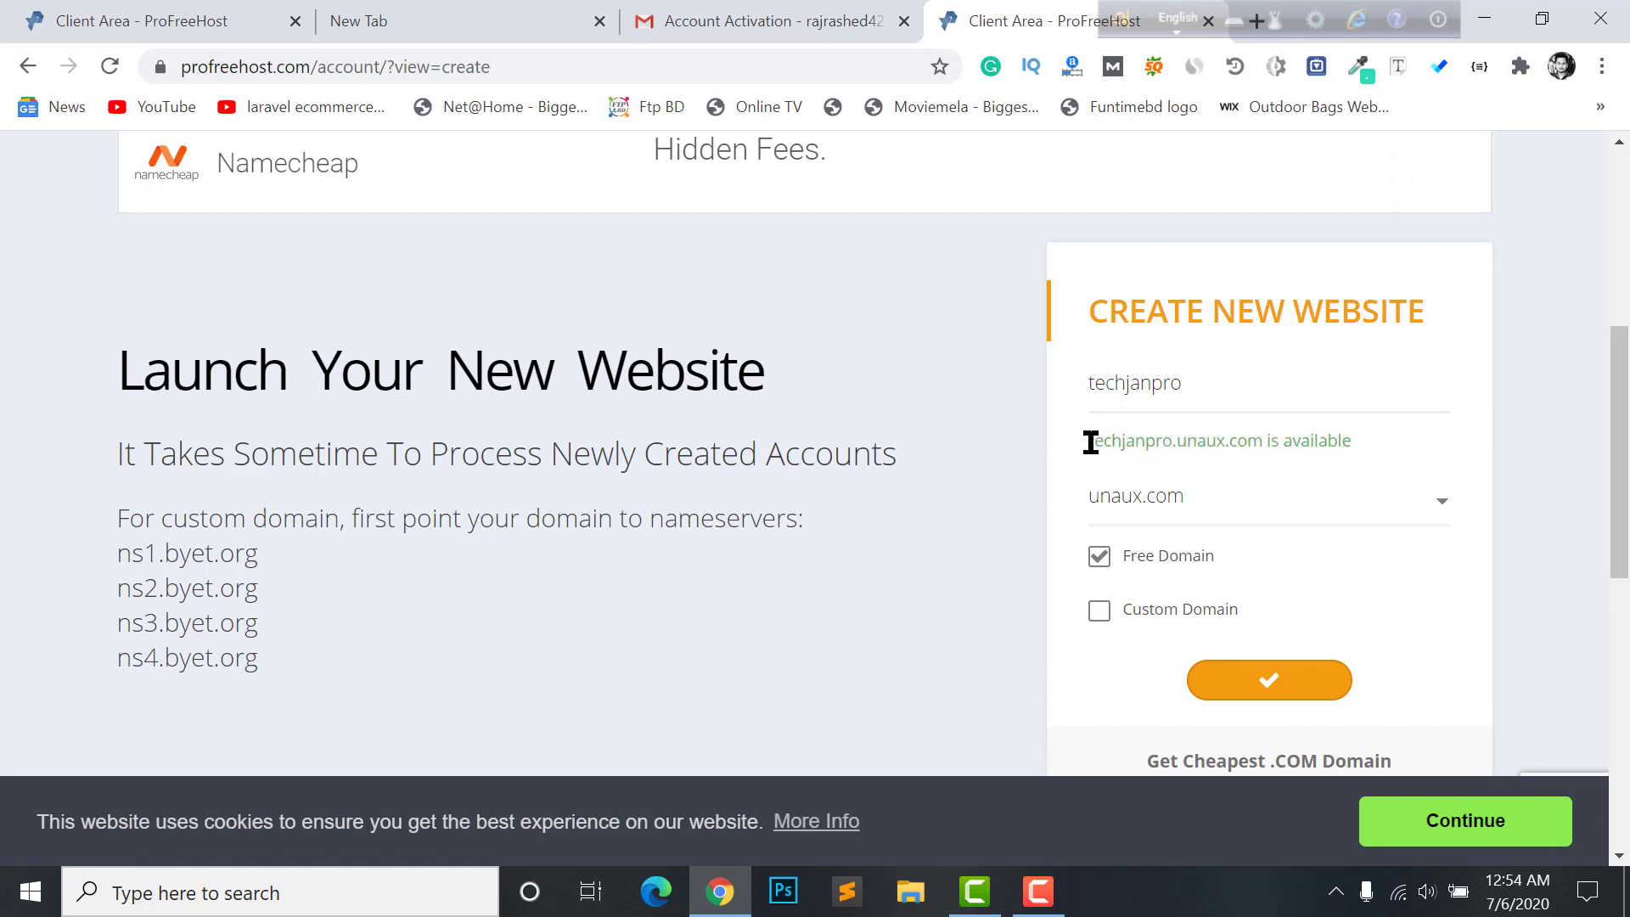
# Switch the new website to Custom Domain and back to Free Domain, and create it as techjanpro.unaux.com.
pyautogui.tripleClick(1163, 441)
pyautogui.click(1186, 440)
pyautogui.click(1117, 613)
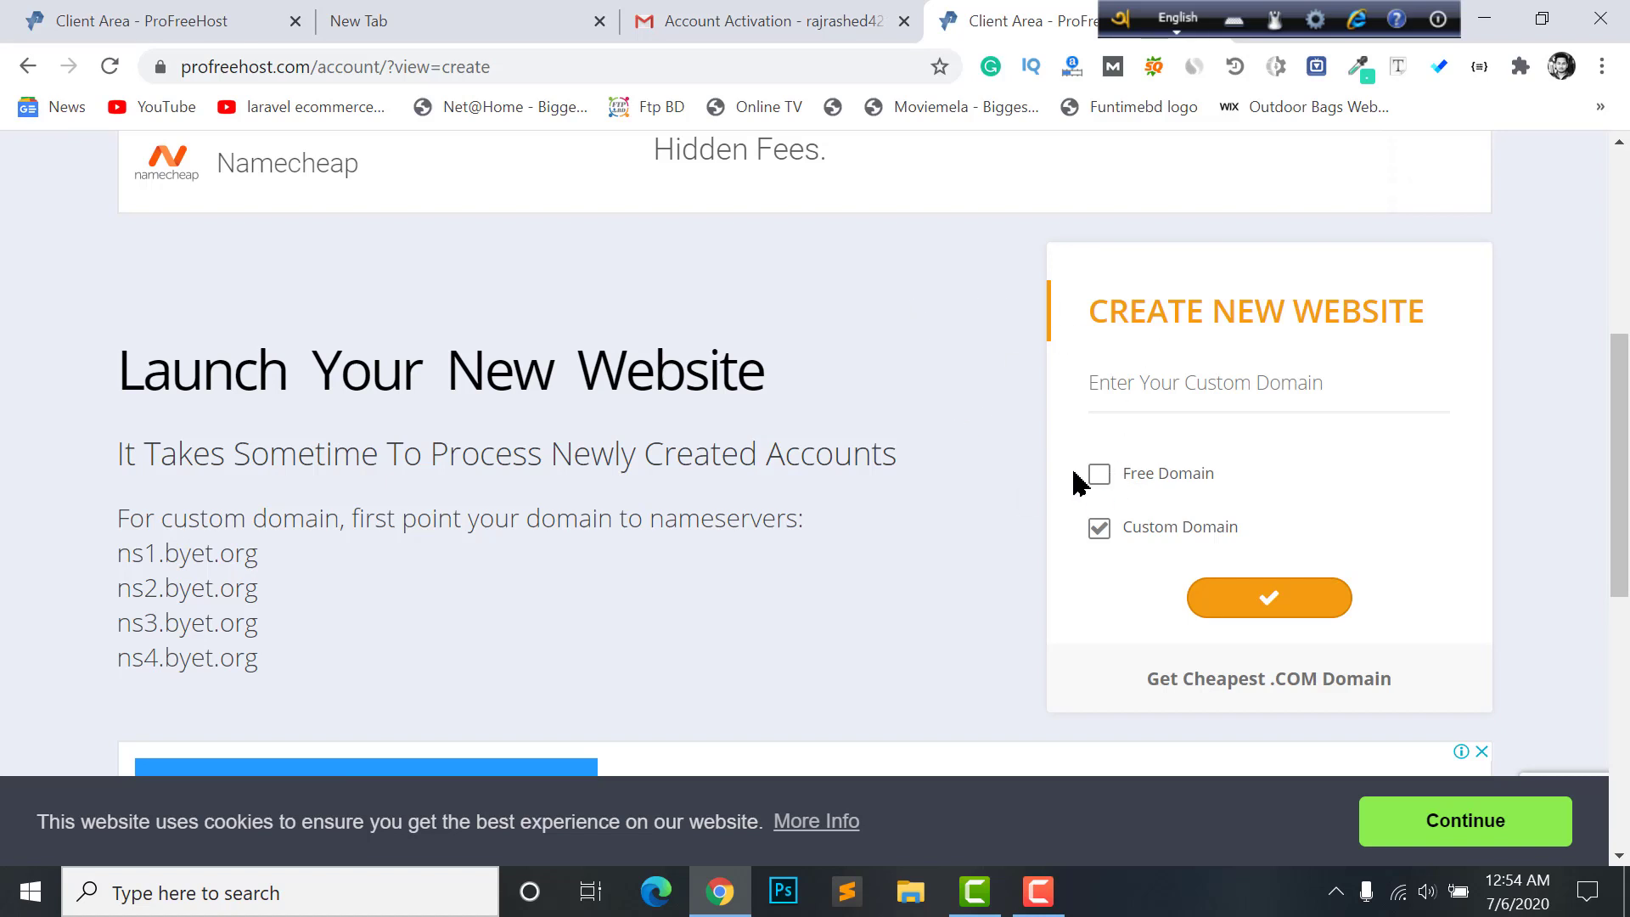
pyautogui.click(1117, 486)
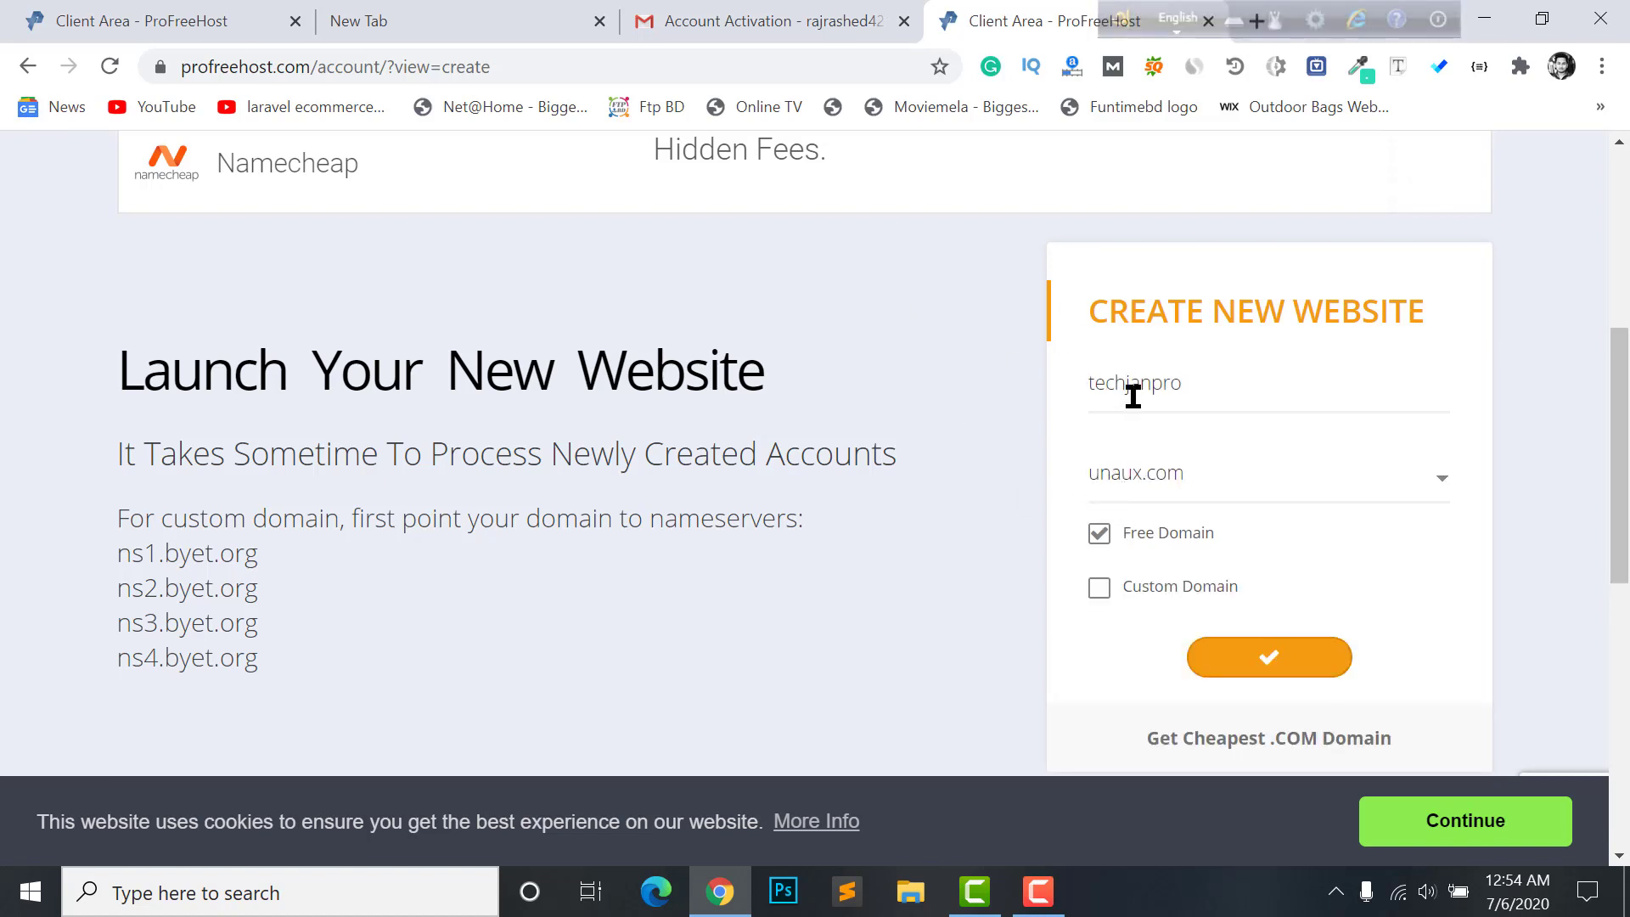
pyautogui.click(1284, 662)
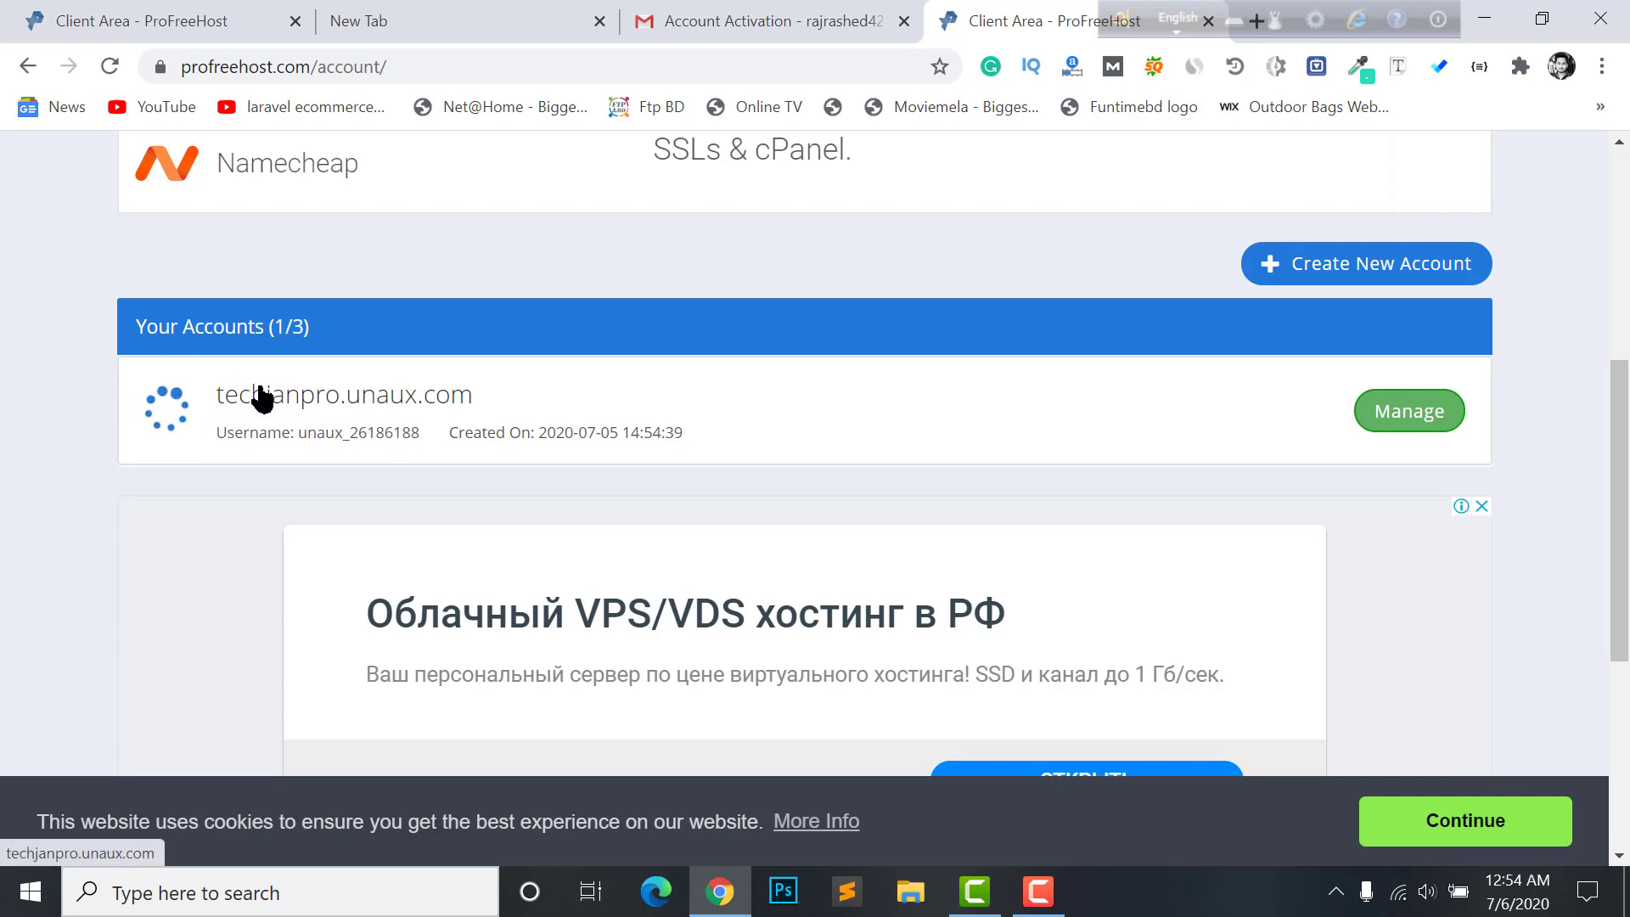
# Look over the hosting accounts list and open the management page for wpmethods.unaux.com.
pyautogui.click(1397, 413)
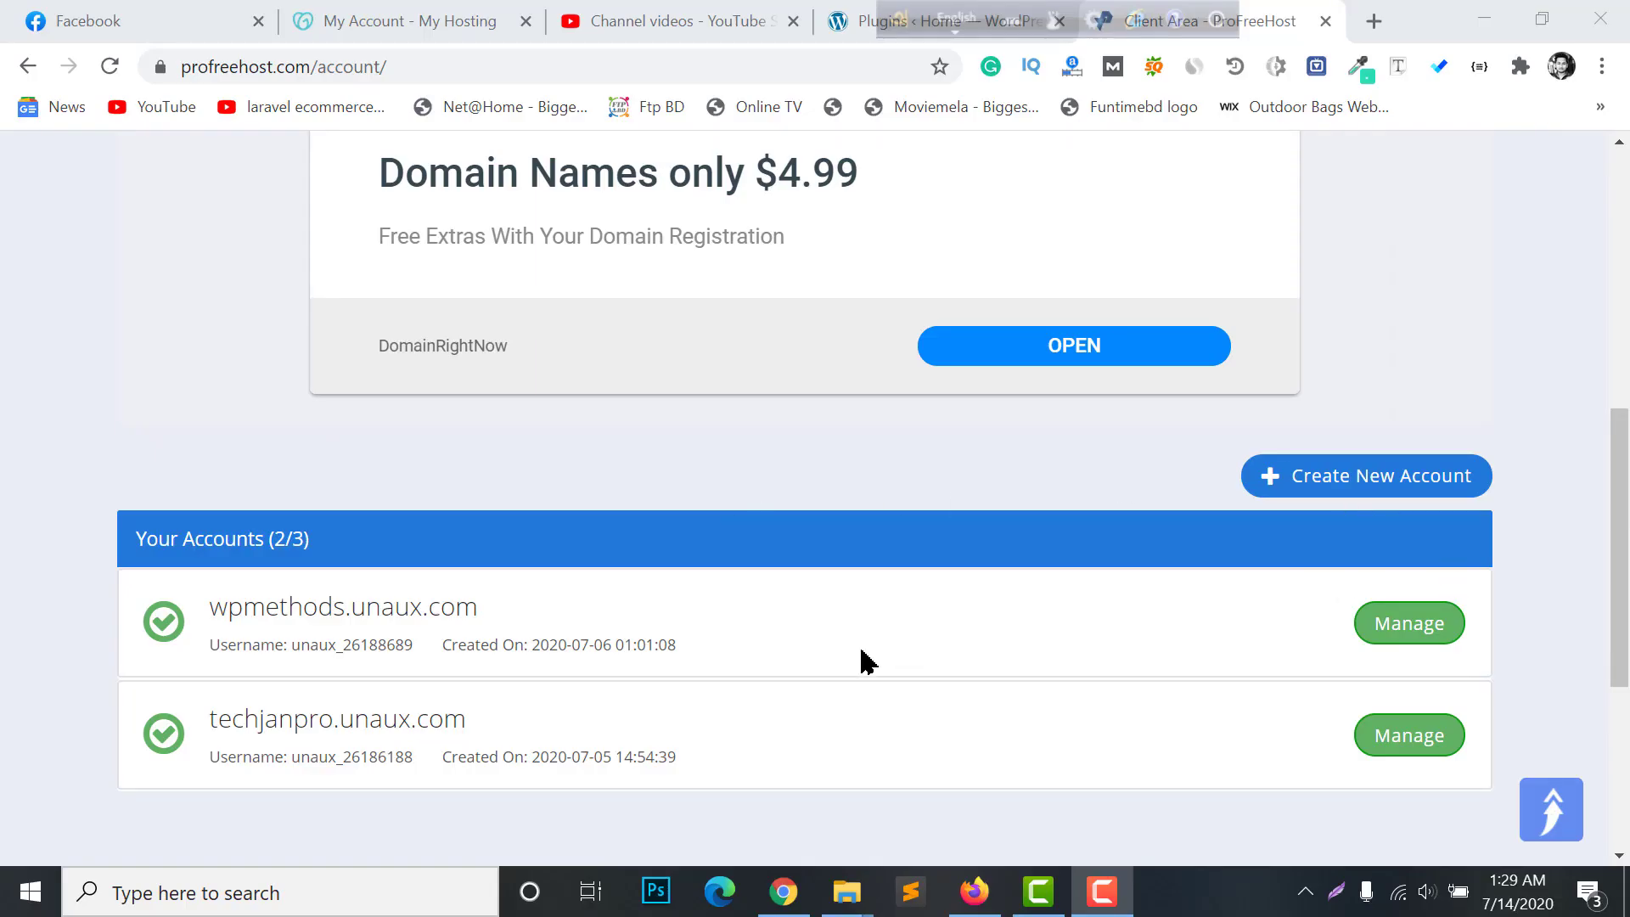
pyautogui.scroll(-3, 862, 660)
pyautogui.scroll(5, 934, 662)
pyautogui.scroll(-2, 1002, 653)
pyautogui.scroll(2, 1047, 699)
pyautogui.scroll(-2, 807, 607)
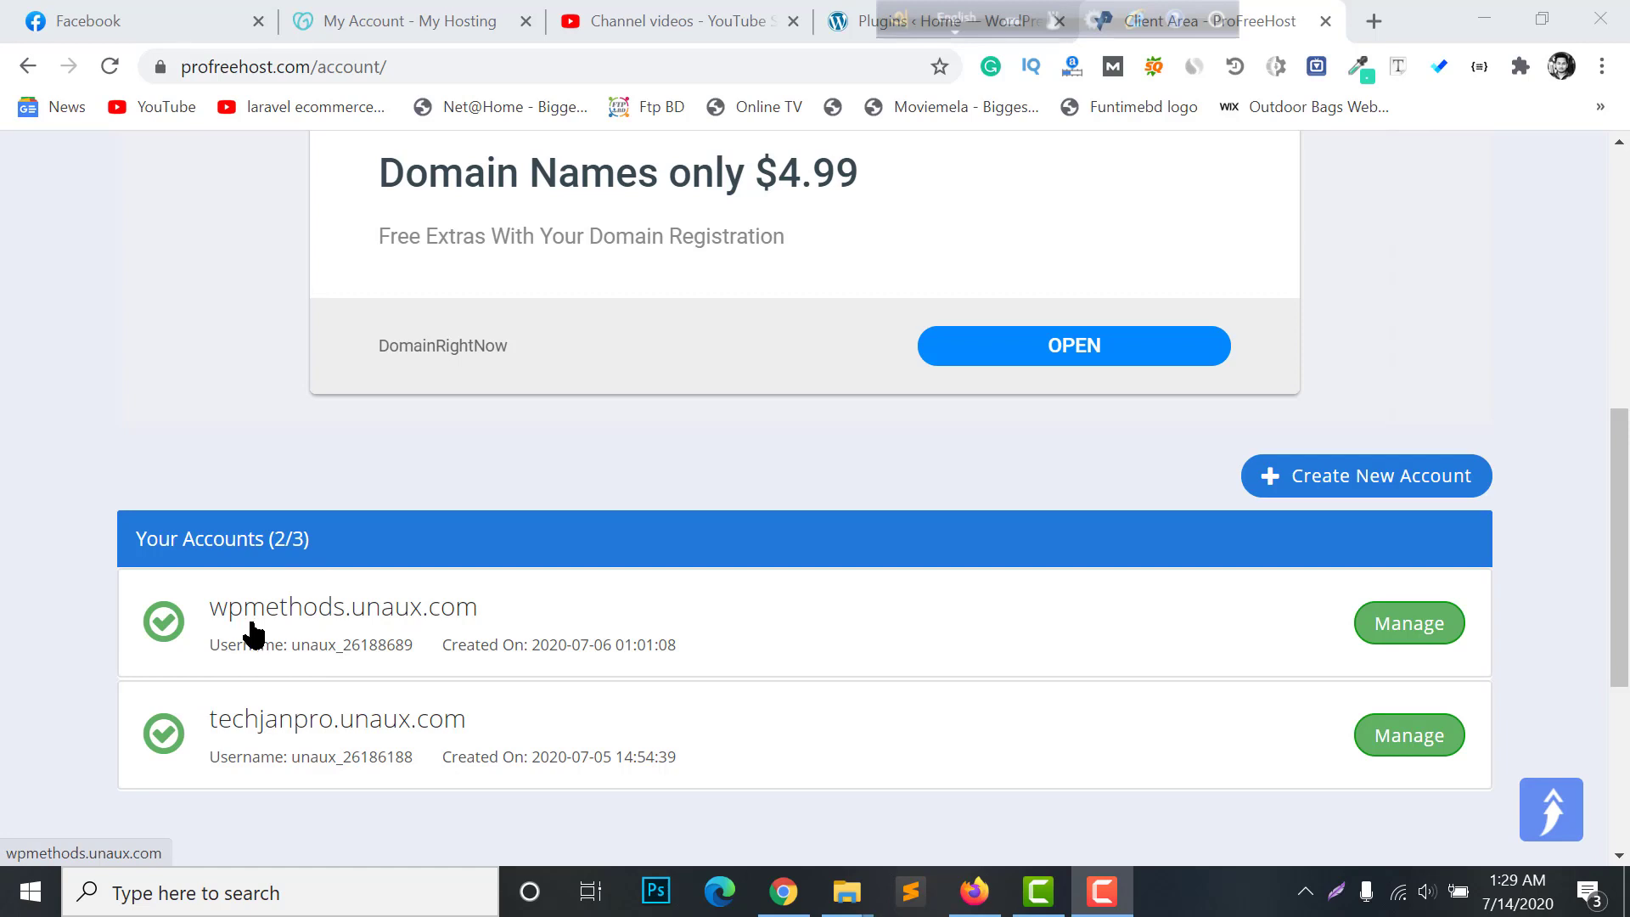
pyautogui.click(1416, 633)
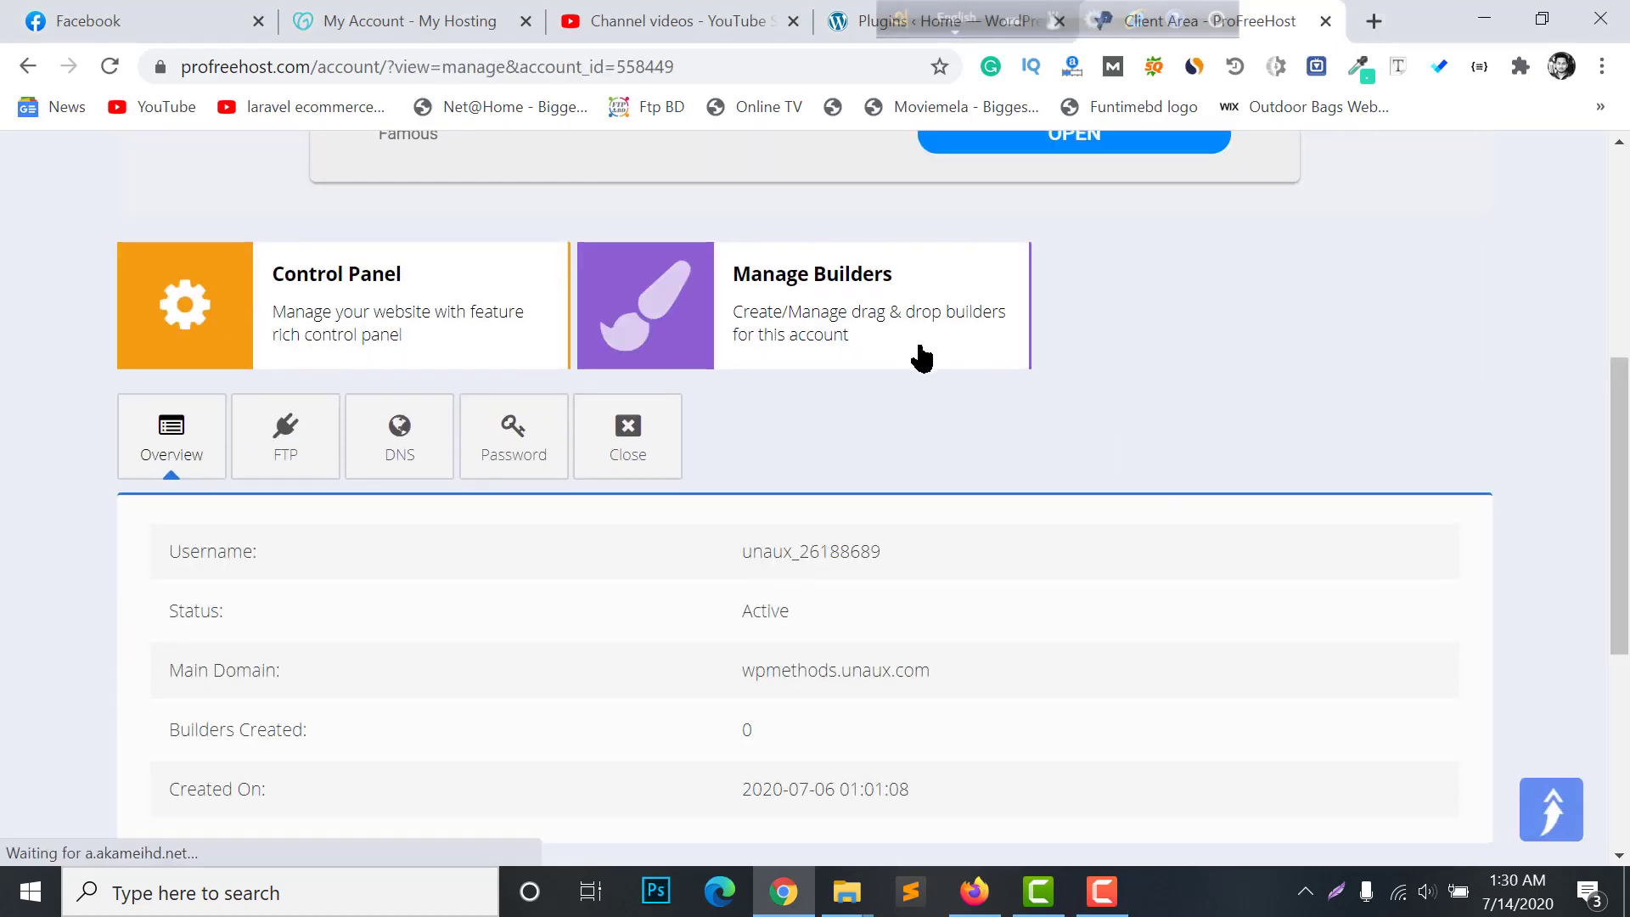
# Review the account overview, open its Control Panel and approve receiving service e-mails.
pyautogui.scroll(2, 921, 357)
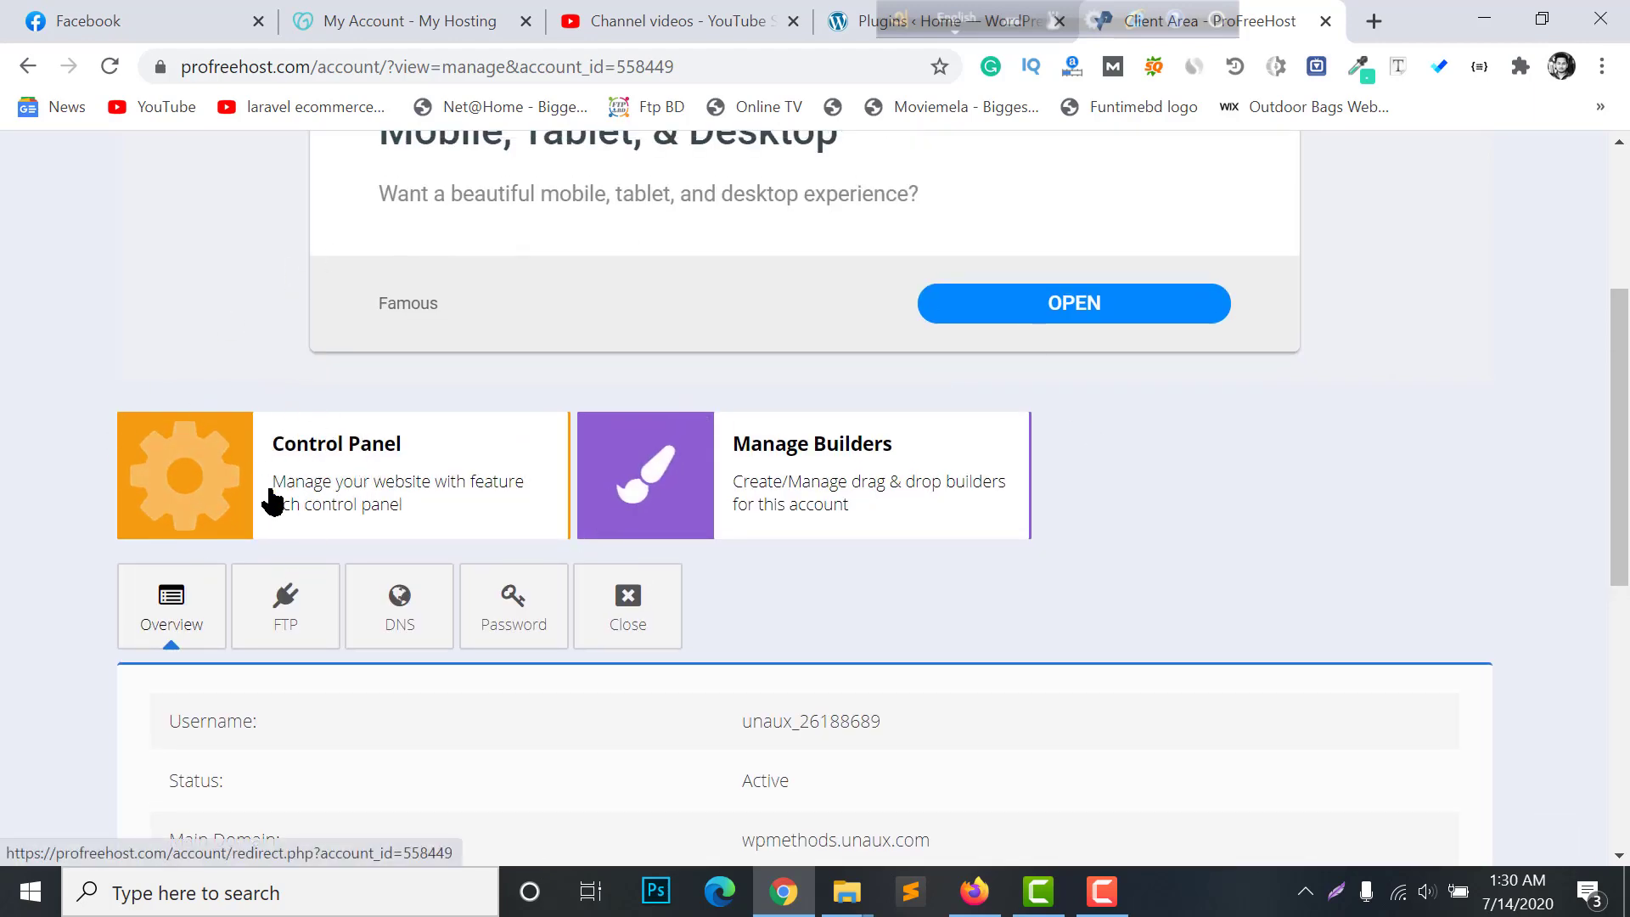
pyautogui.scroll(-4, 382, 504)
pyautogui.scroll(4, 583, 561)
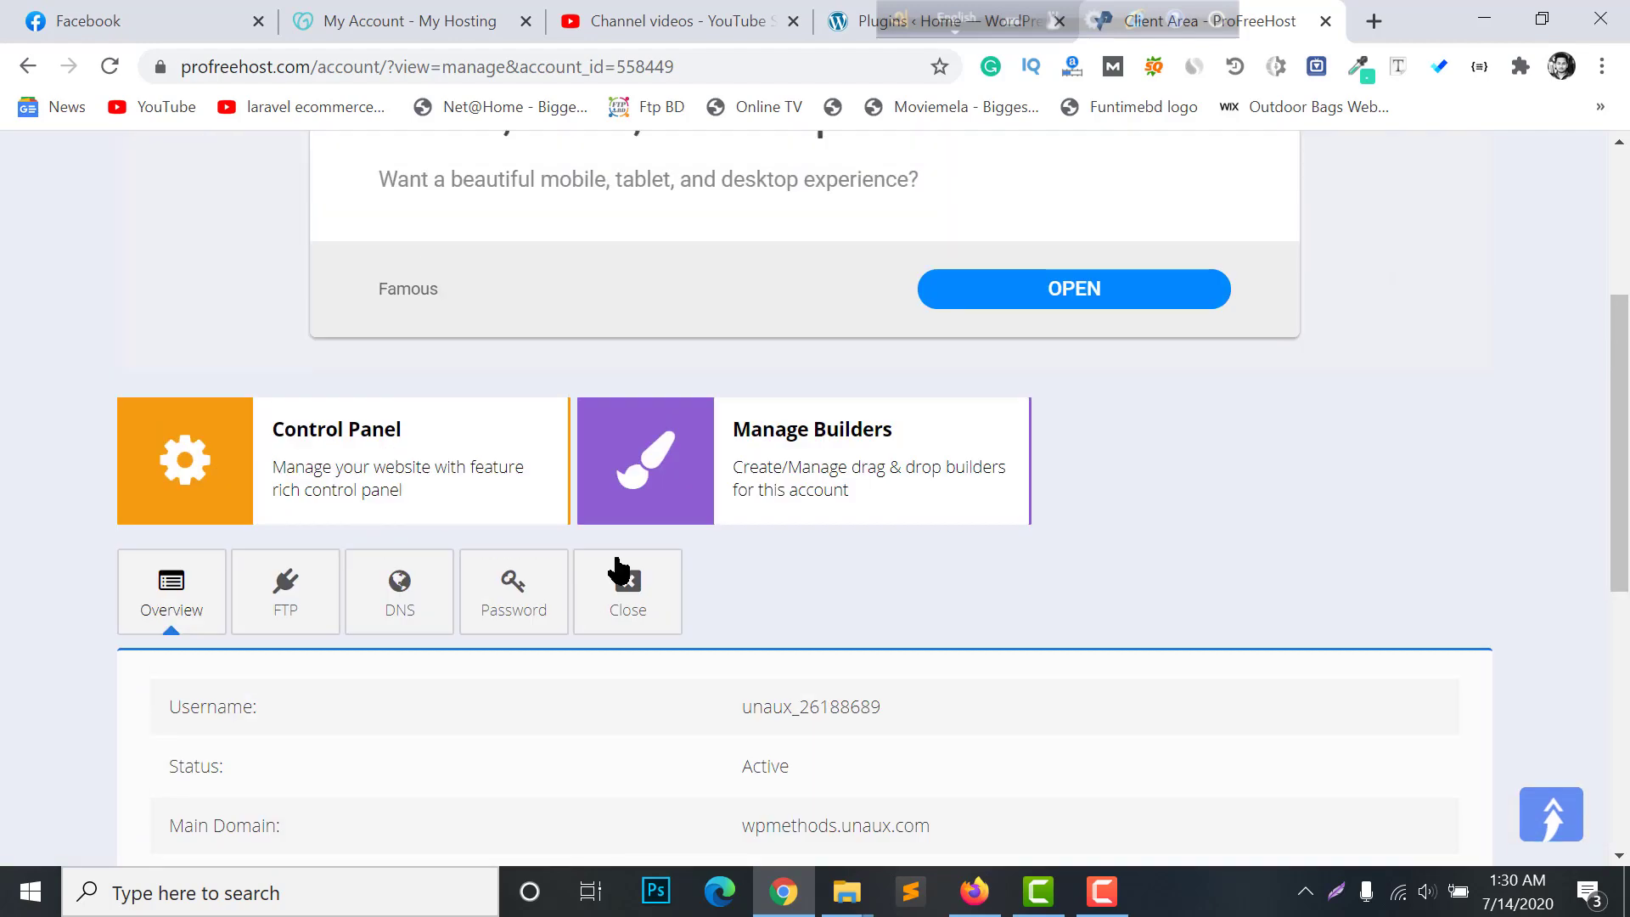
pyautogui.scroll(-4, 618, 570)
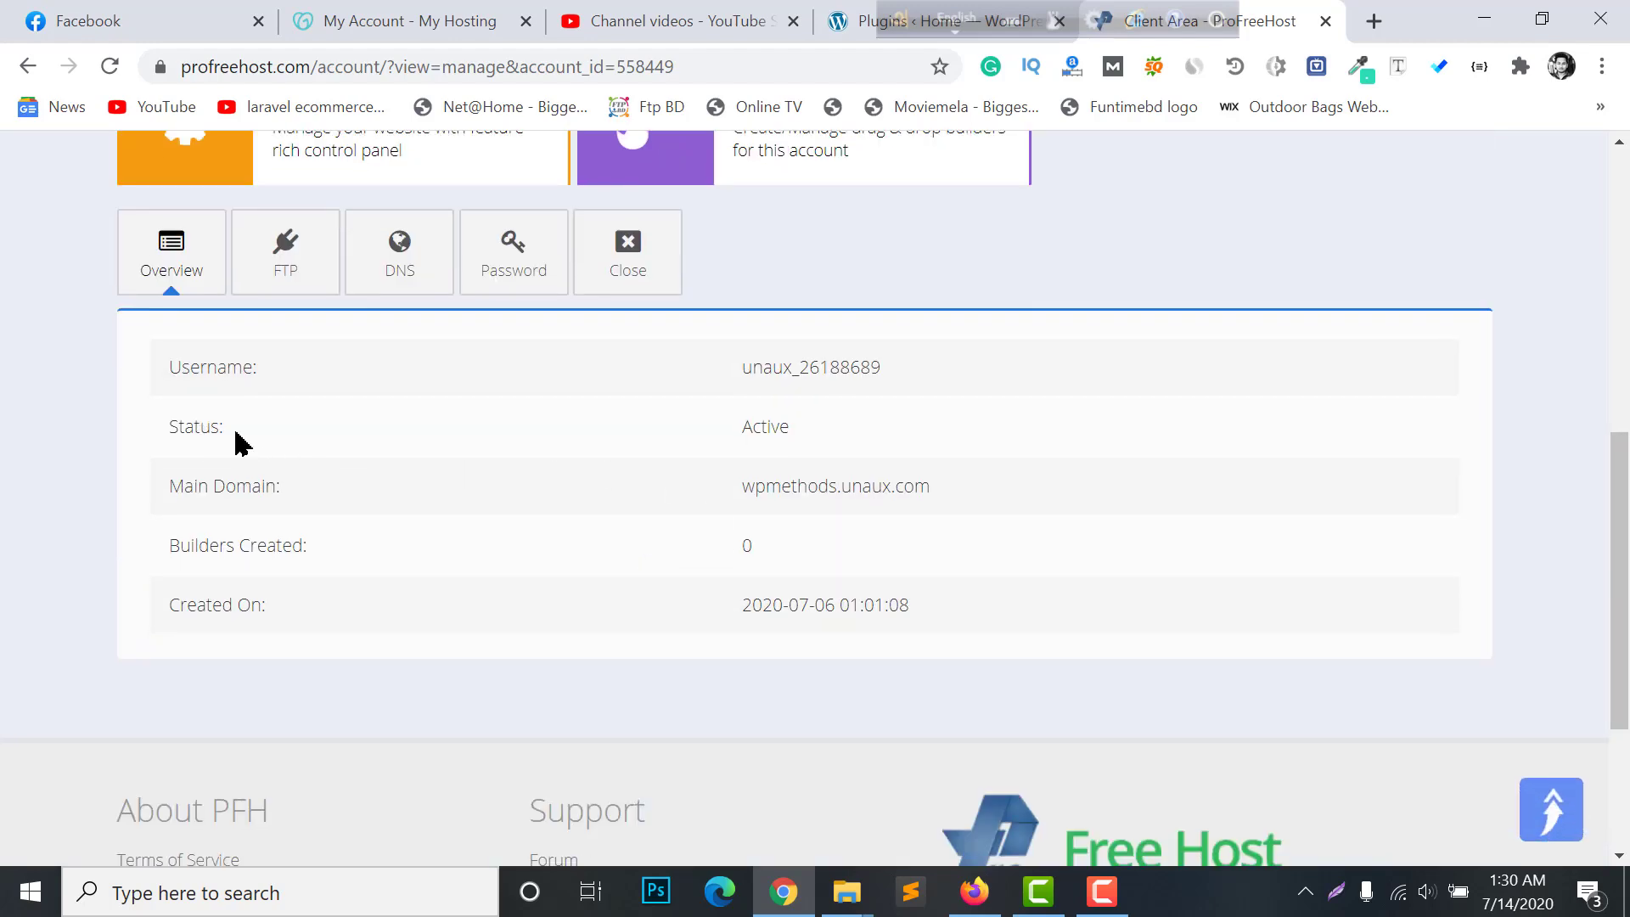
pyautogui.scroll(4, 764, 429)
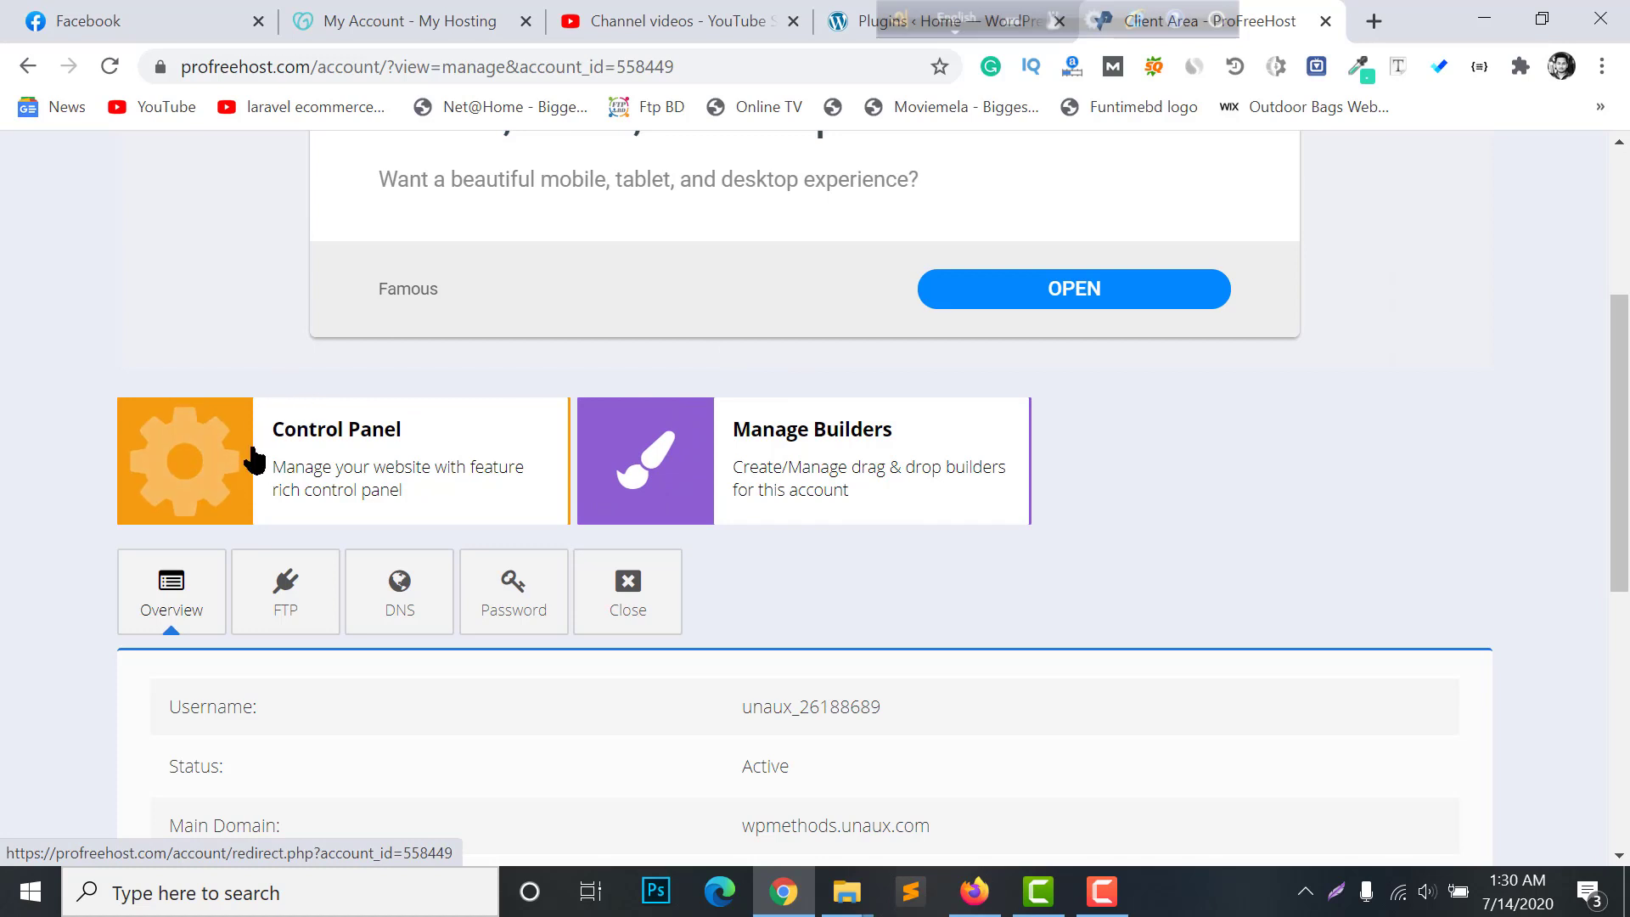
pyautogui.click(213, 465)
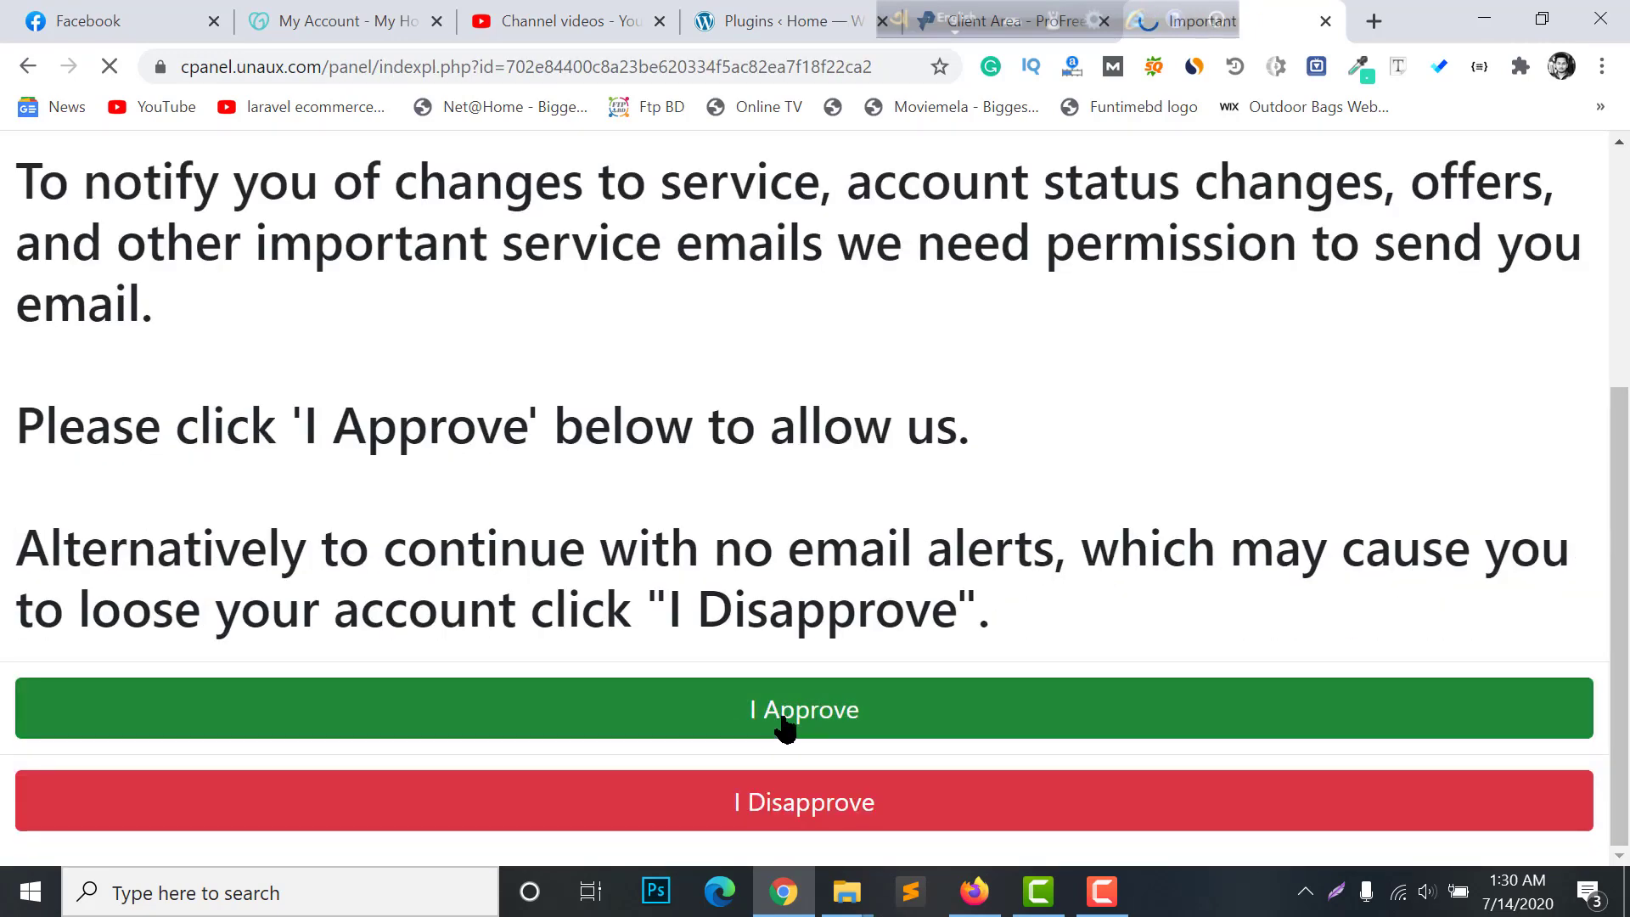
pyautogui.click(764, 724)
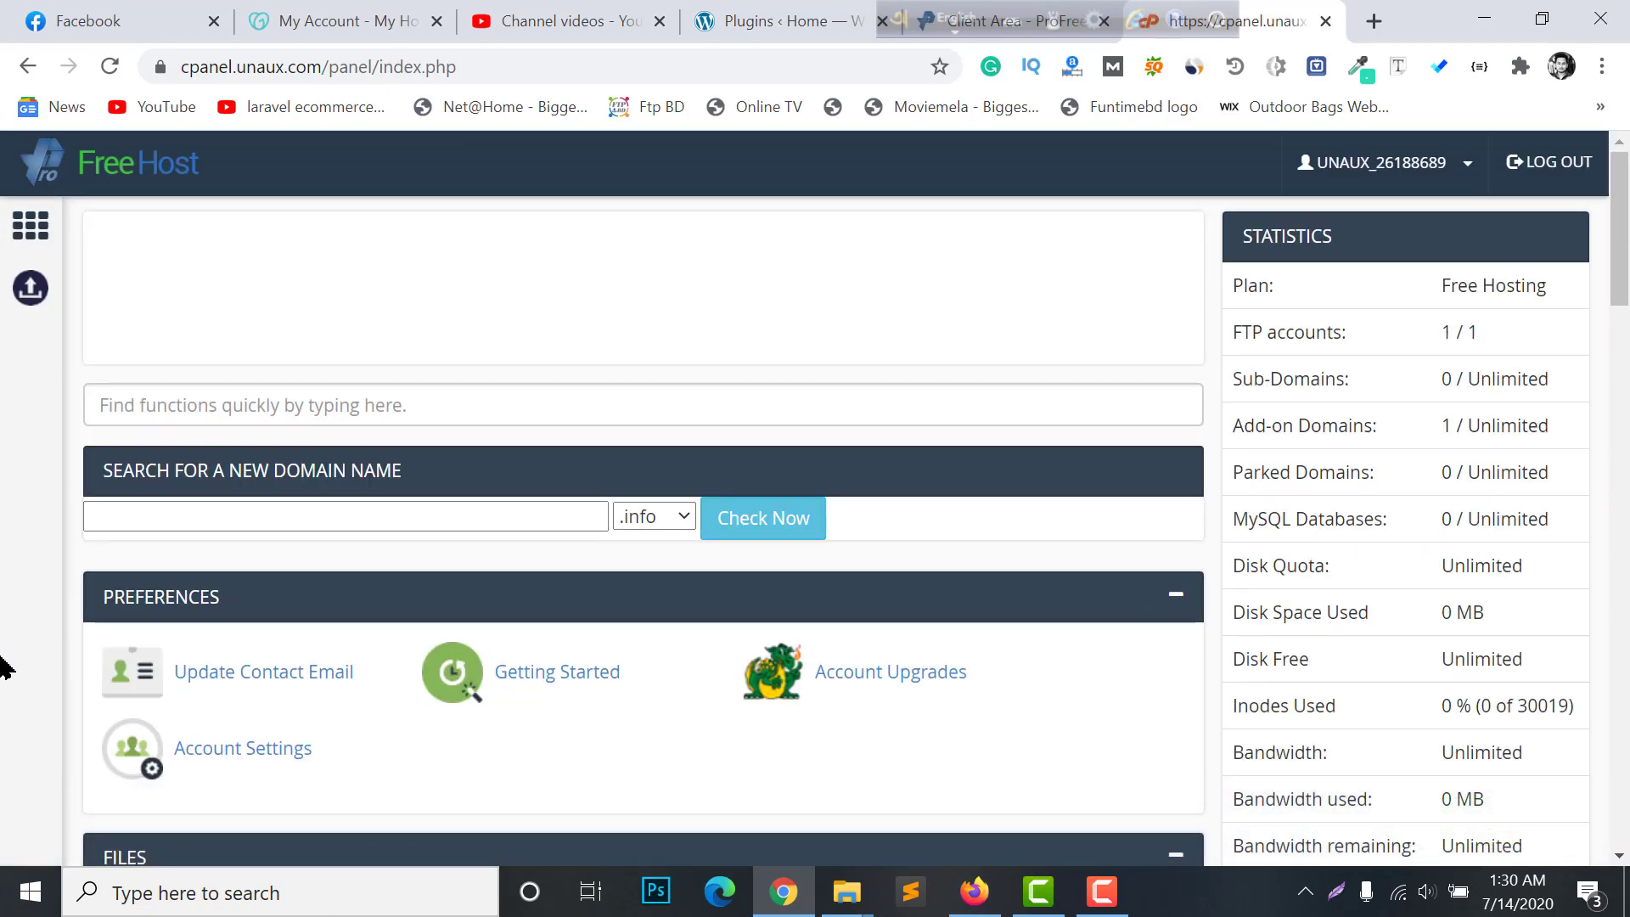
# Examine the control panel's sections, from Preferences, Files, Databases and Domains down to Software, Advanced and Support.
pyautogui.scroll(-10, 375, 506)
pyautogui.scroll(10, 1078, 552)
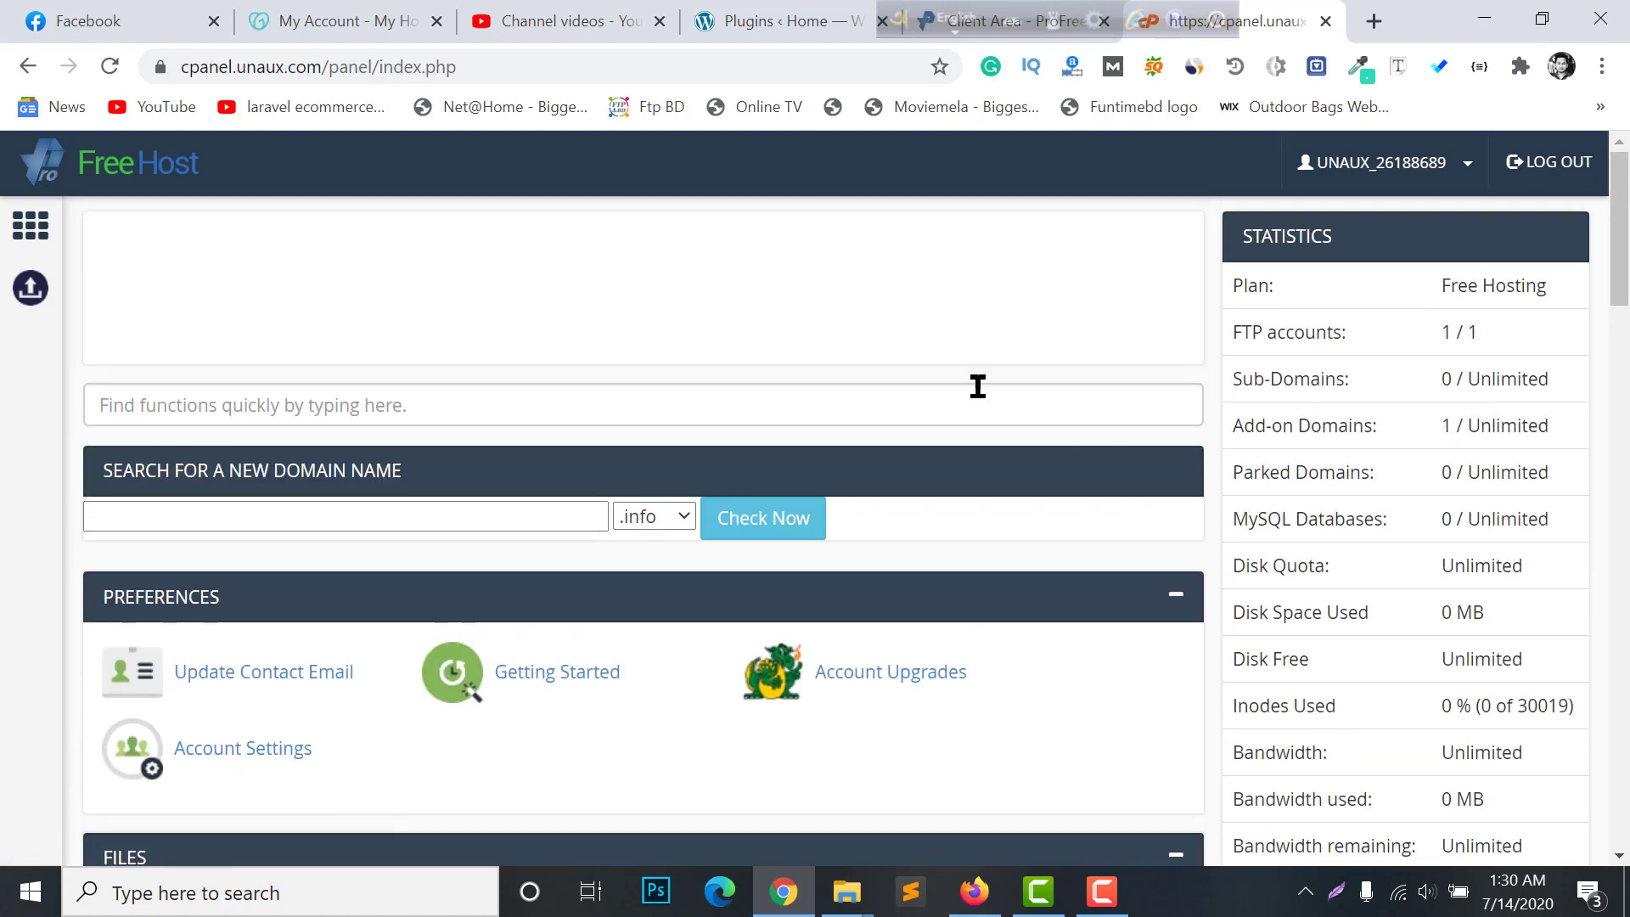
pyautogui.scroll(-5, 318, 477)
pyautogui.scroll(5, 320, 476)
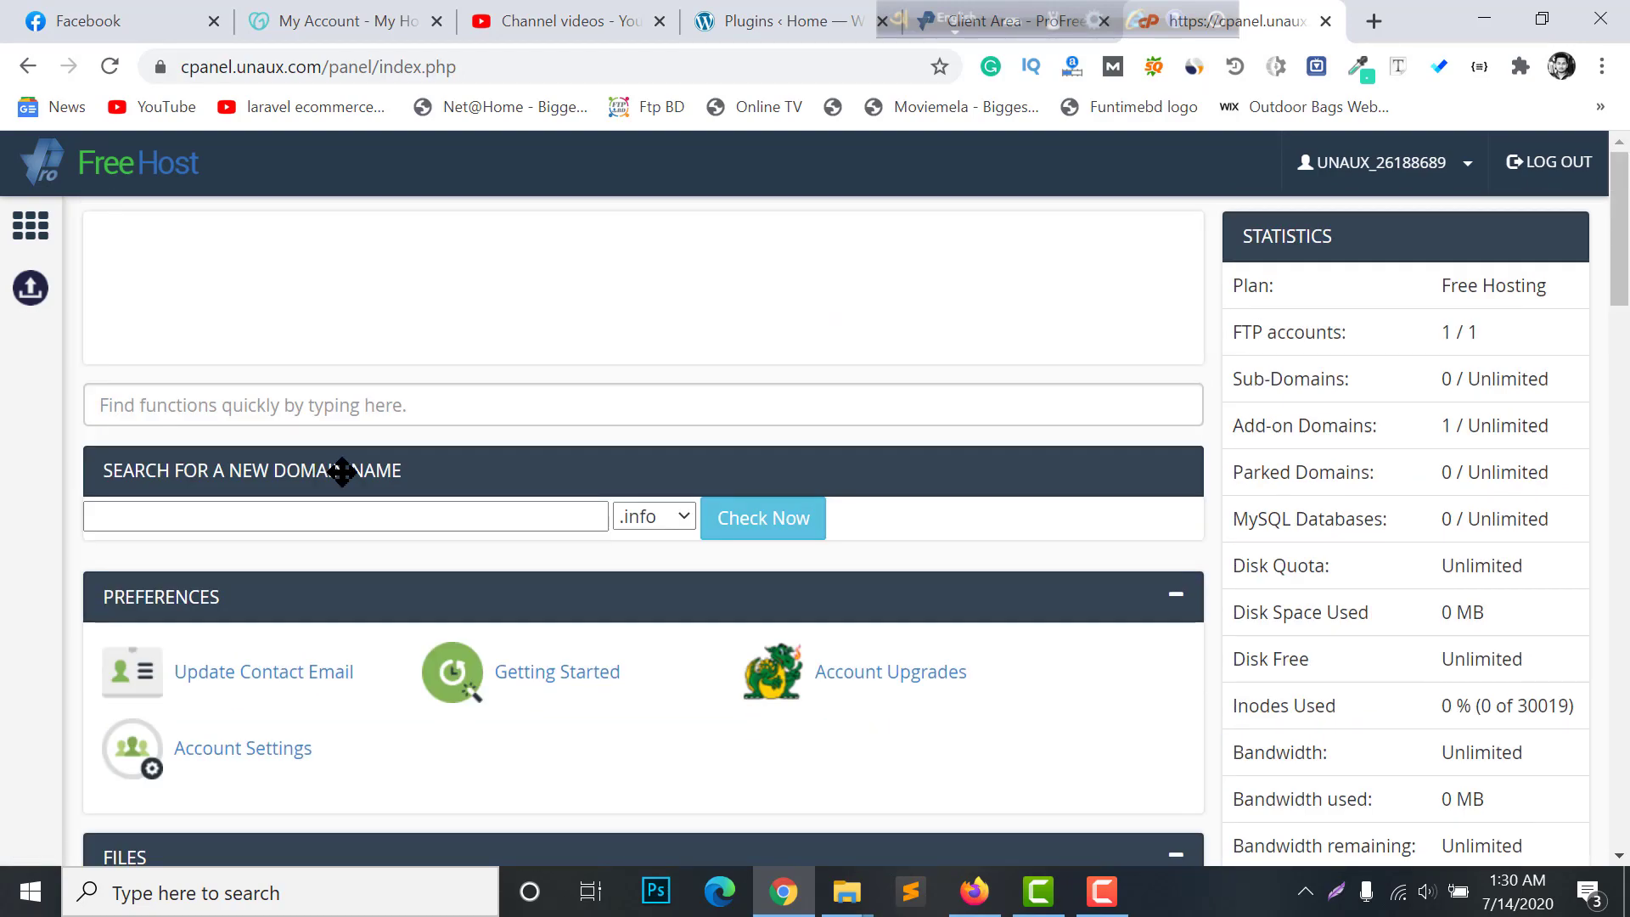
pyautogui.scroll(-6, 343, 470)
pyautogui.scroll(2, 317, 520)
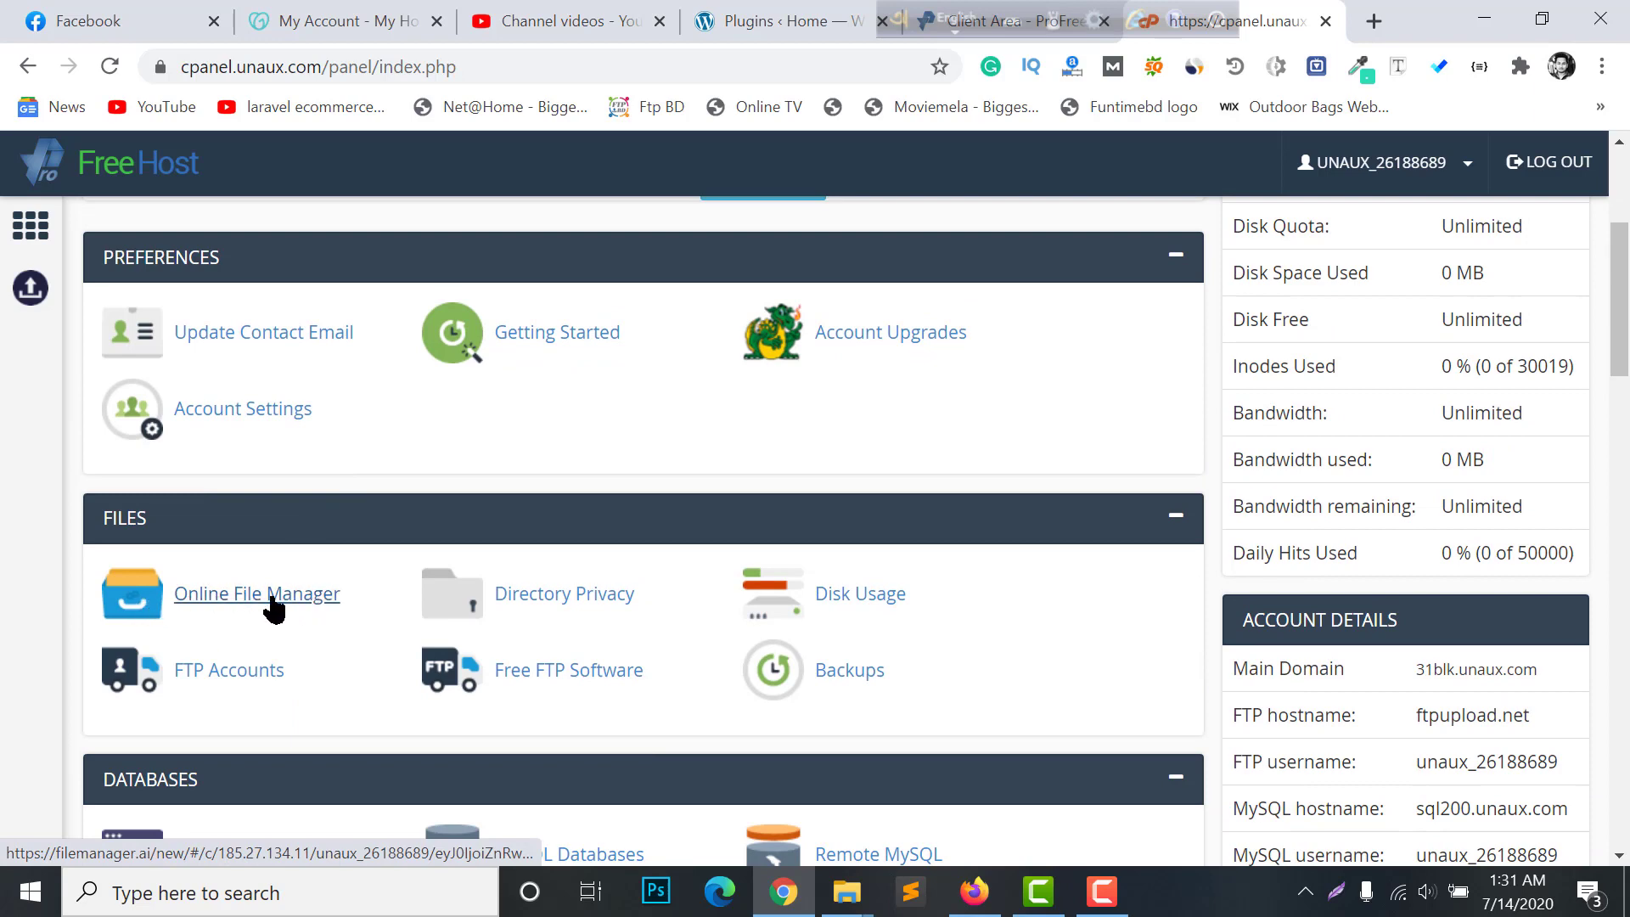
pyautogui.scroll(3, 273, 608)
pyautogui.scroll(-10, 680, 535)
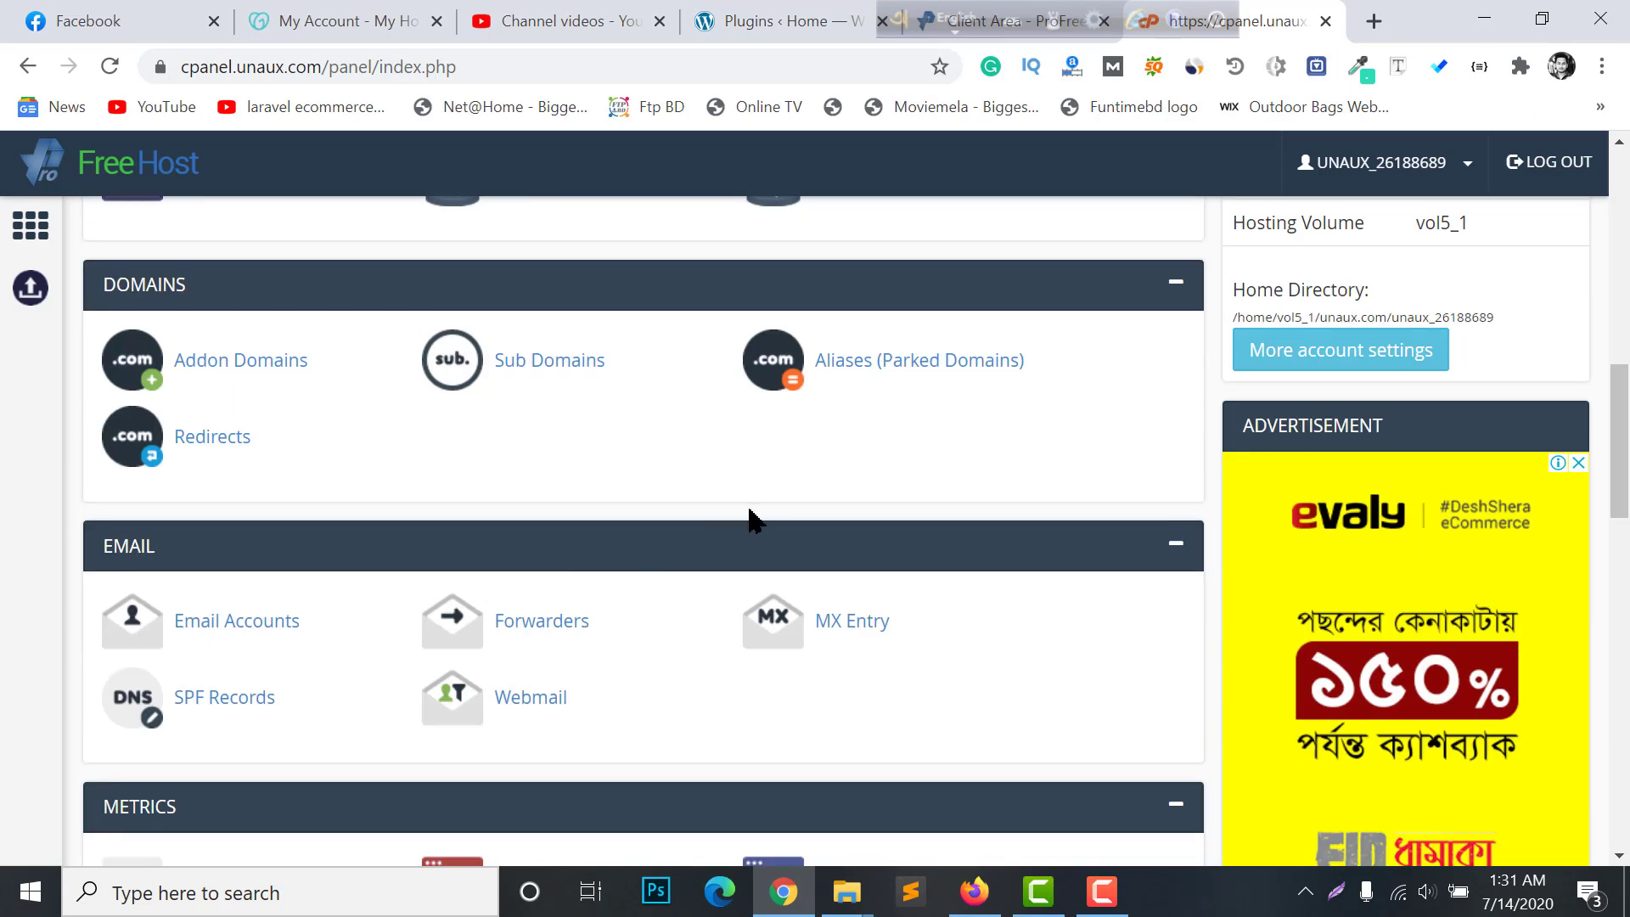
pyautogui.scroll(-20, 752, 518)
pyautogui.scroll(8, 558, 536)
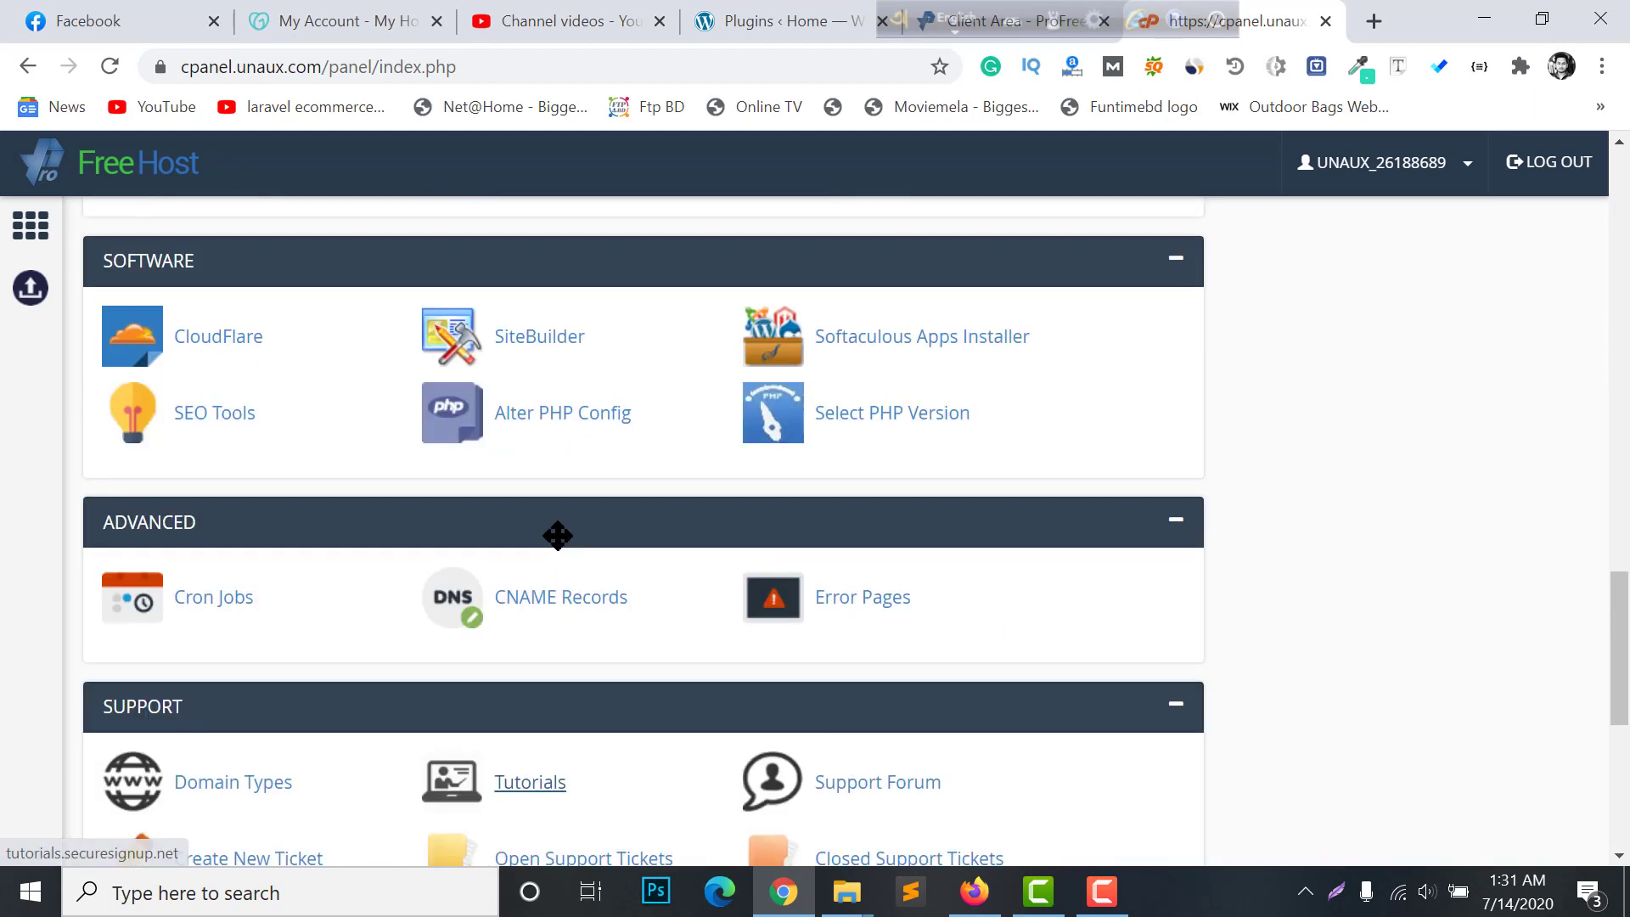
pyautogui.scroll(12, 557, 536)
pyautogui.scroll(-1, 226, 582)
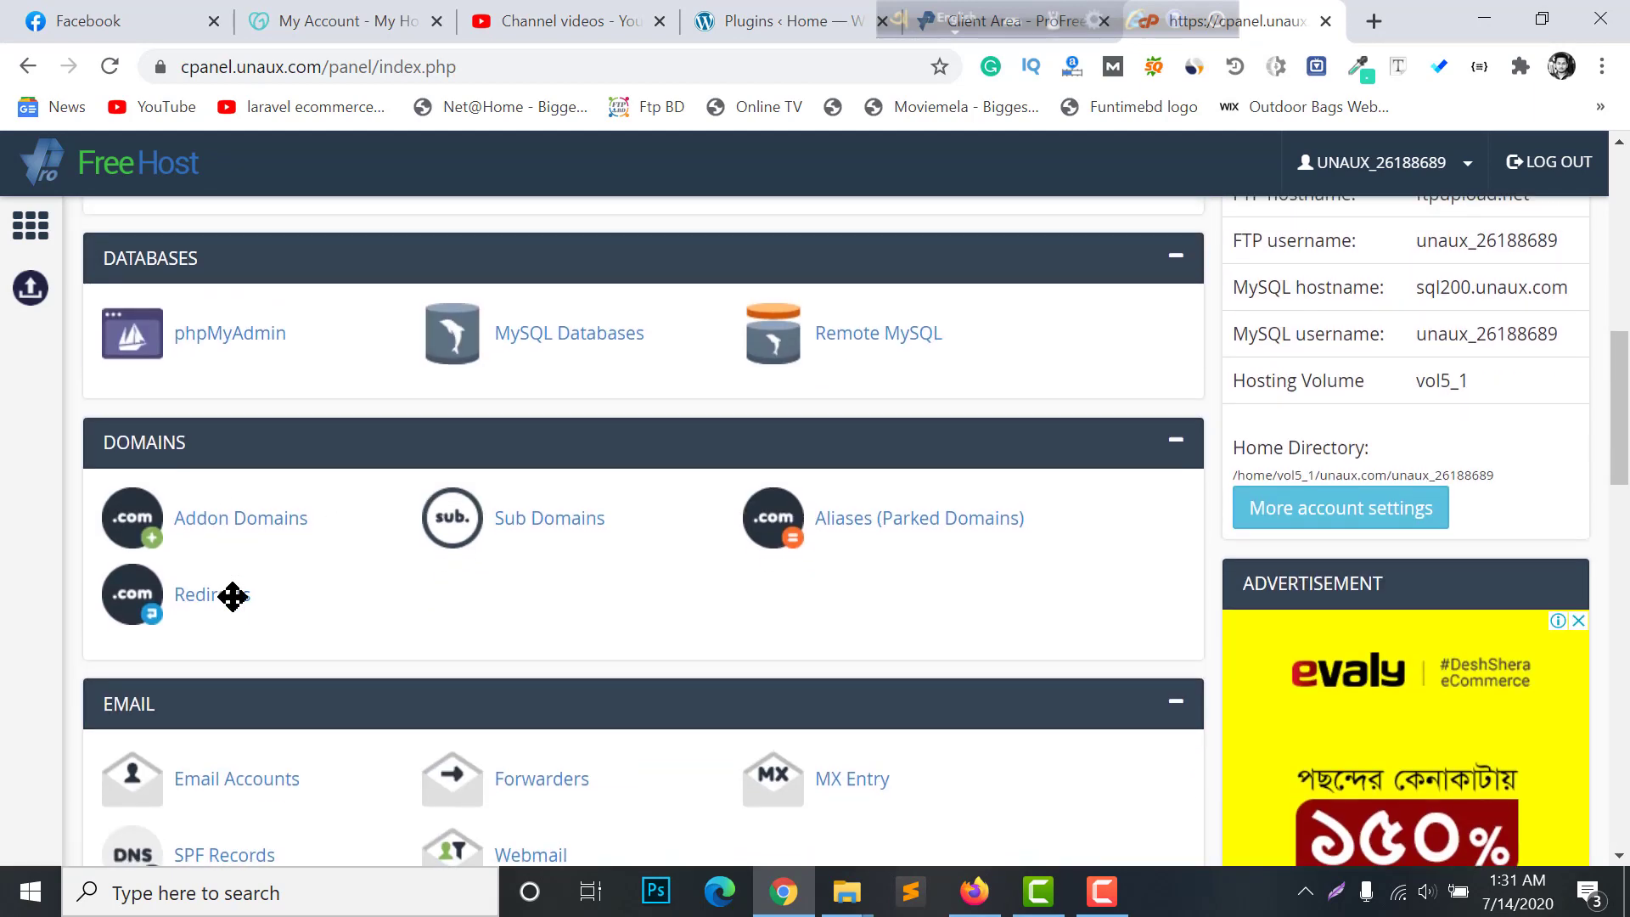
pyautogui.scroll(8, 232, 585)
pyautogui.scroll(-4, 226, 691)
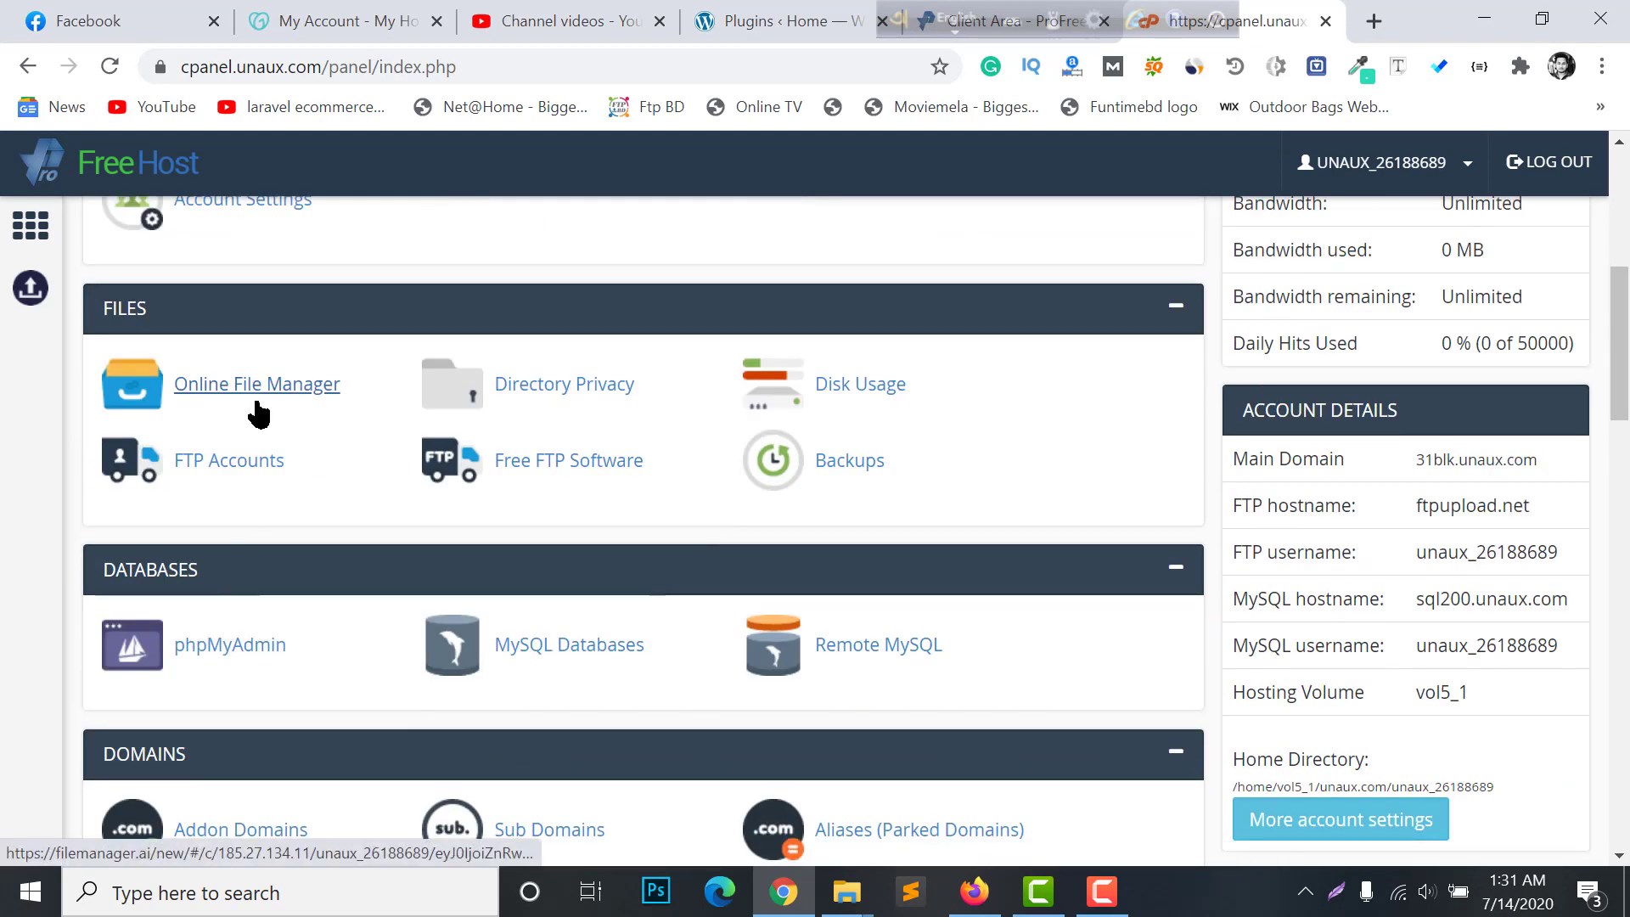
# Open the Online File Manager in a new browser tab and move the Avro Keyboard bar off the browser tabs.
pyautogui.rightClick(259, 413)
pyautogui.click(289, 422)
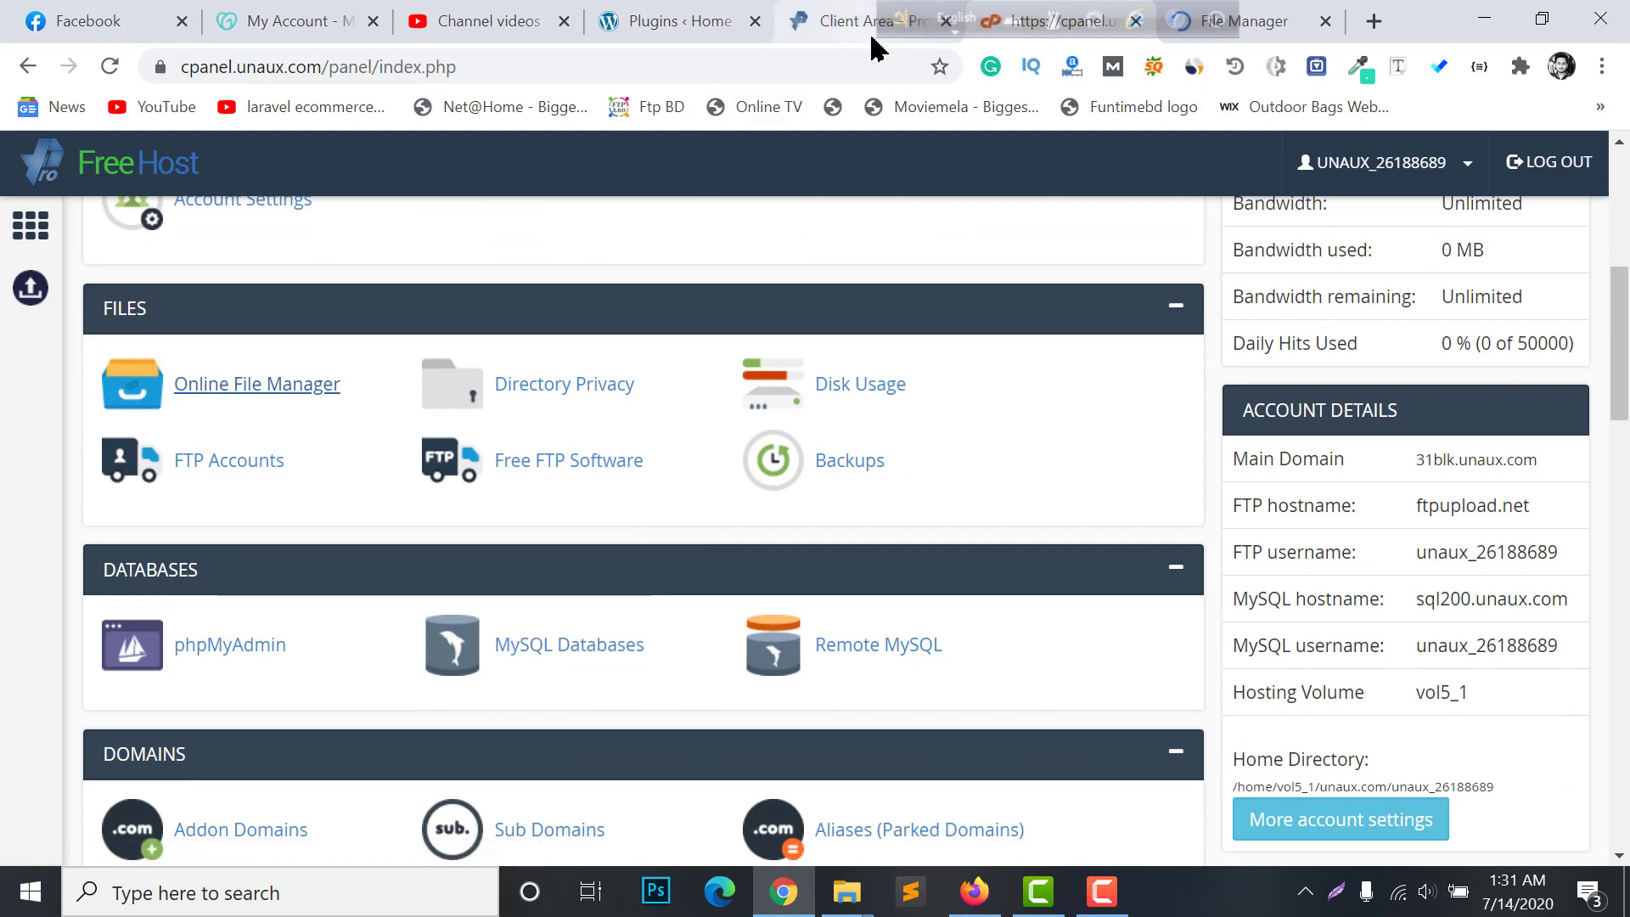
pyautogui.moveTo(917, 21); pyautogui.dragTo(1394, 4)
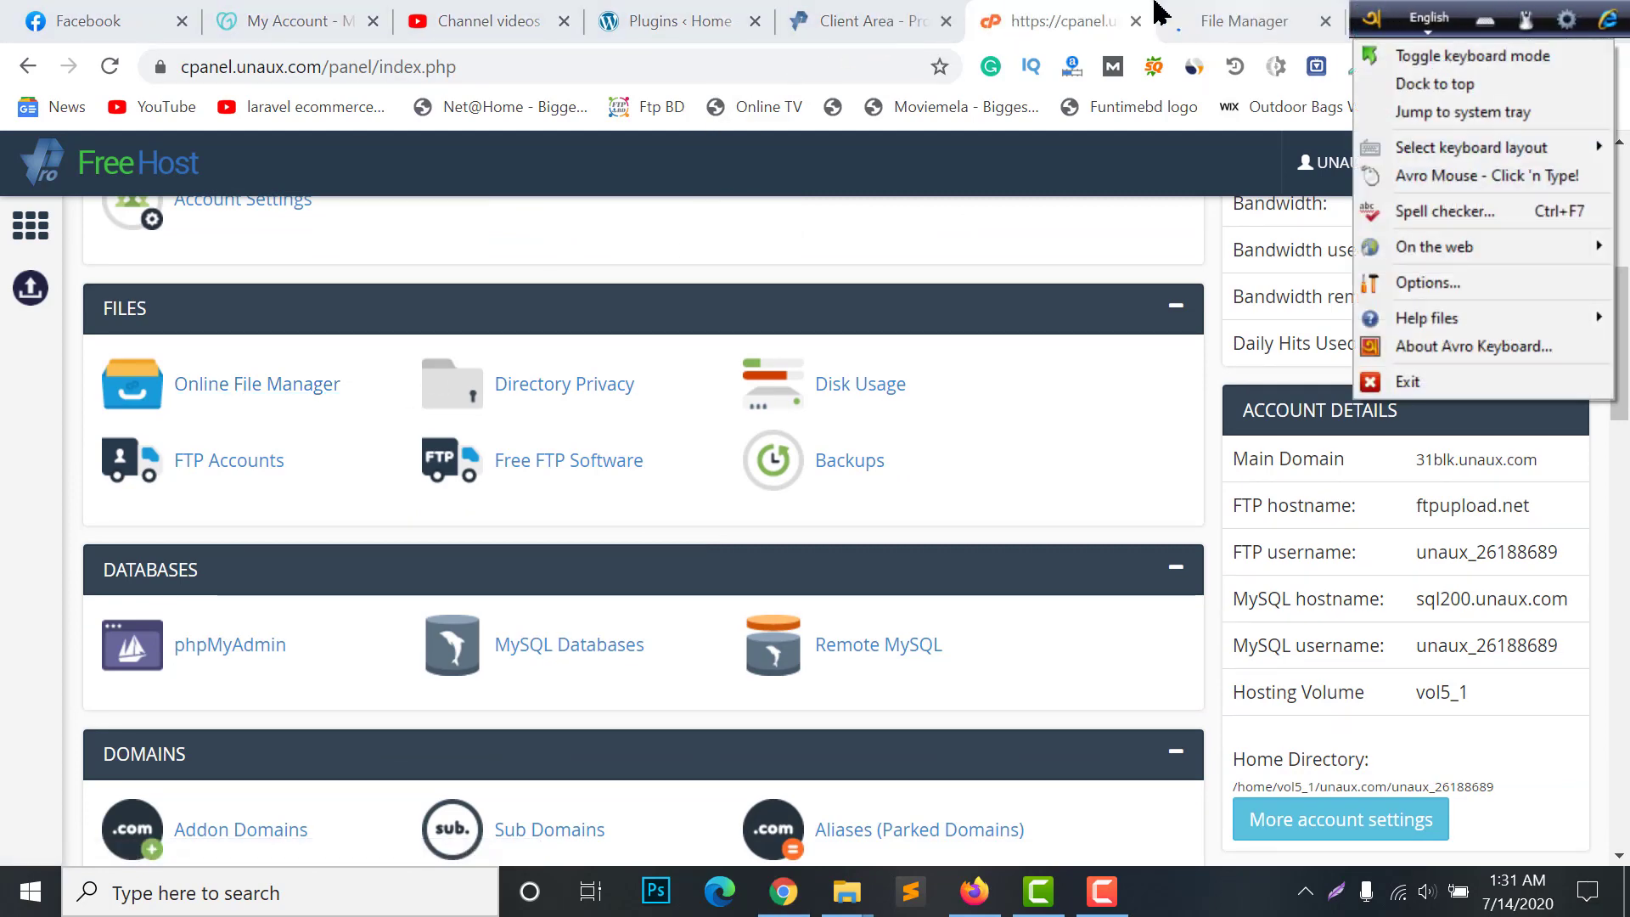
# Return to the client area page and open the account's main domain, wpmethods.unaux.com, to view the live site.
pyautogui.click(866, 20)
pyautogui.scroll(-2, 594, 577)
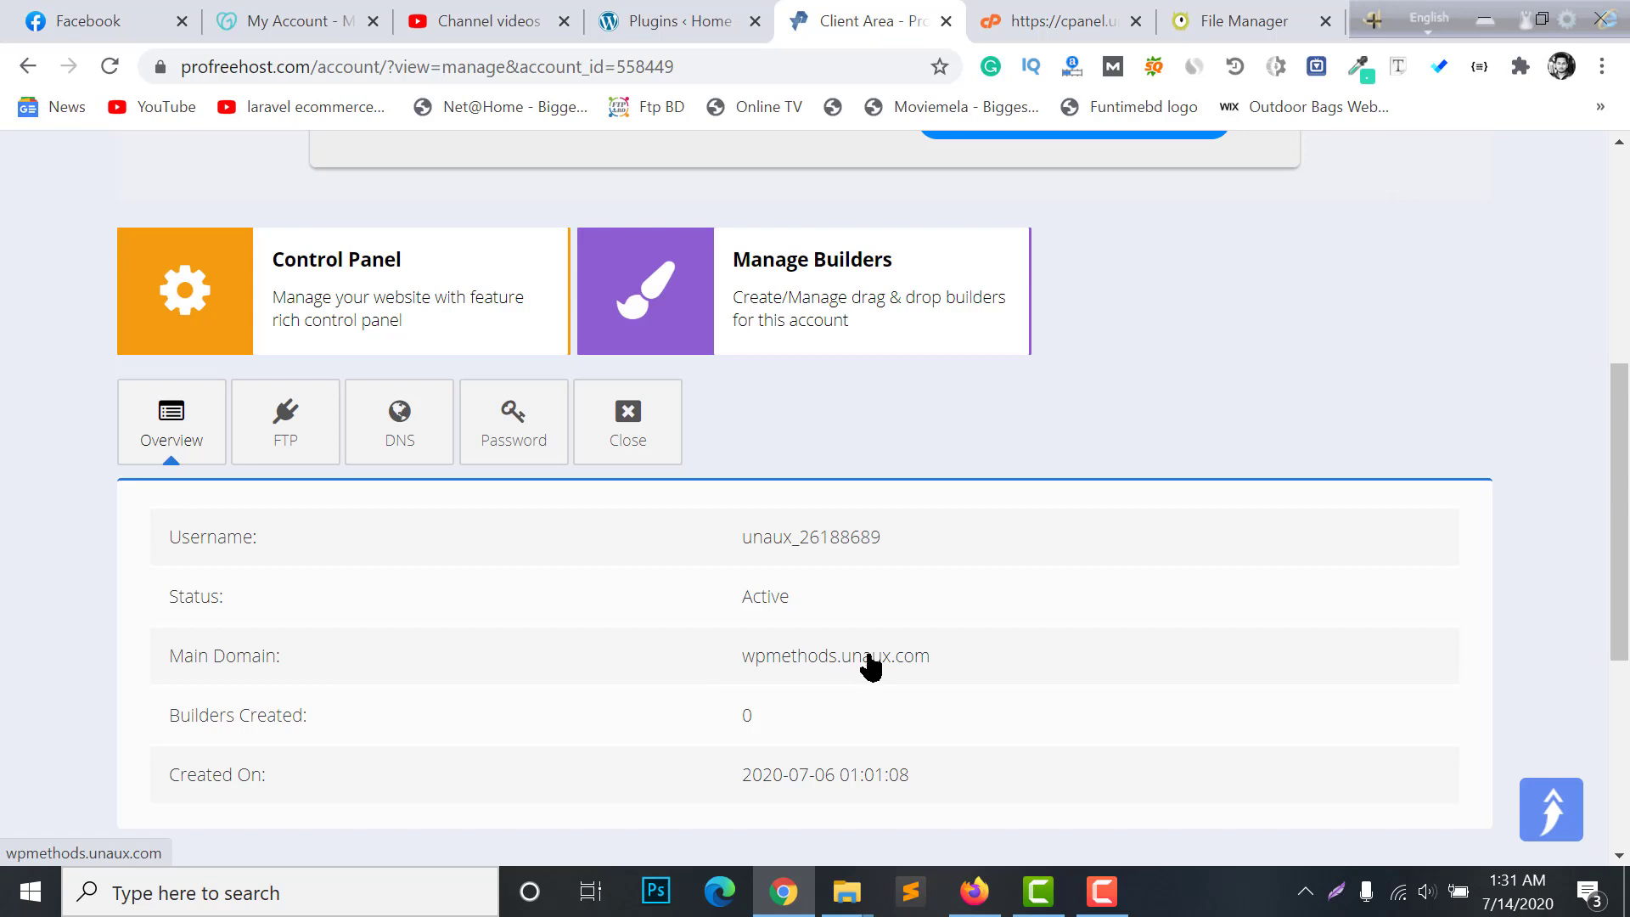
pyautogui.doubleClick(831, 665)
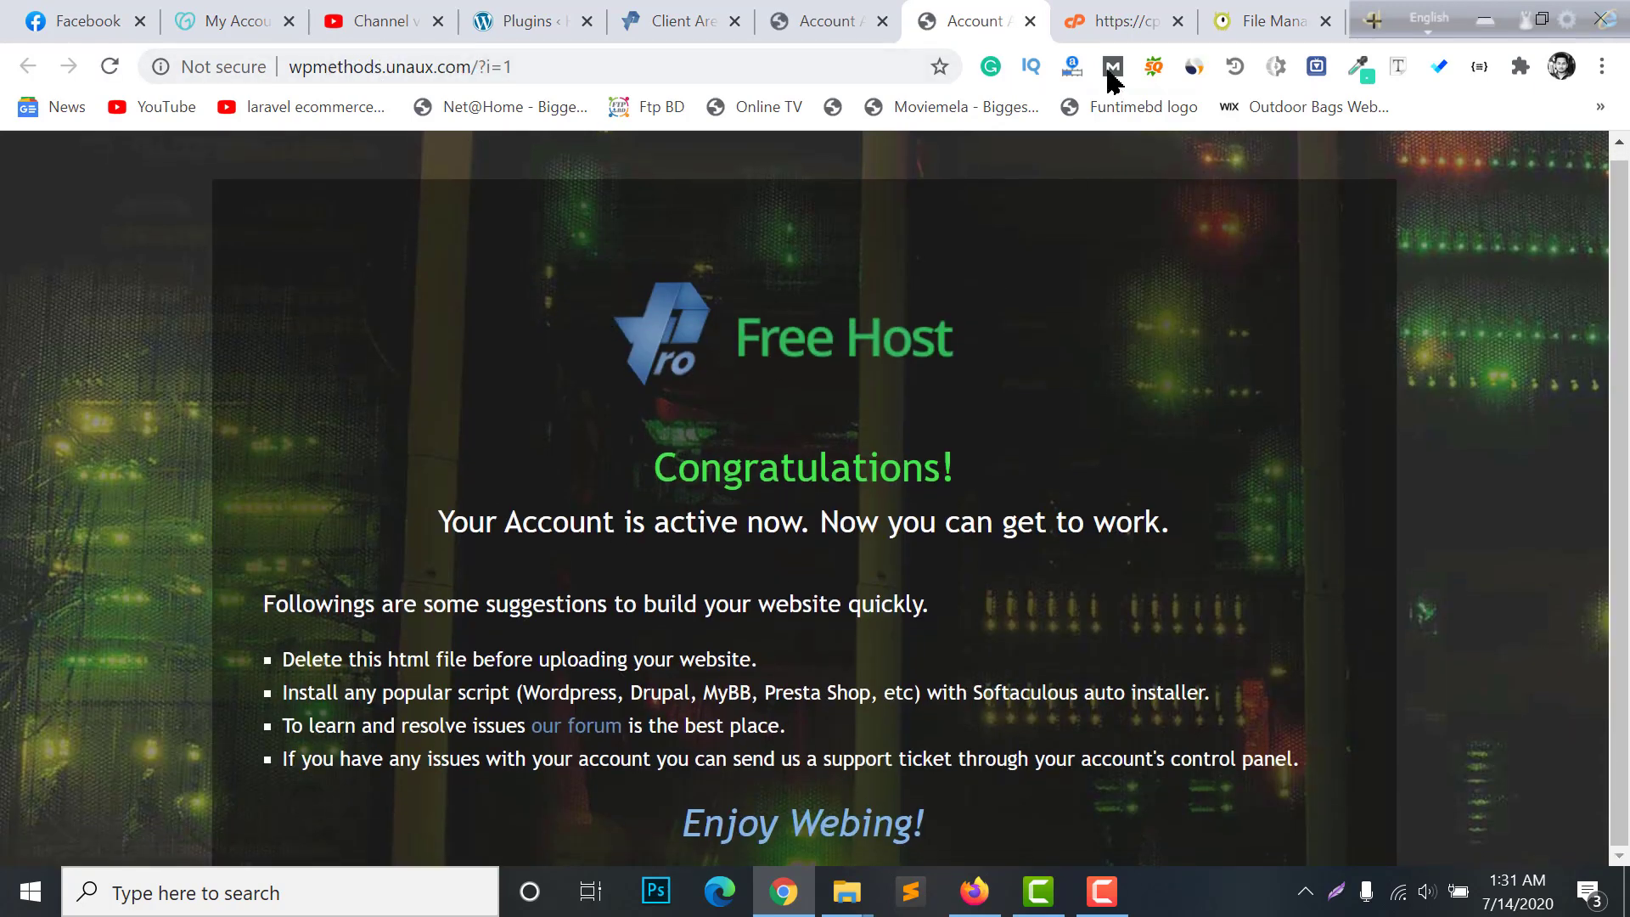
# Open the htdocs folder in the file manager and view the properties of index2.html.
pyautogui.click(1250, 15)
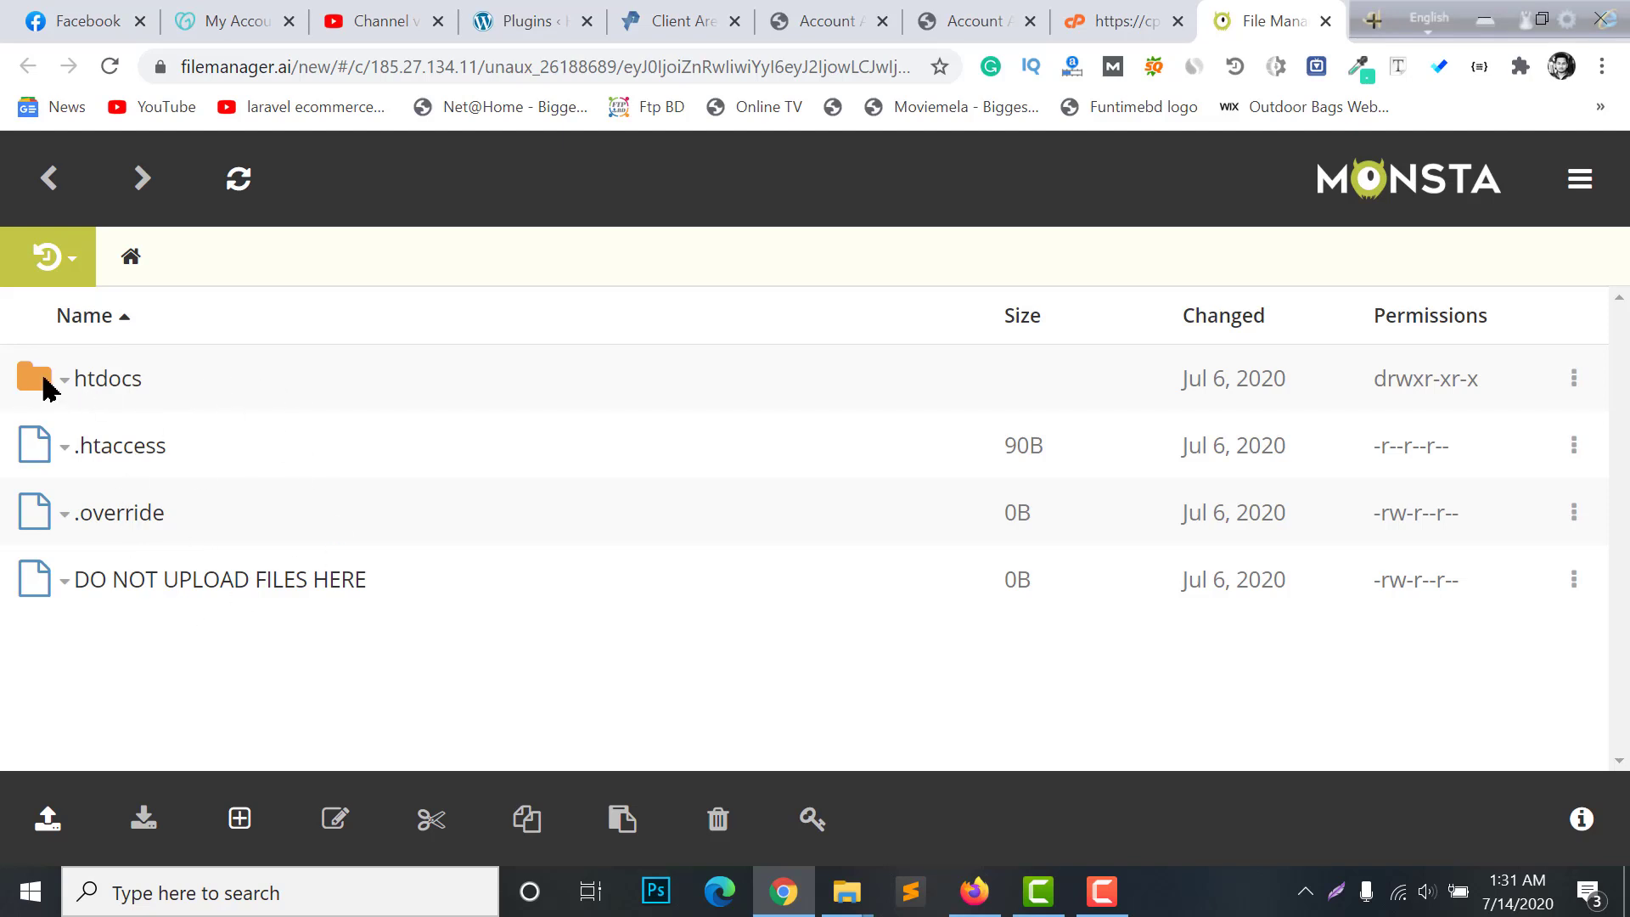
pyautogui.click(105, 382)
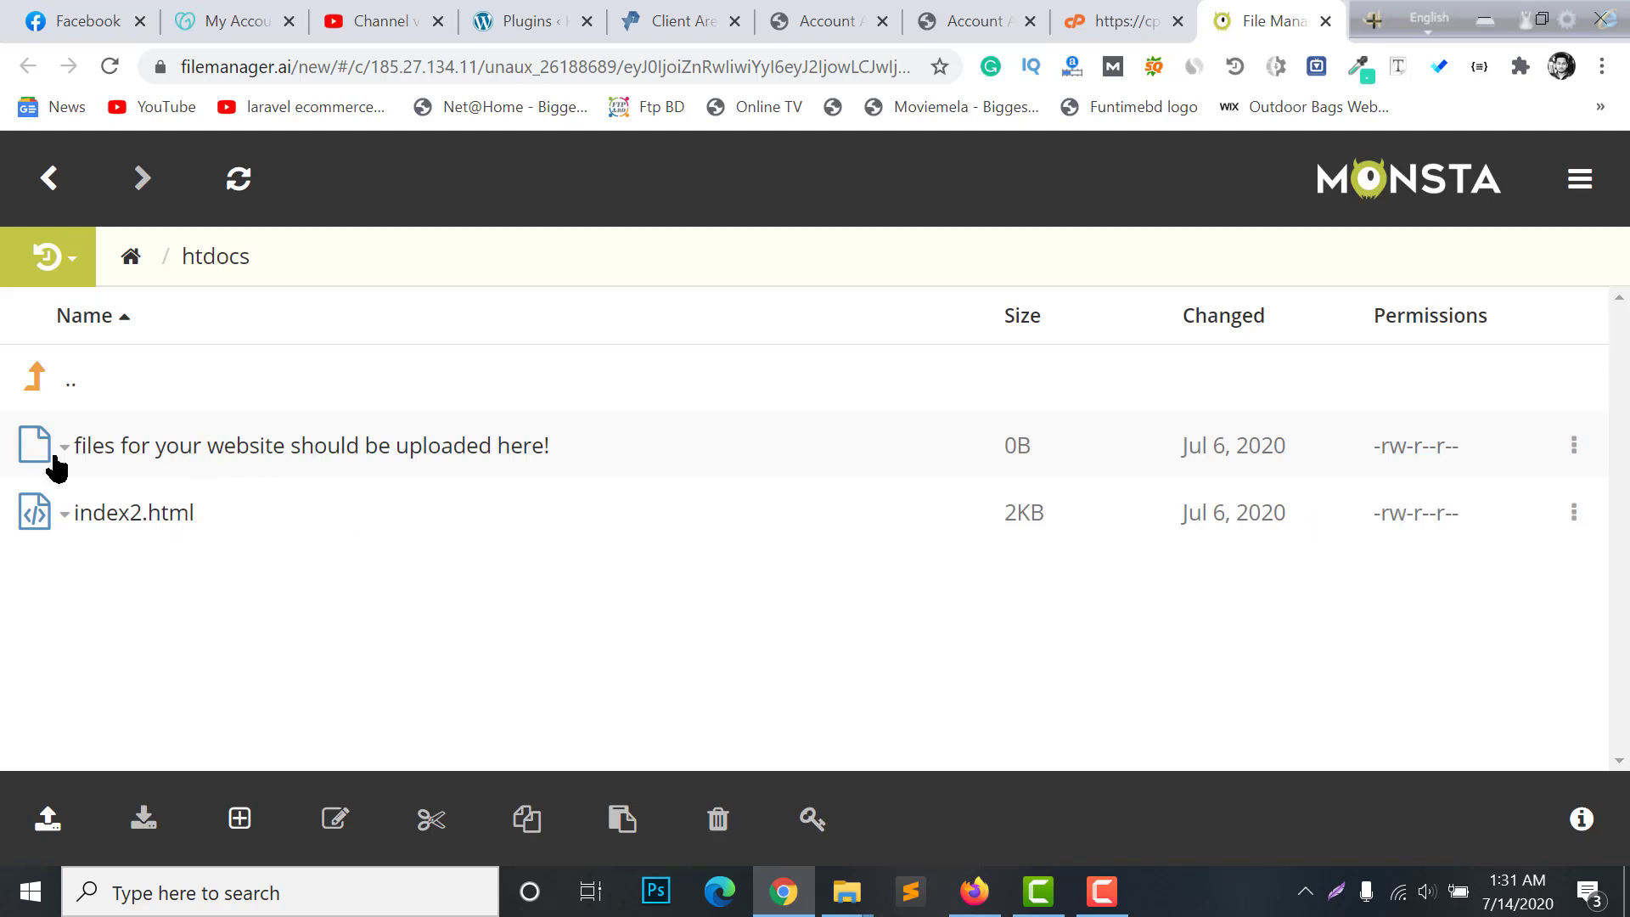
pyautogui.click(1592, 509)
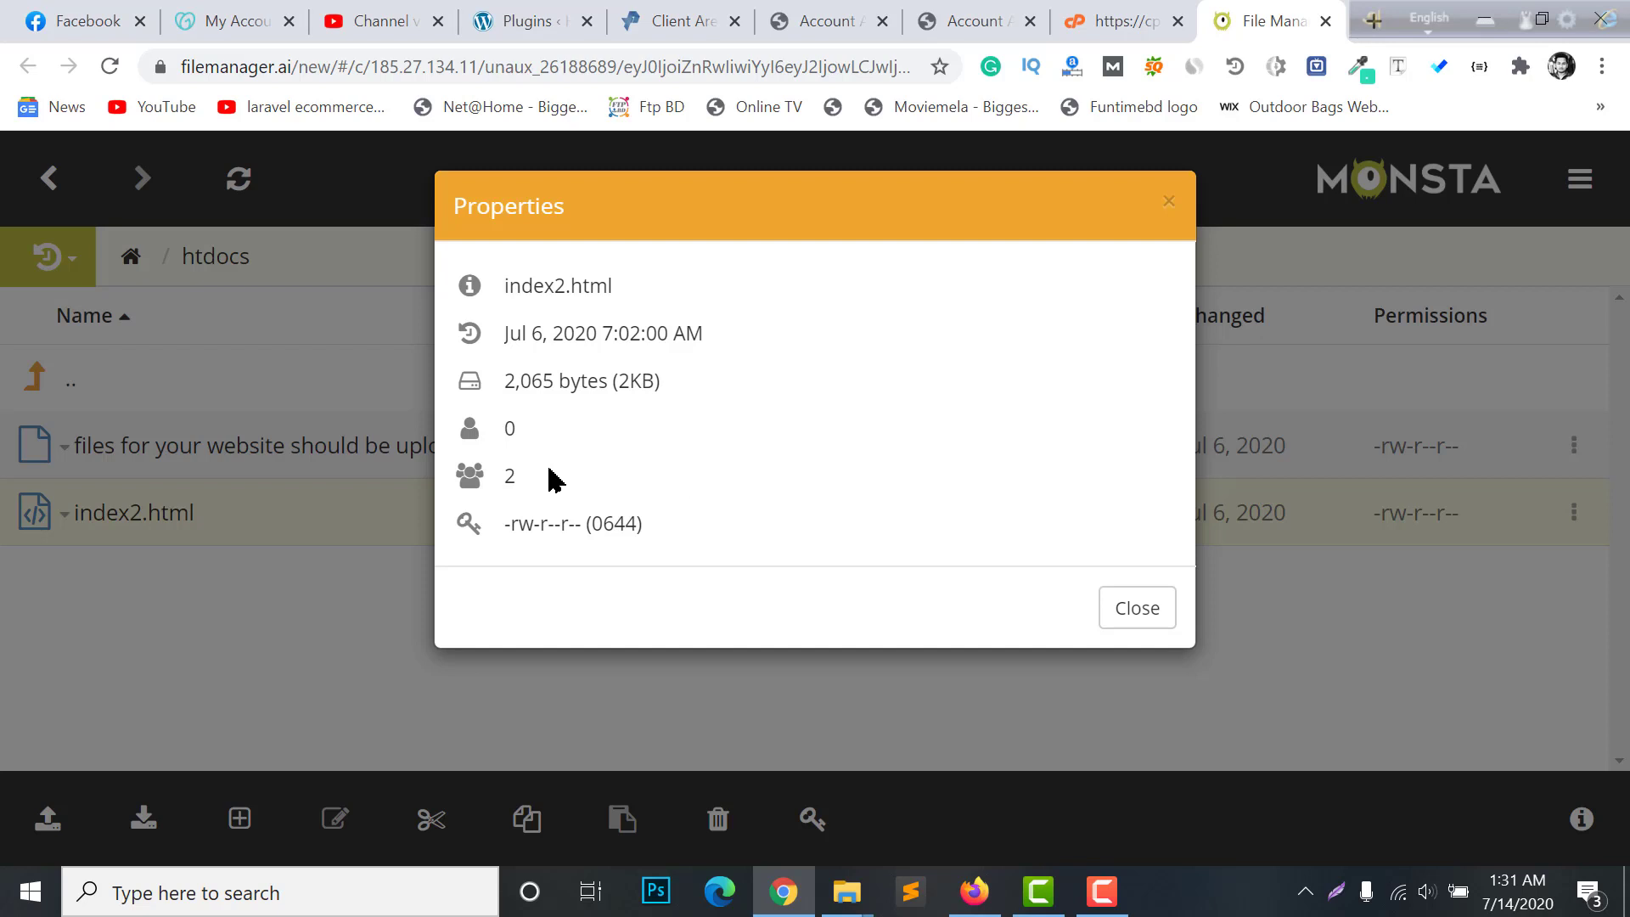
pyautogui.click(1142, 616)
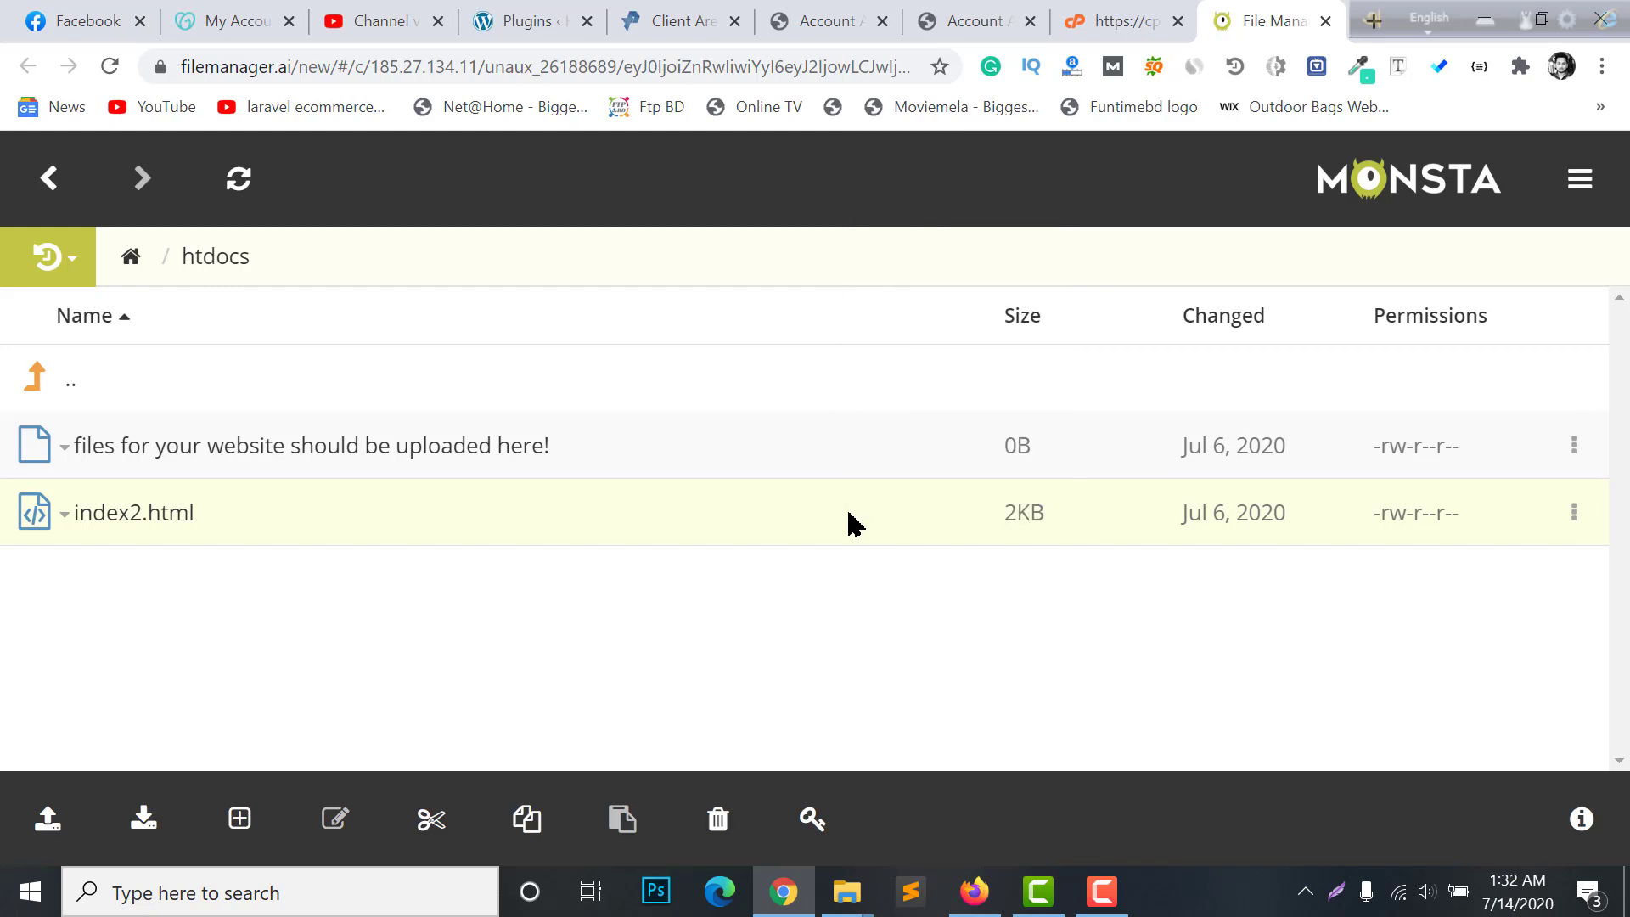
# Delete index2.html and the "files for your website should be uploaded here!" file from the htdocs folder.
pyautogui.rightClick(851, 522)
pyautogui.click(933, 408)
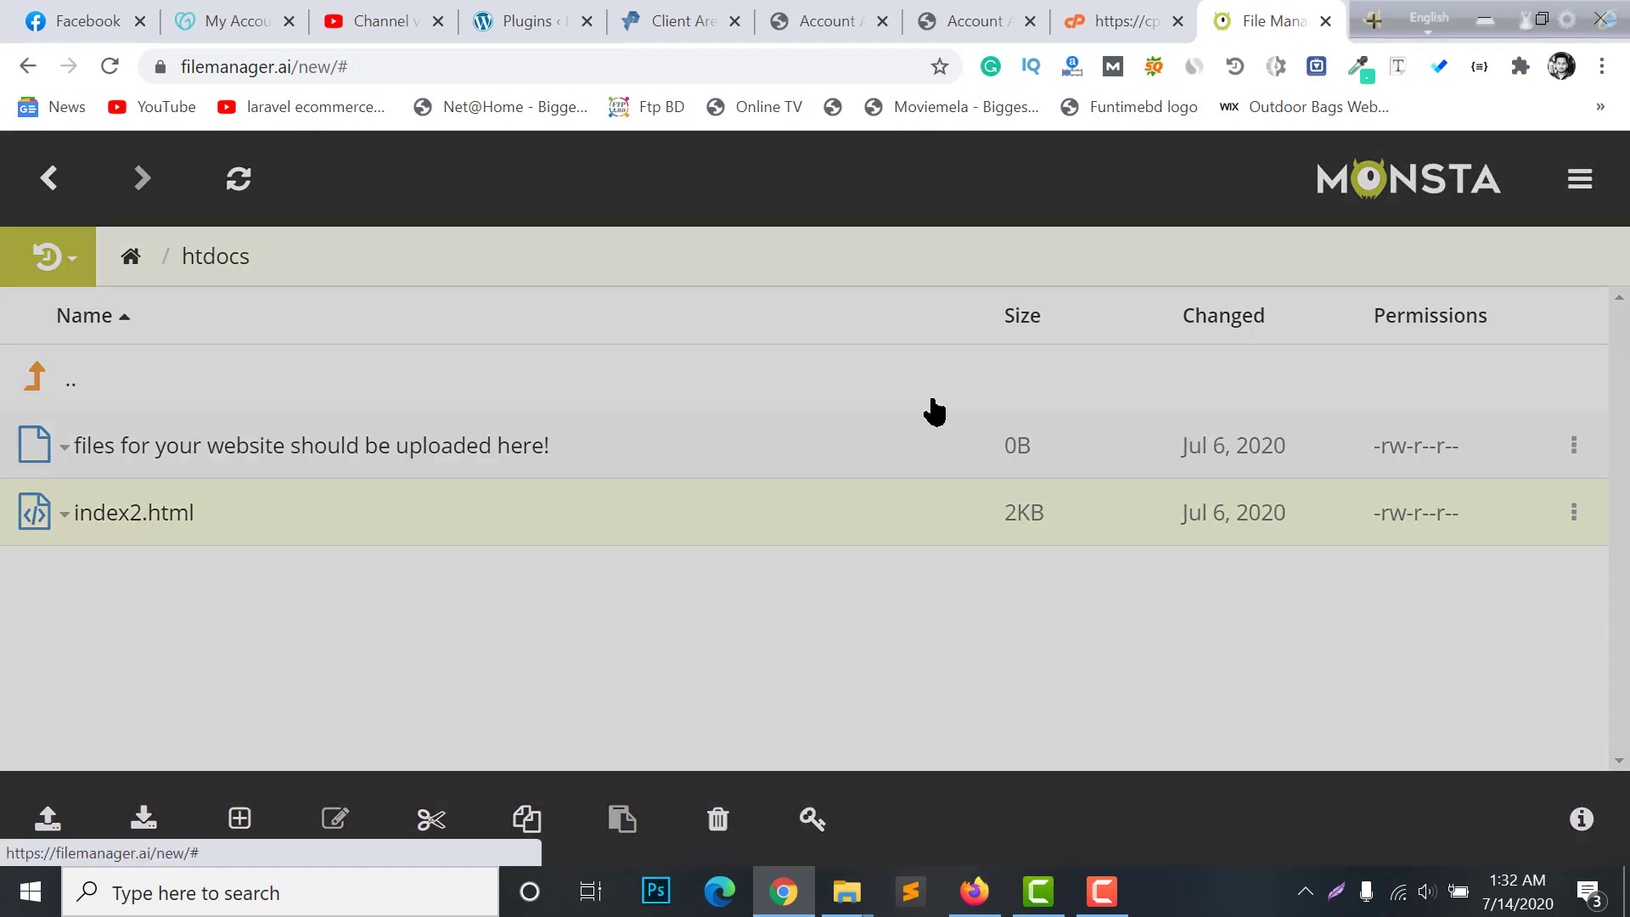
pyautogui.click(1140, 355)
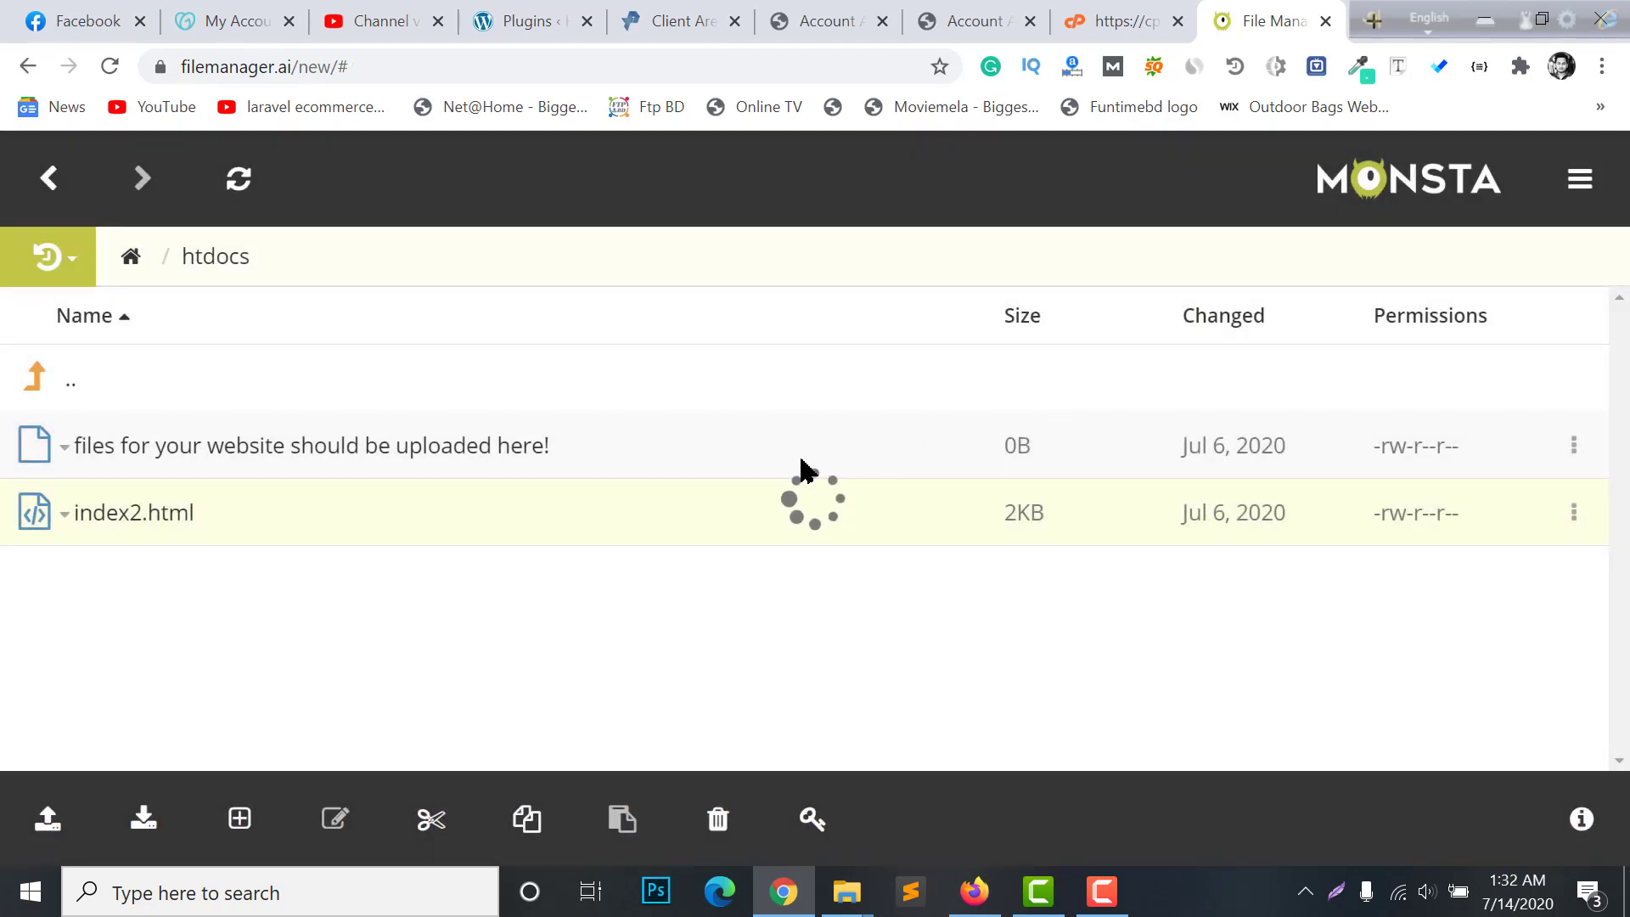
pyautogui.rightClick(431, 465)
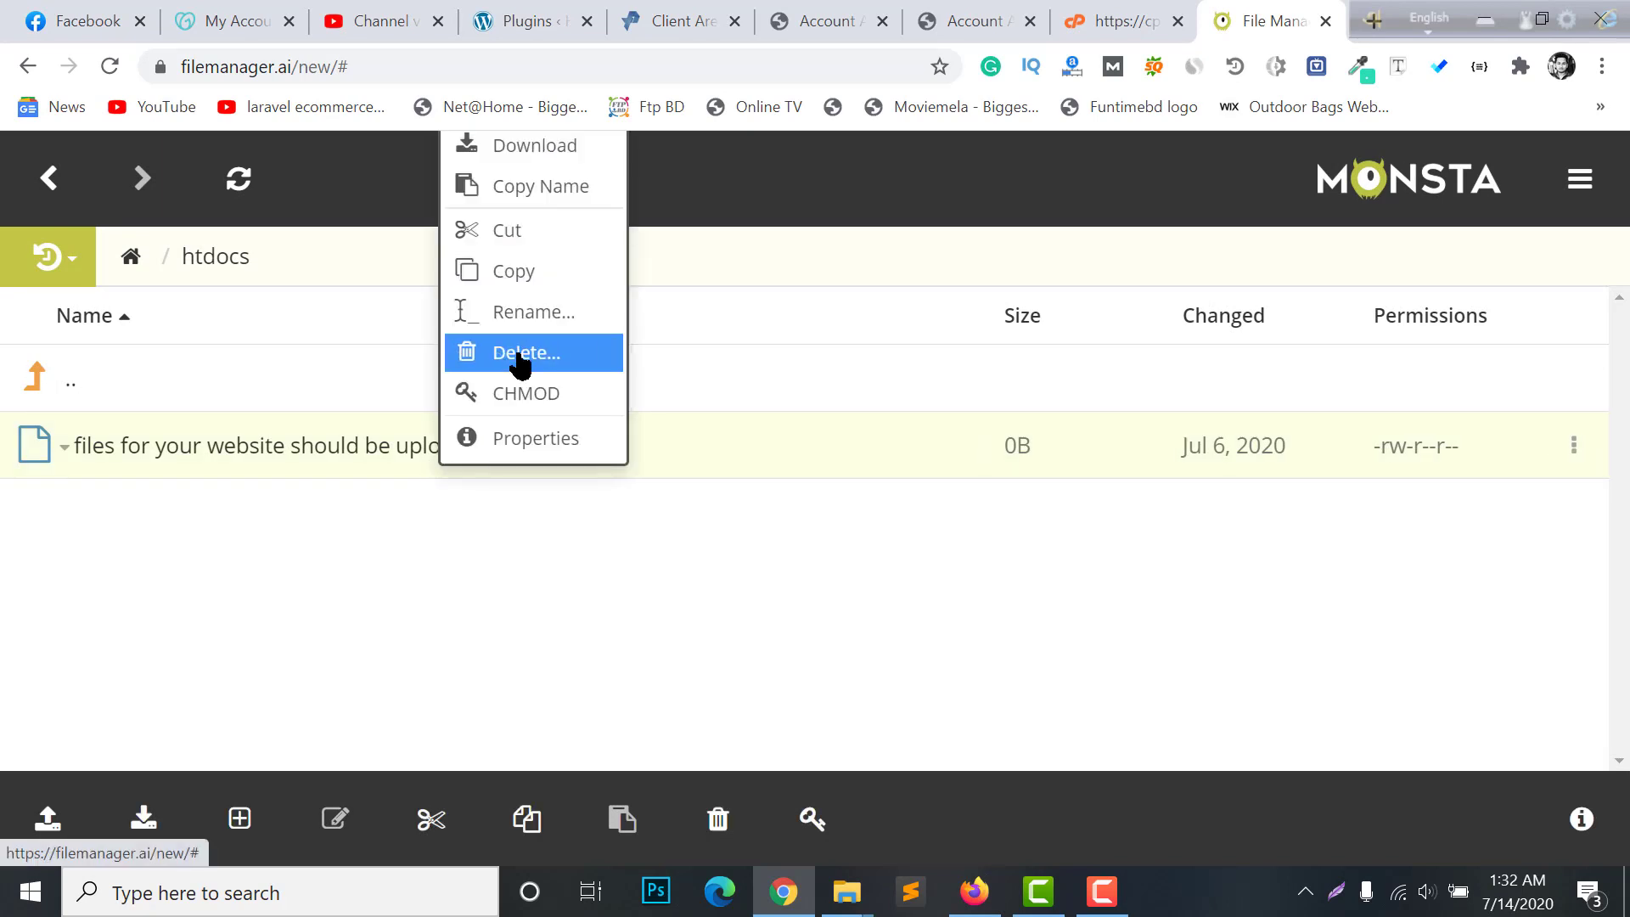
pyautogui.click(521, 357)
pyautogui.click(1082, 365)
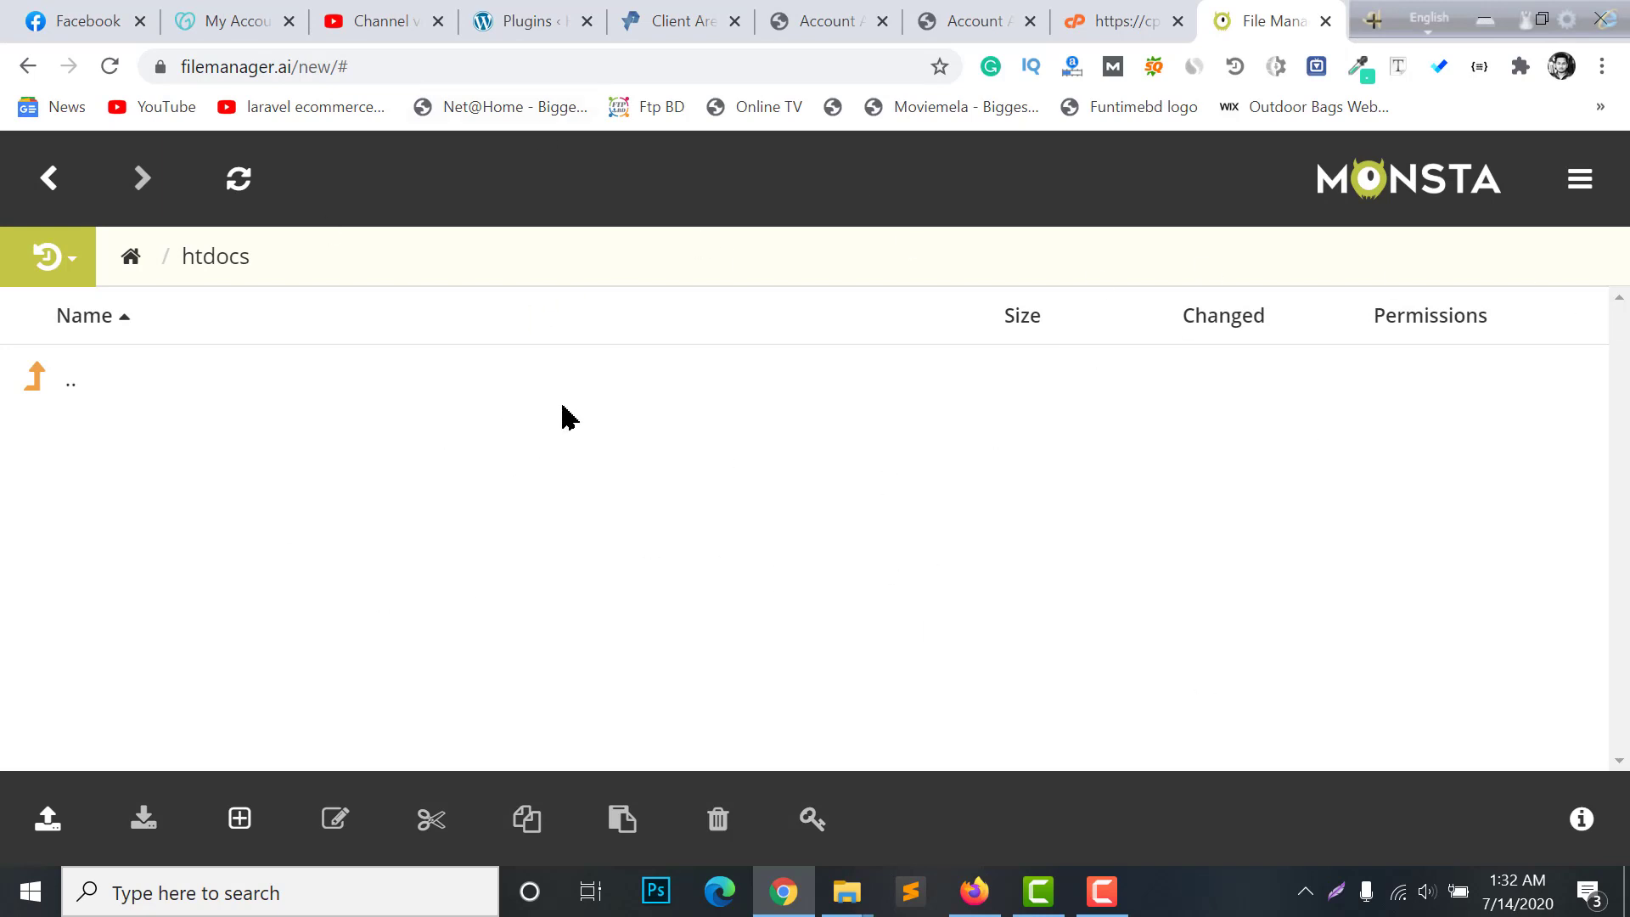
# Show the upload options for the htdocs folder and minimize the browser to reach the desktop.
pyautogui.click(45, 825)
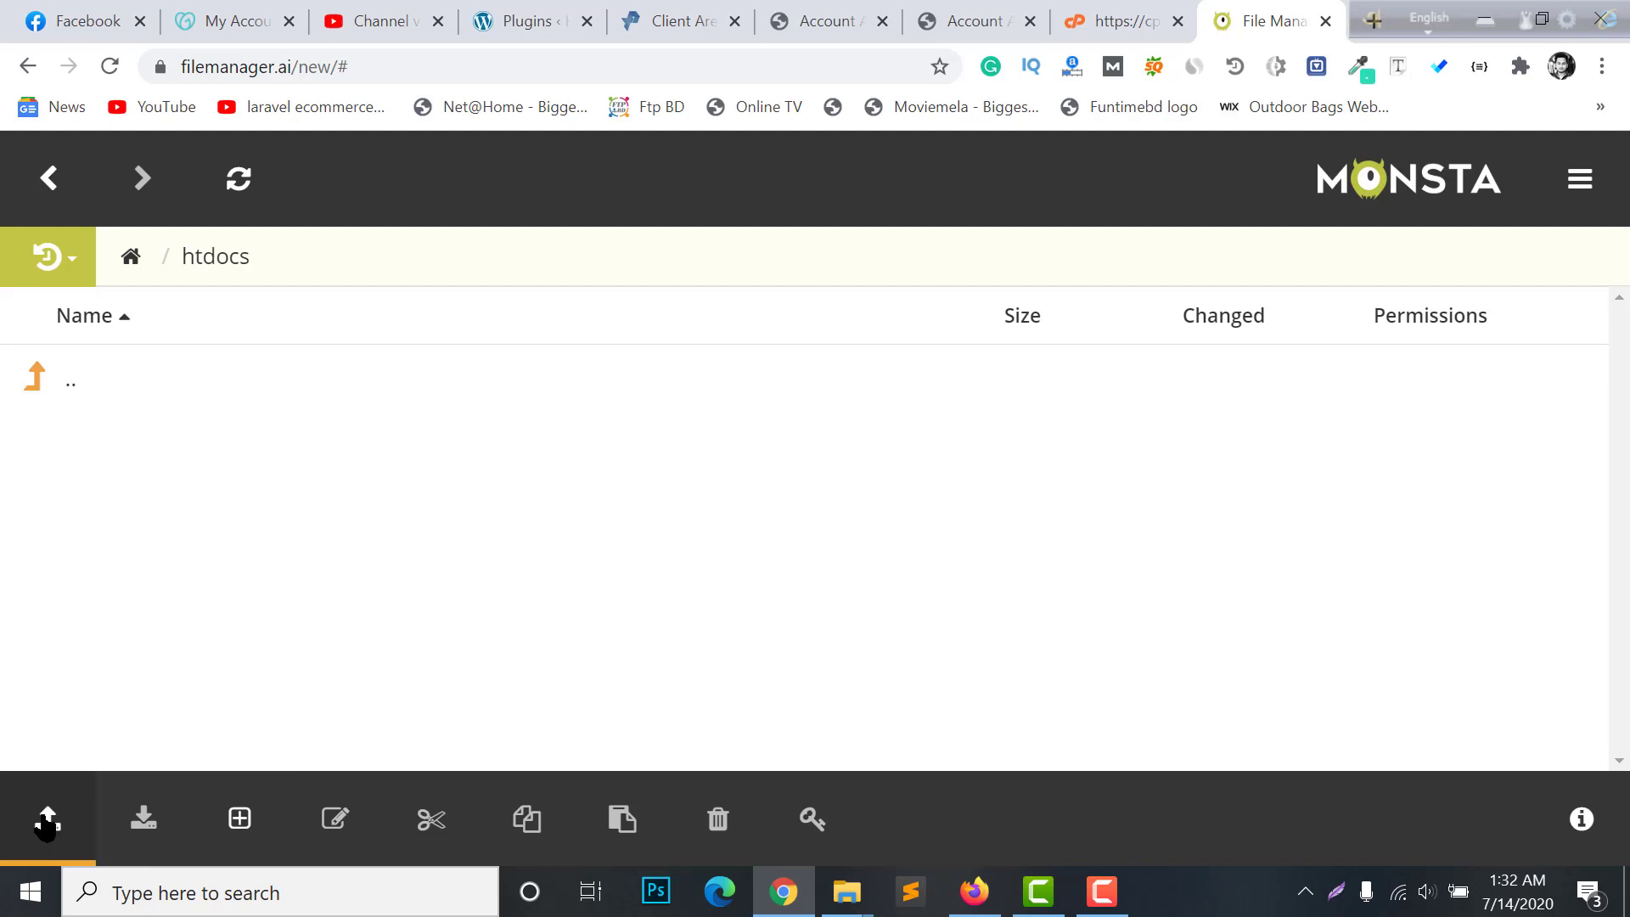
pyautogui.click(45, 825)
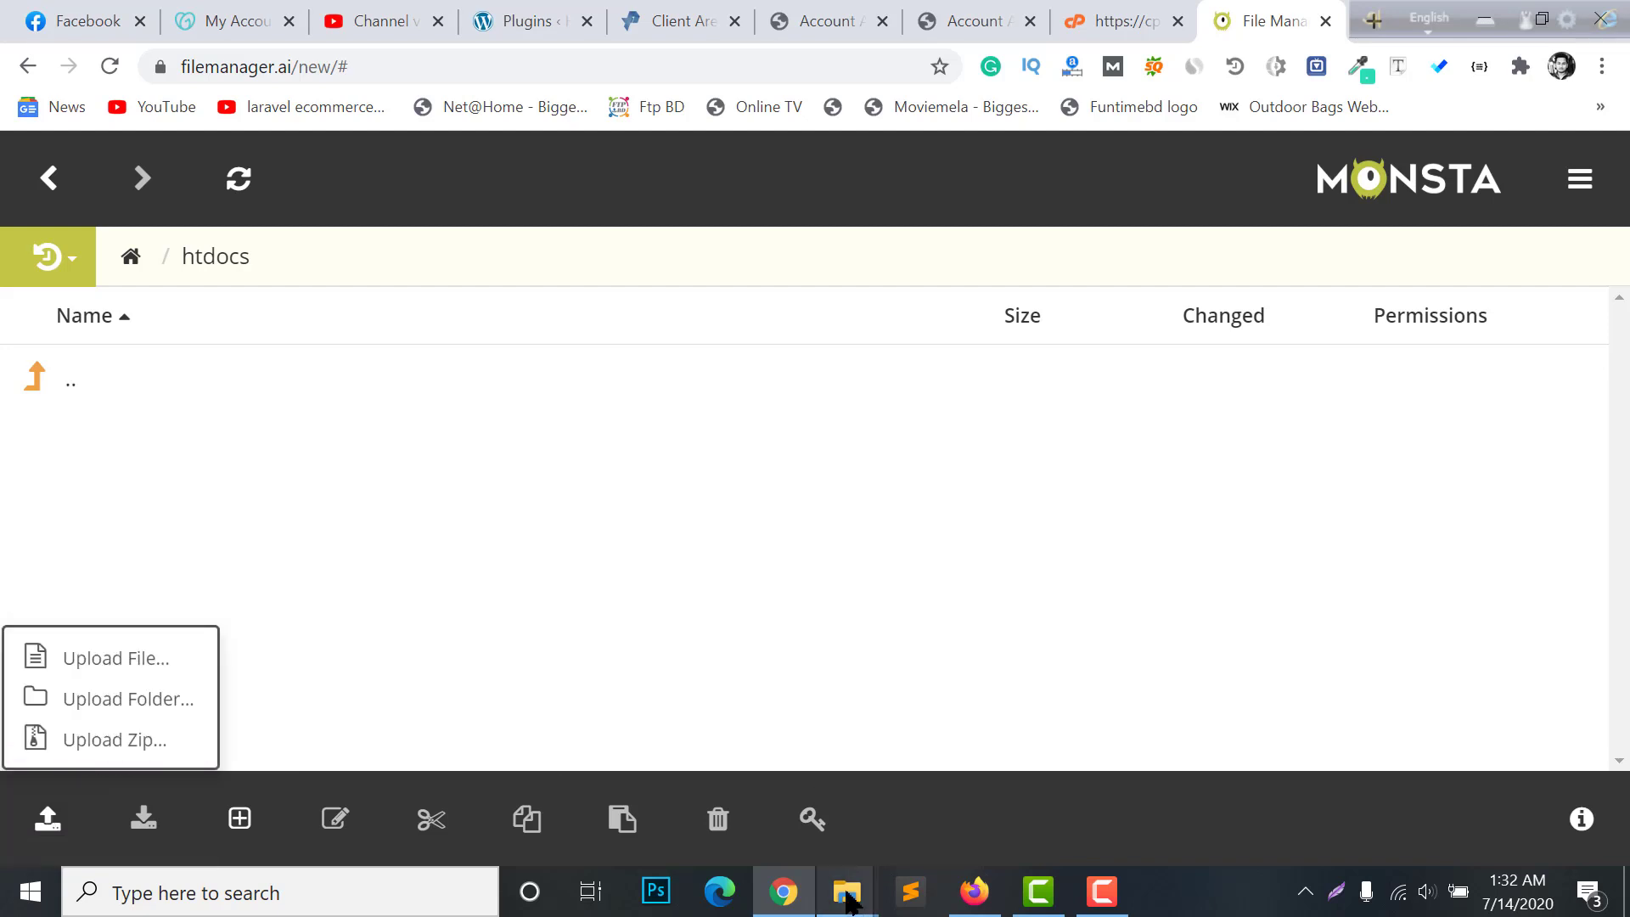
pyautogui.moveTo(1387, 28); pyautogui.dragTo(1055, 13)
pyautogui.click(1055, 12)
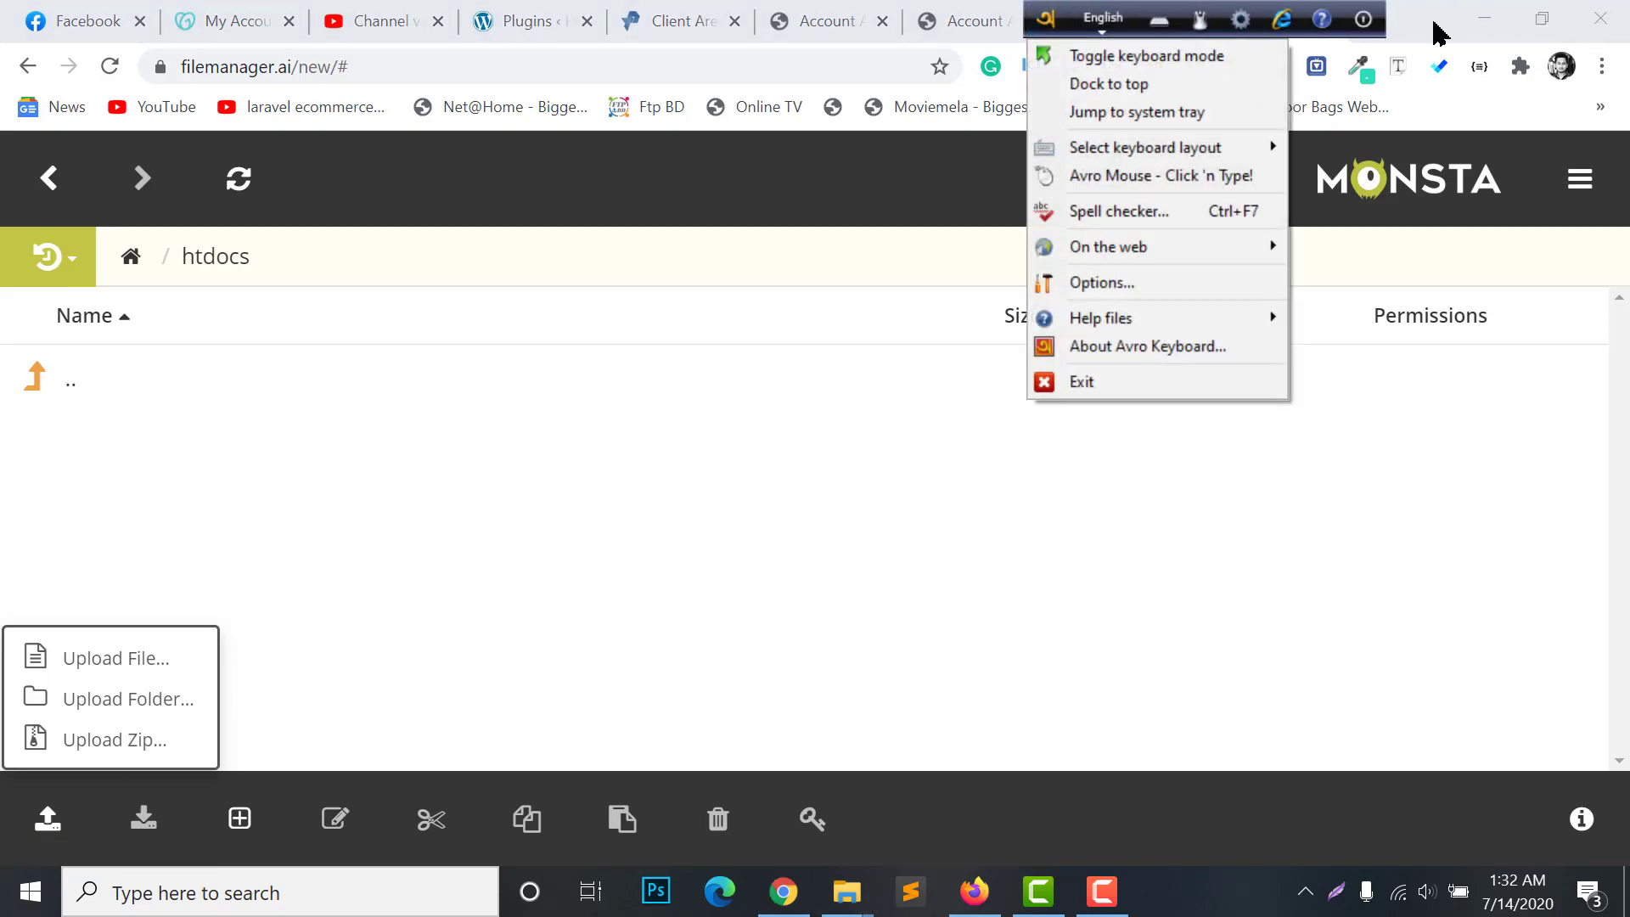
pyautogui.click(1478, 20)
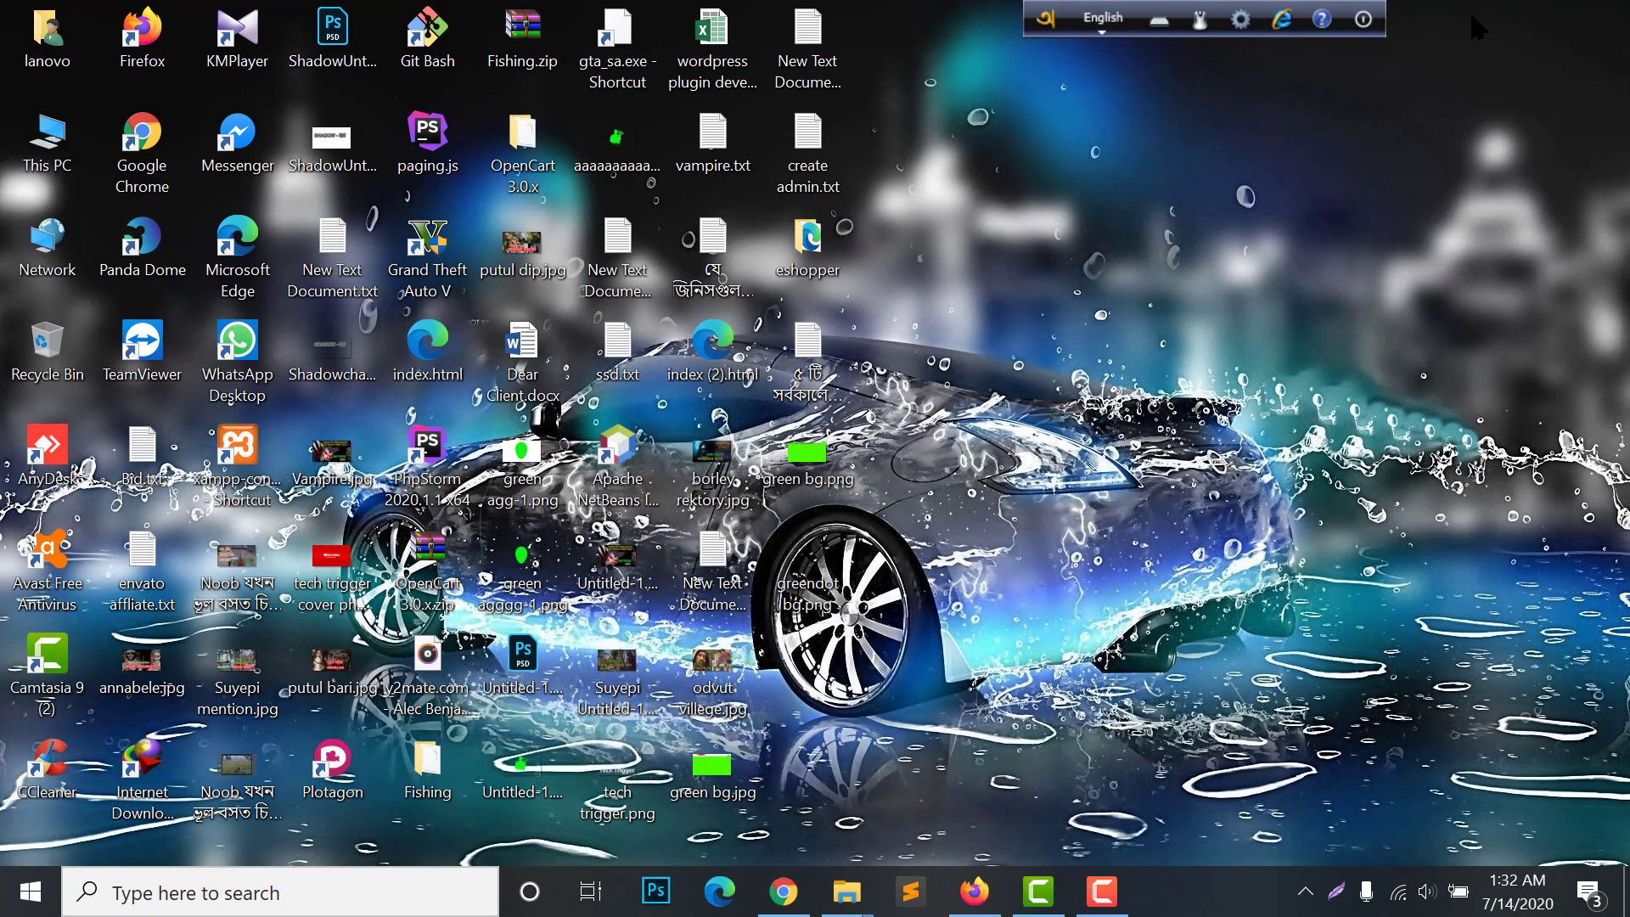
# Open the eshopper folder on the desktop and preview its index.html page from header to footer, closing the preview when done.
pyautogui.doubleClick(832, 246)
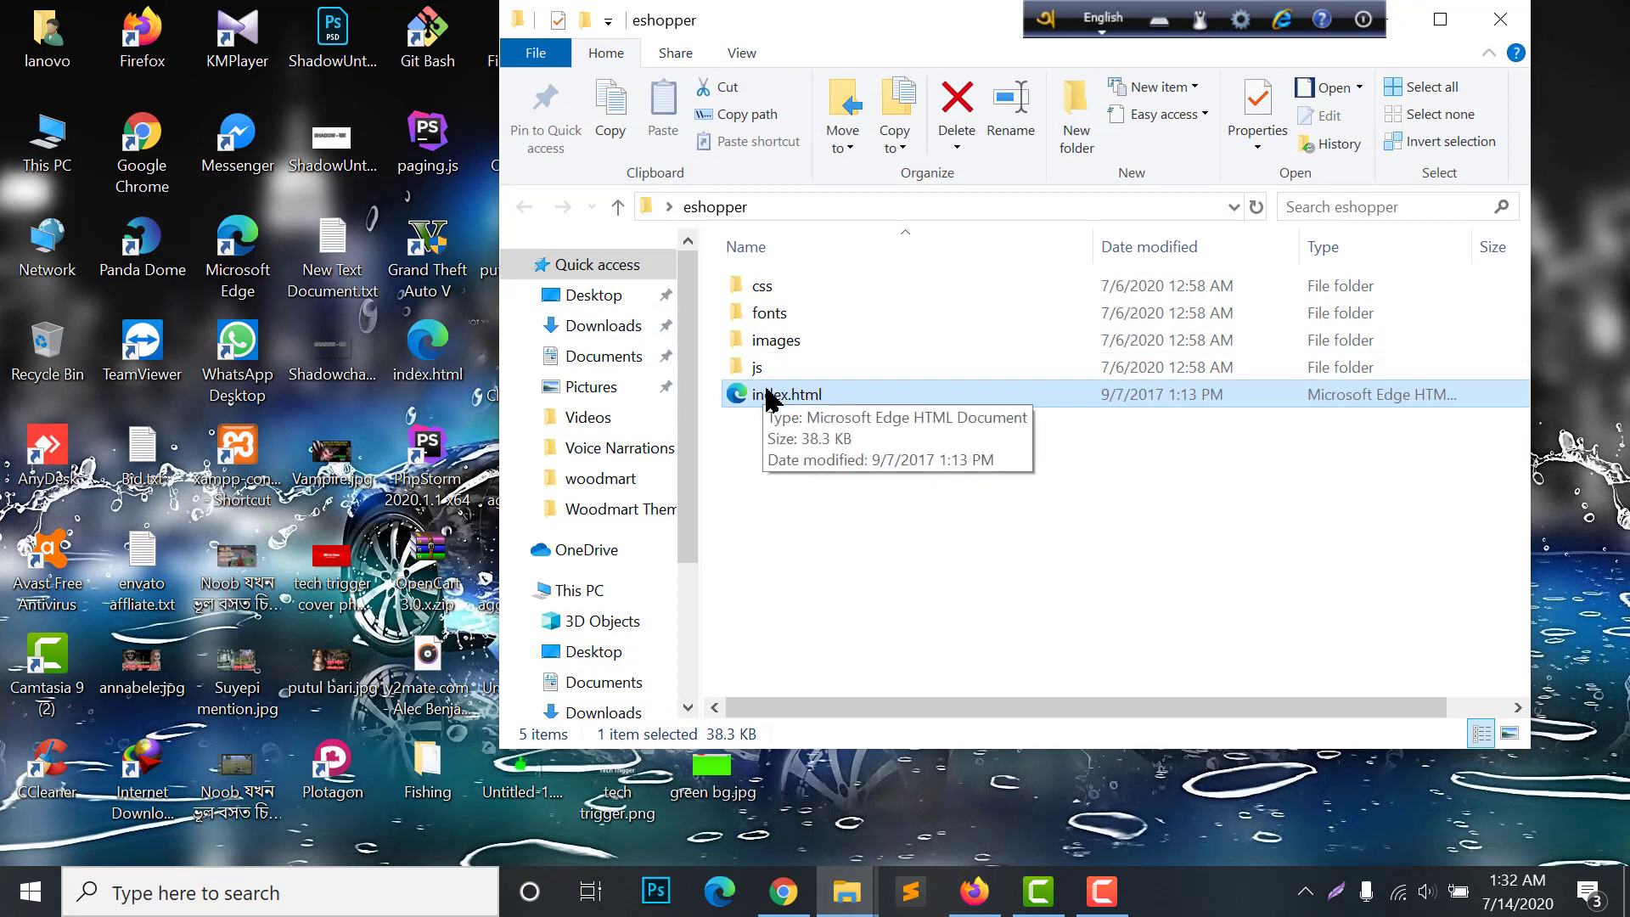
pyautogui.doubleClick(820, 395)
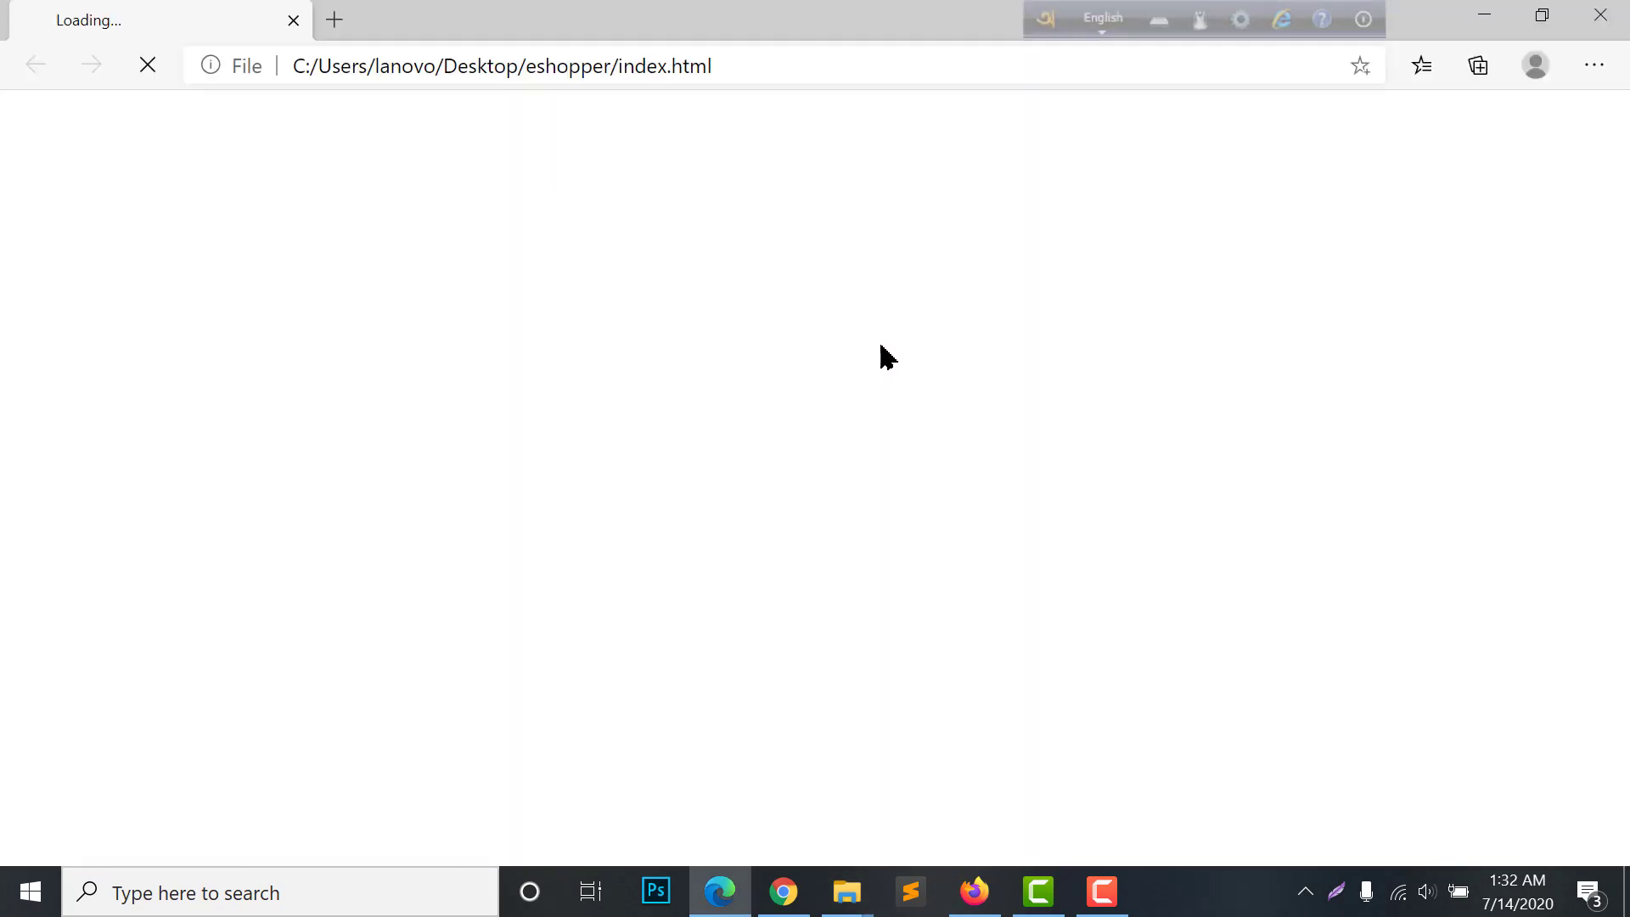
pyautogui.scroll(-15, 786, 416)
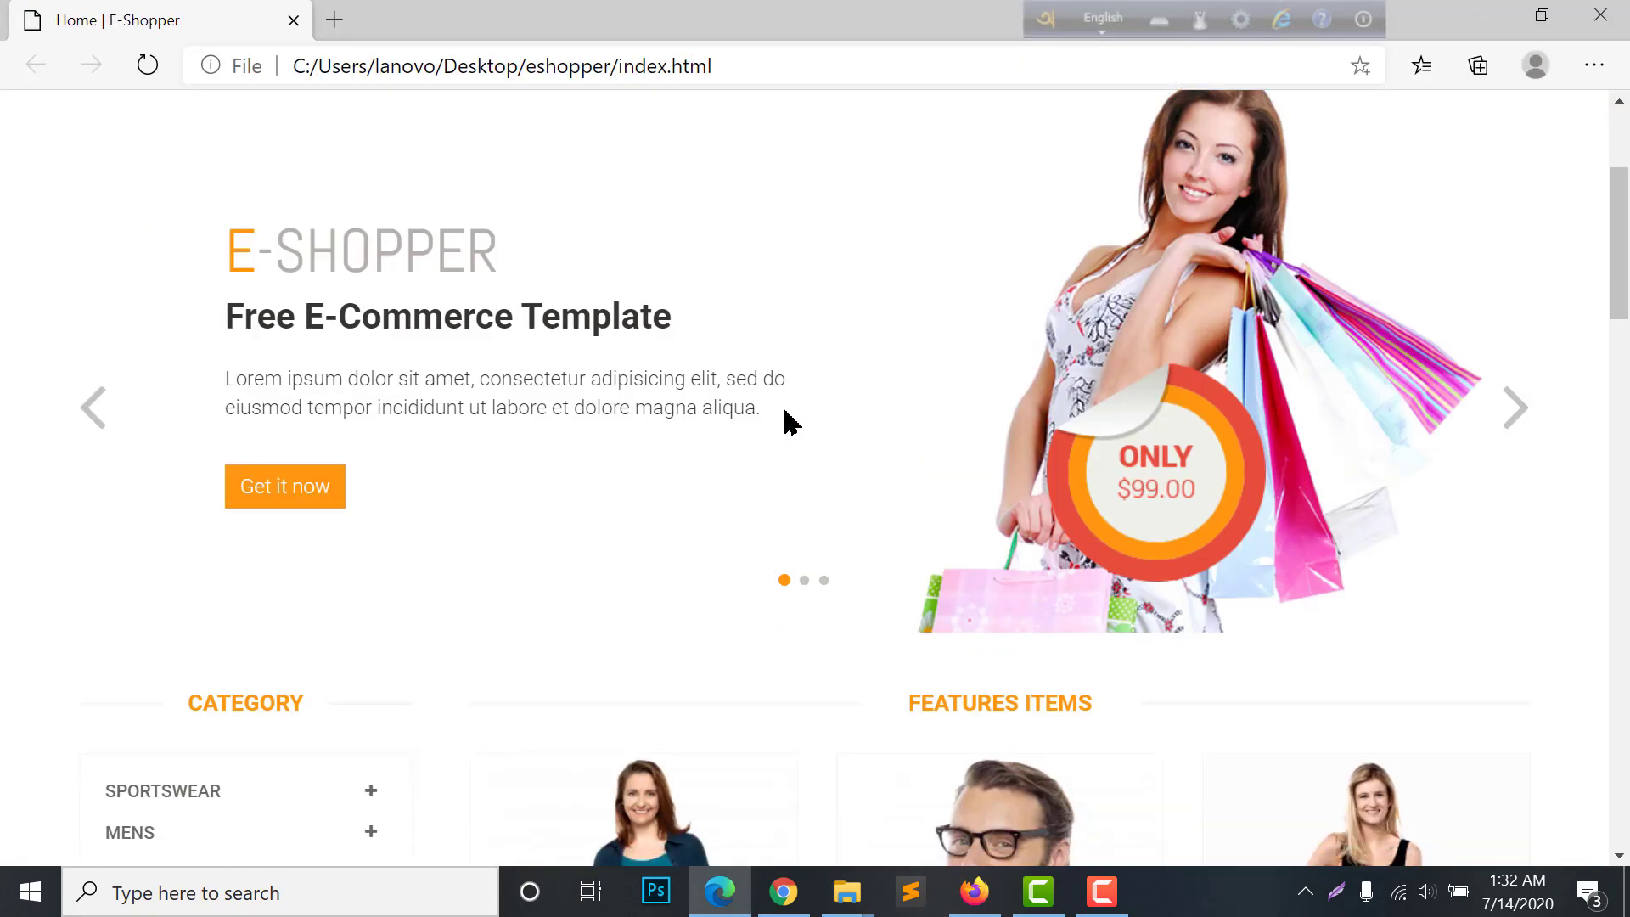
pyautogui.scroll(-5, 786, 420)
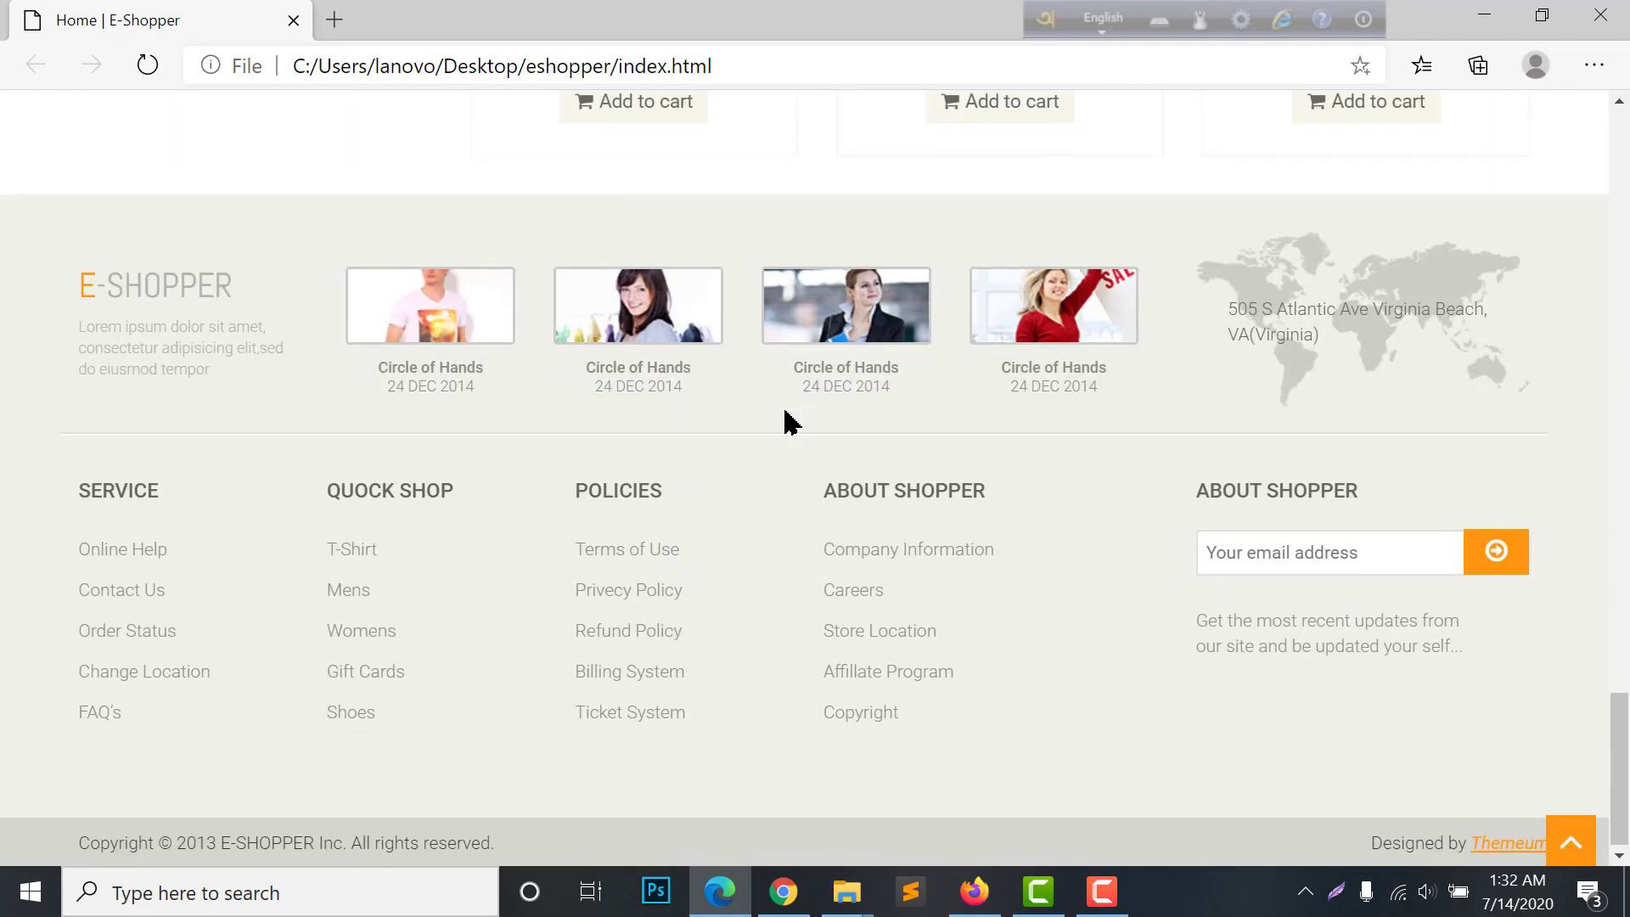
pyautogui.scroll(10, 787, 420)
pyautogui.scroll(10, 1173, 458)
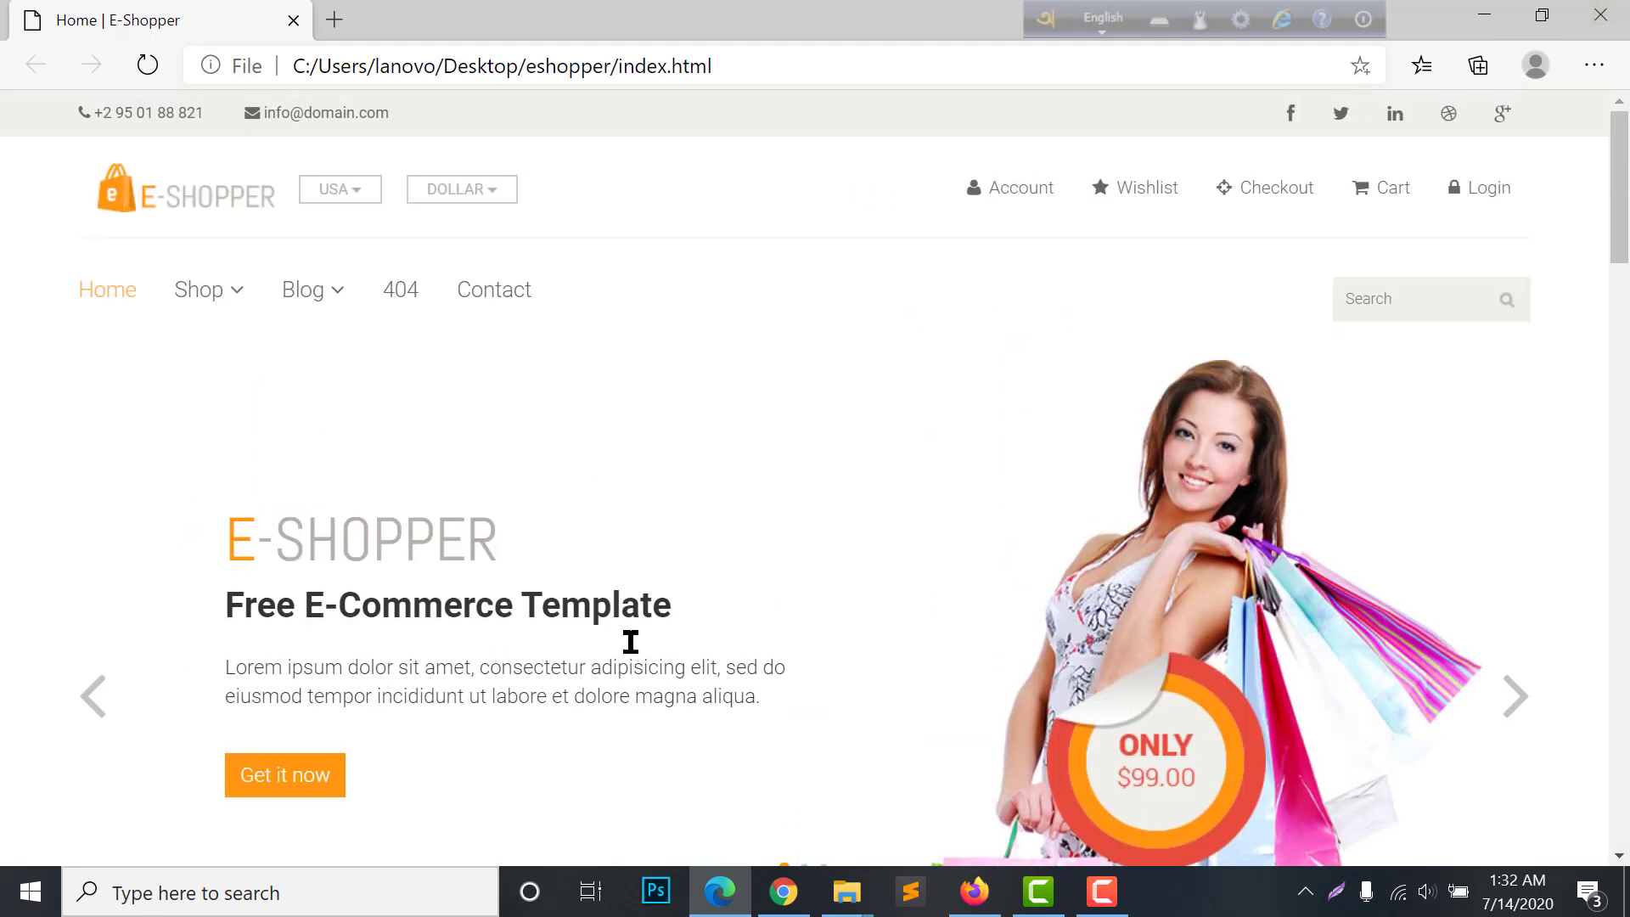
pyautogui.scroll(-15, 626, 640)
pyautogui.click(1596, 15)
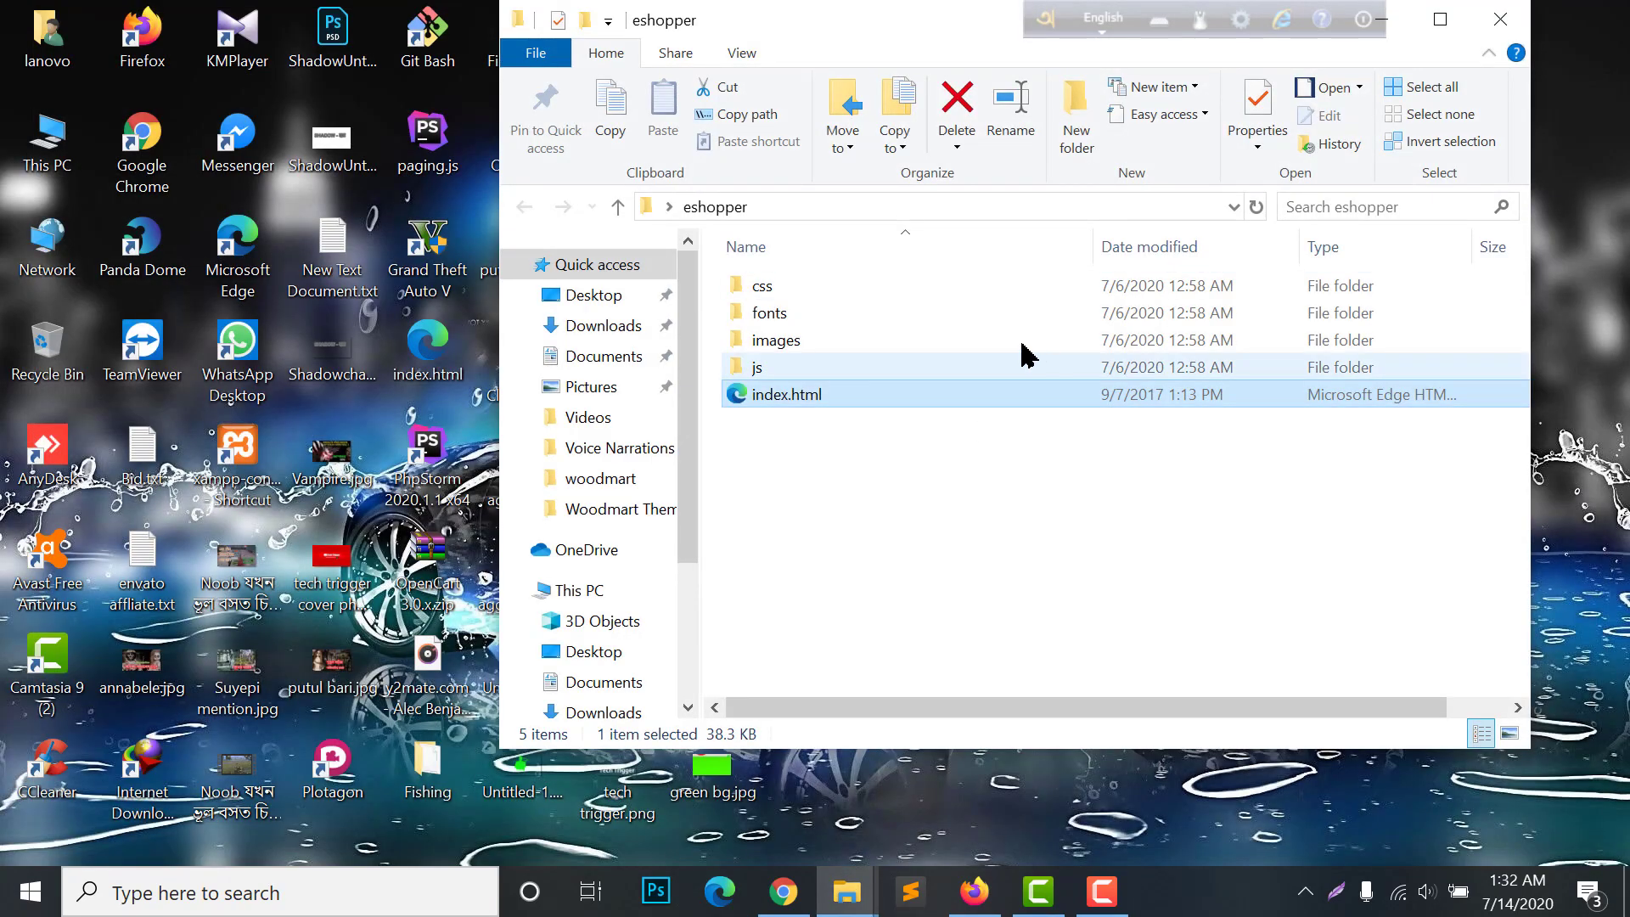
# Close the eshopper folder window and compress the desktop's eshopper folder into a ZIP archive named eshopper.zip.
pyautogui.click(807, 902)
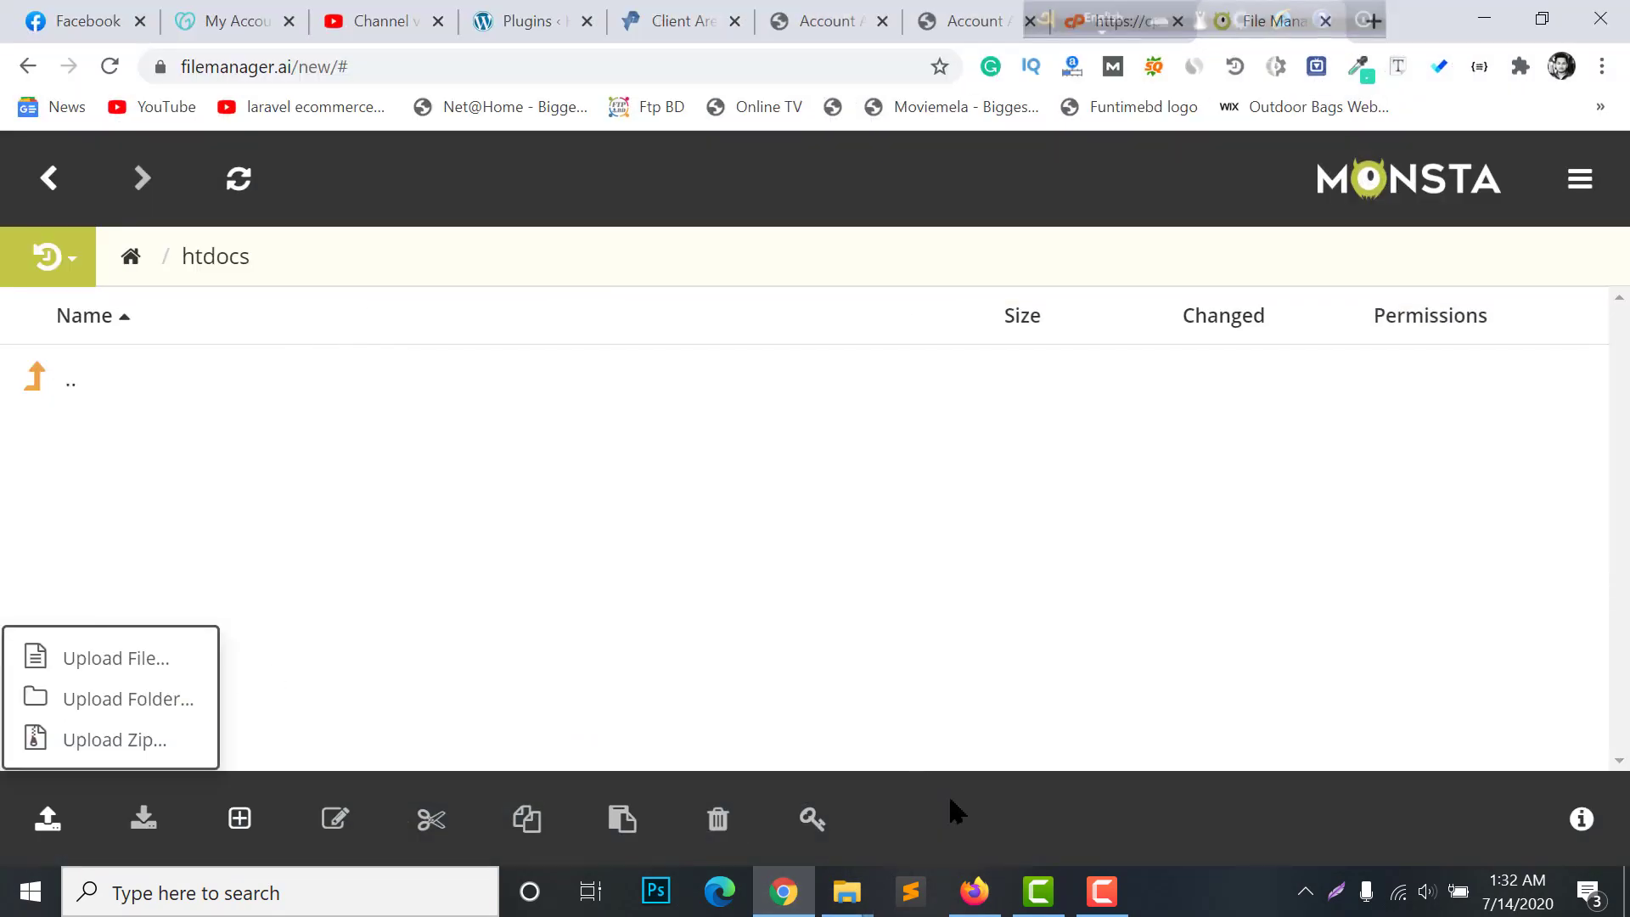
pyautogui.click(1486, 17)
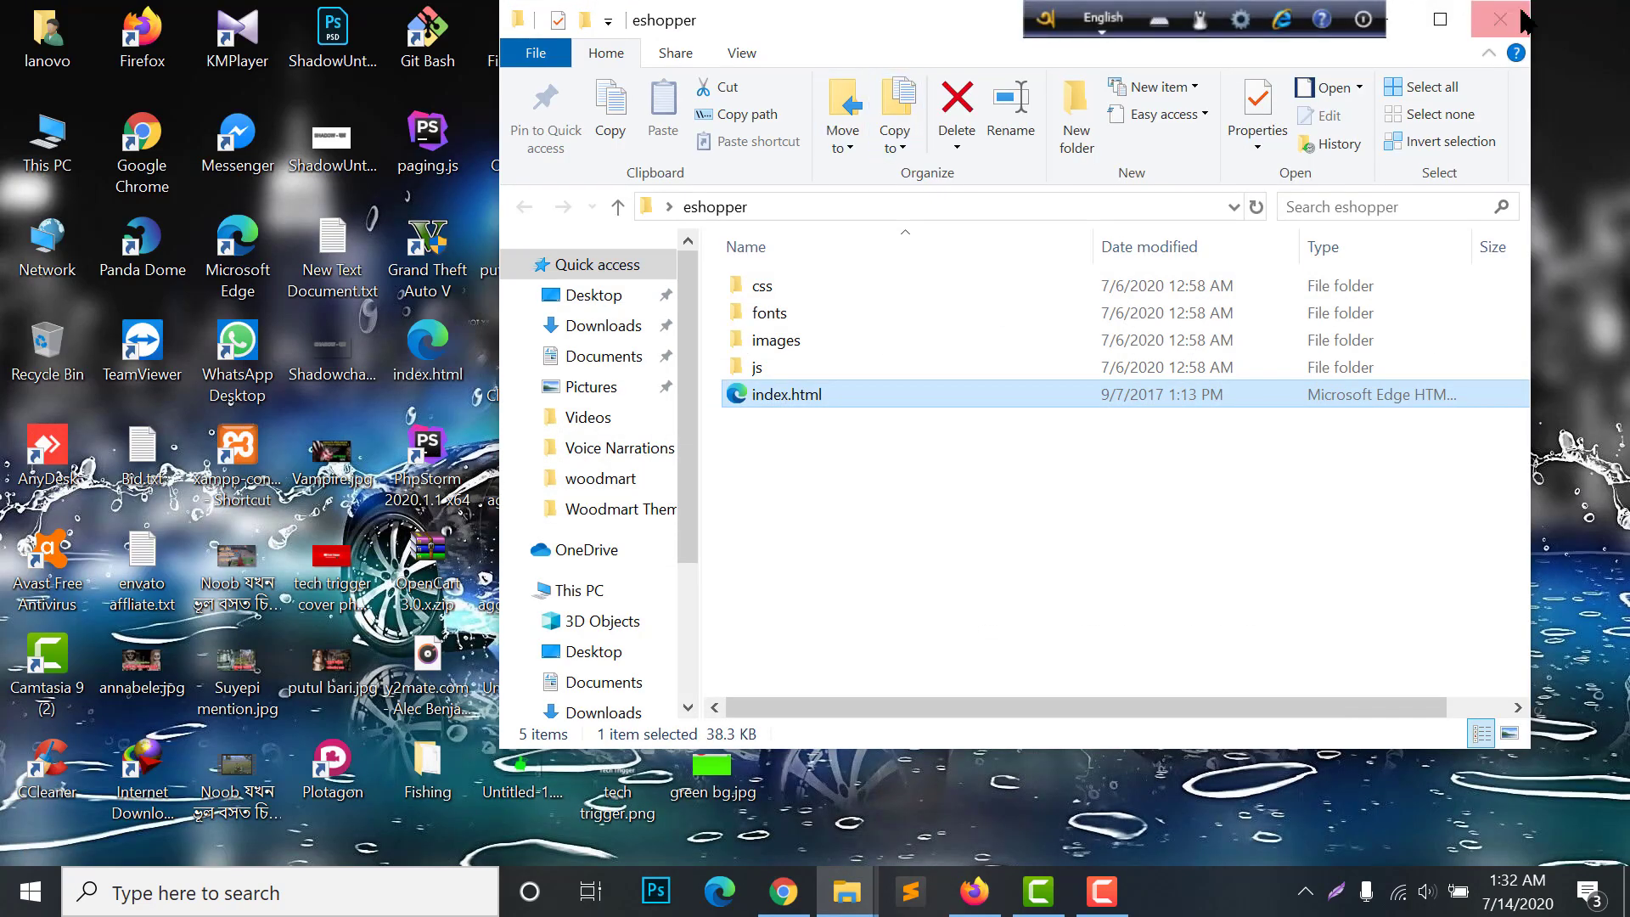
pyautogui.click(1500, 18)
pyautogui.rightClick(826, 227)
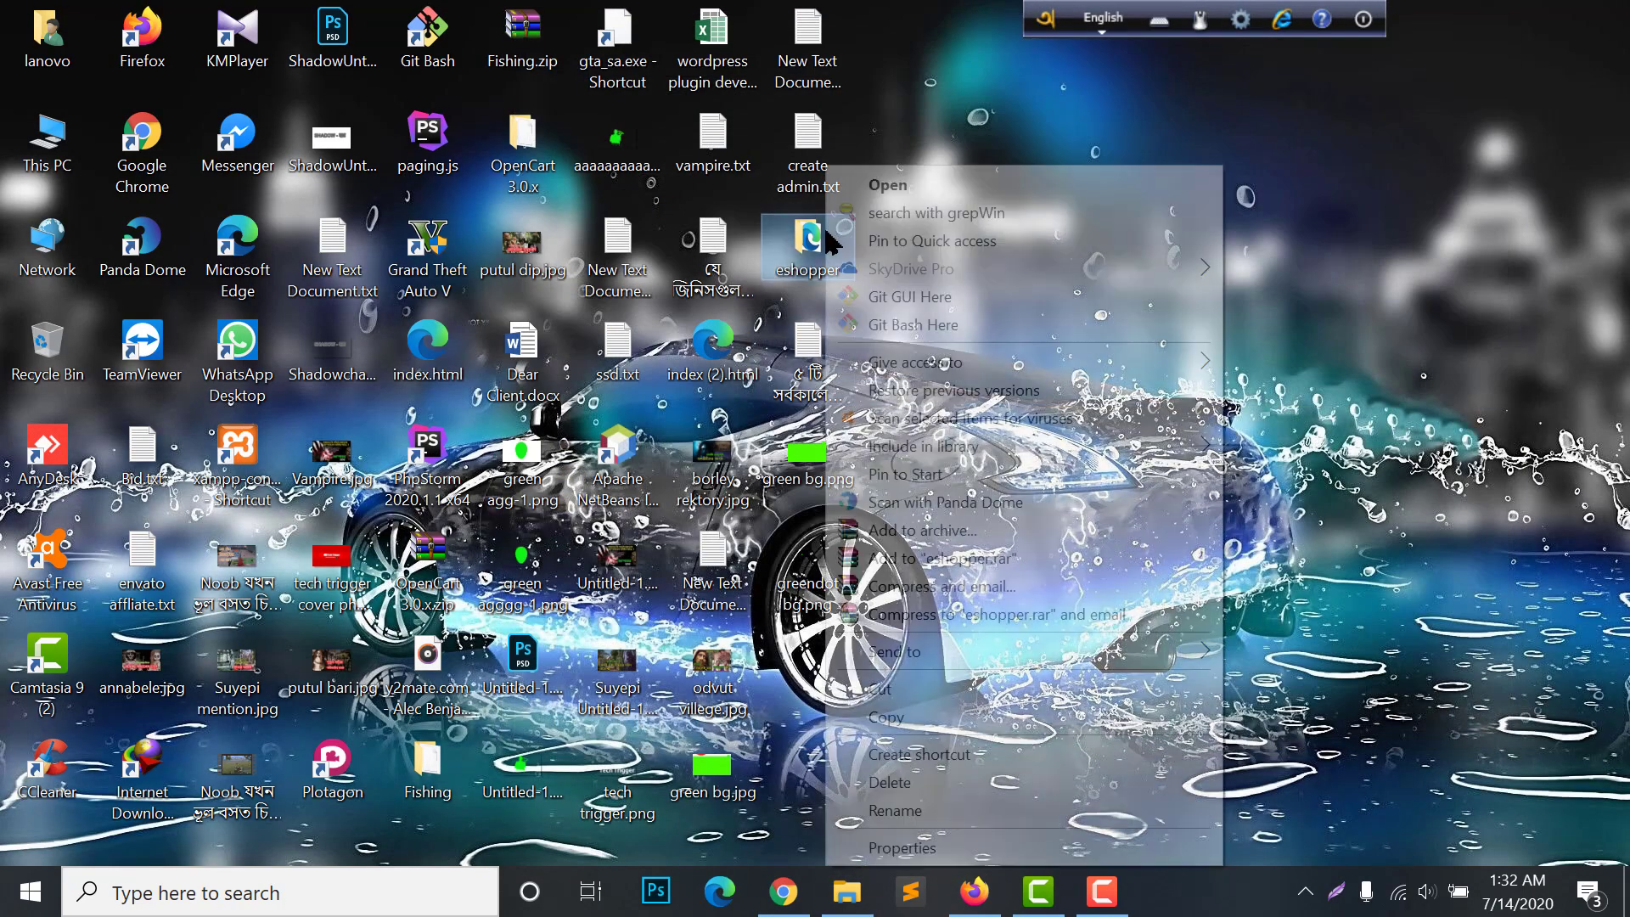
pyautogui.click(932, 531)
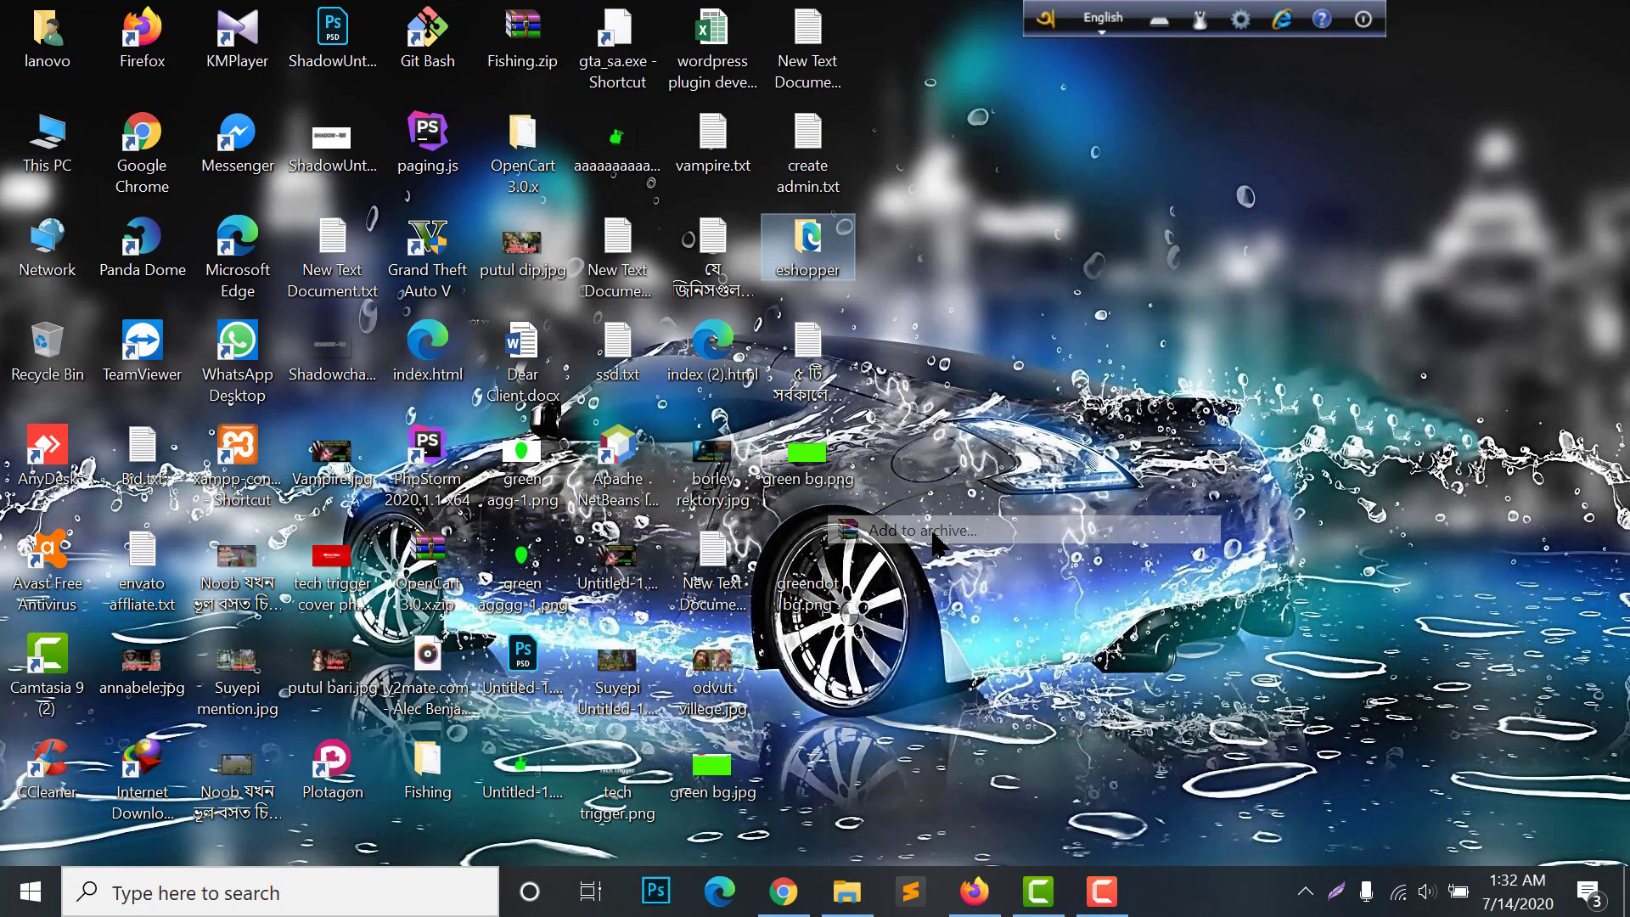
pyautogui.click(717, 412)
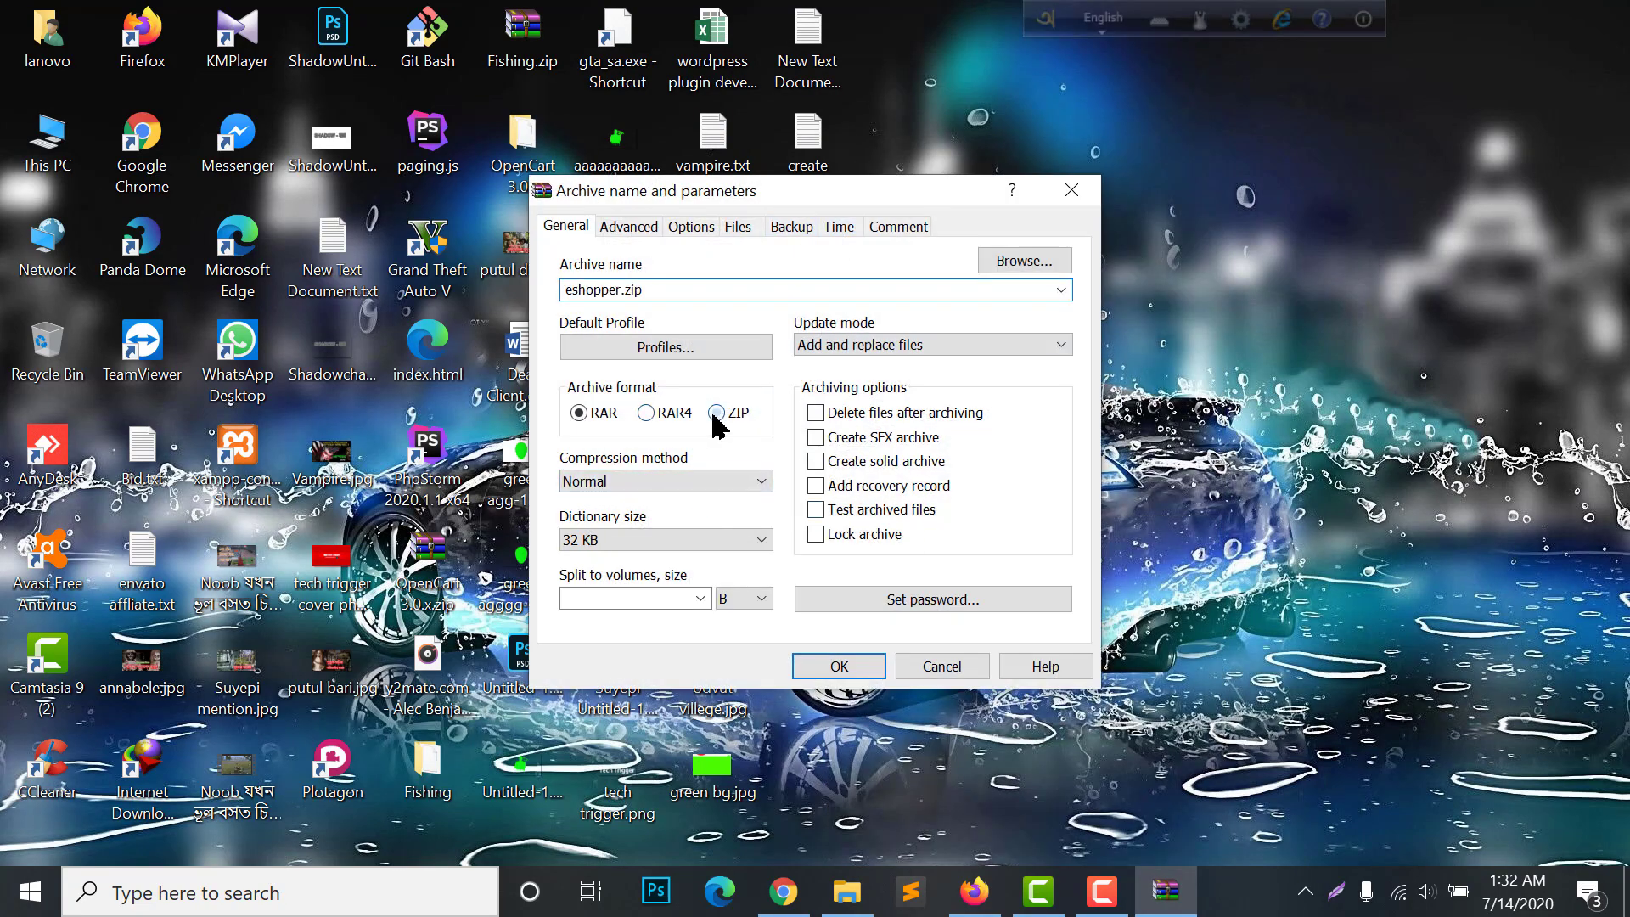
pyautogui.click(839, 667)
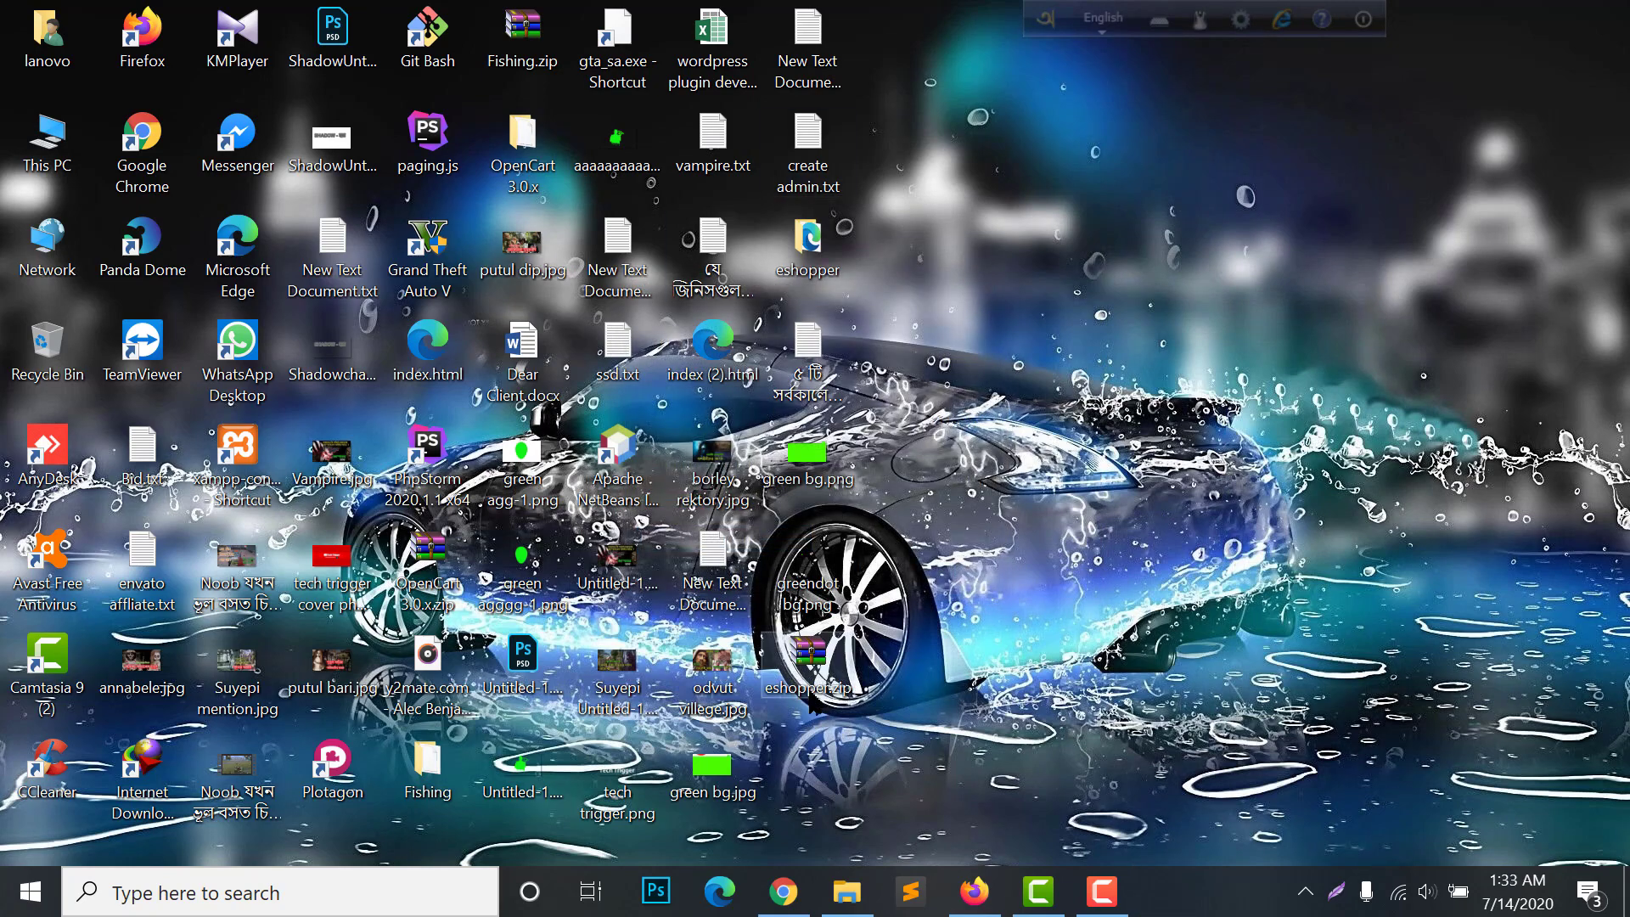
# Upload eshopper.zip from the desktop to the htdocs folder in the web file manager, choosing to upload and unzip it.
pyautogui.click(782, 891)
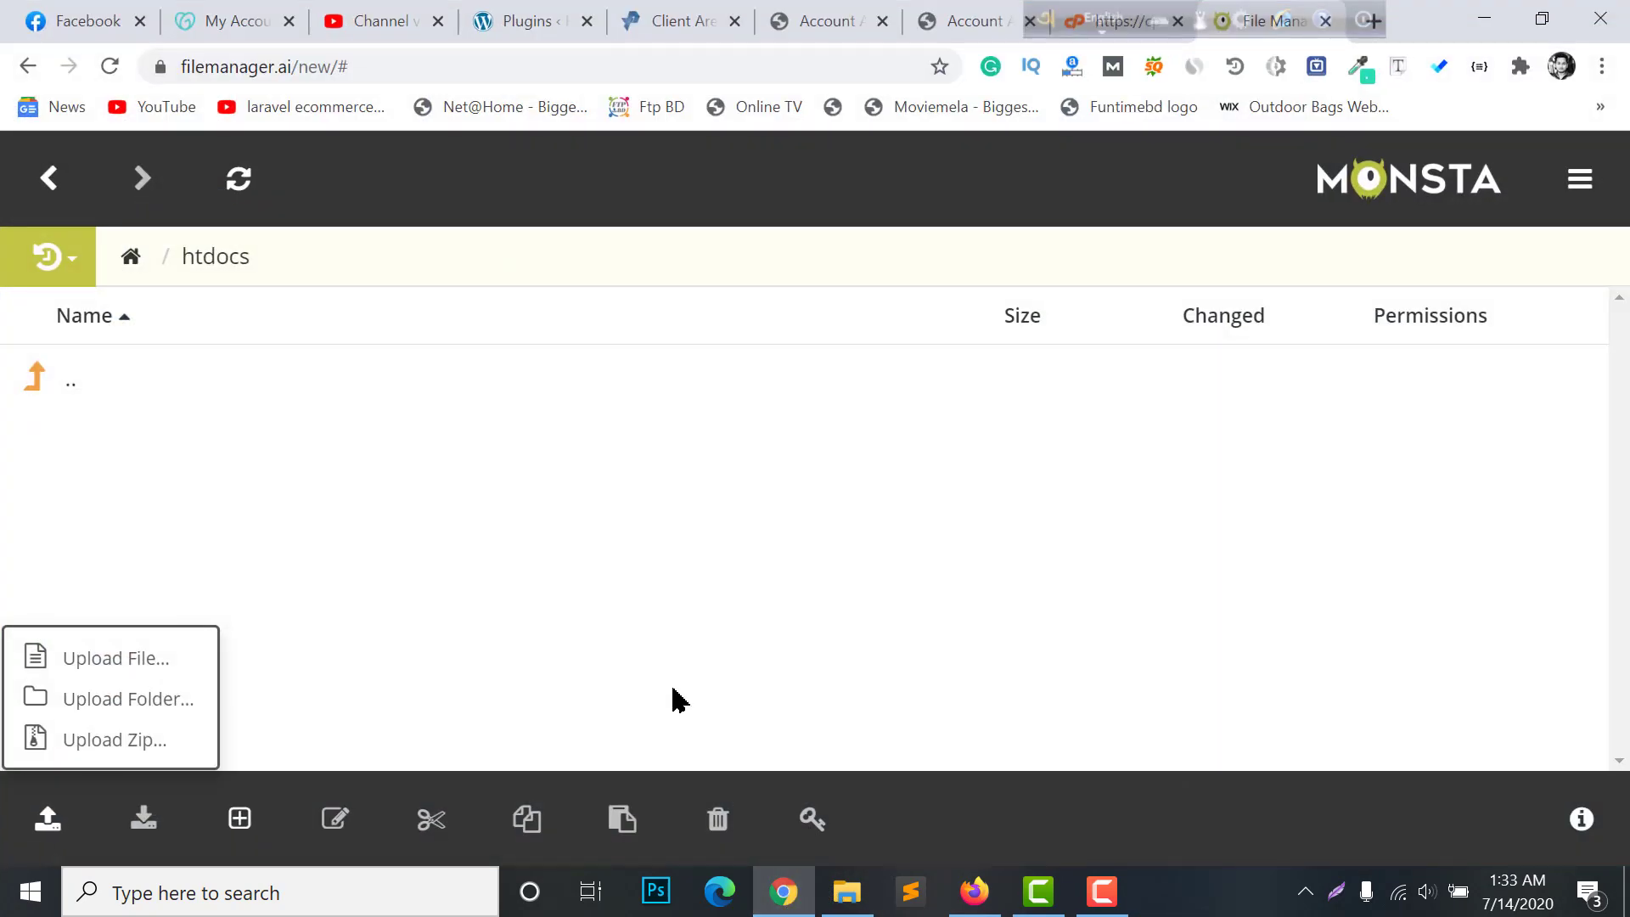
pyautogui.click(97, 741)
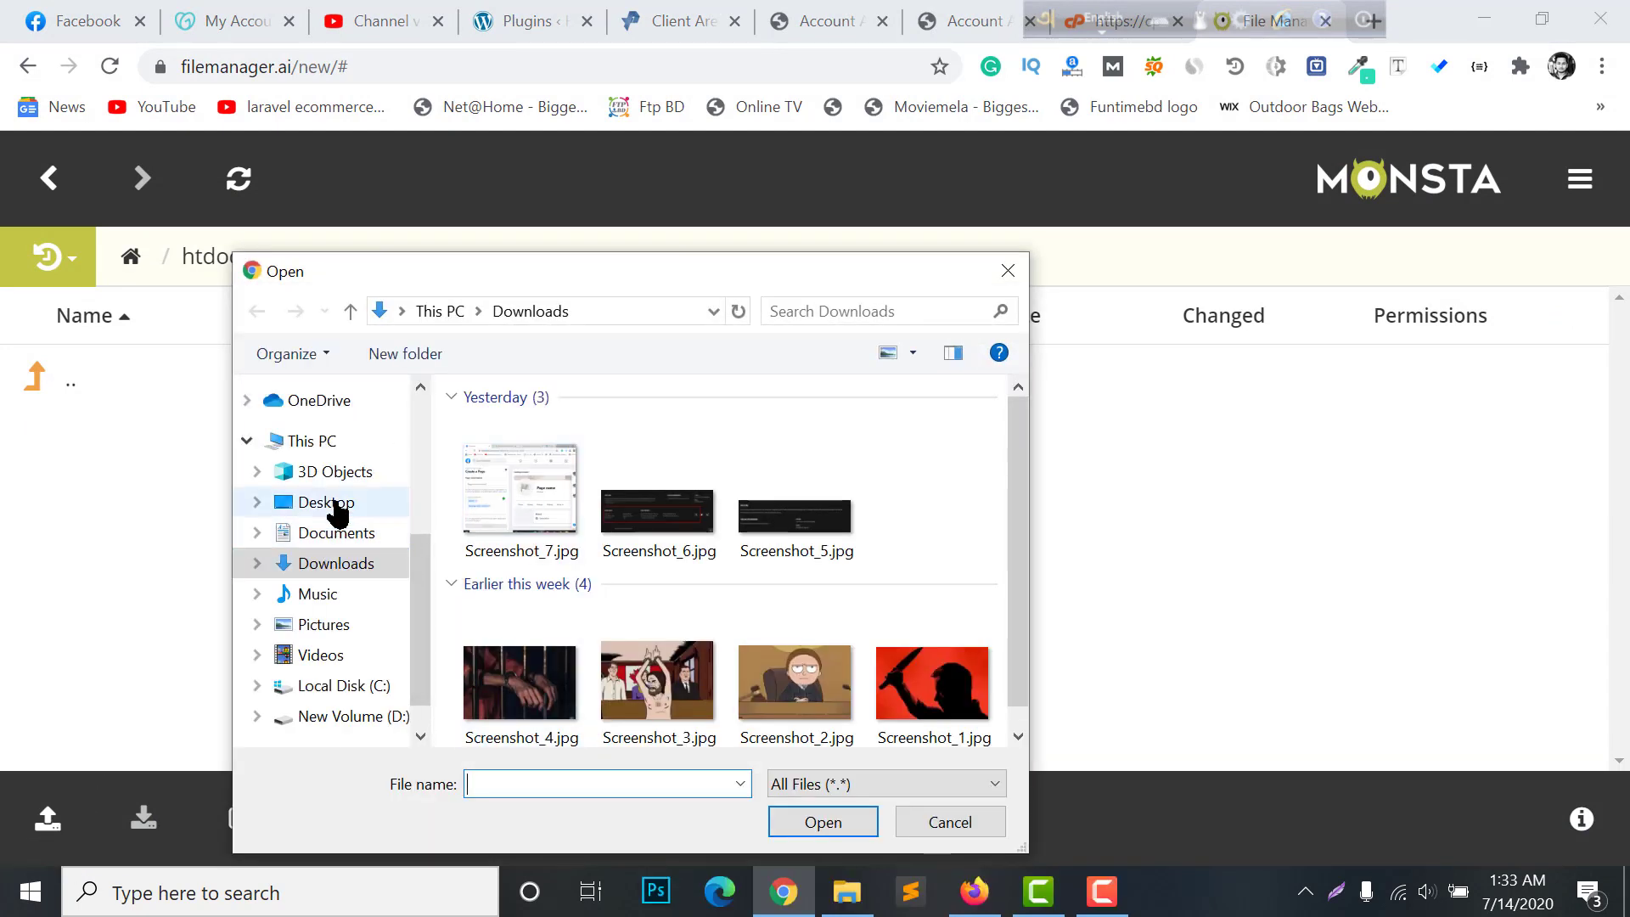
pyautogui.click(322, 503)
pyautogui.scroll(-5, 782, 582)
pyautogui.scroll(4, 747, 584)
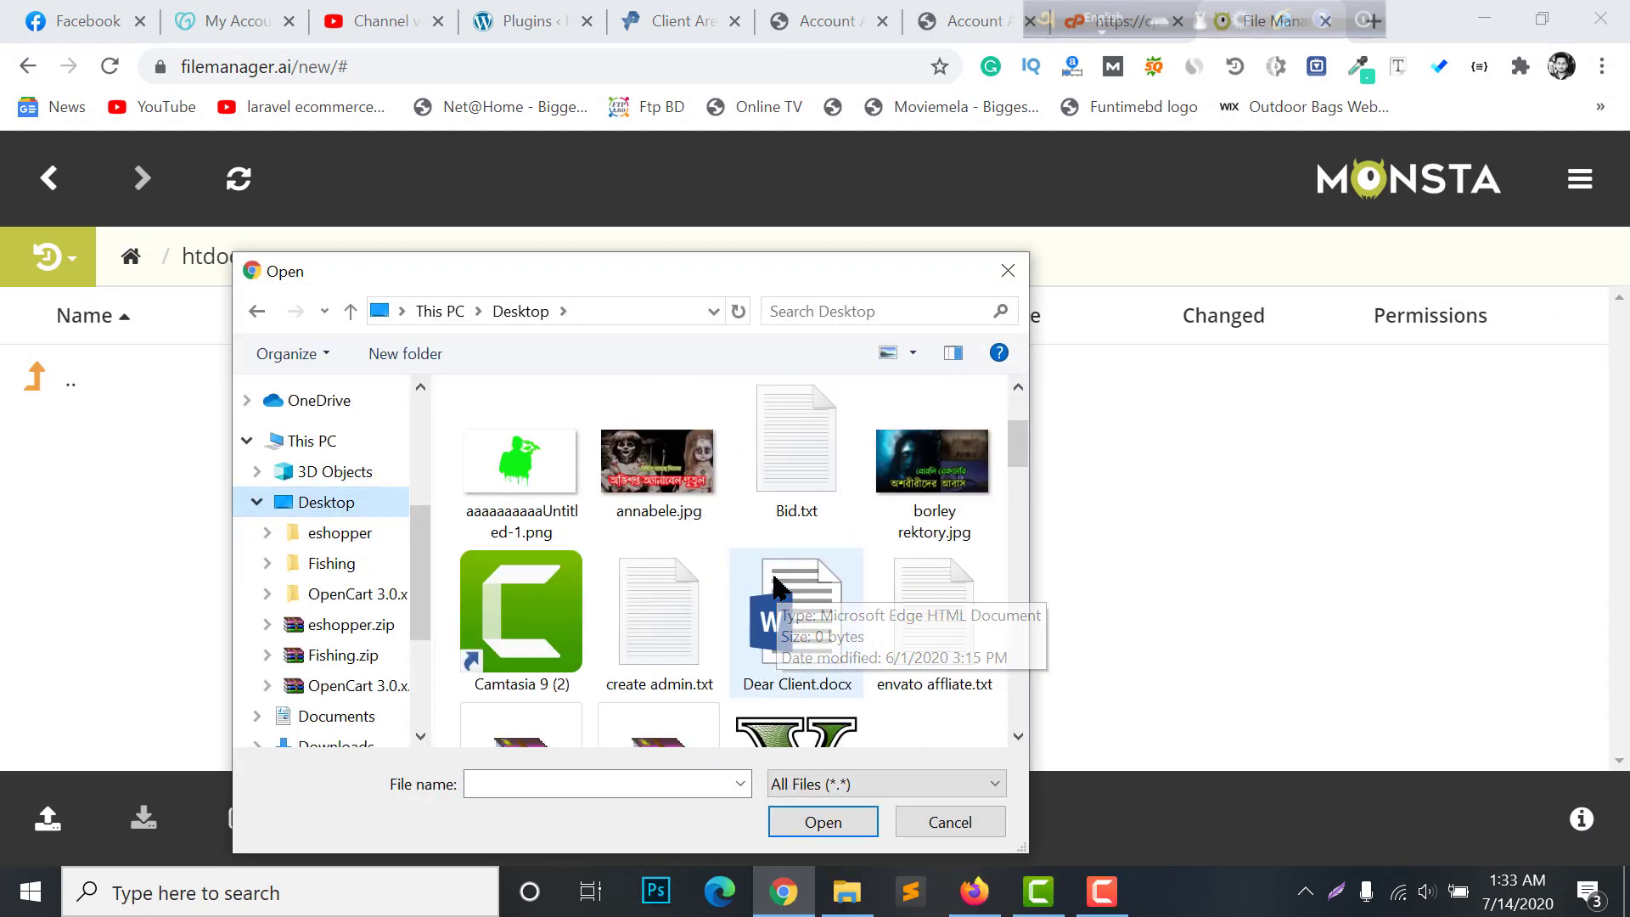
pyautogui.scroll(2, 729, 583)
pyautogui.scroll(-5, 729, 584)
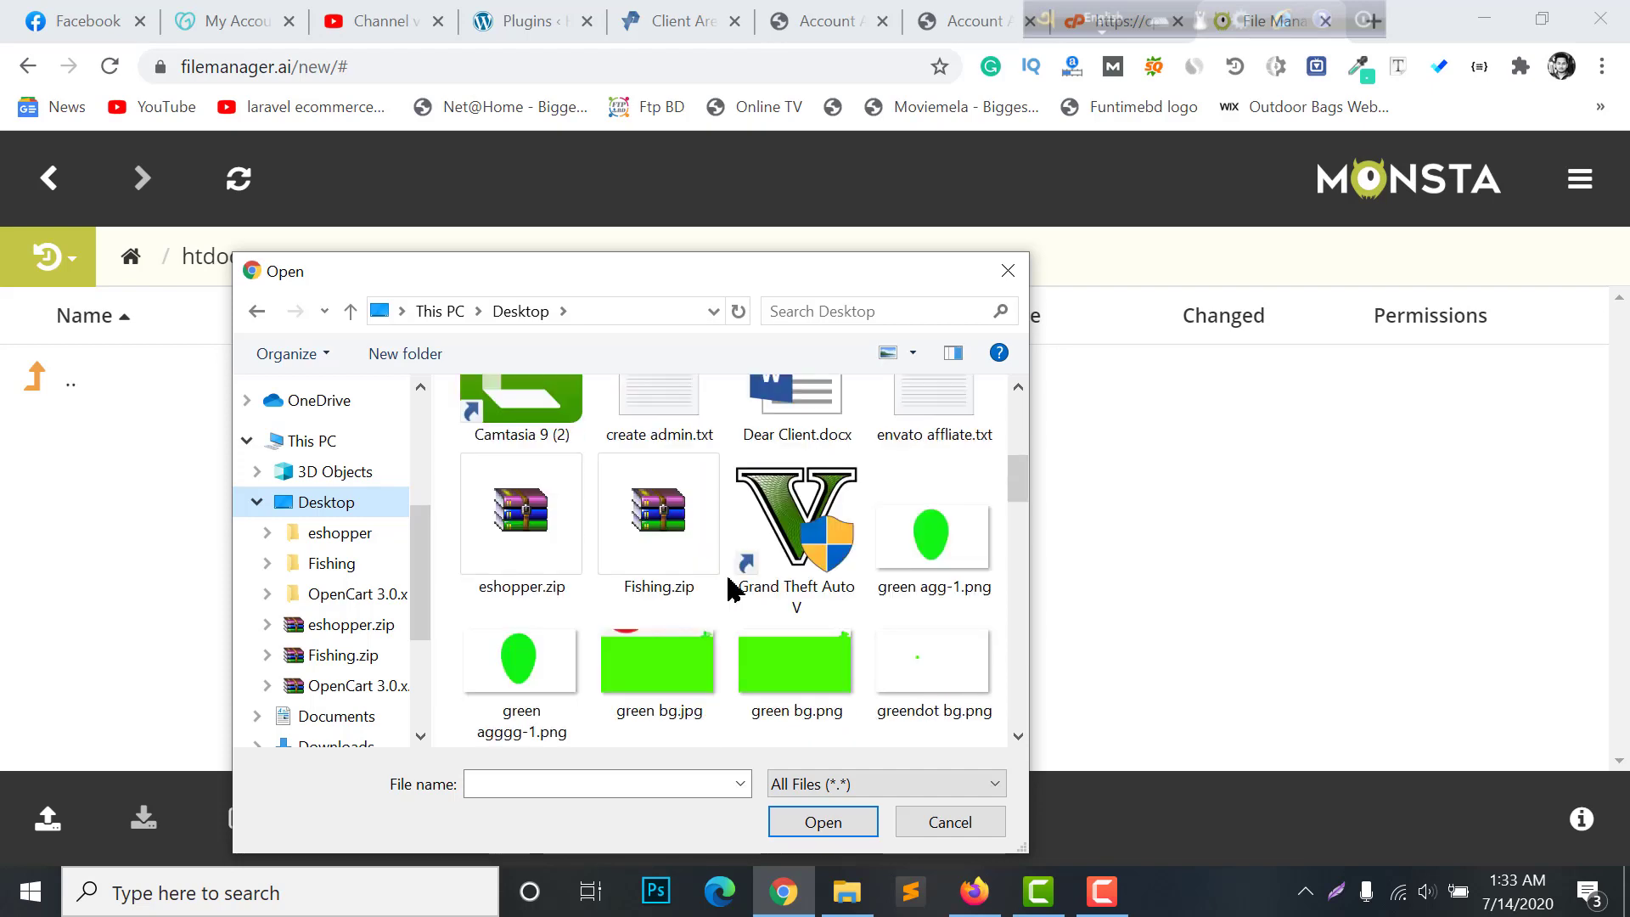
pyautogui.click(548, 550)
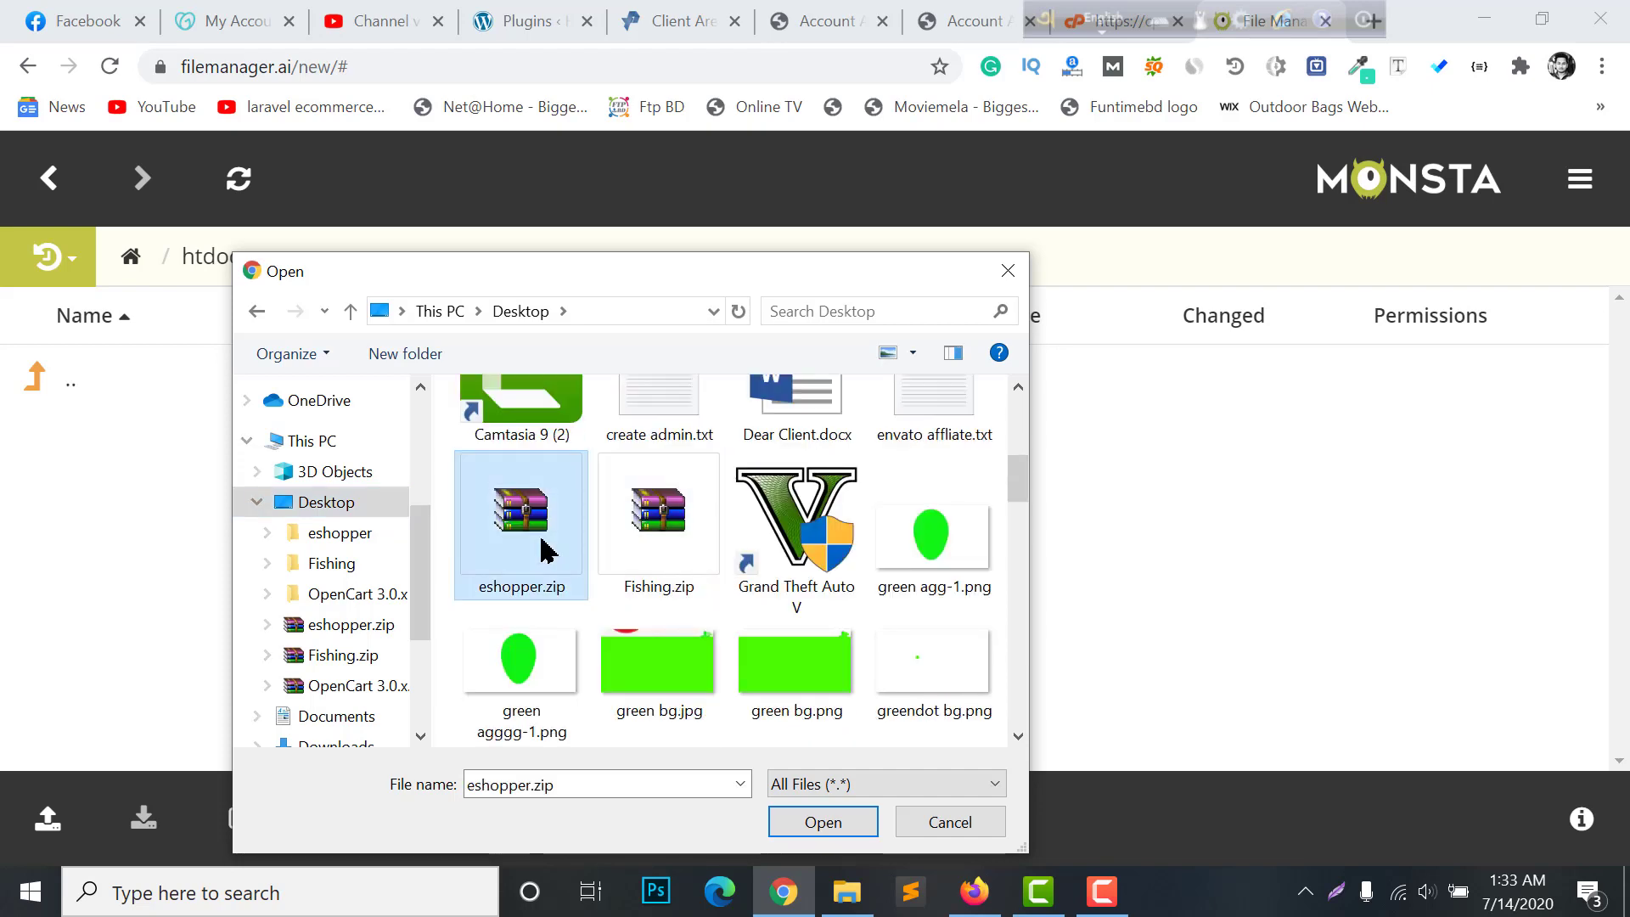
pyautogui.click(824, 820)
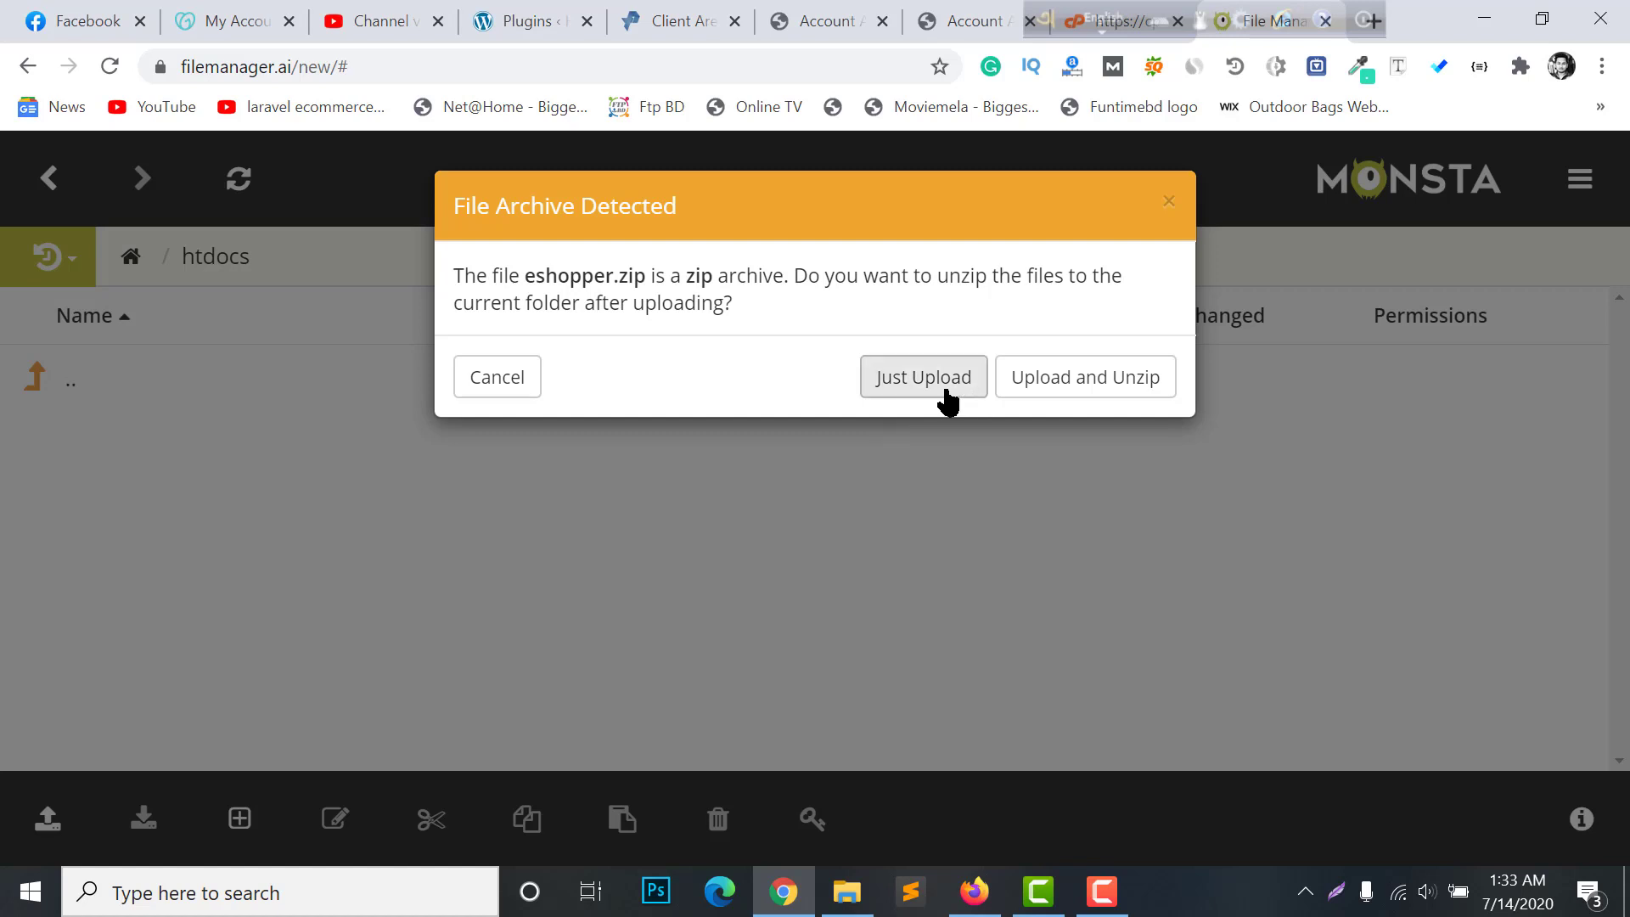
pyautogui.click(1062, 392)
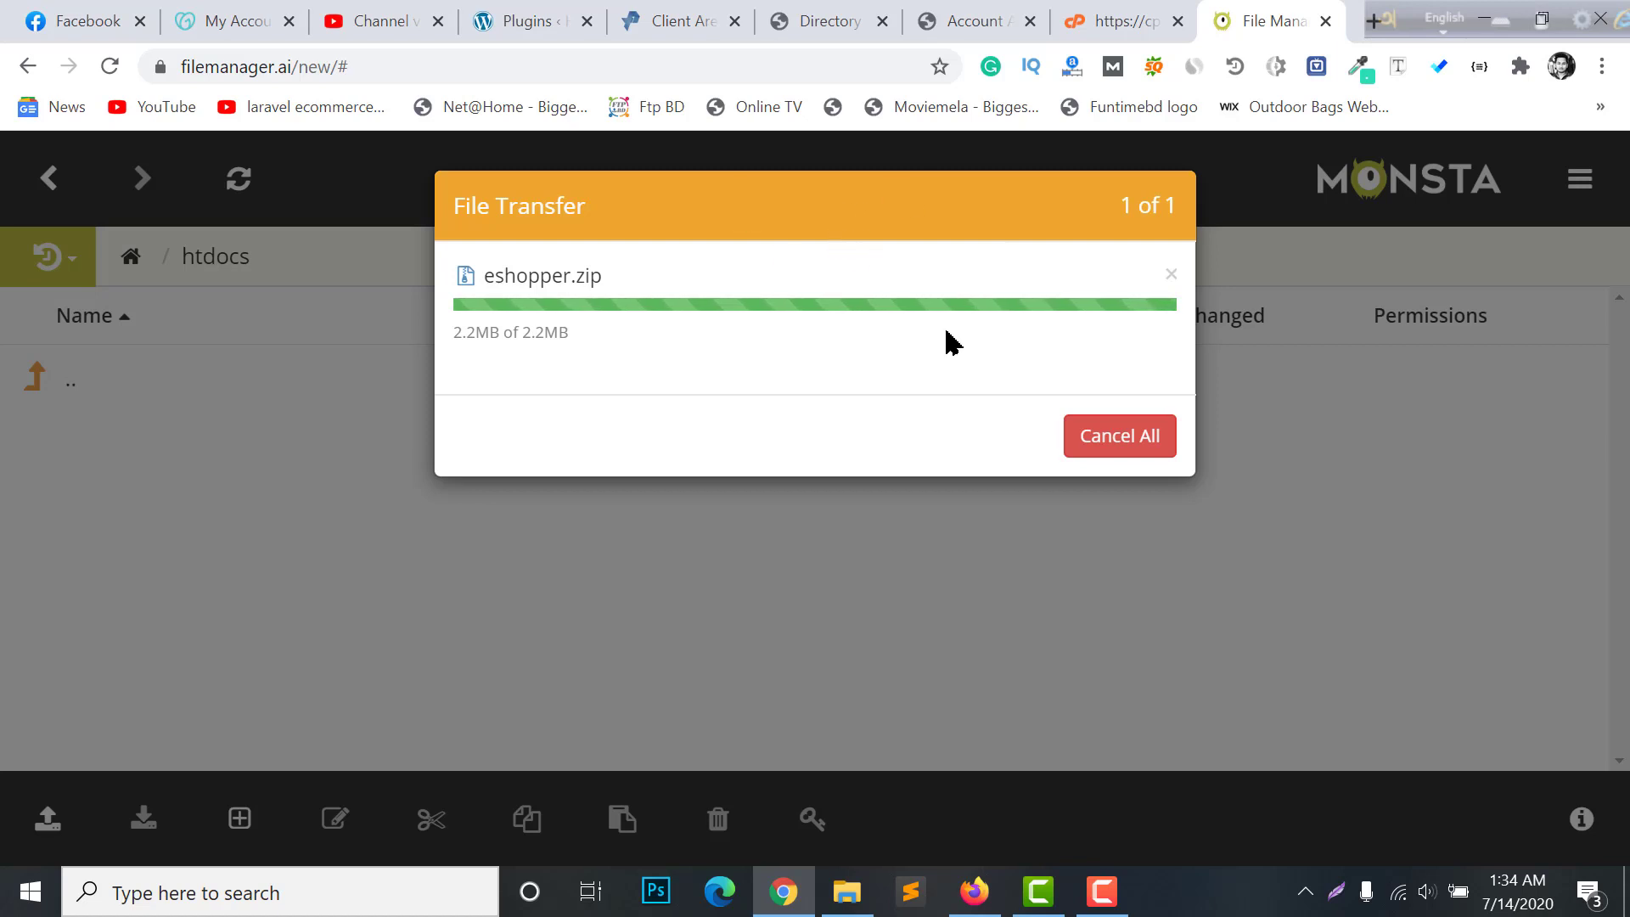
# Reload the open wpmethods.unaux.com pages to check what the live site shows.
pyautogui.click(679, 18)
pyautogui.click(828, 19)
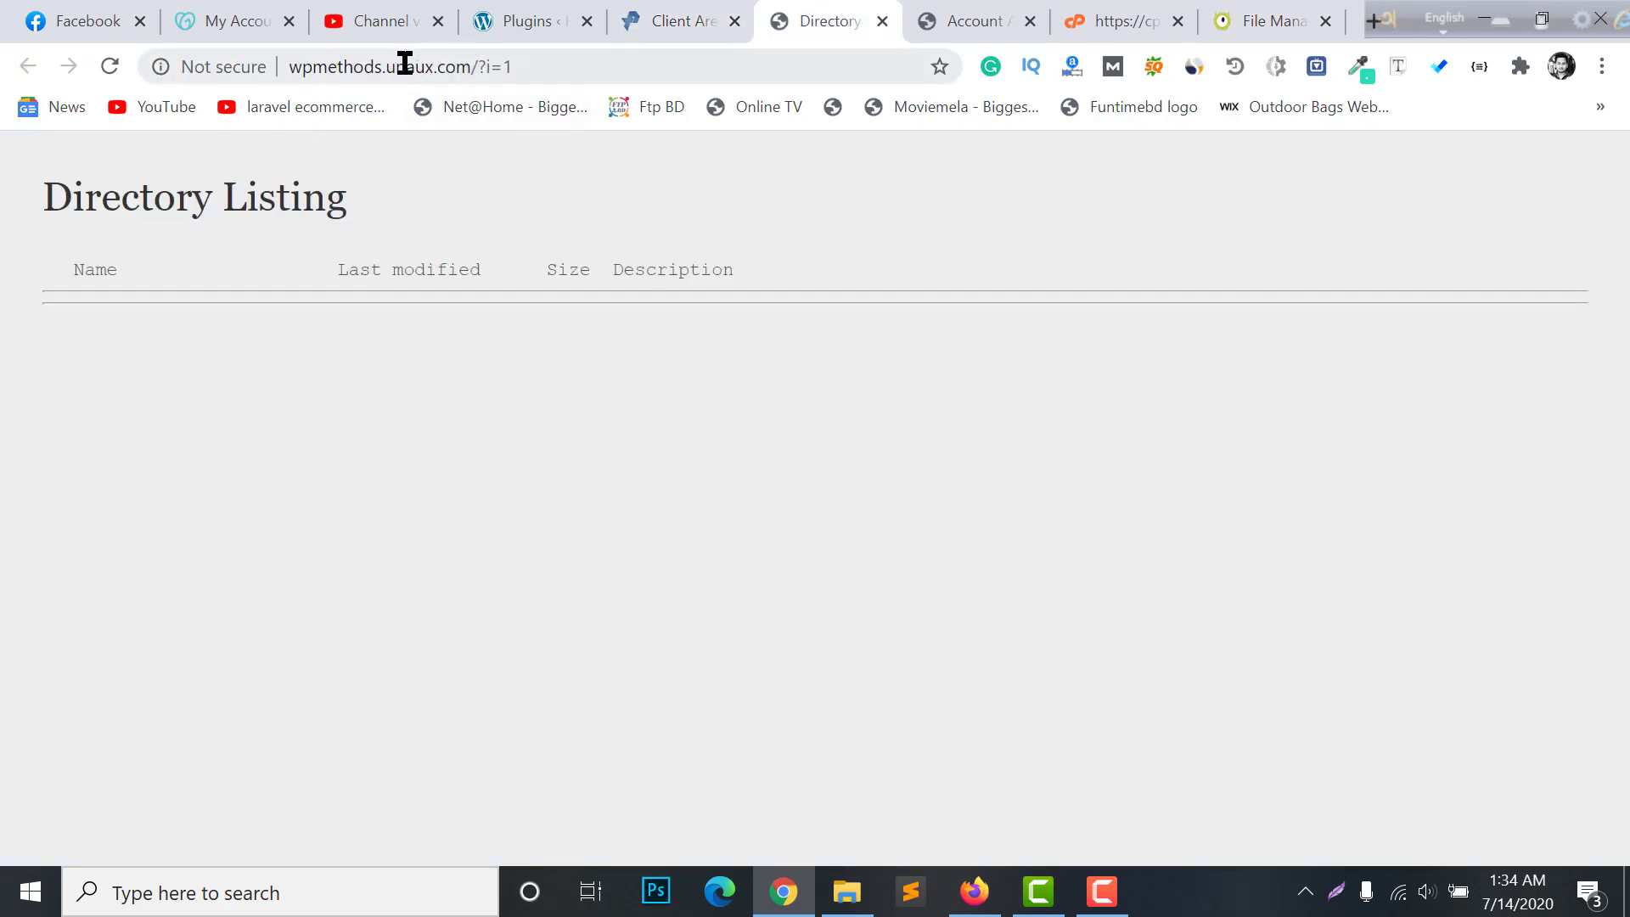
pyautogui.click(111, 68)
pyautogui.click(692, 8)
pyautogui.click(822, 12)
pyautogui.click(944, 19)
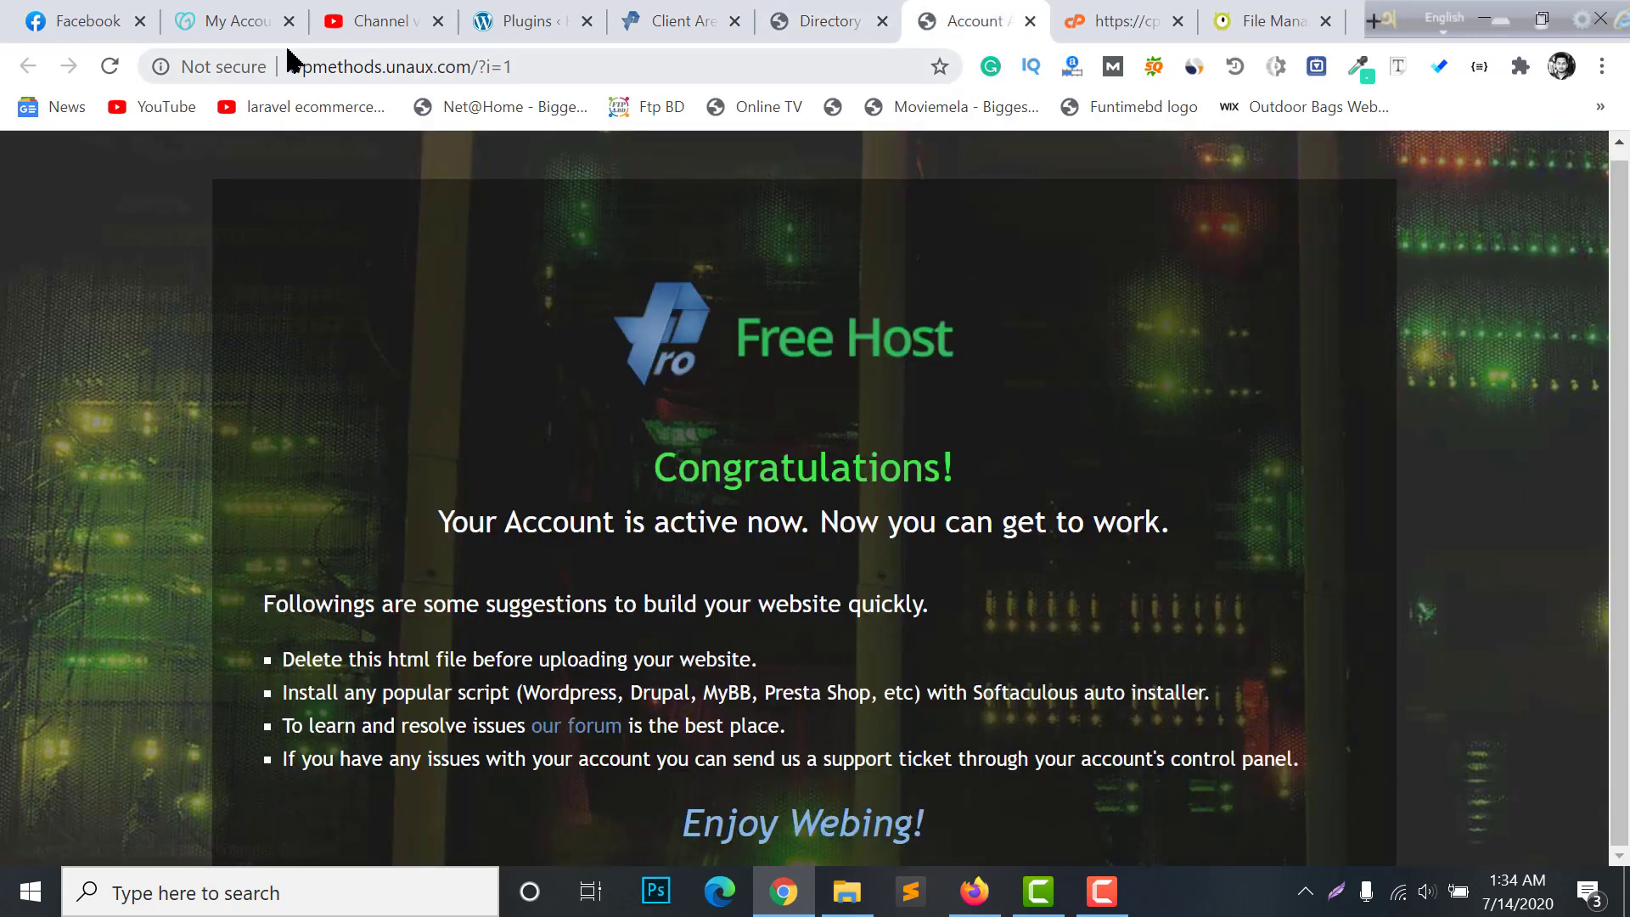
pyautogui.click(109, 68)
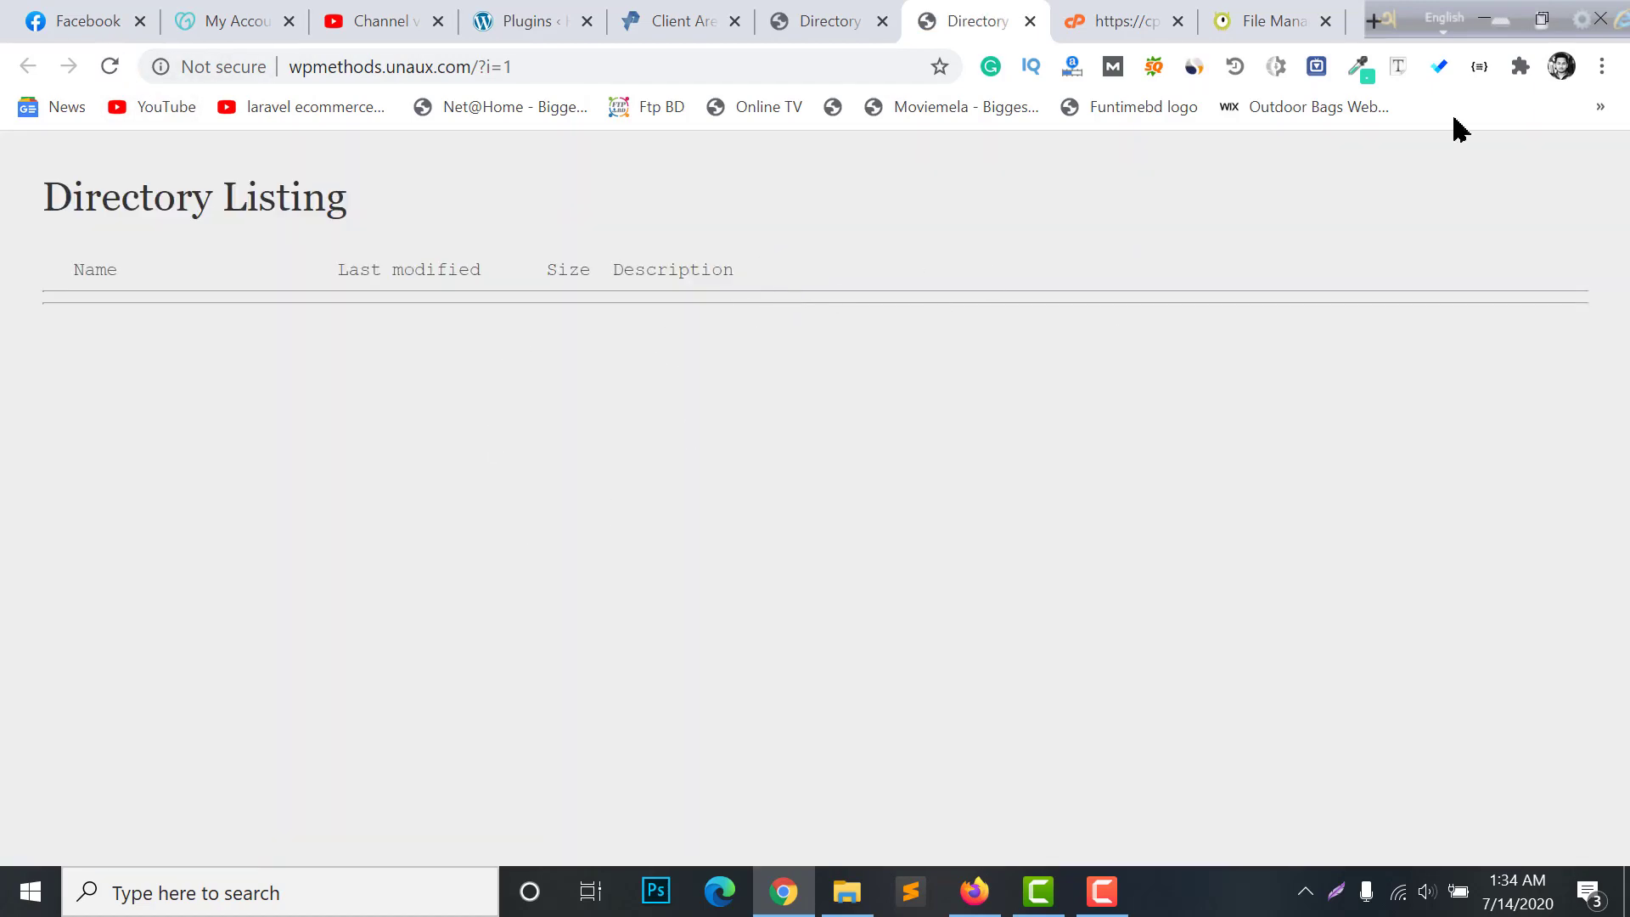
# Open the uploaded eshopper folder in the file manager and cut its css, fonts, images and js folders together with index.html.
pyautogui.click(1237, 17)
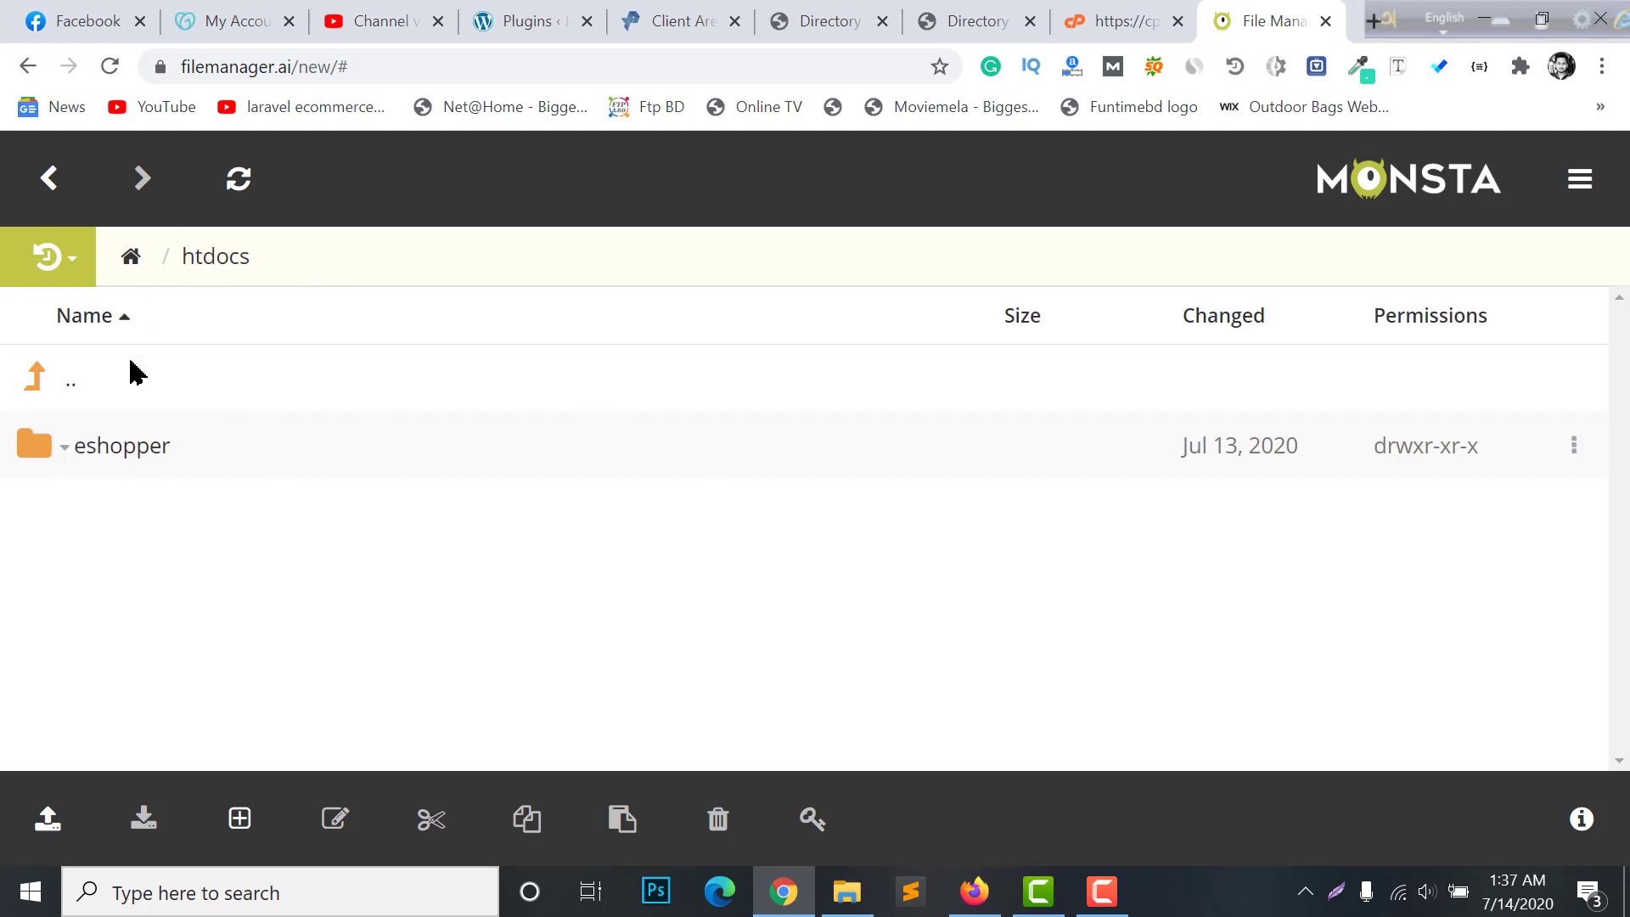
pyautogui.click(104, 456)
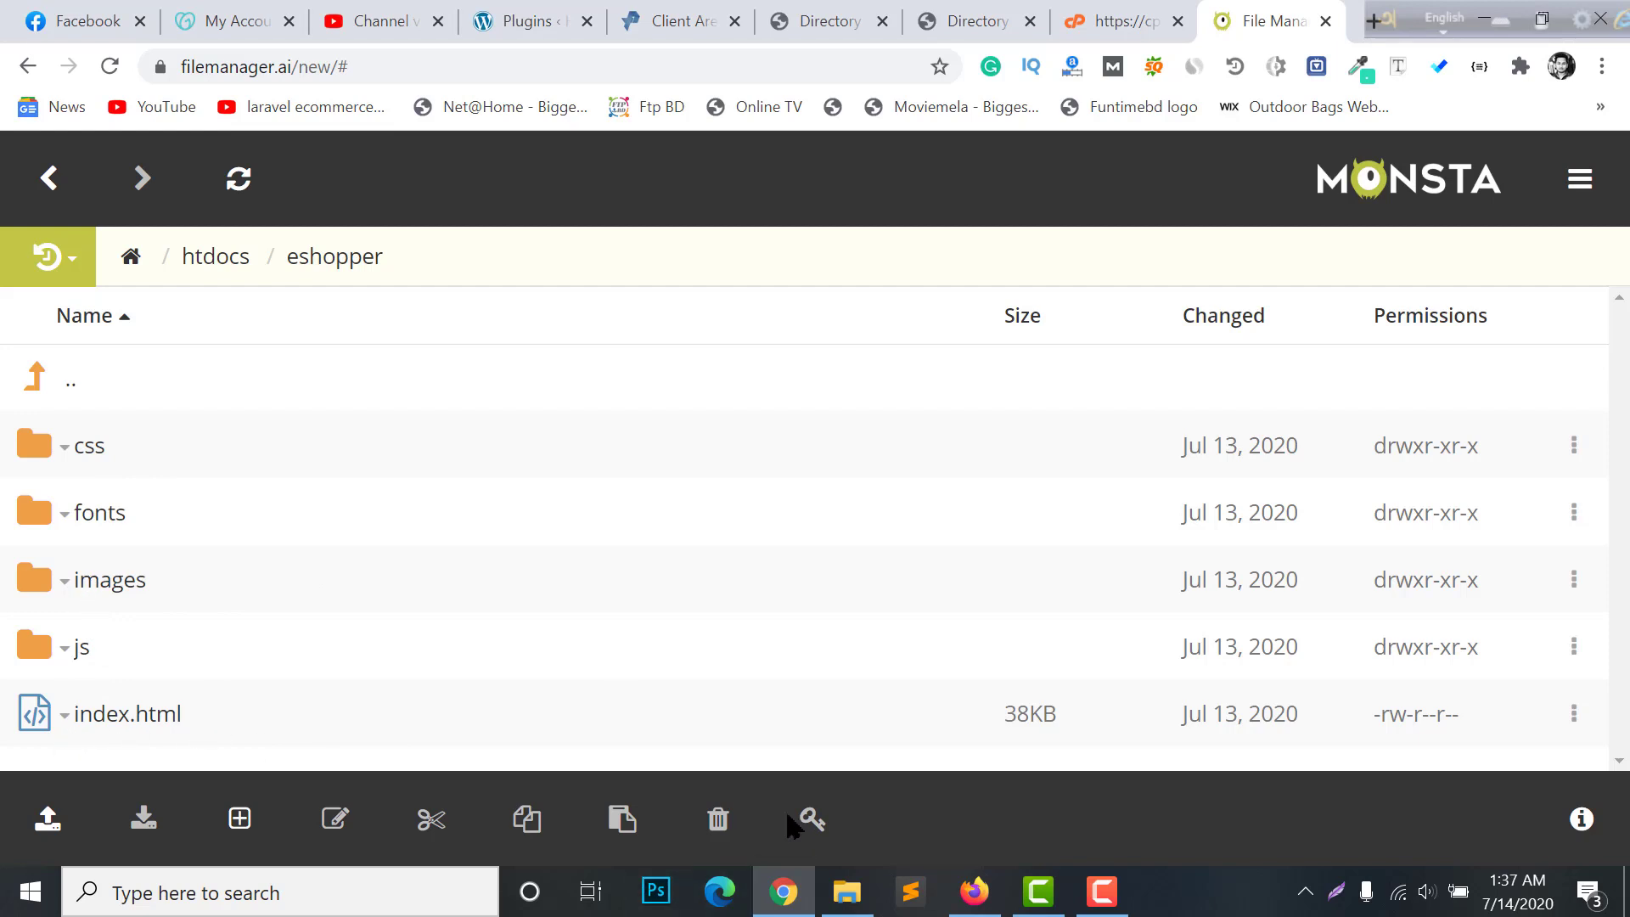
pyautogui.click(316, 499)
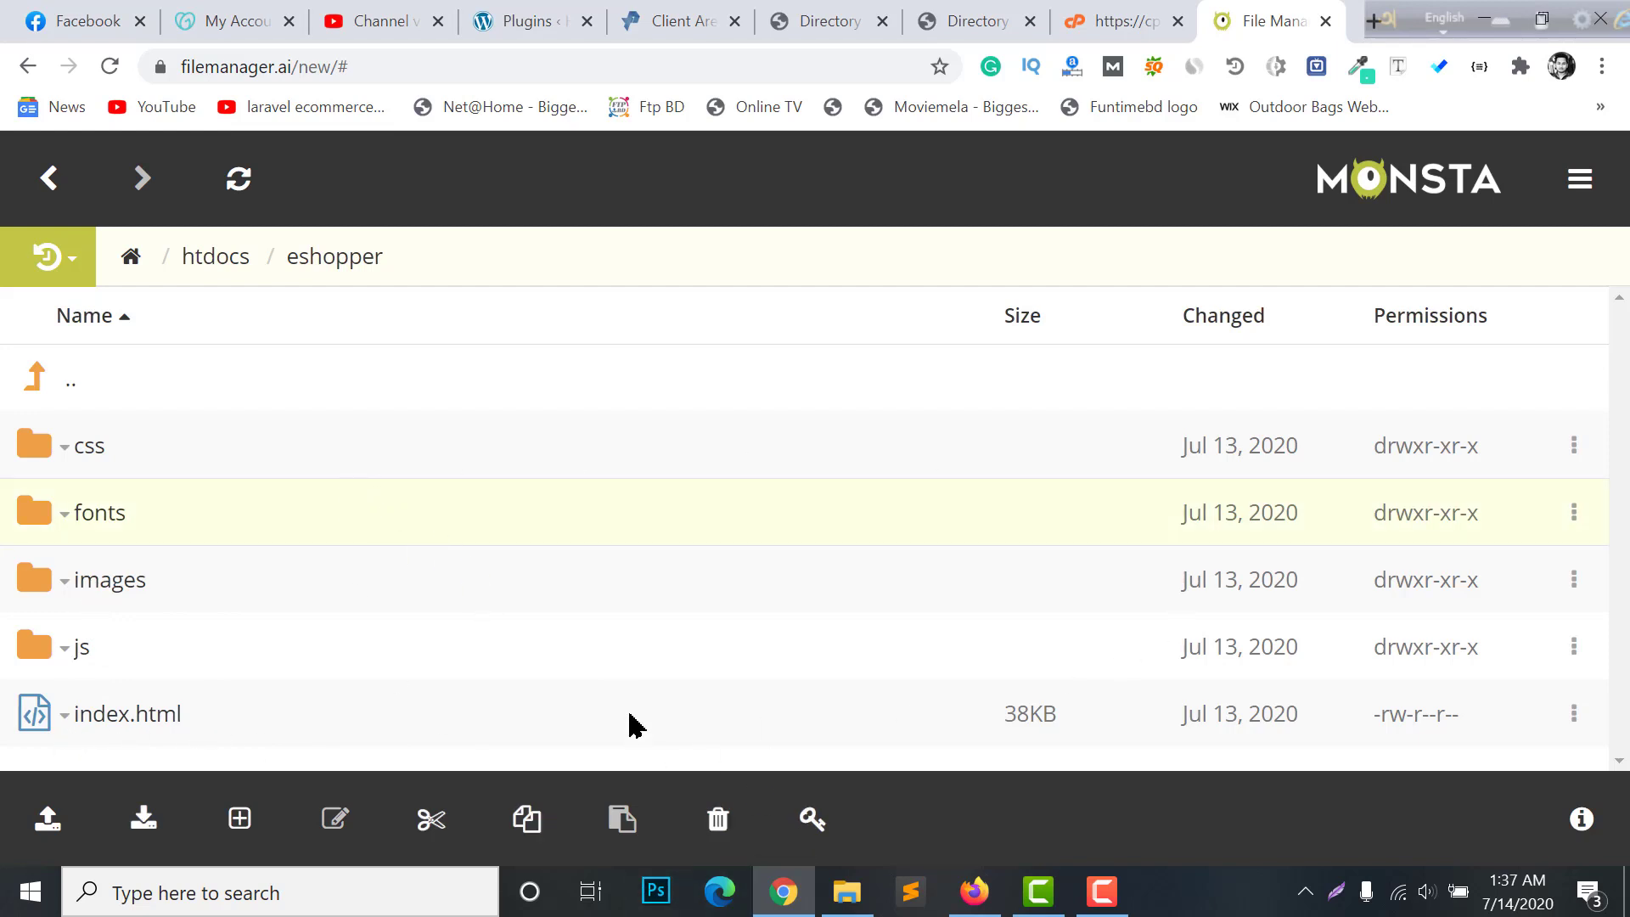
pyautogui.click(228, 496)
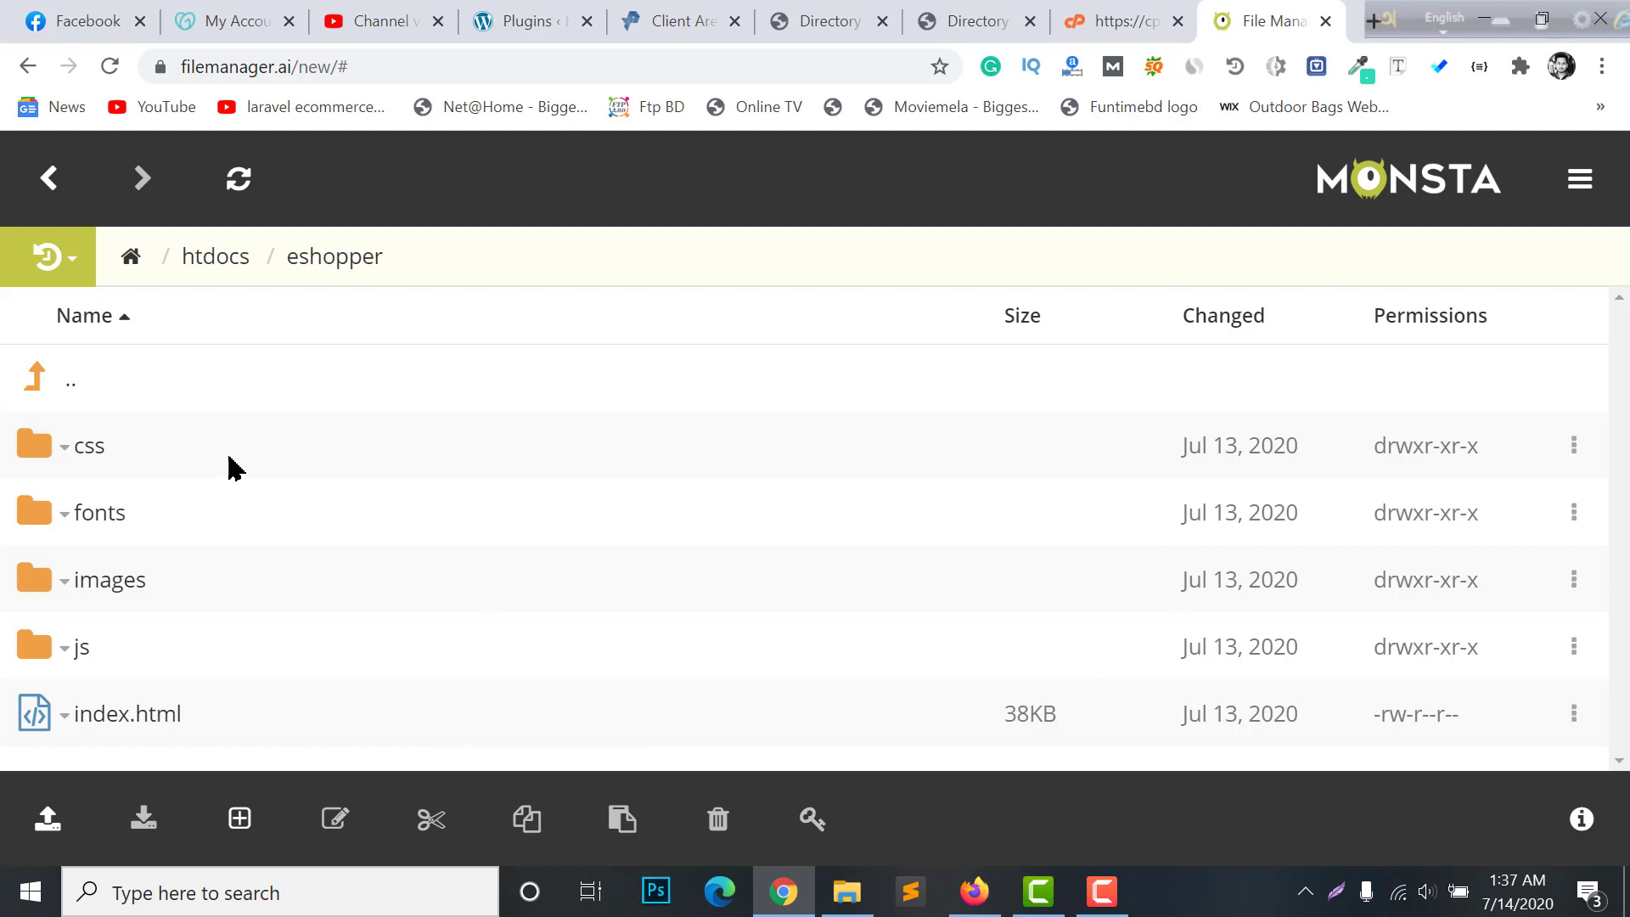
pyautogui.click(235, 467)
pyautogui.click(239, 519)
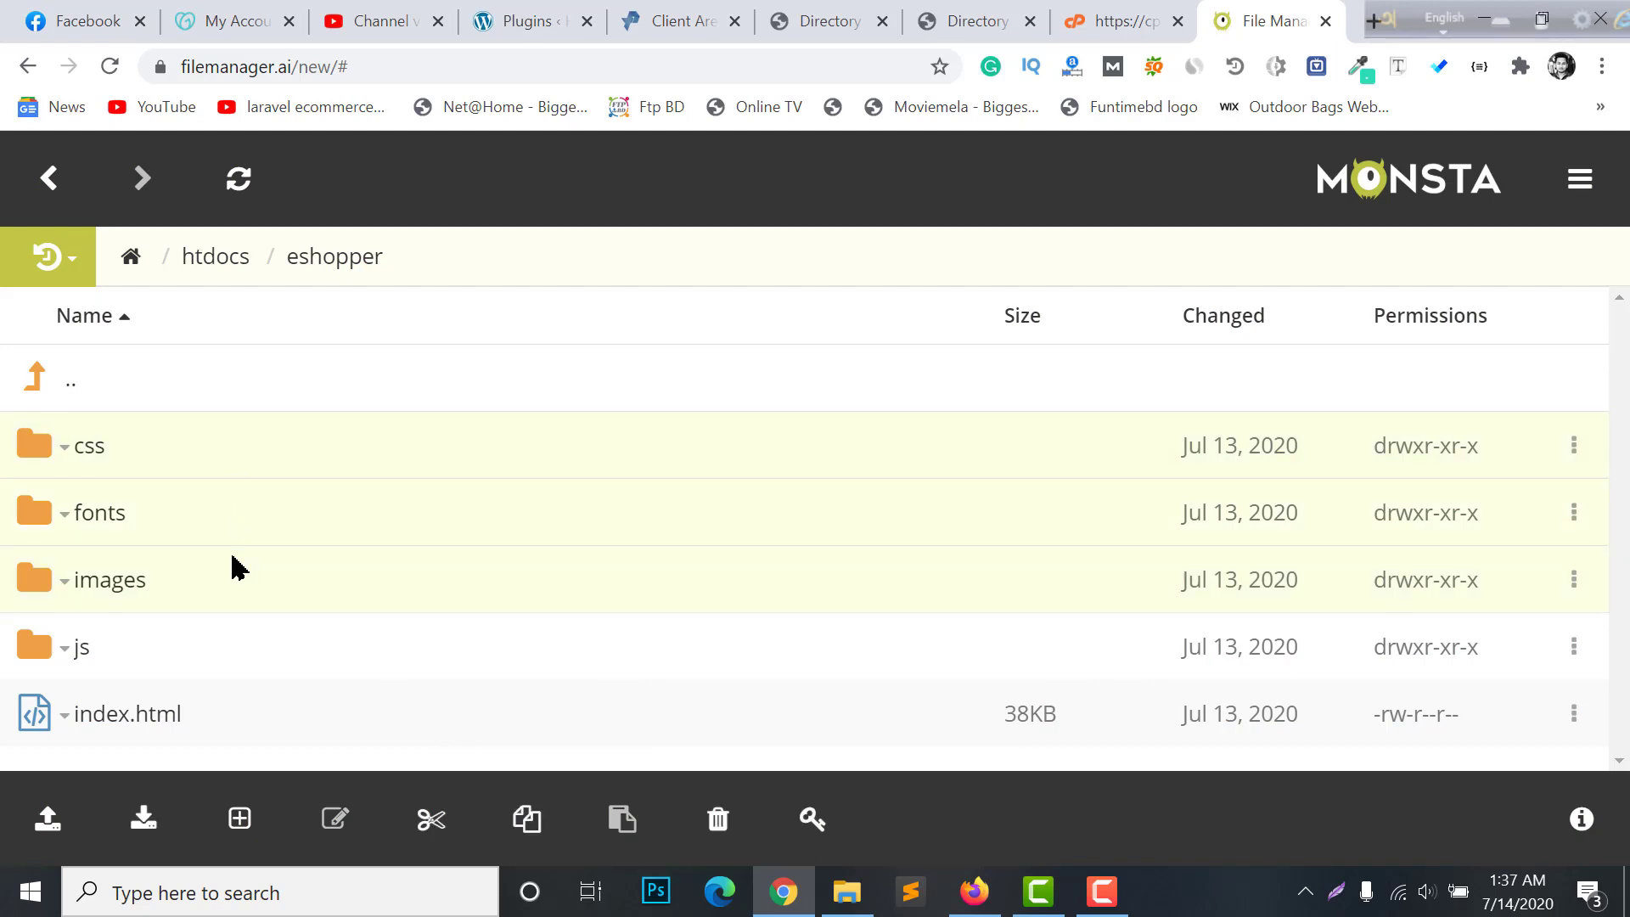
pyautogui.click(252, 653)
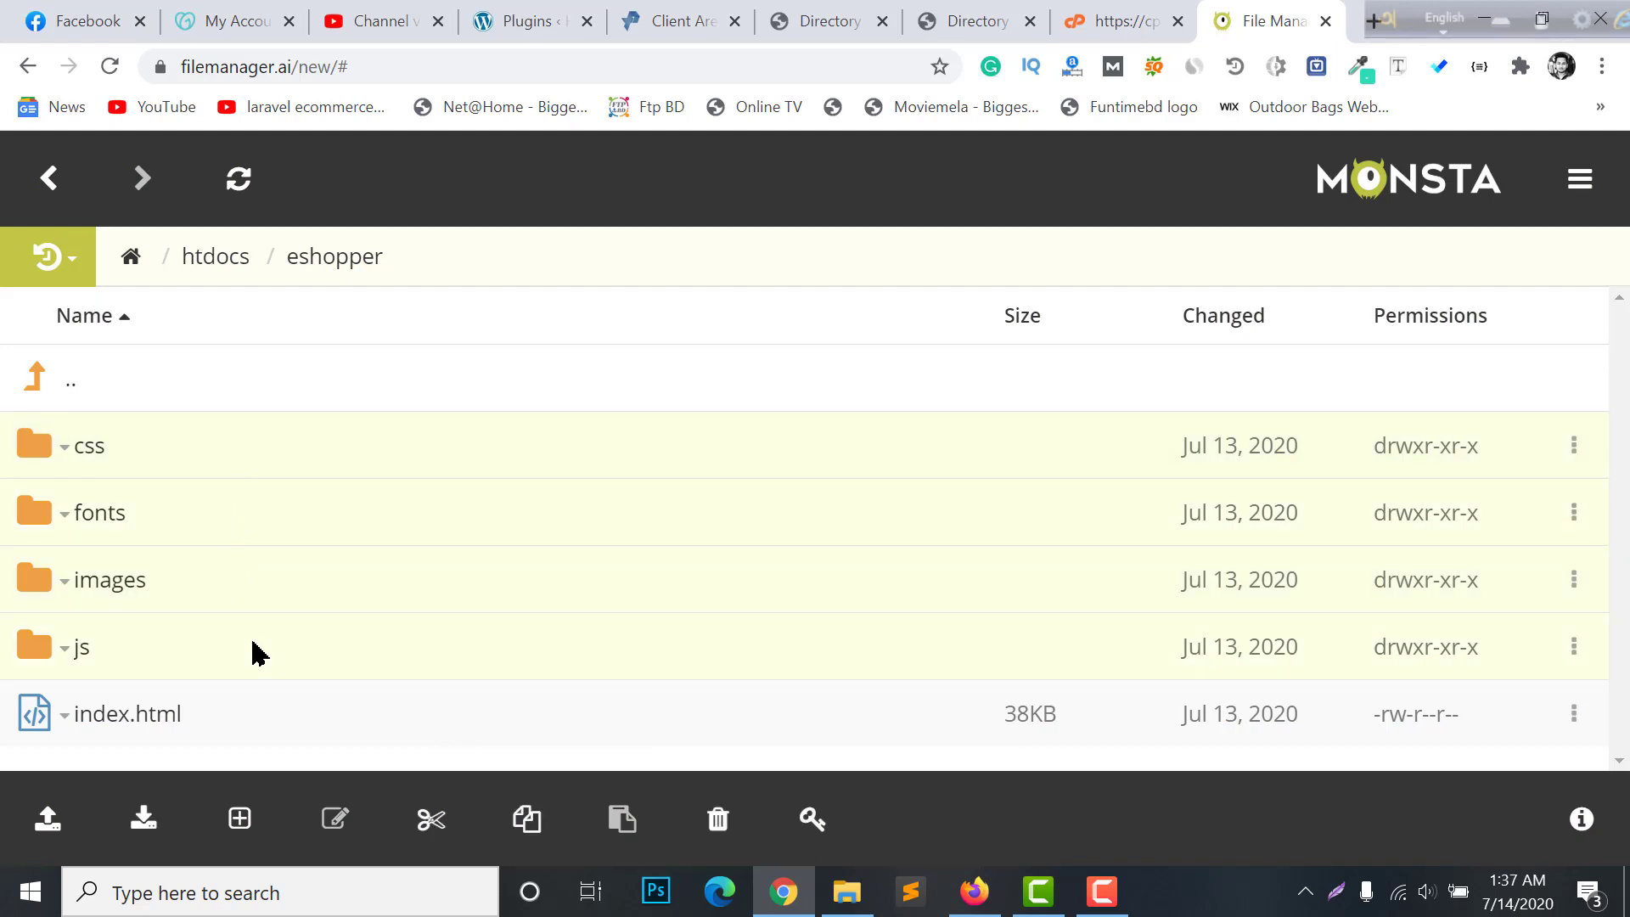
pyautogui.click(283, 720)
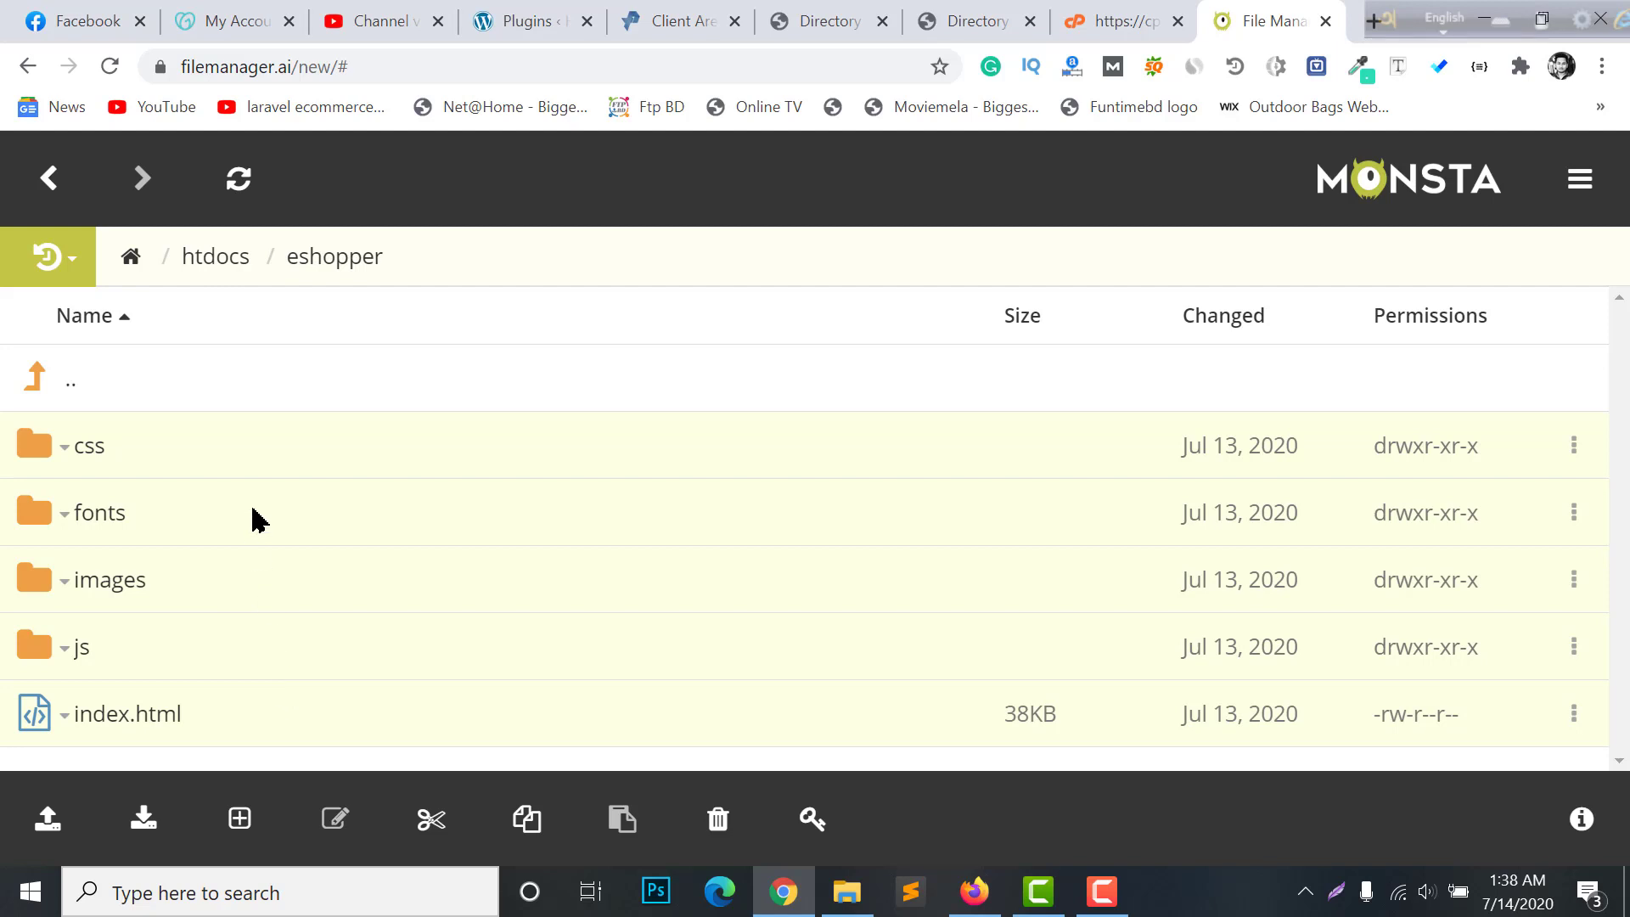
pyautogui.click(424, 830)
# Go back to the htdocs folder, paste the cut site files there and dismiss the resulting dialog.
pyautogui.click(46, 174)
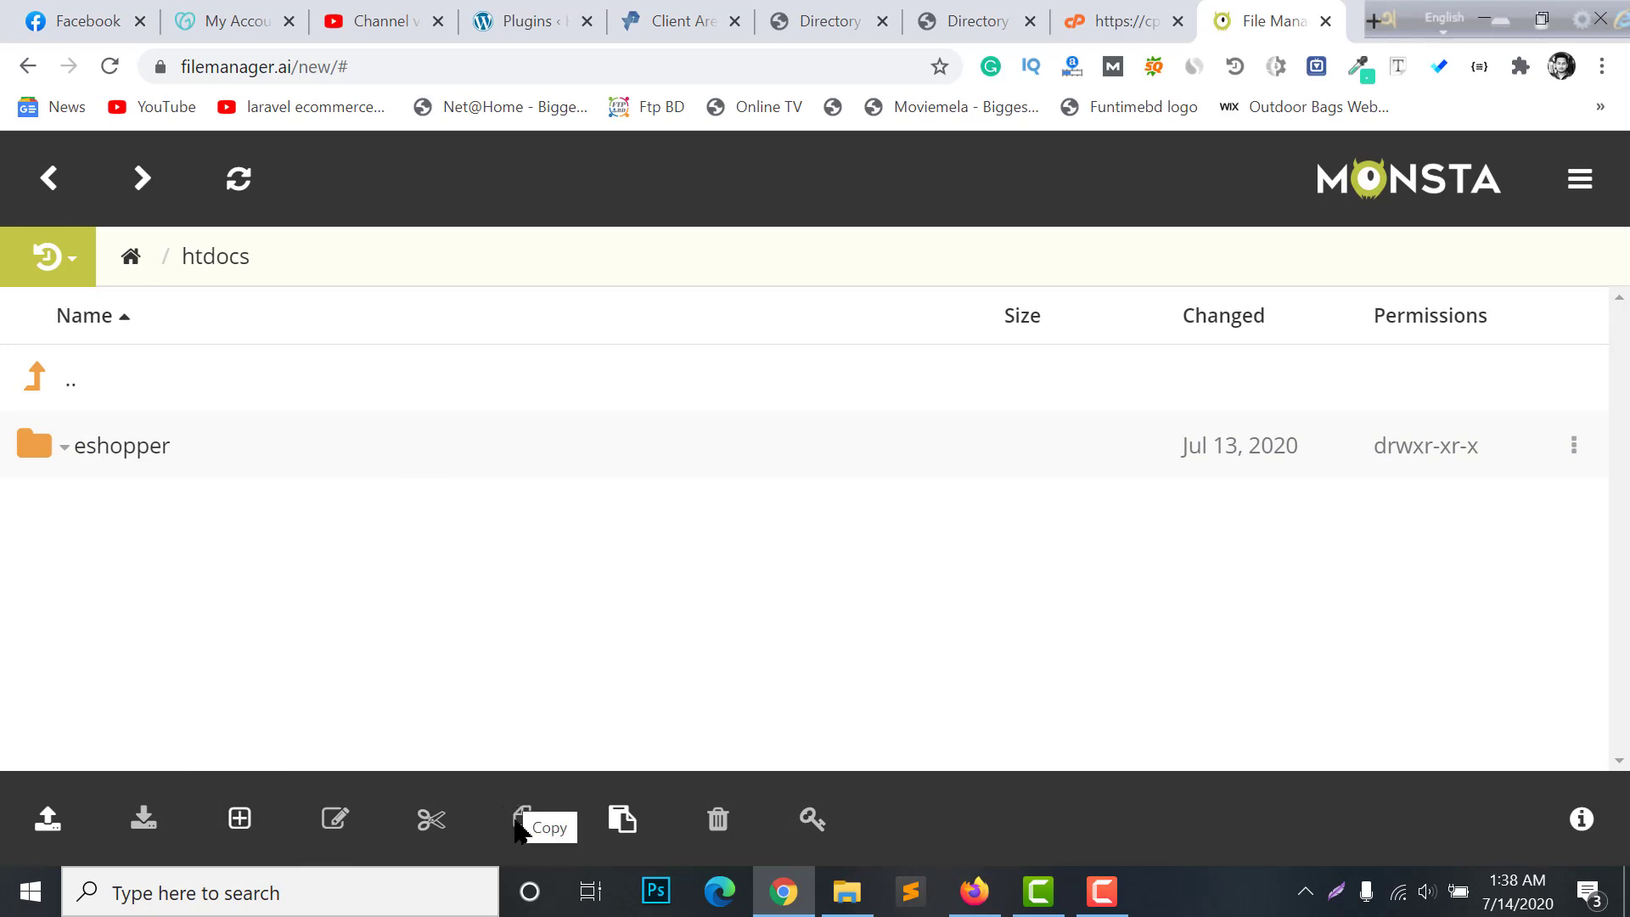
pyautogui.click(619, 820)
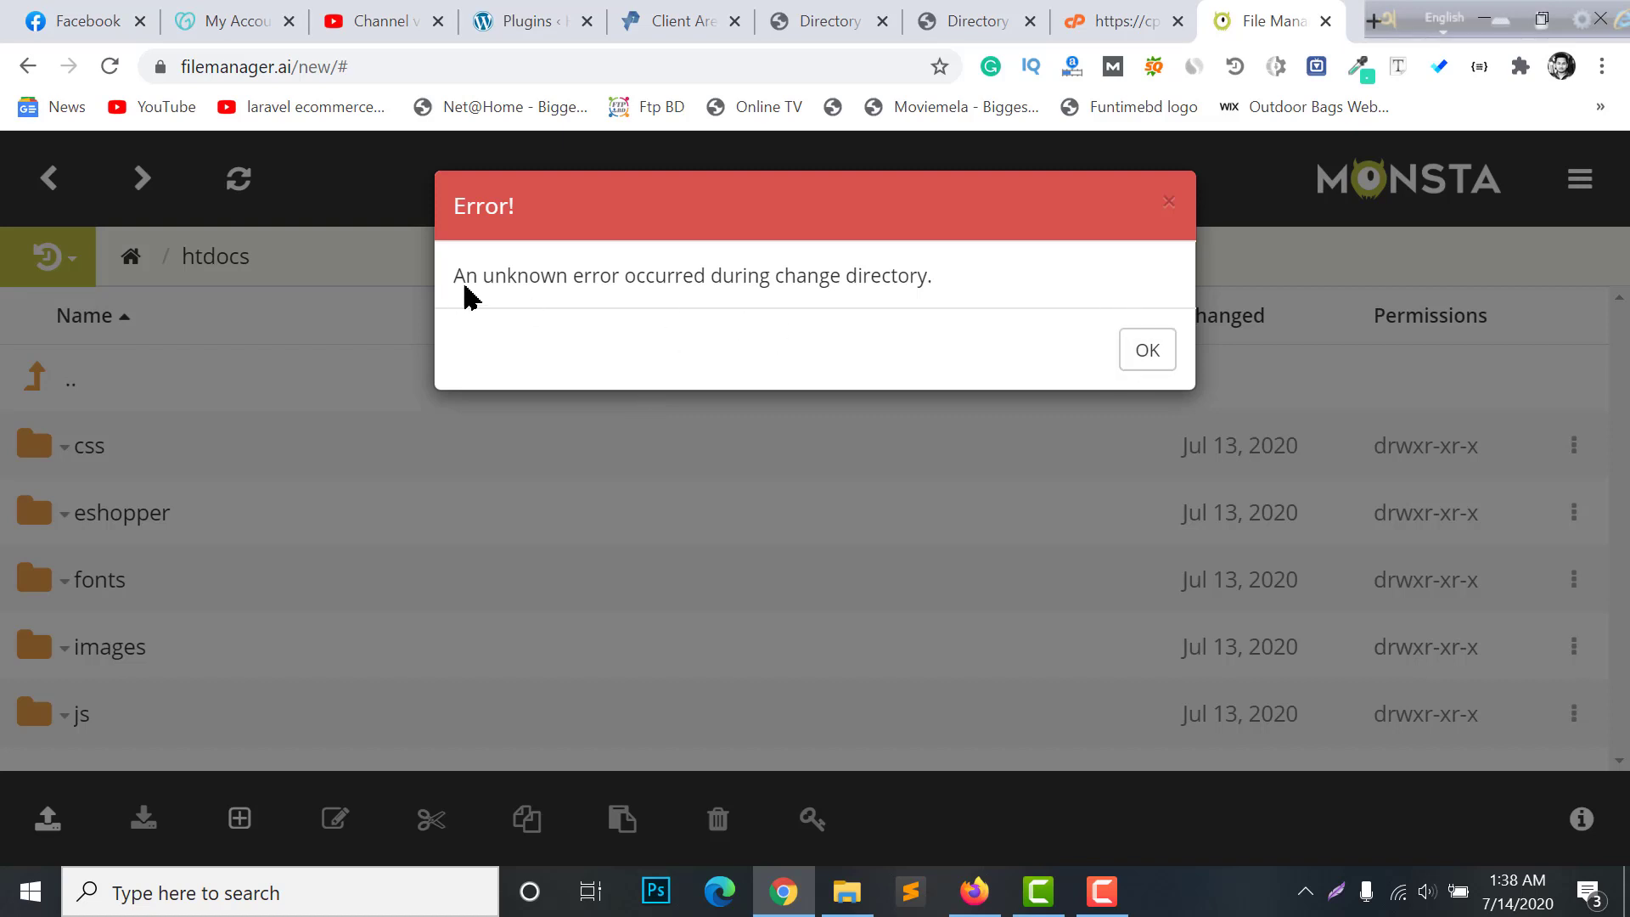
pyautogui.click(1138, 348)
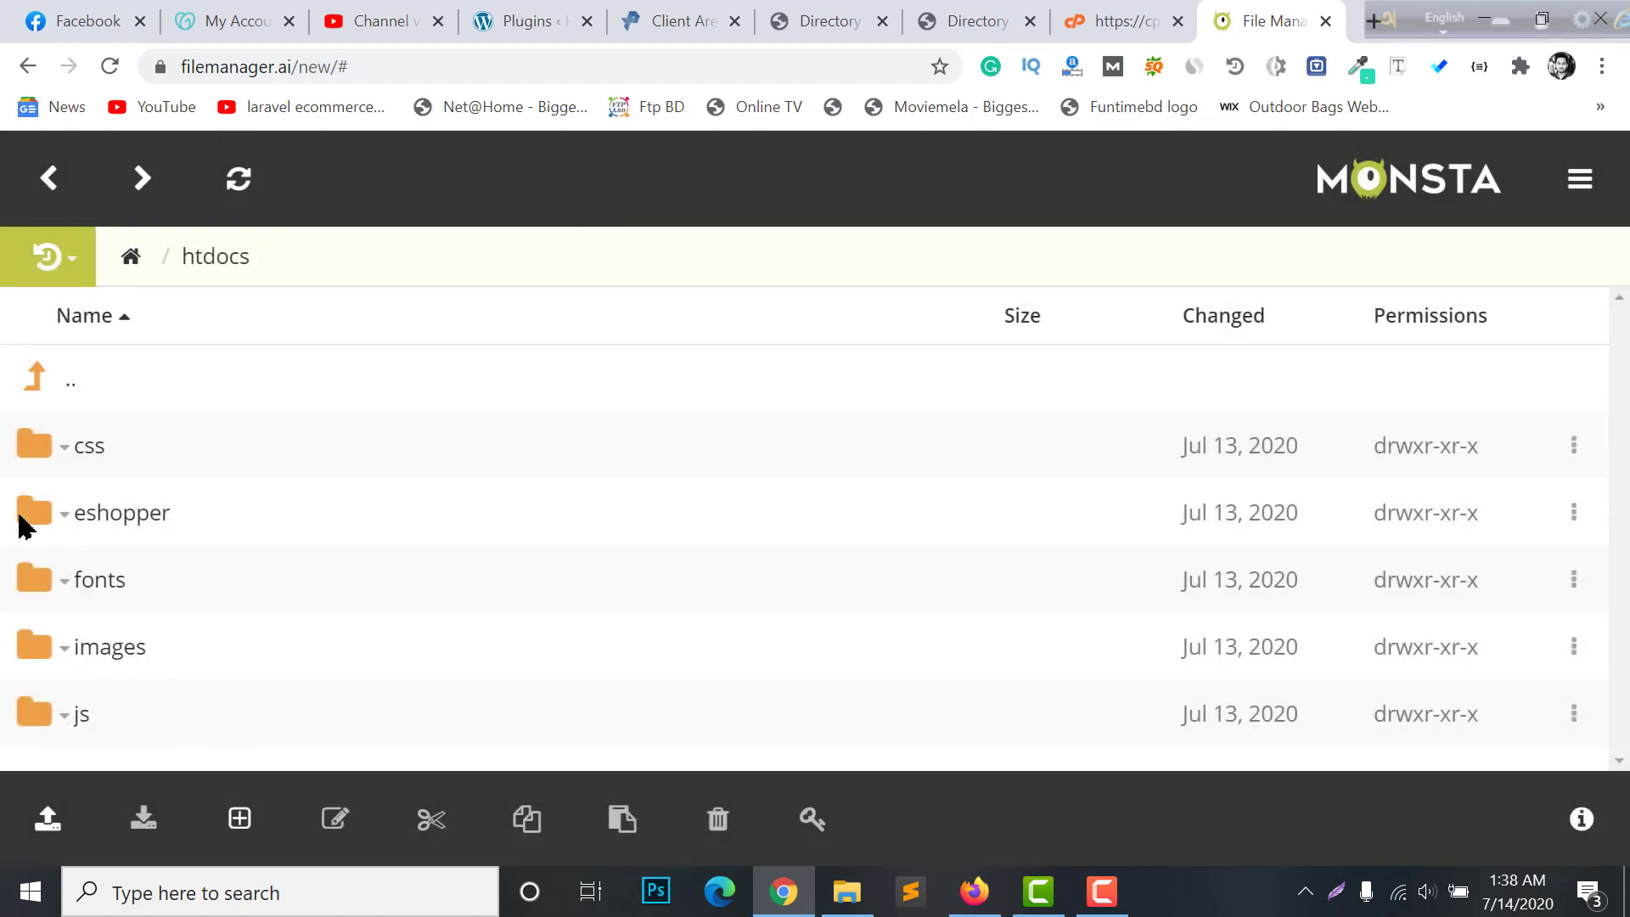
# Cut the leftover index.html from the eshopper folder and paste it into htdocs.
pyautogui.click(24, 515)
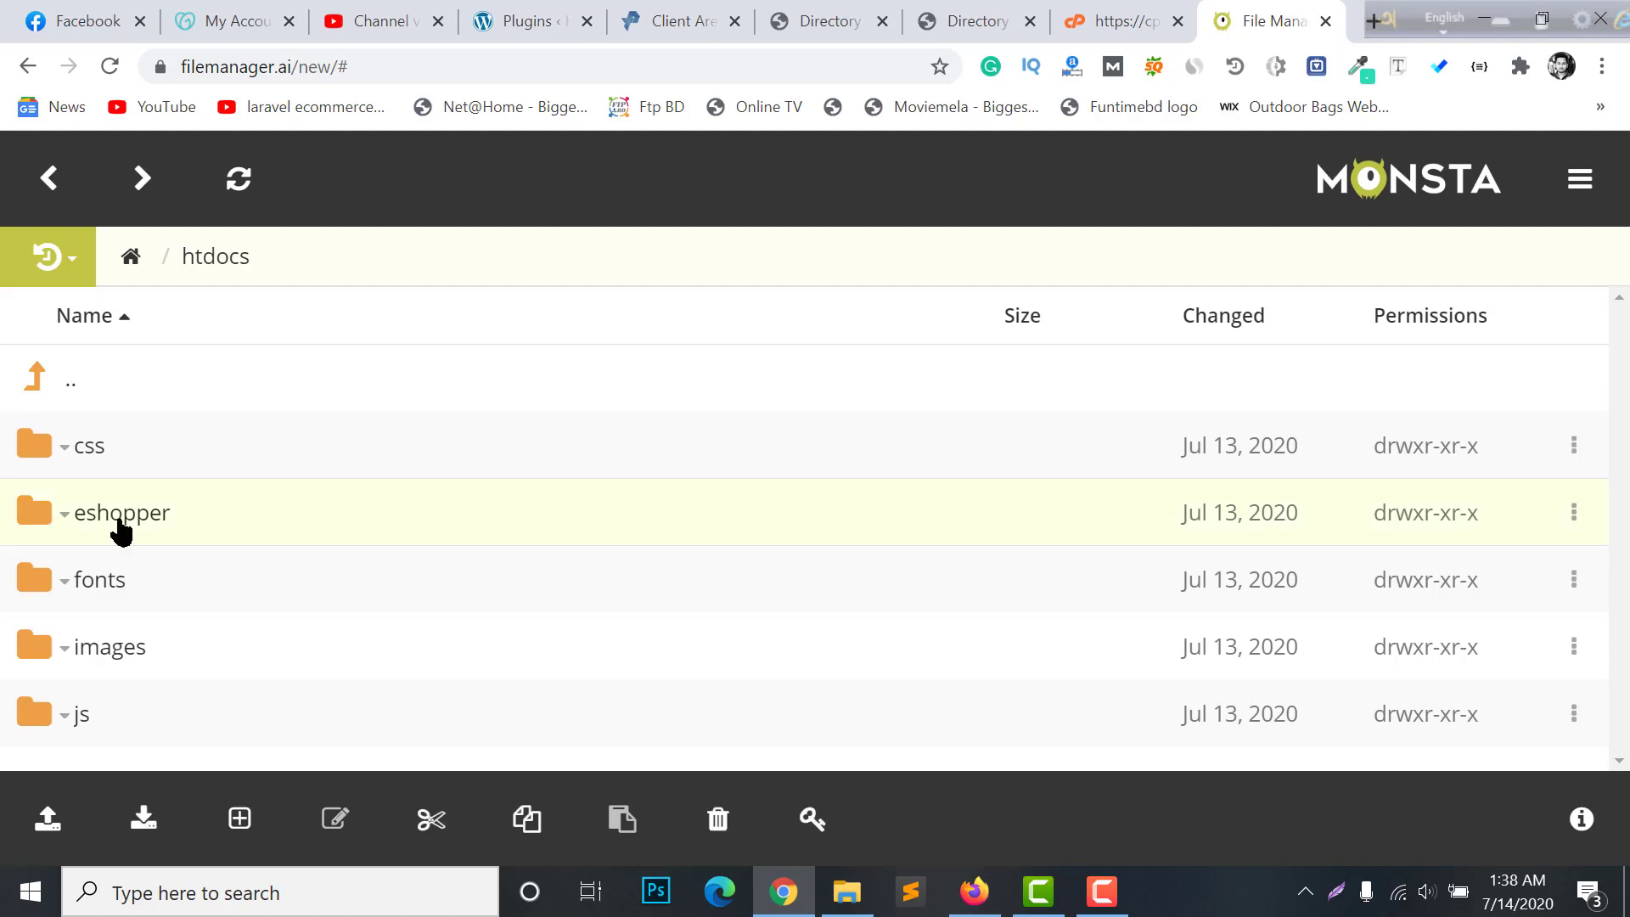
pyautogui.click(154, 515)
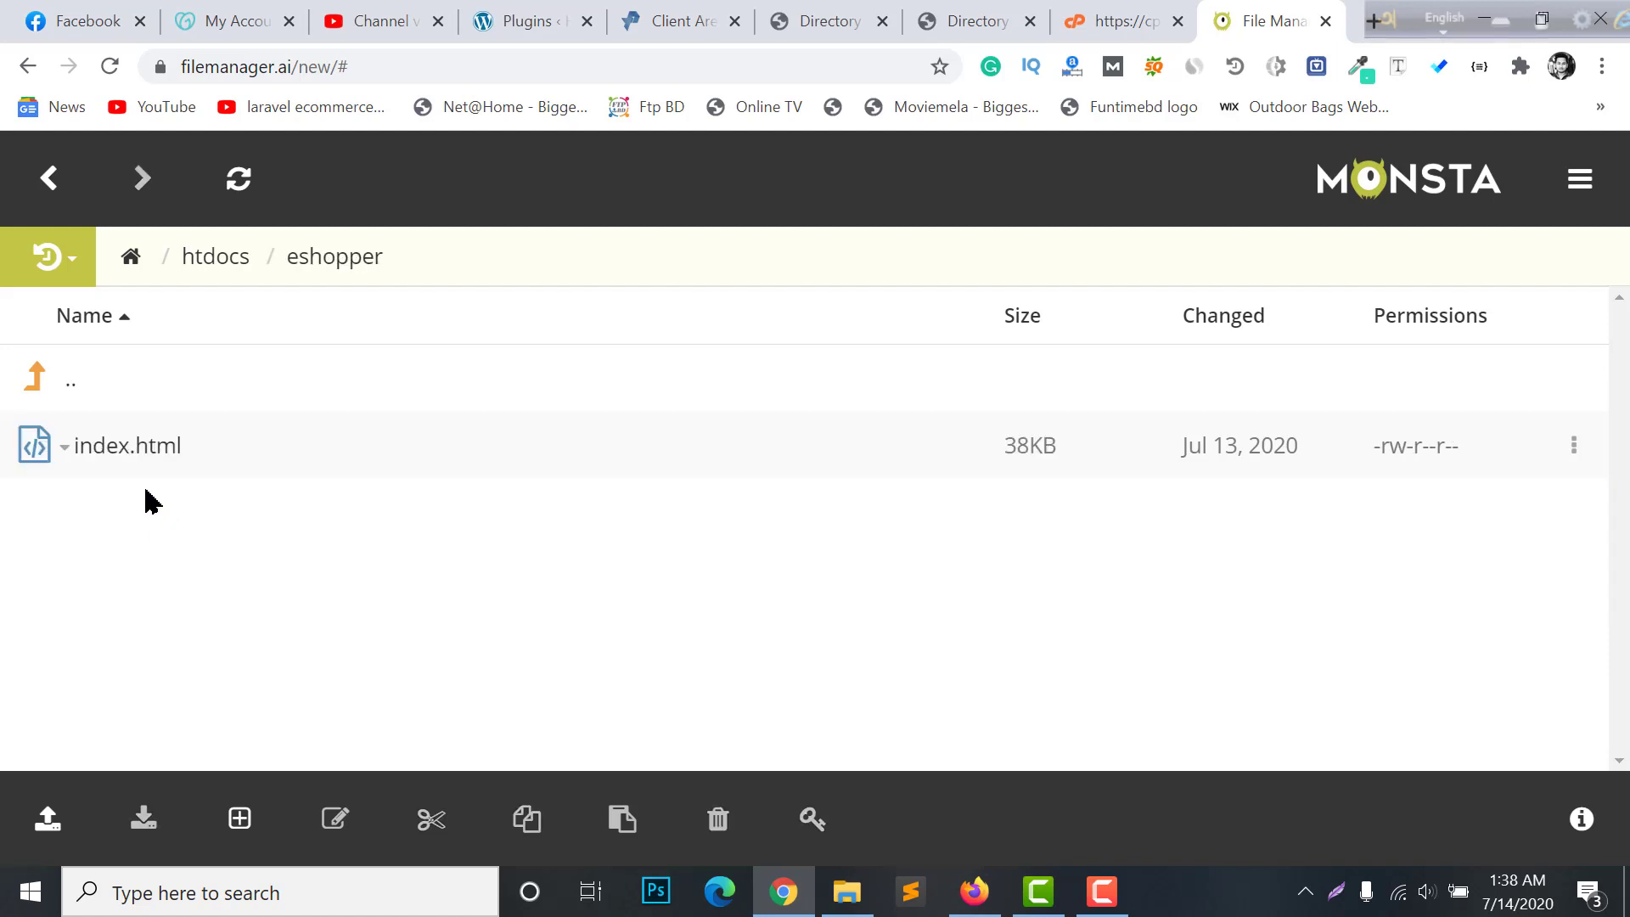
pyautogui.click(314, 455)
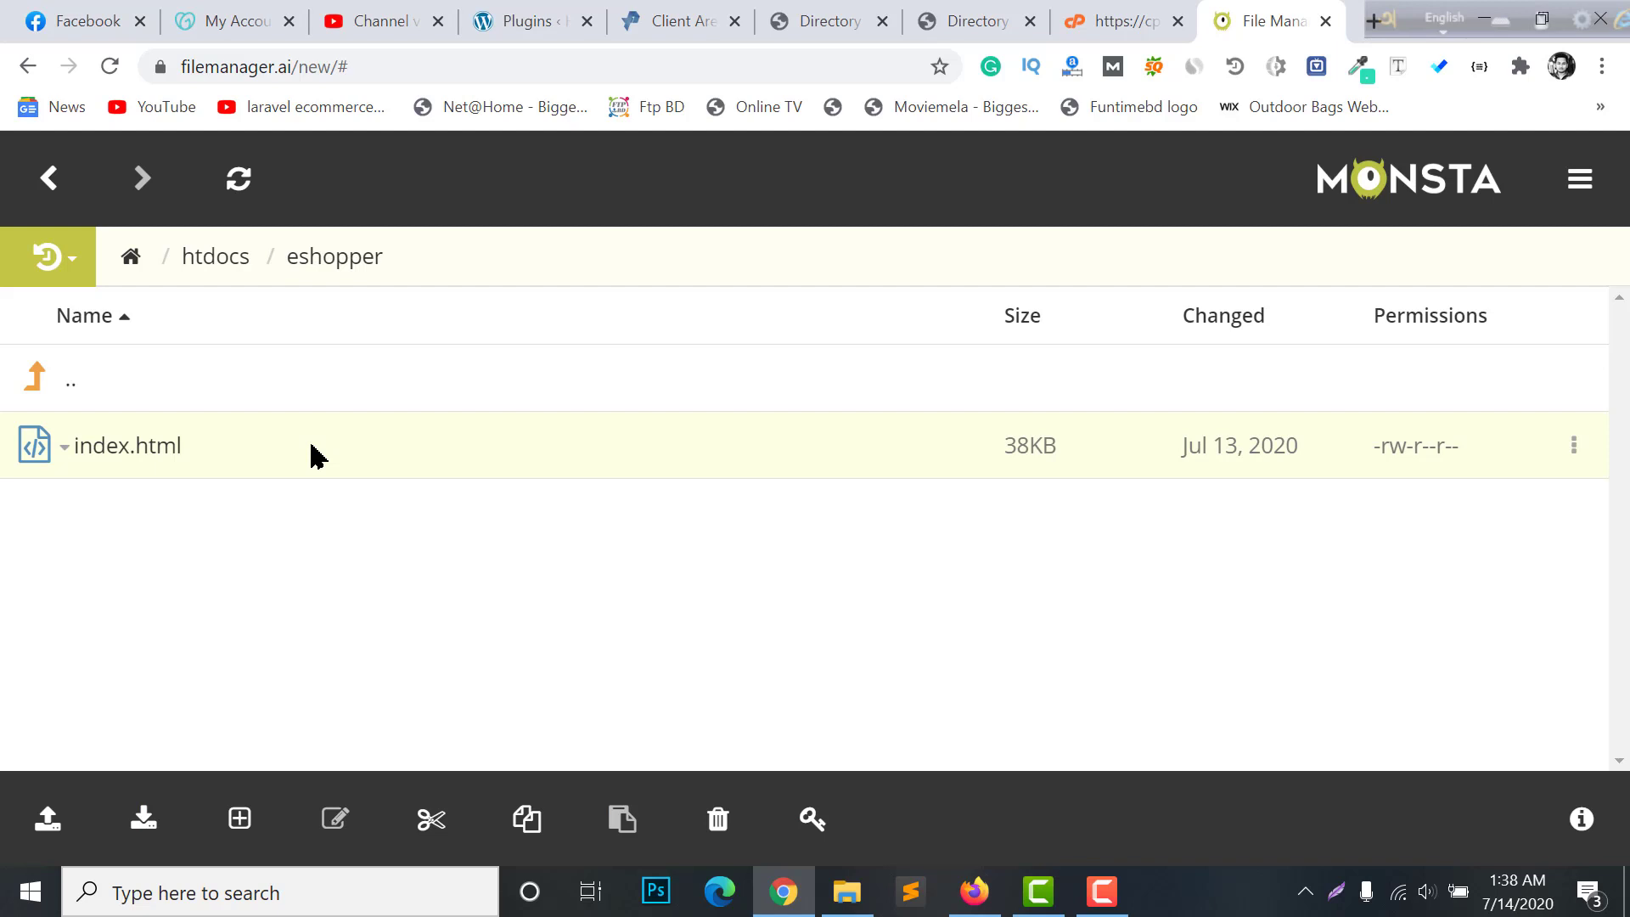
pyautogui.click(437, 828)
pyautogui.click(38, 389)
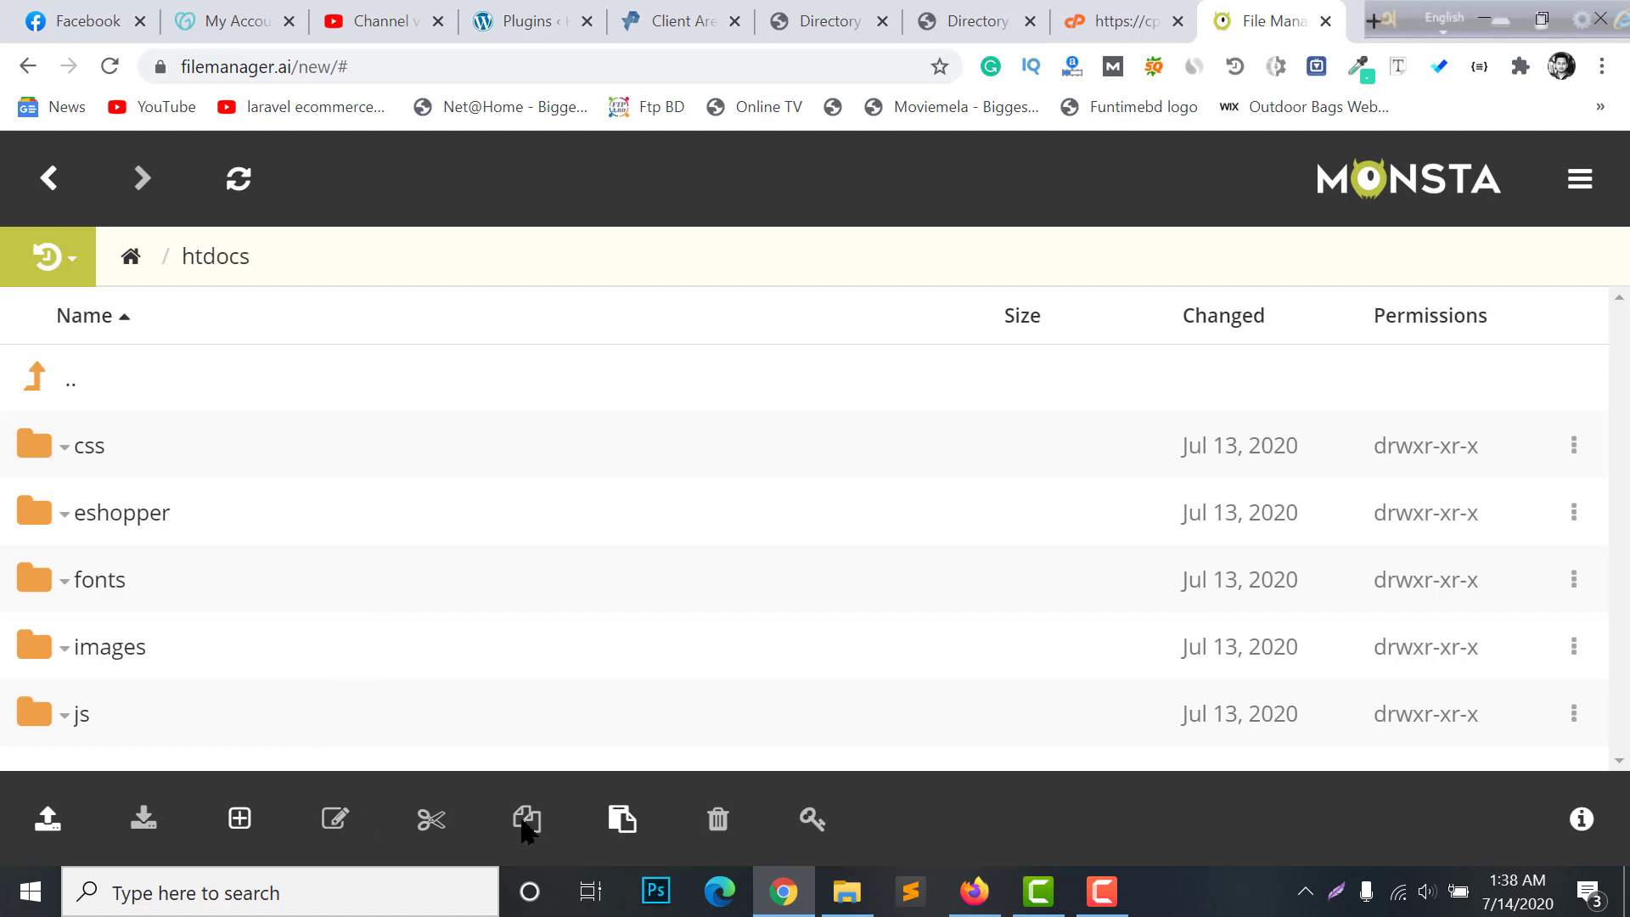
pyautogui.click(621, 821)
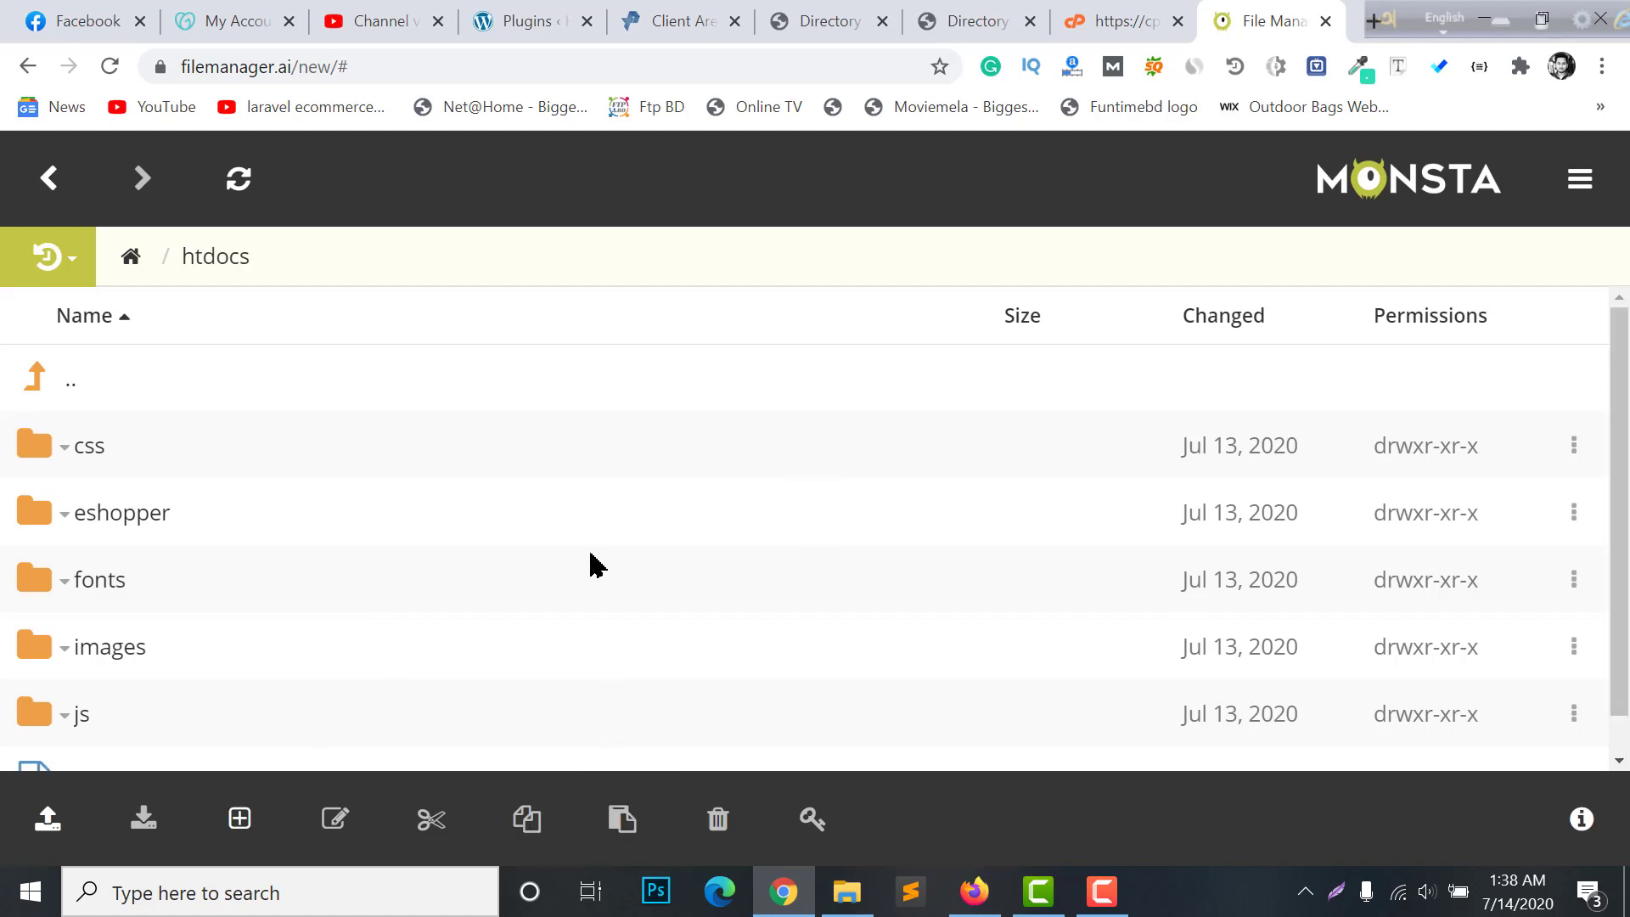
# Delete the emptied eshopper folder from htdocs and confirm the deletion.
pyautogui.scroll(-1, 306, 654)
pyautogui.scroll(1, 128, 553)
pyautogui.scroll(-1, 129, 612)
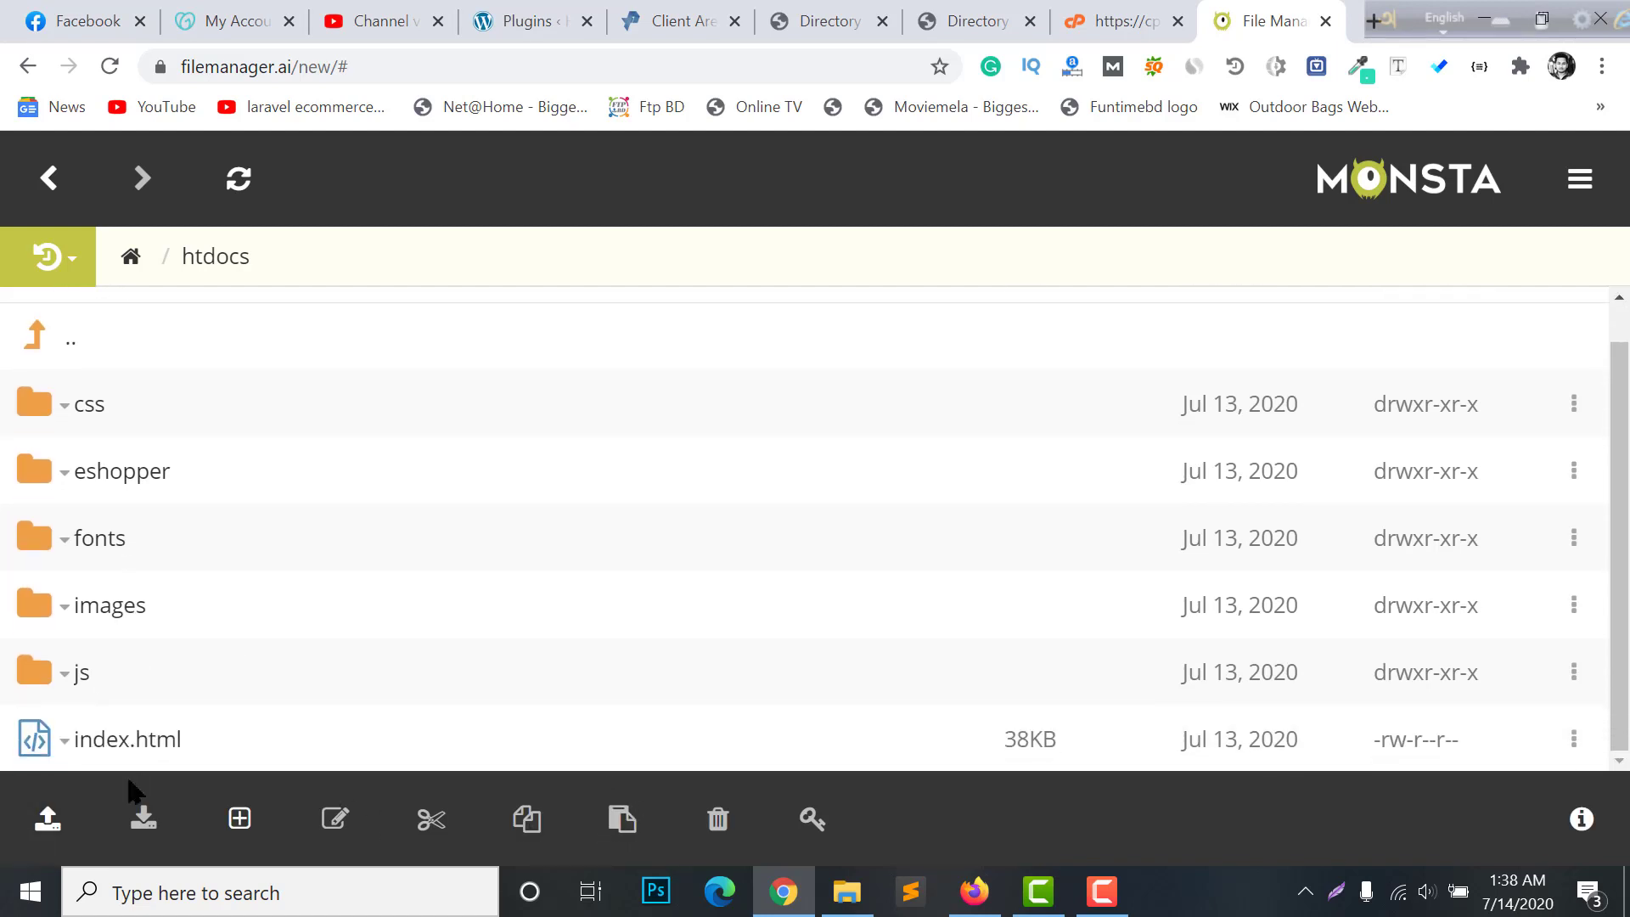
pyautogui.rightClick(157, 482)
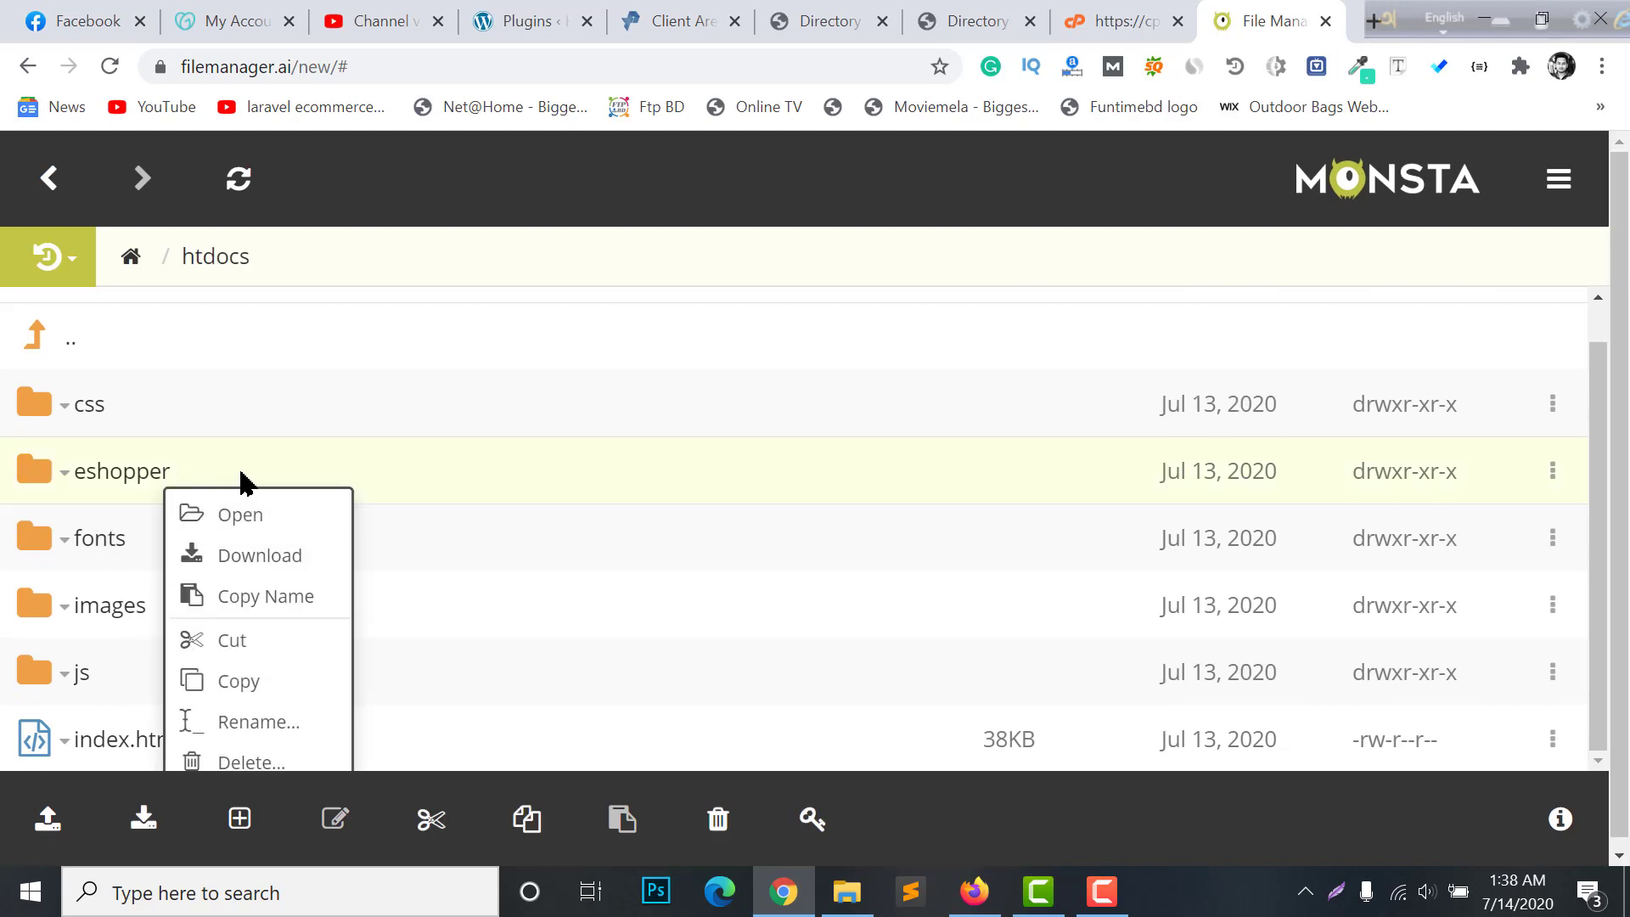
pyautogui.click(253, 762)
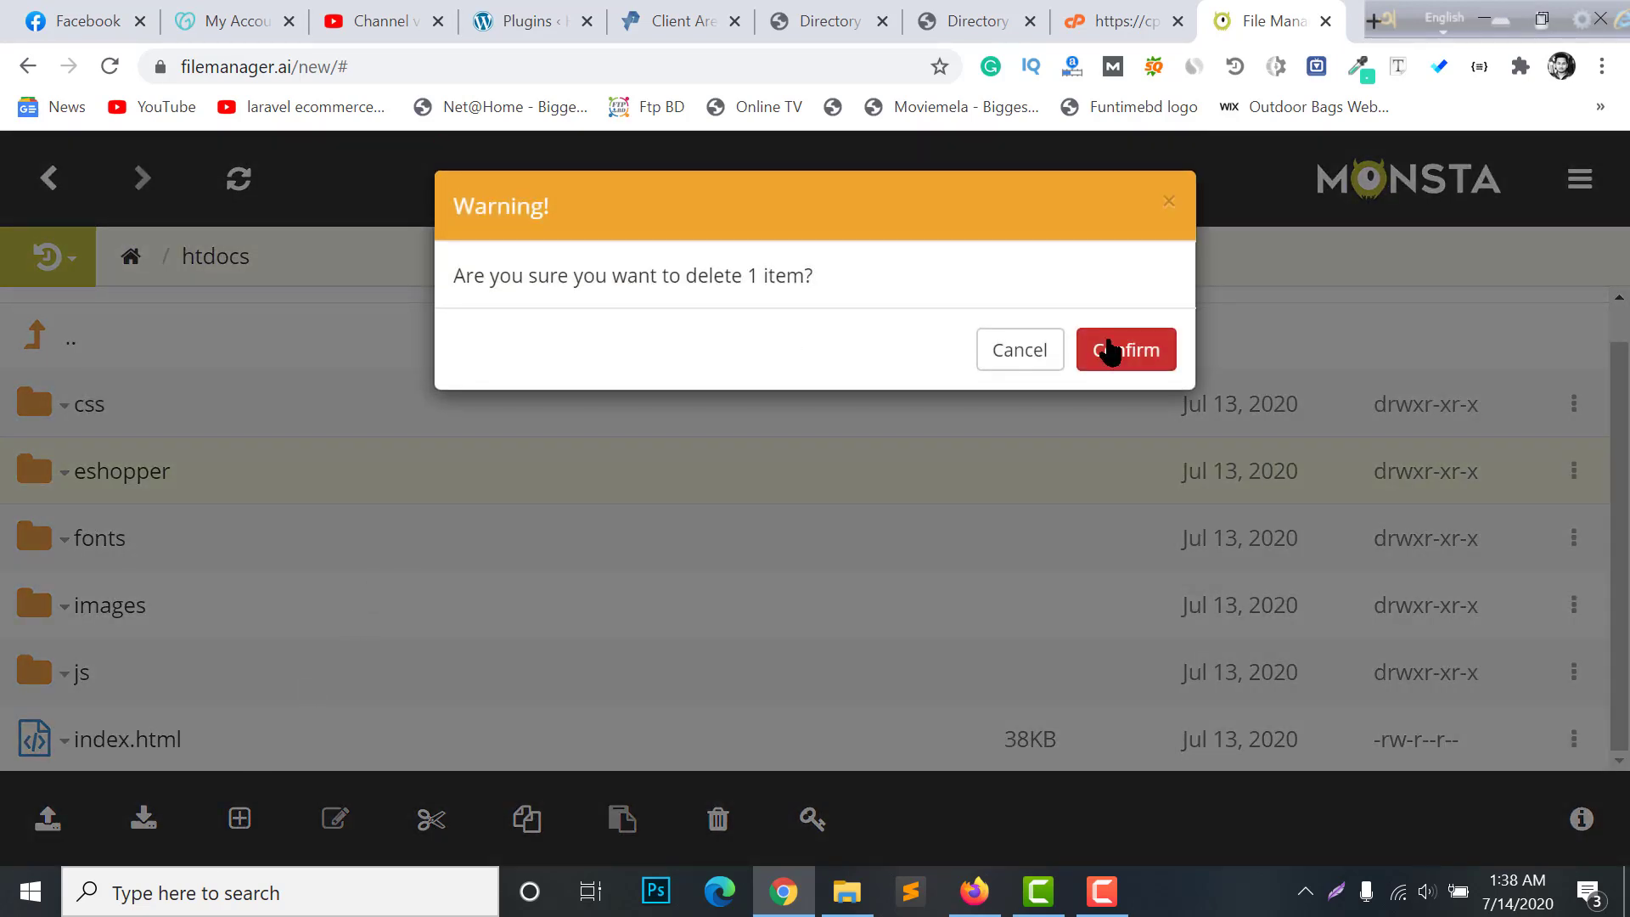
pyautogui.click(1112, 351)
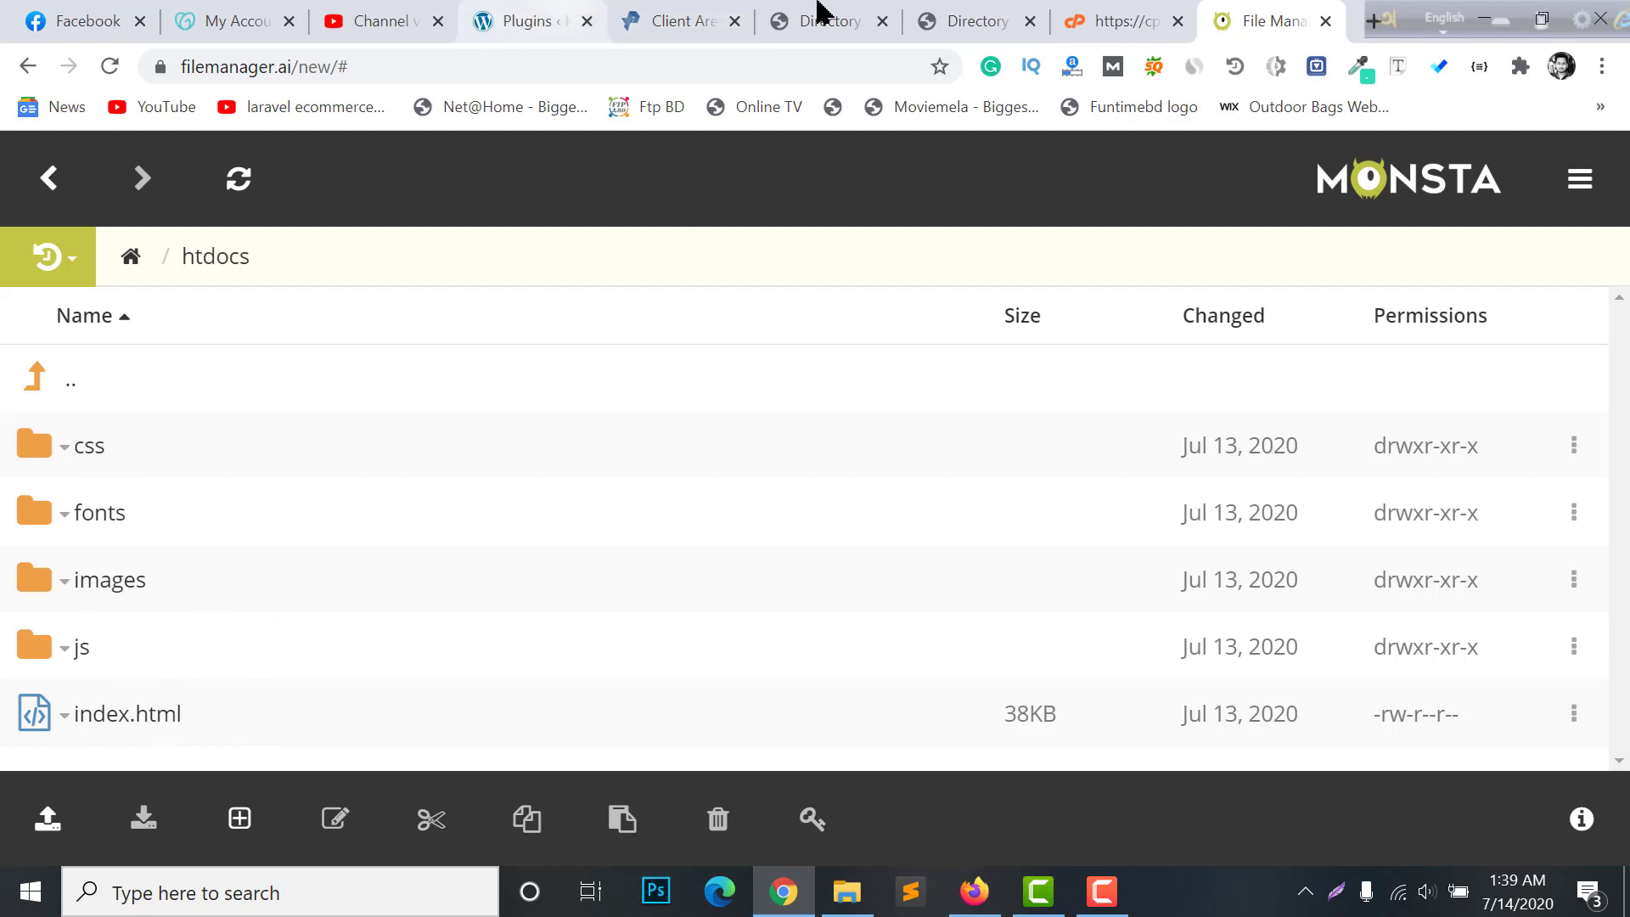
# Reload the live wpmethods.unaux.com page and look through its homepage from header to product sections.
pyautogui.click(973, 11)
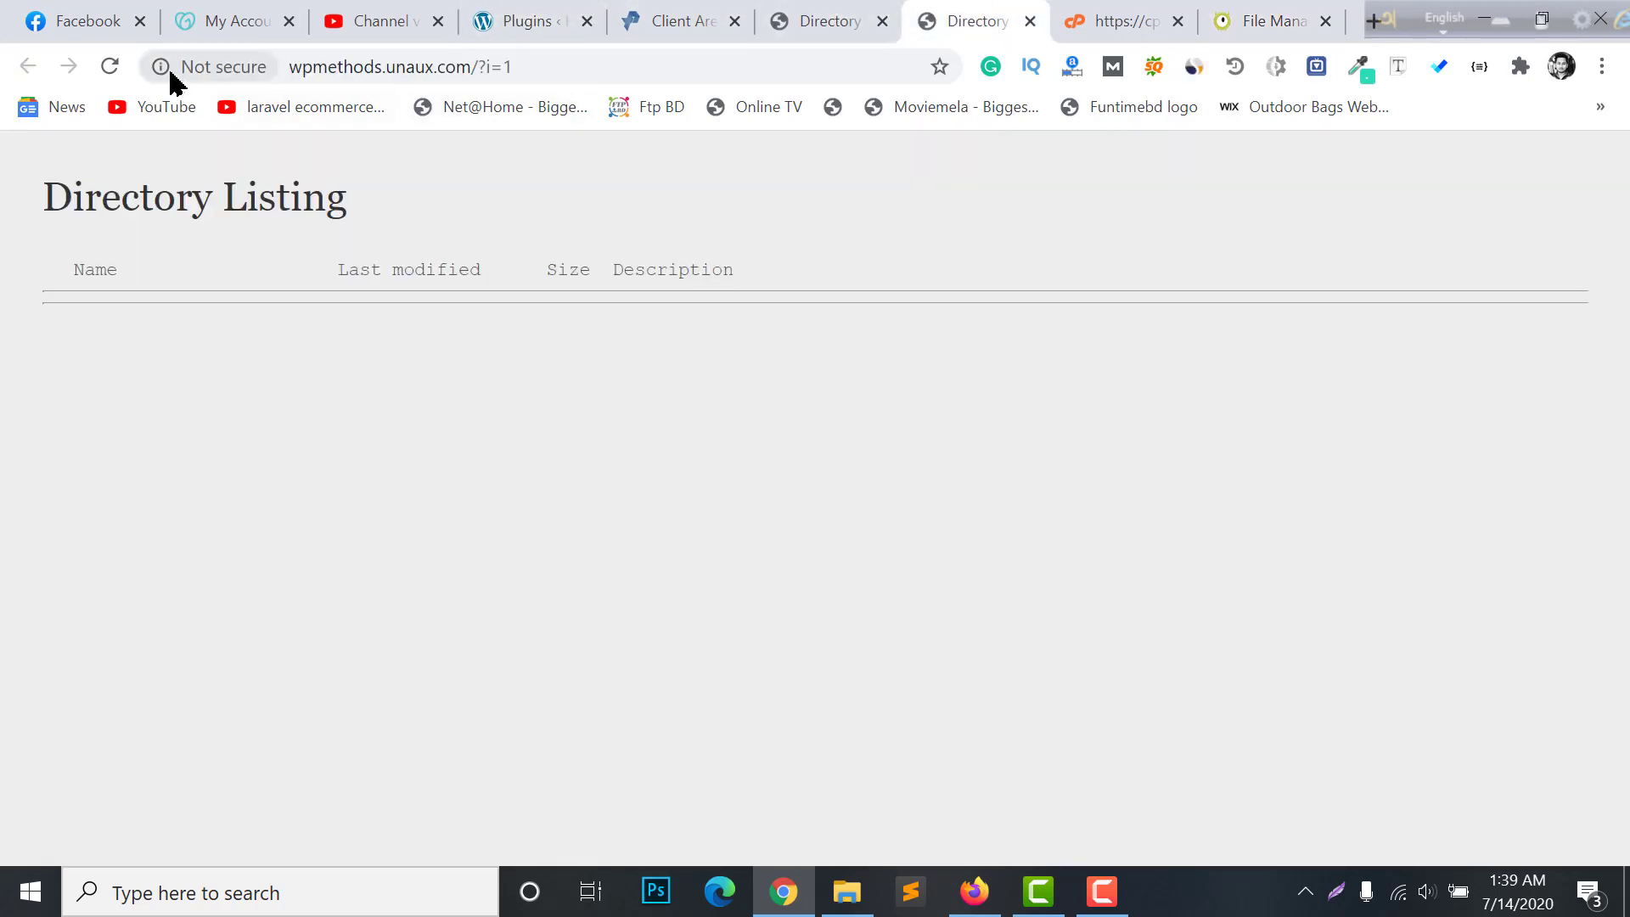
pyautogui.click(109, 67)
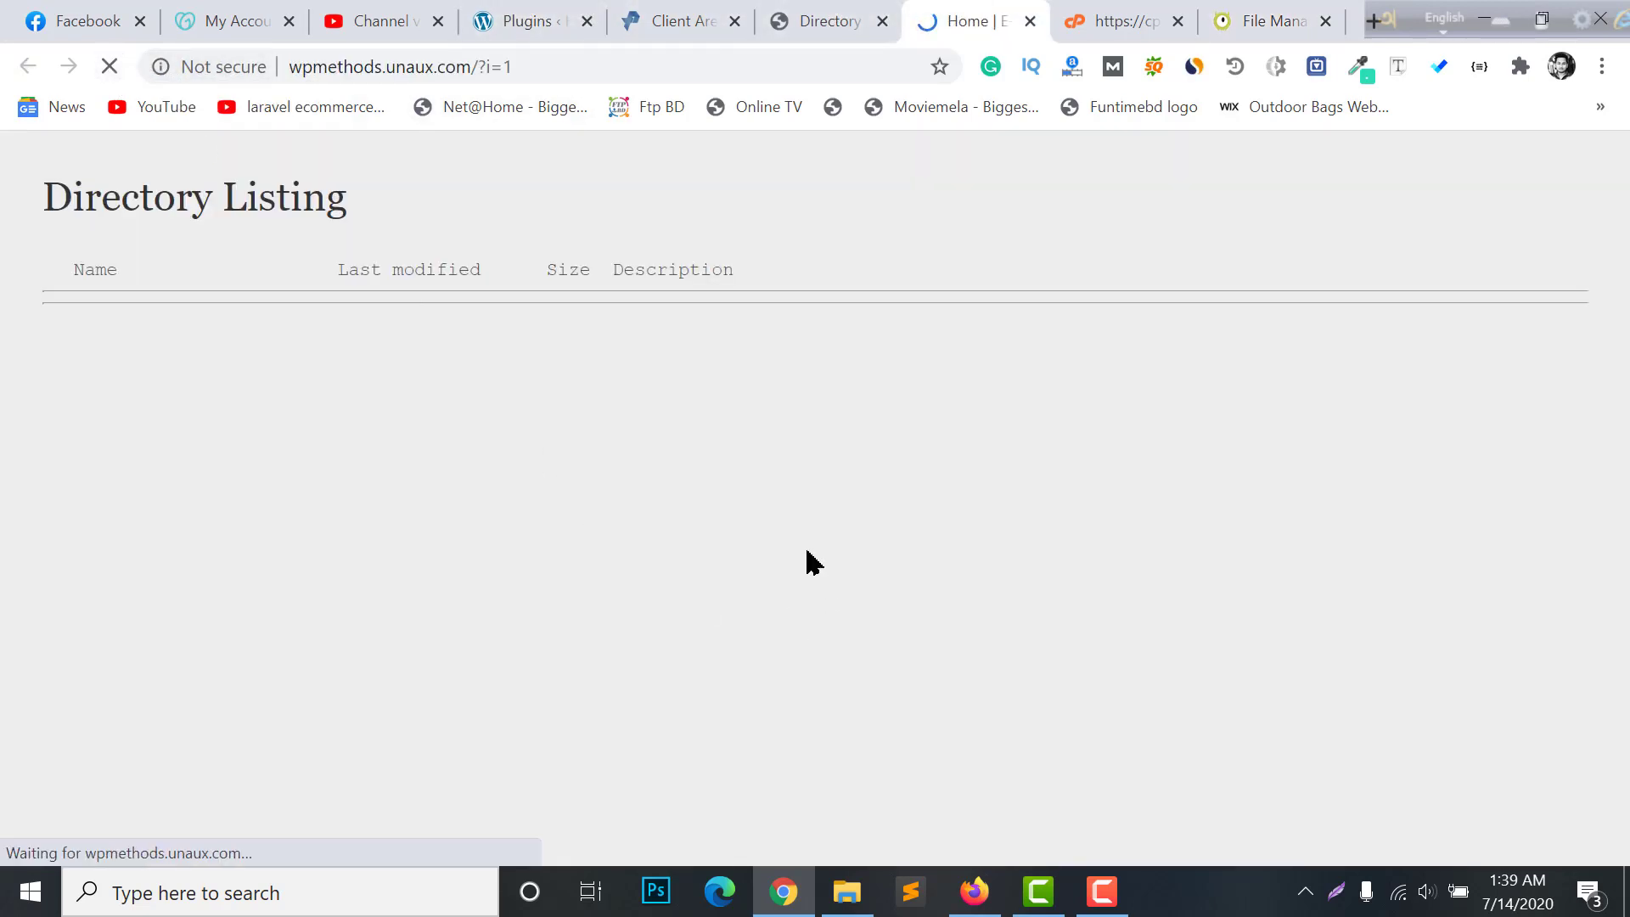
pyautogui.scroll(-12, 1057, 434)
pyautogui.scroll(12, 1057, 434)
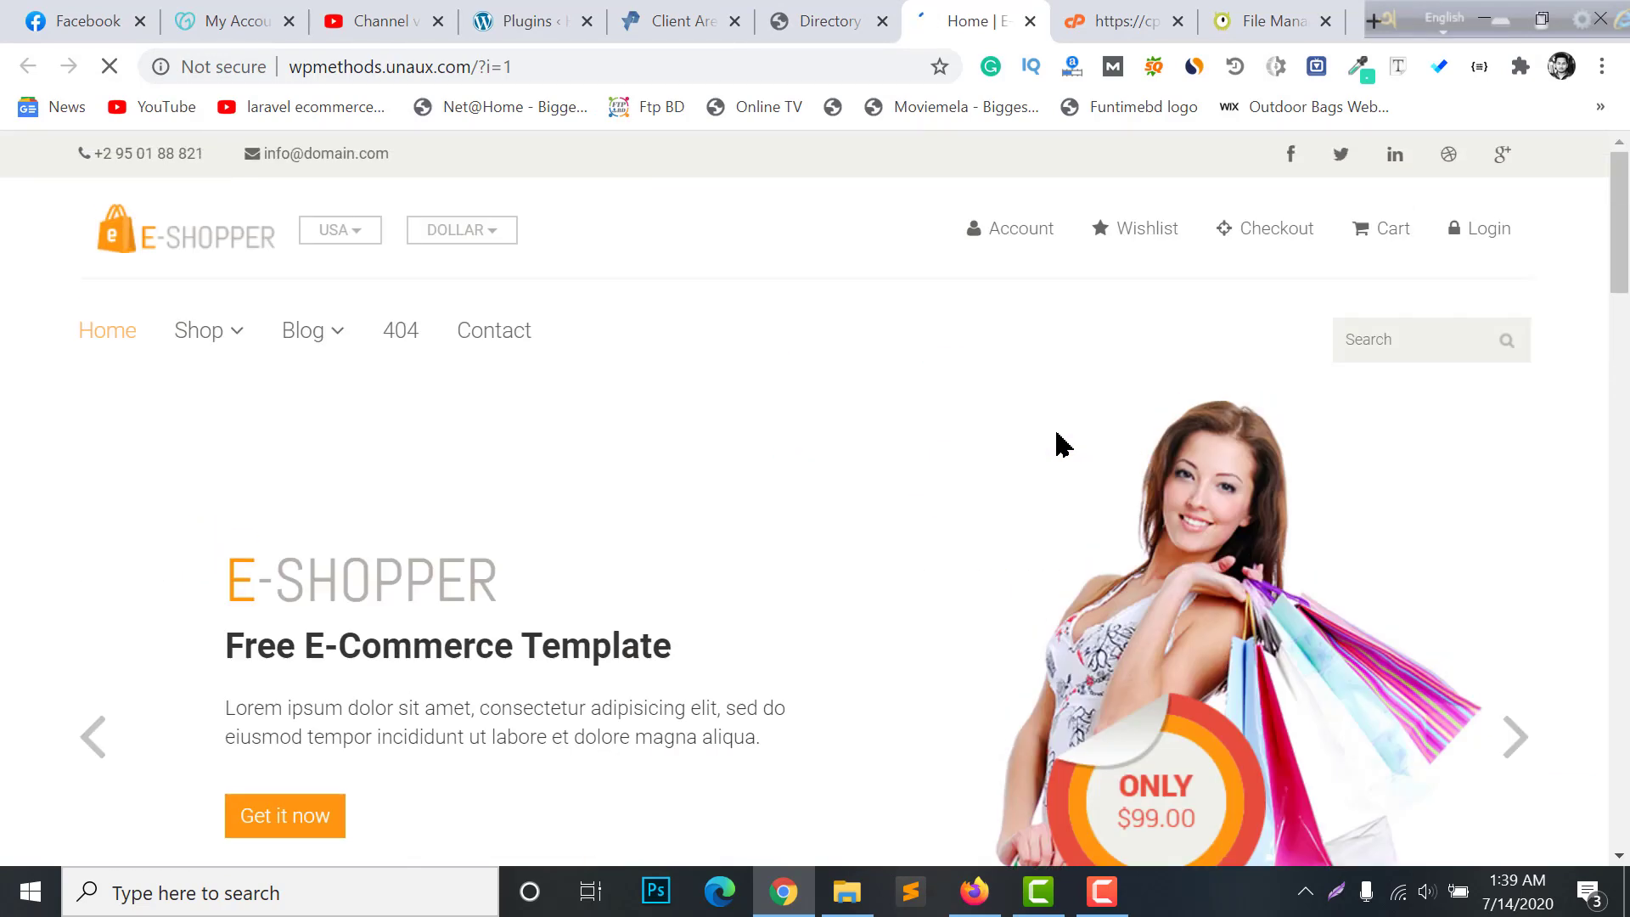
pyautogui.scroll(-15, 1057, 443)
pyautogui.scroll(13, 1057, 443)
pyautogui.scroll(-5, 1057, 443)
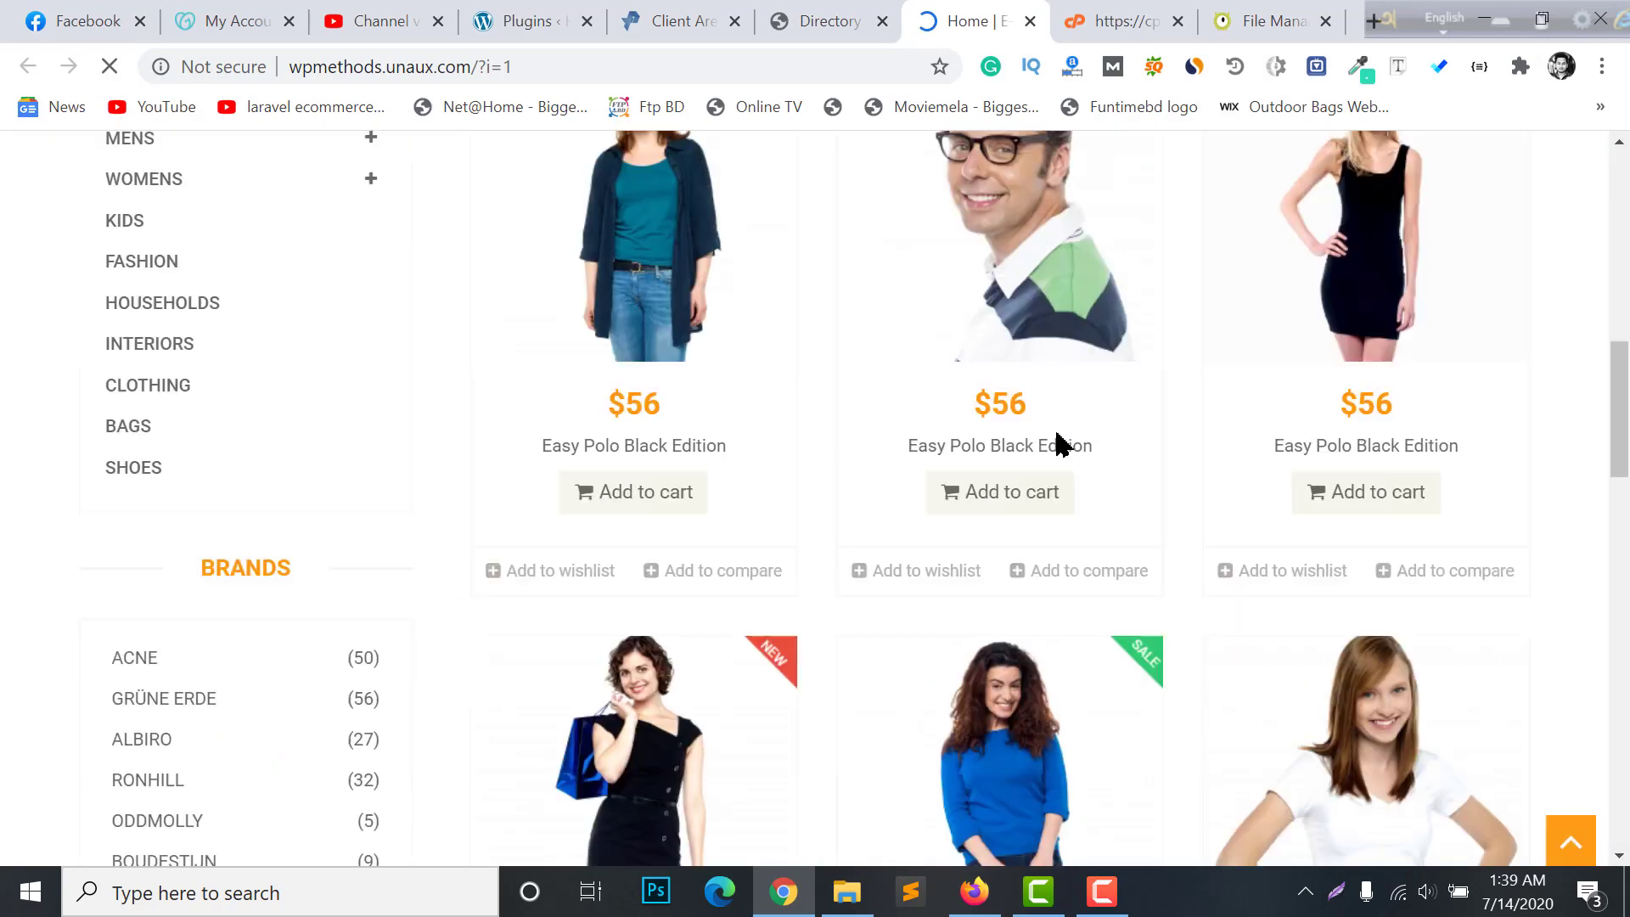
pyautogui.scroll(-5, 1057, 443)
pyautogui.scroll(15, 1055, 440)
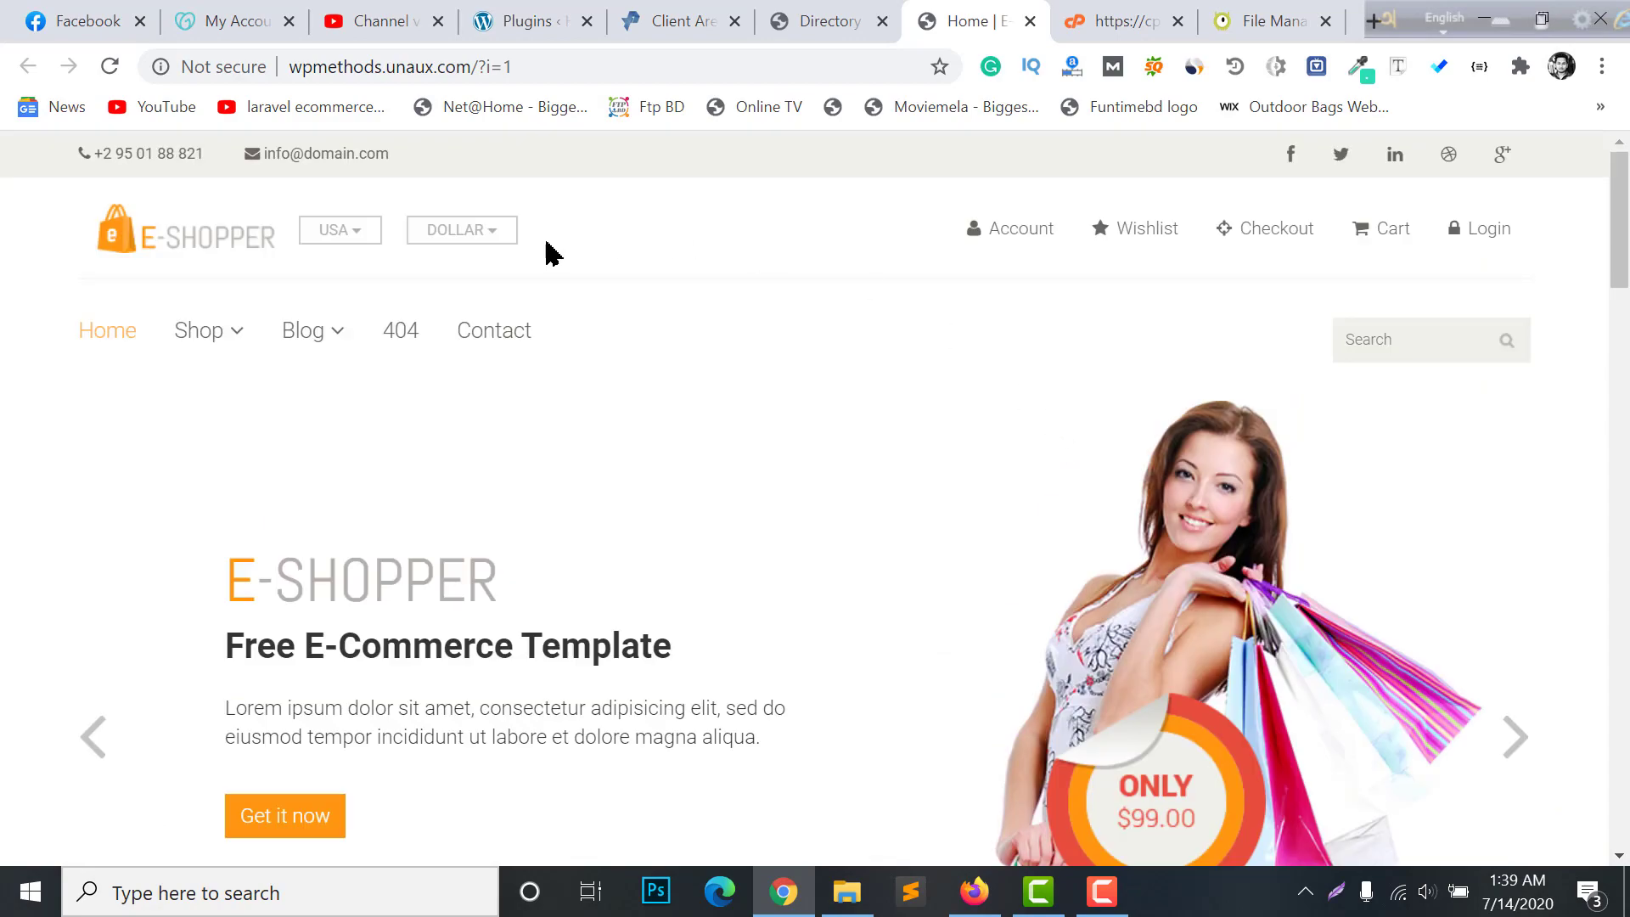
pyautogui.scroll(-15, 600, 394)
pyautogui.scroll(5, 866, 411)
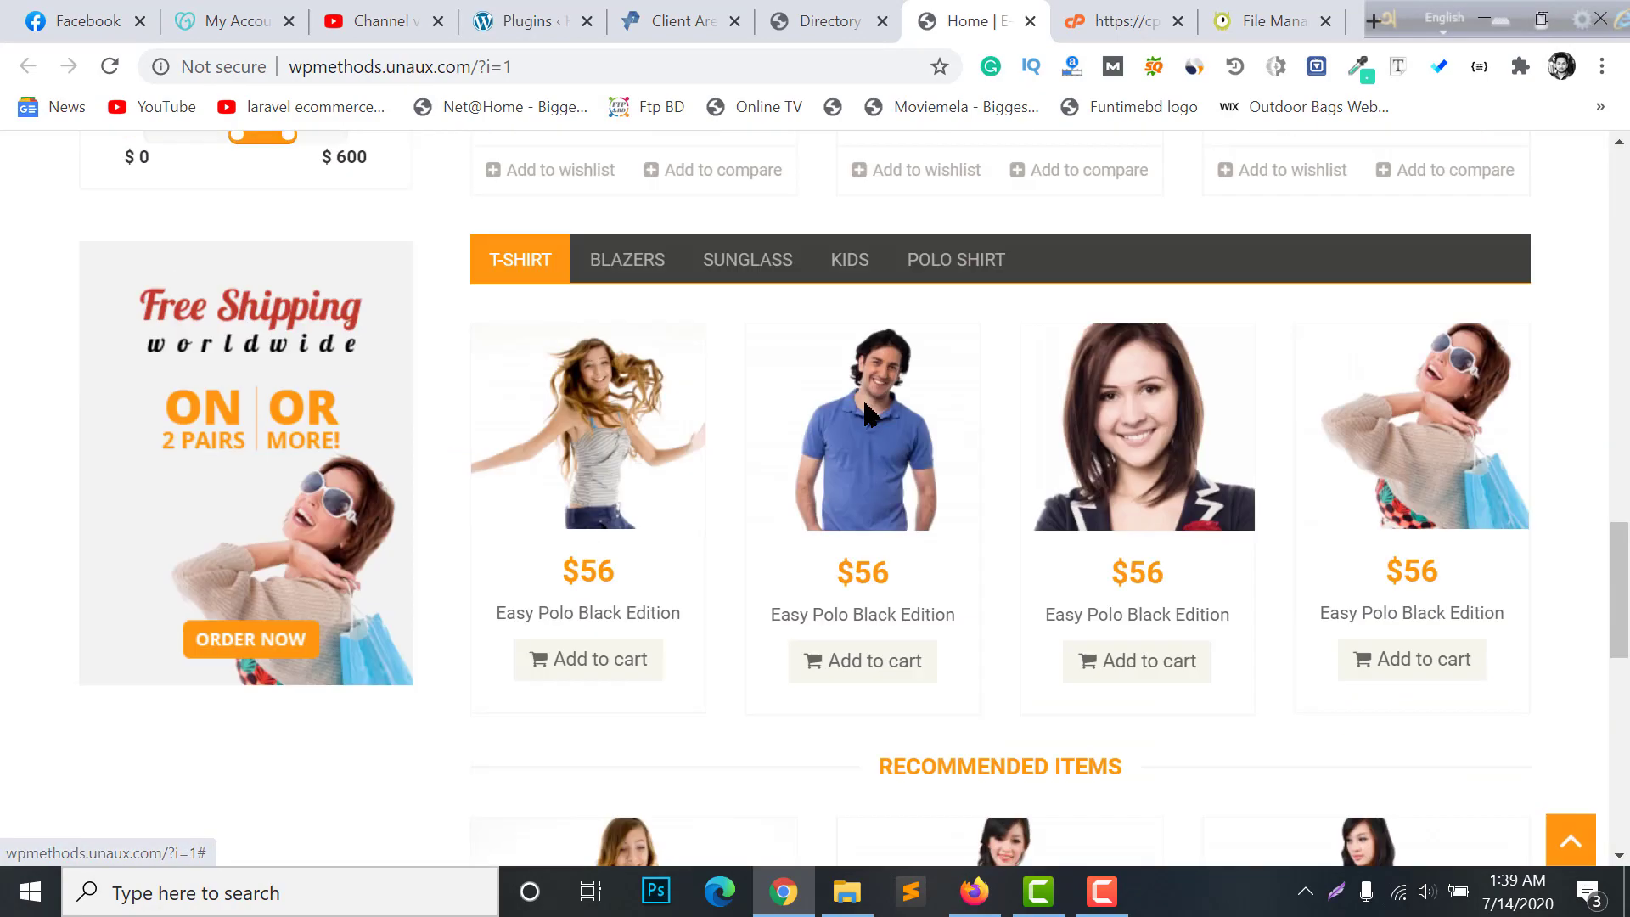
pyautogui.scroll(10, 866, 411)
pyautogui.click(862, 17)
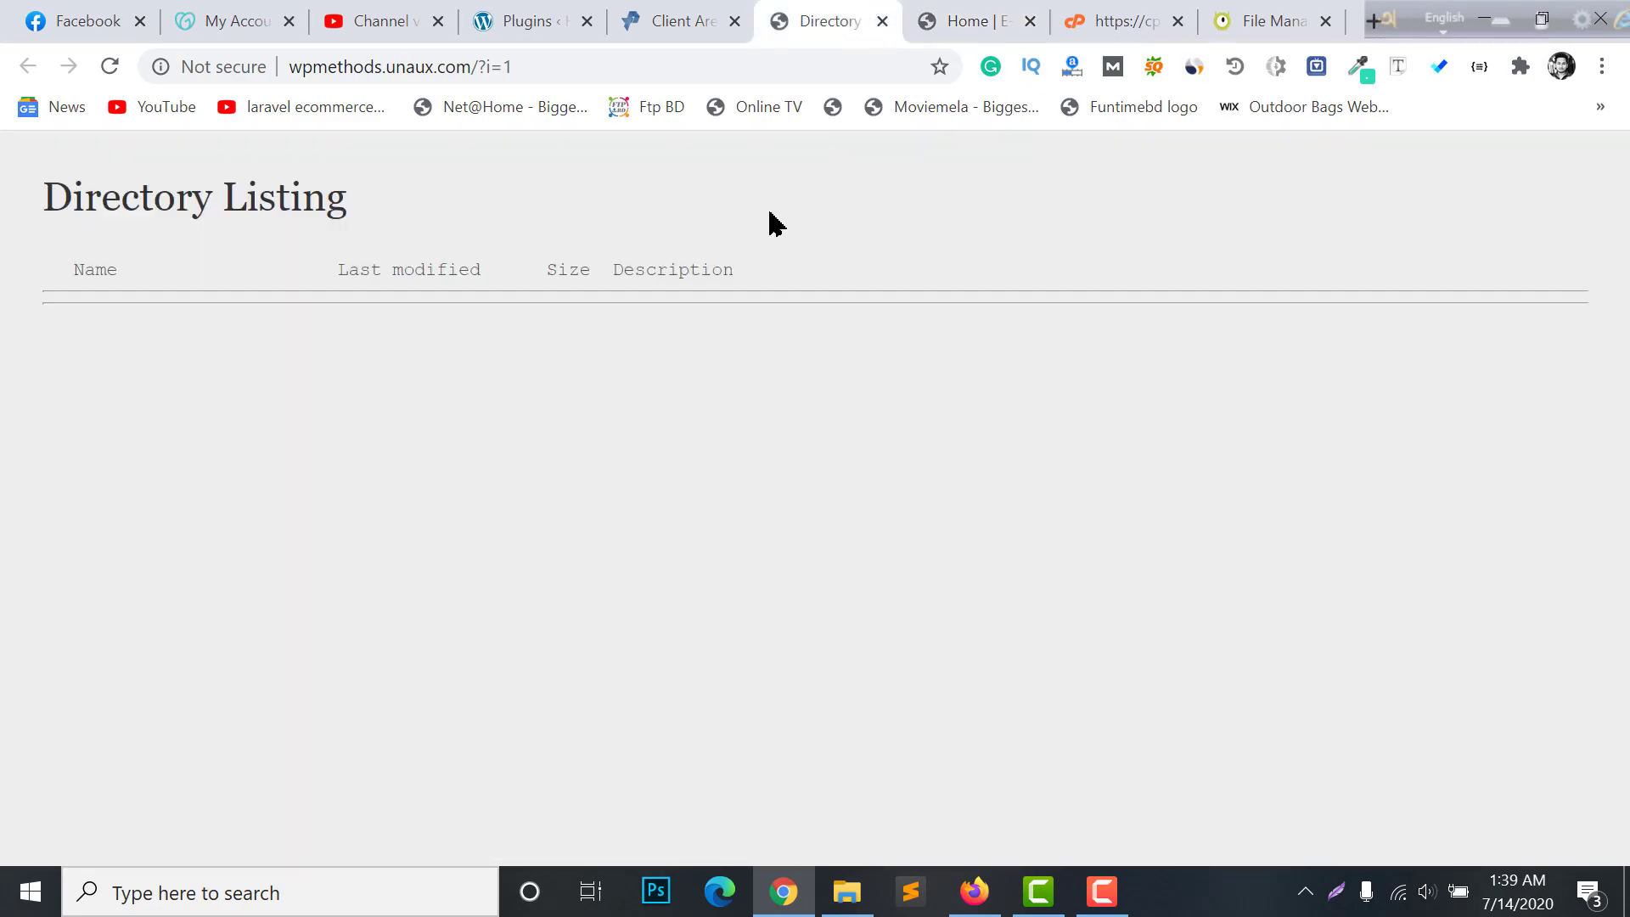
pyautogui.click(951, 18)
pyautogui.click(1119, 19)
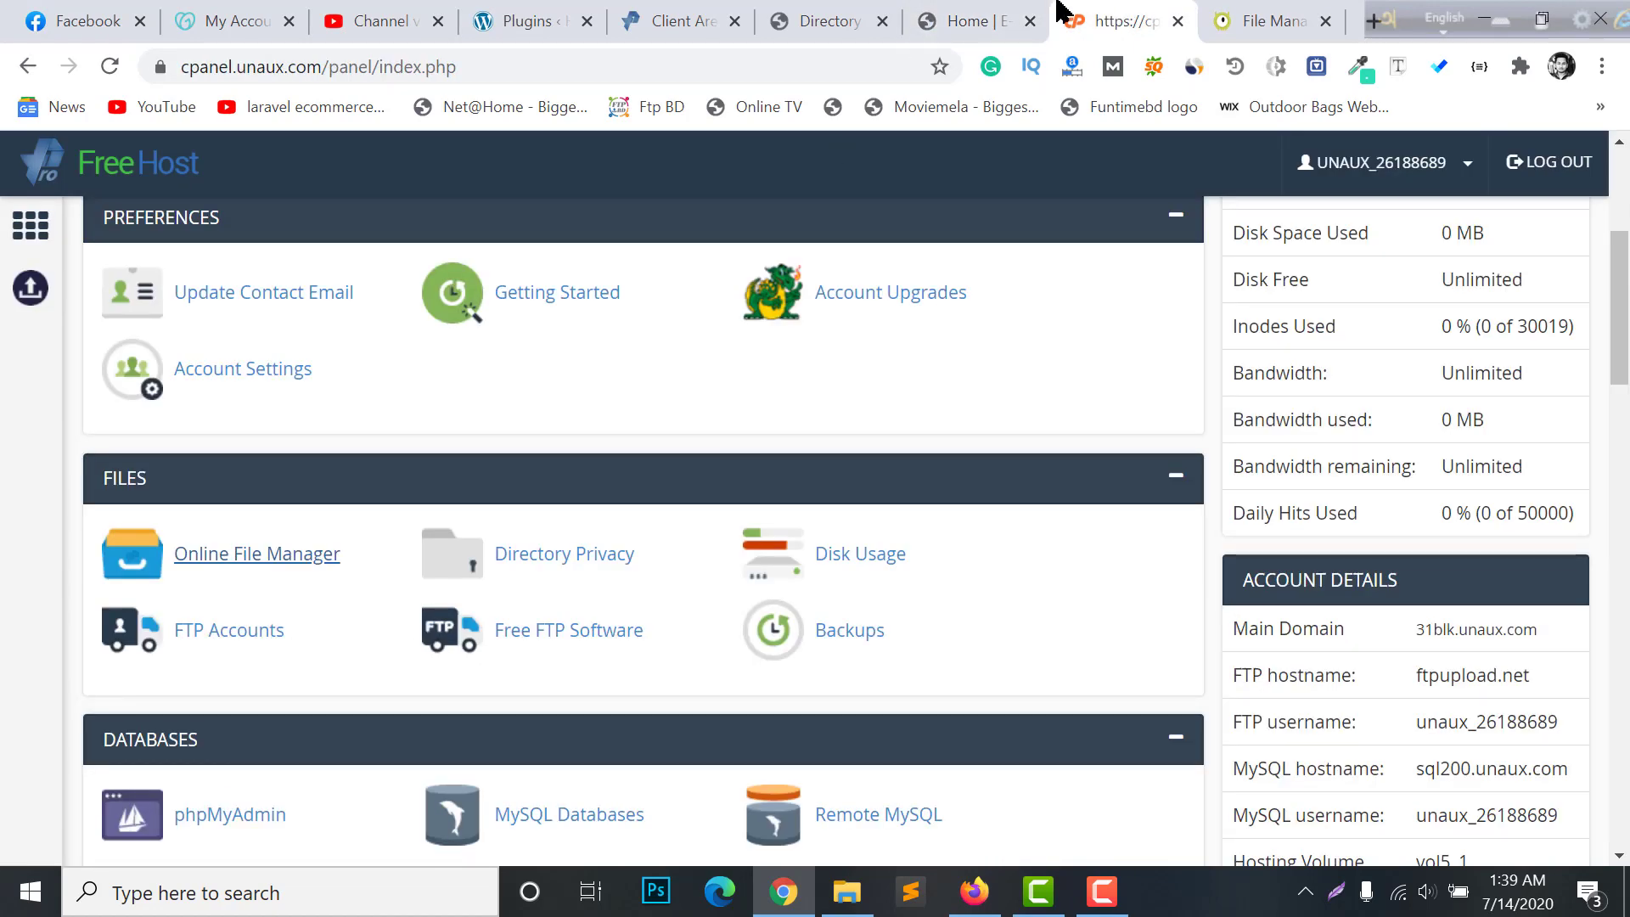
pyautogui.click(993, 17)
pyautogui.click(786, 12)
pyautogui.click(666, 15)
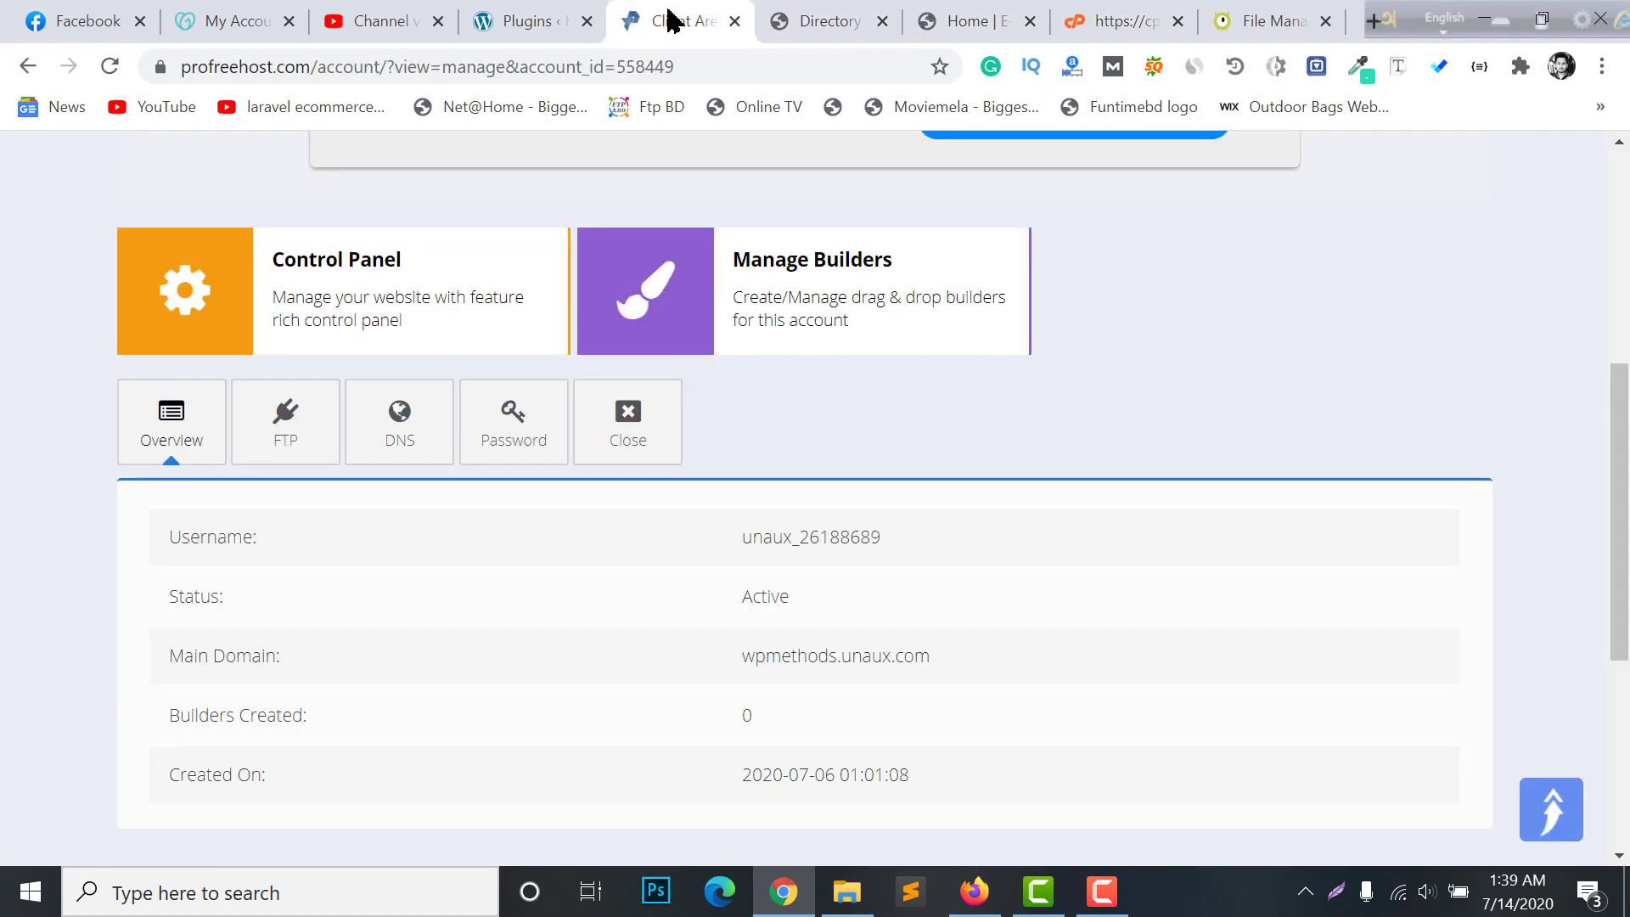
# Return to the file manager and delete the css, fonts, images and js folders together with index.html from htdocs.
pyautogui.click(1242, 13)
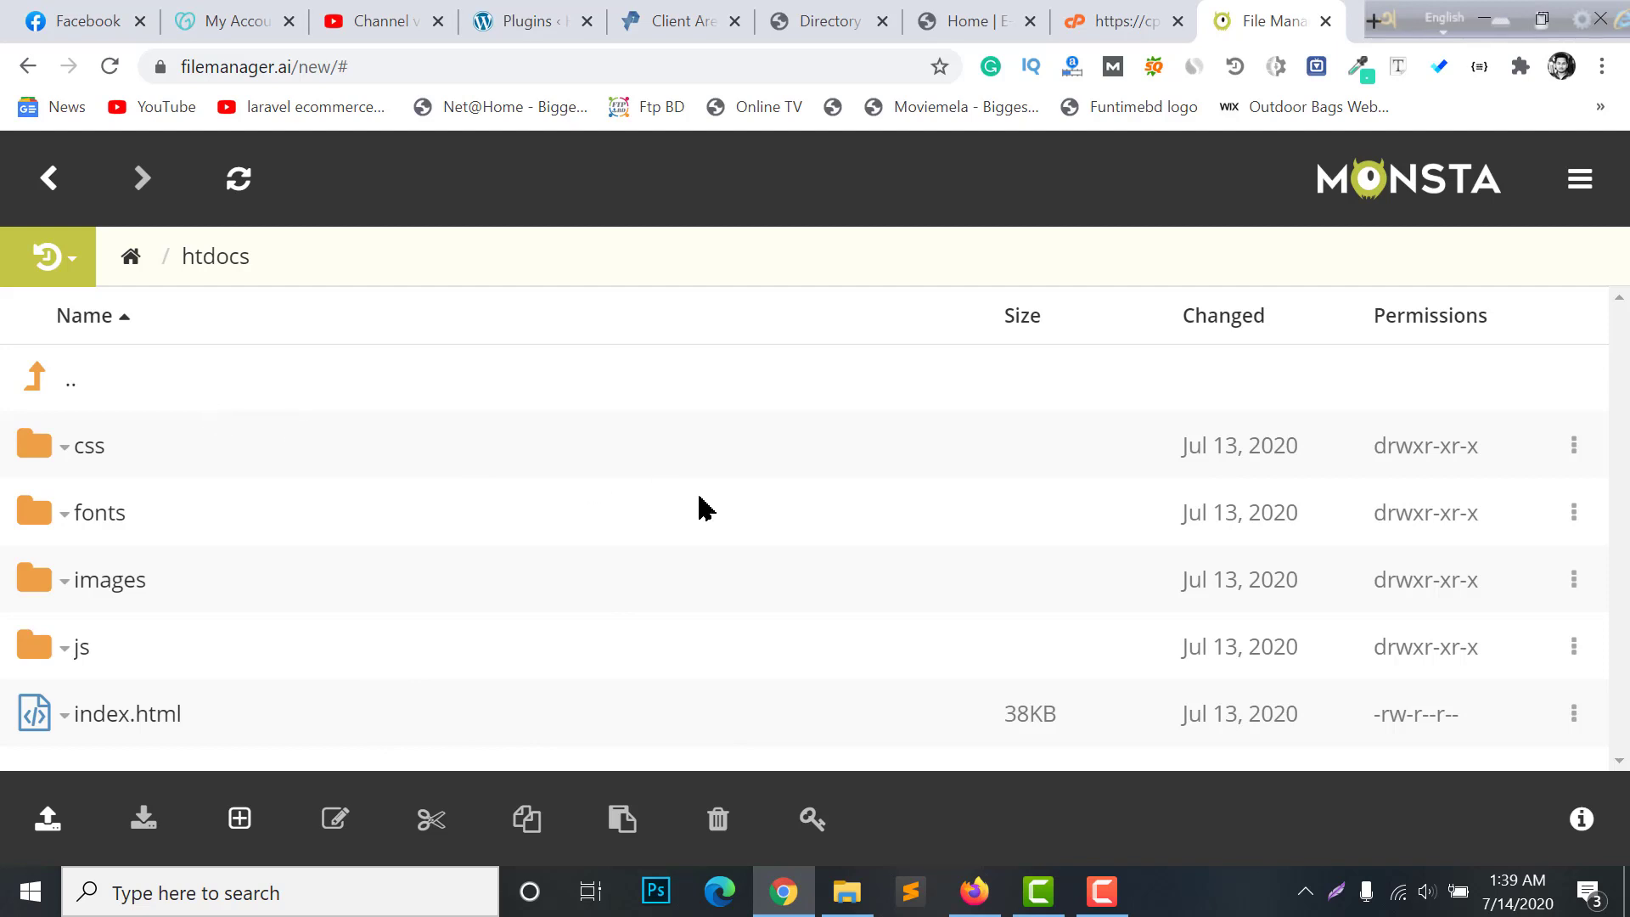
pyautogui.click(264, 465)
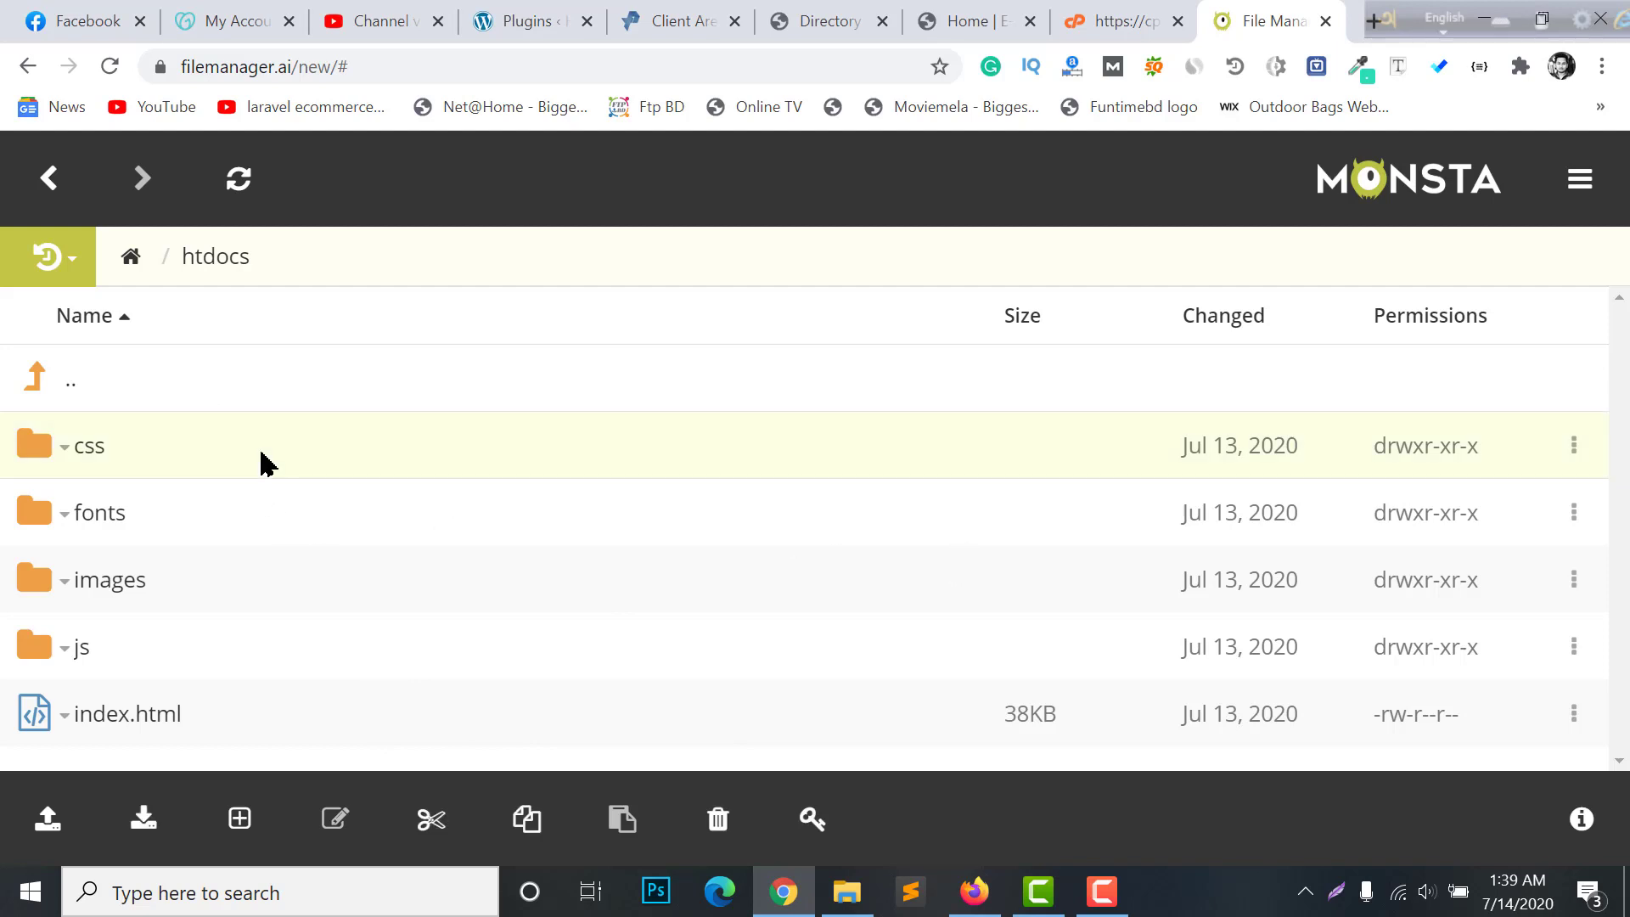
pyautogui.moveTo(319, 604); pyautogui.dragTo(337, 715)
pyautogui.click(719, 822)
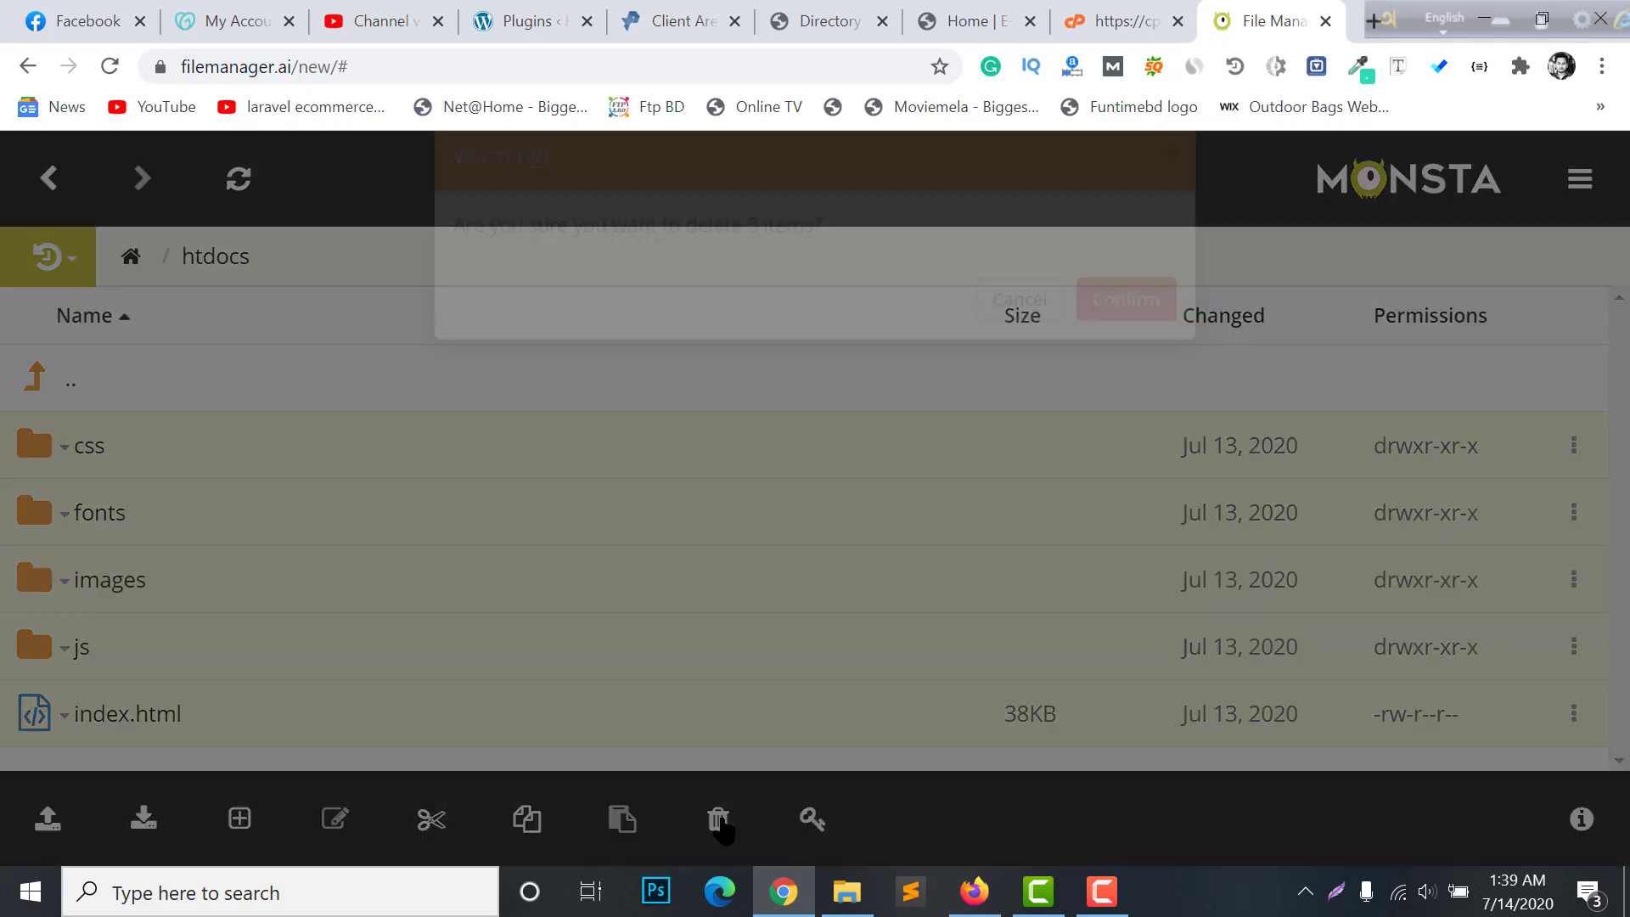
pyautogui.click(1128, 356)
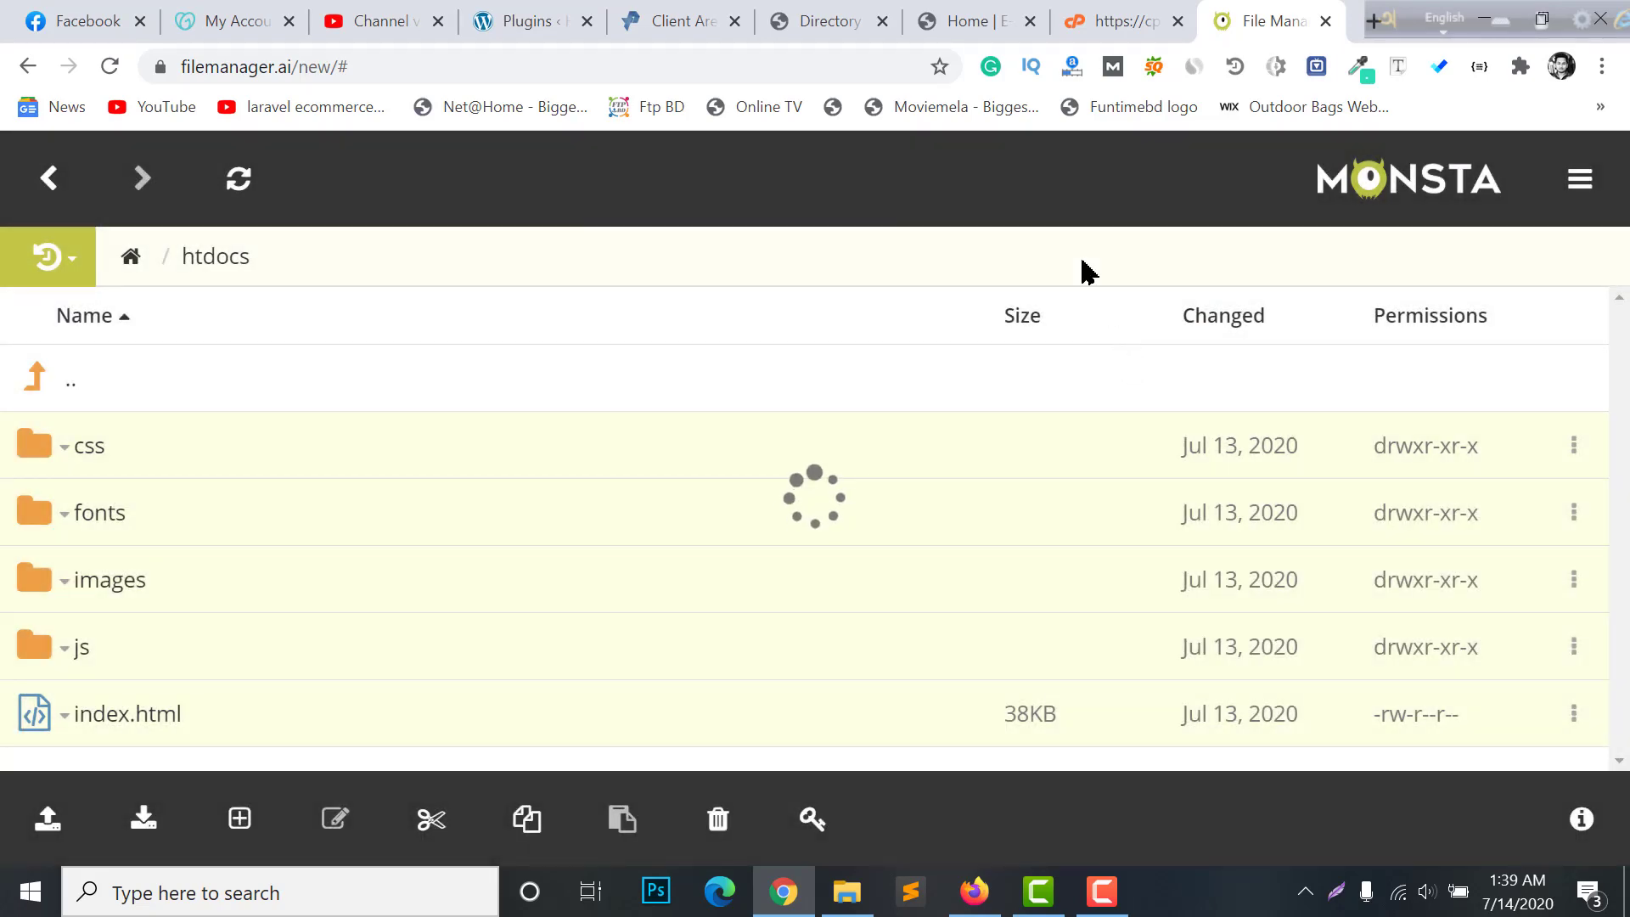
# Reload the live wpmethods.unaux.com page to check it after clearing htdocs.
pyautogui.click(1104, 12)
pyautogui.click(987, 12)
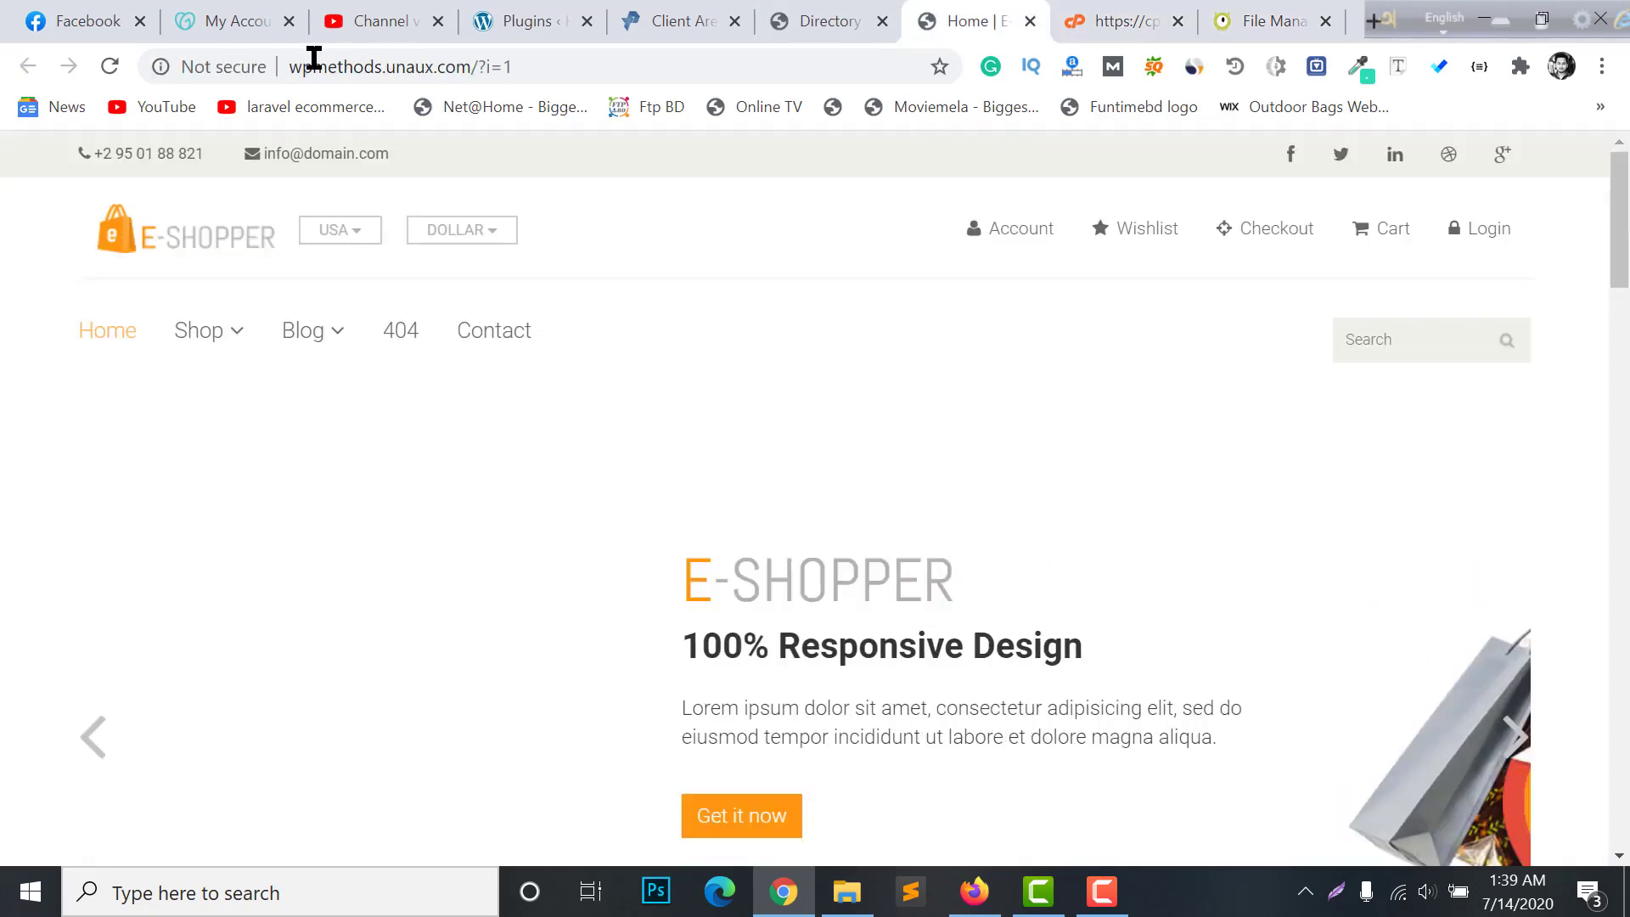
pyautogui.click(109, 66)
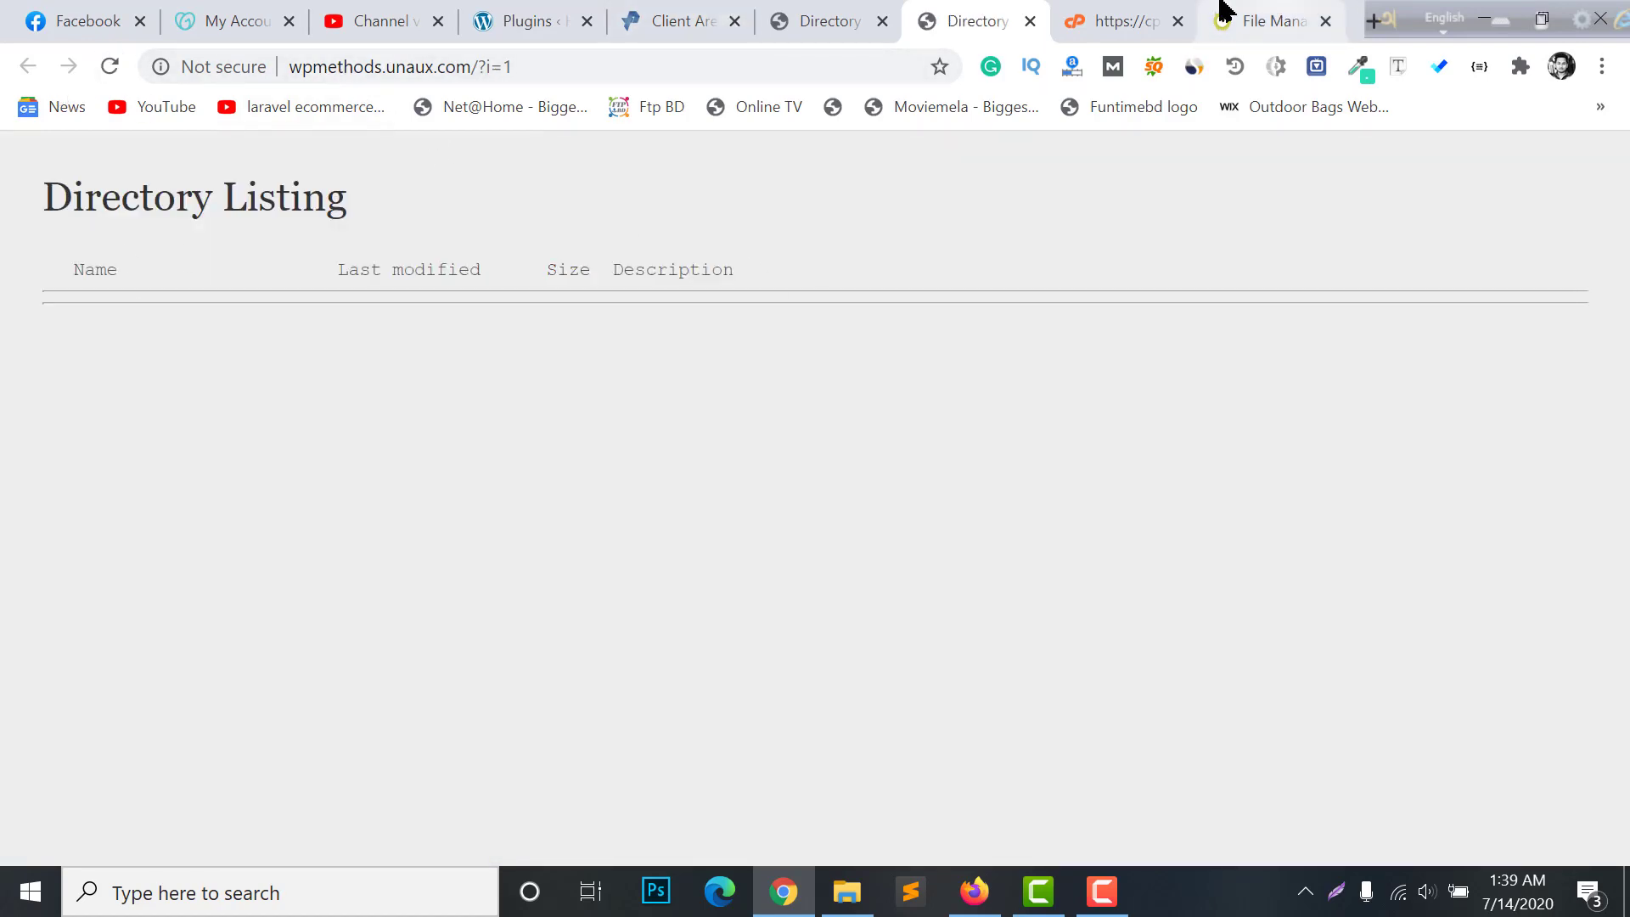
# Go back to the hosting control panel and open the Softaculous Apps Installer from the Software section.
pyautogui.click(1114, 15)
pyautogui.scroll(-12, 365, 585)
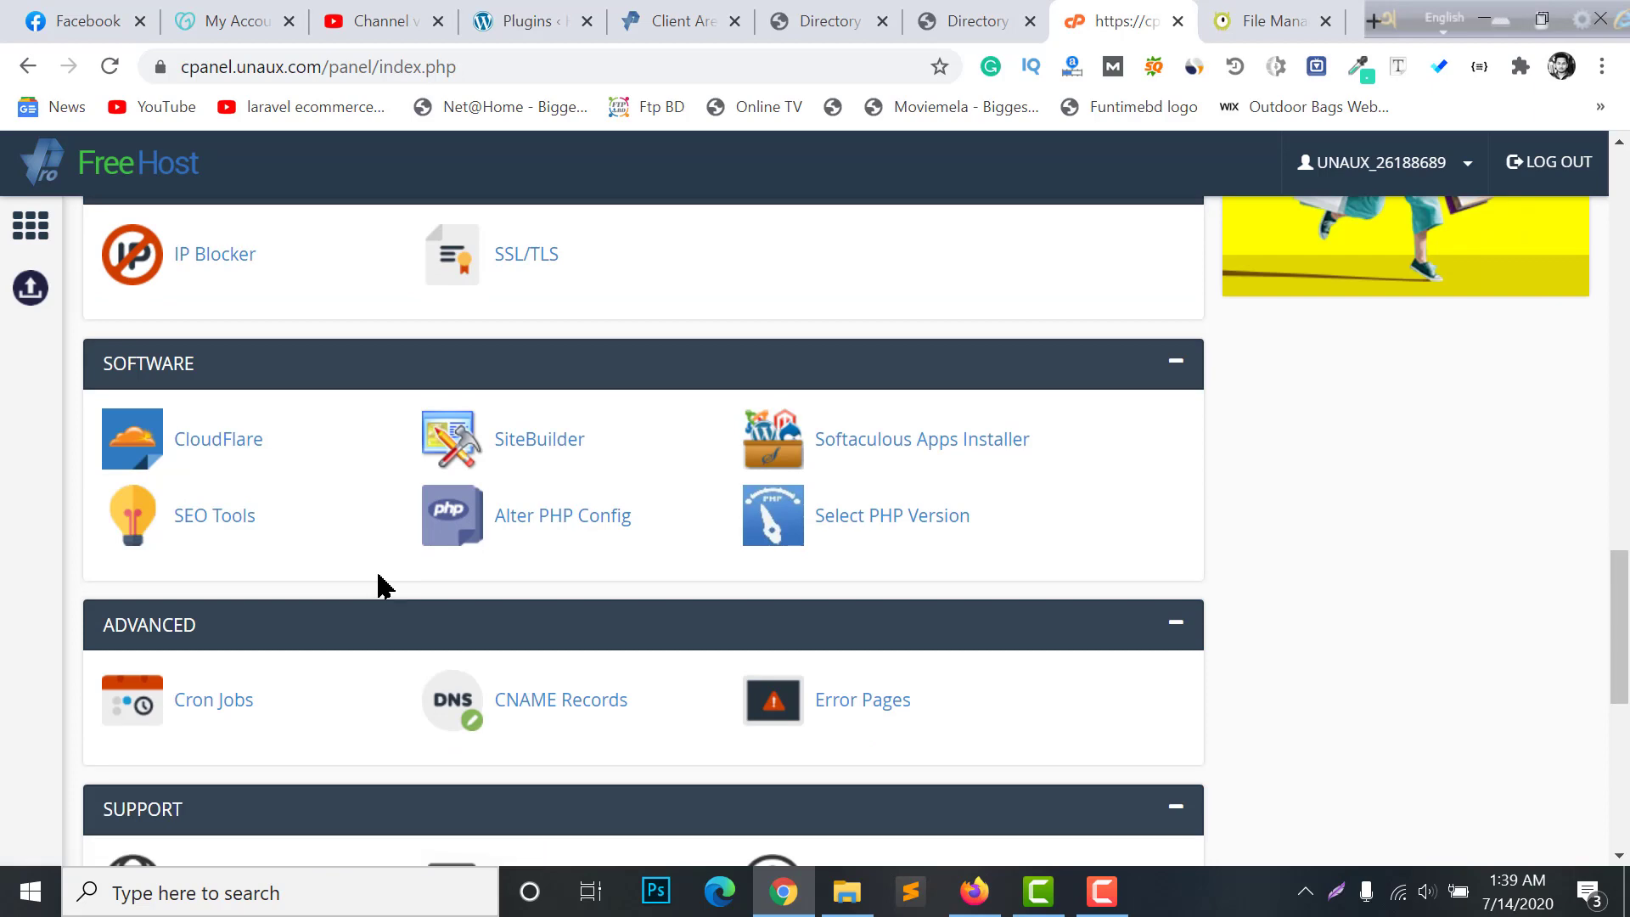
pyautogui.scroll(-7, 379, 582)
pyautogui.scroll(10, 576, 588)
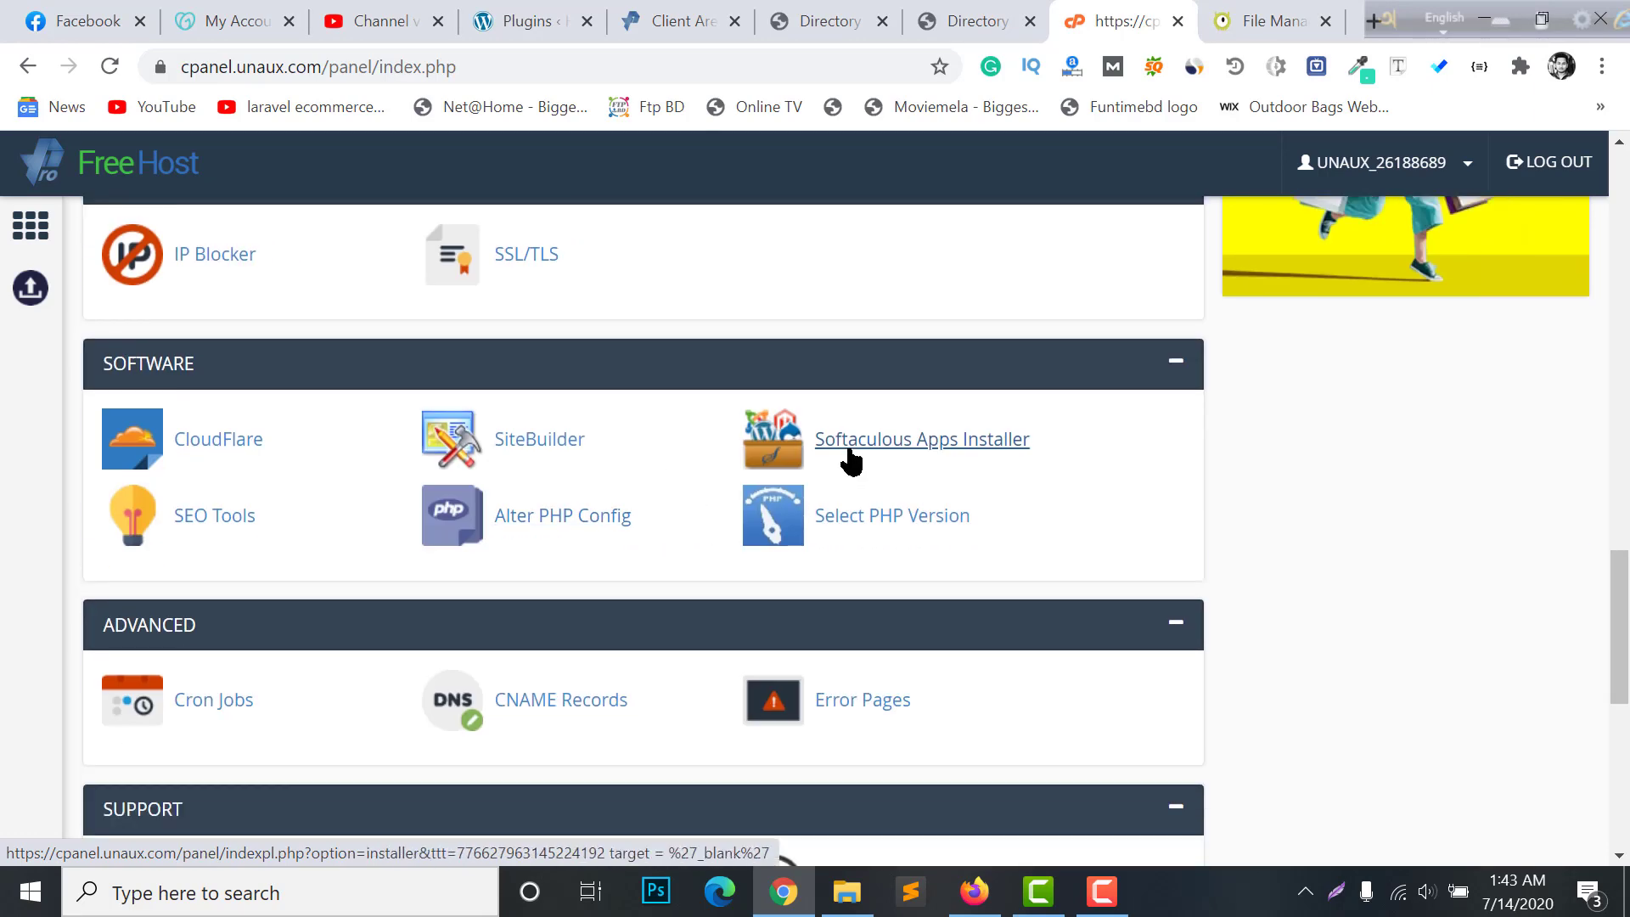
pyautogui.click(866, 448)
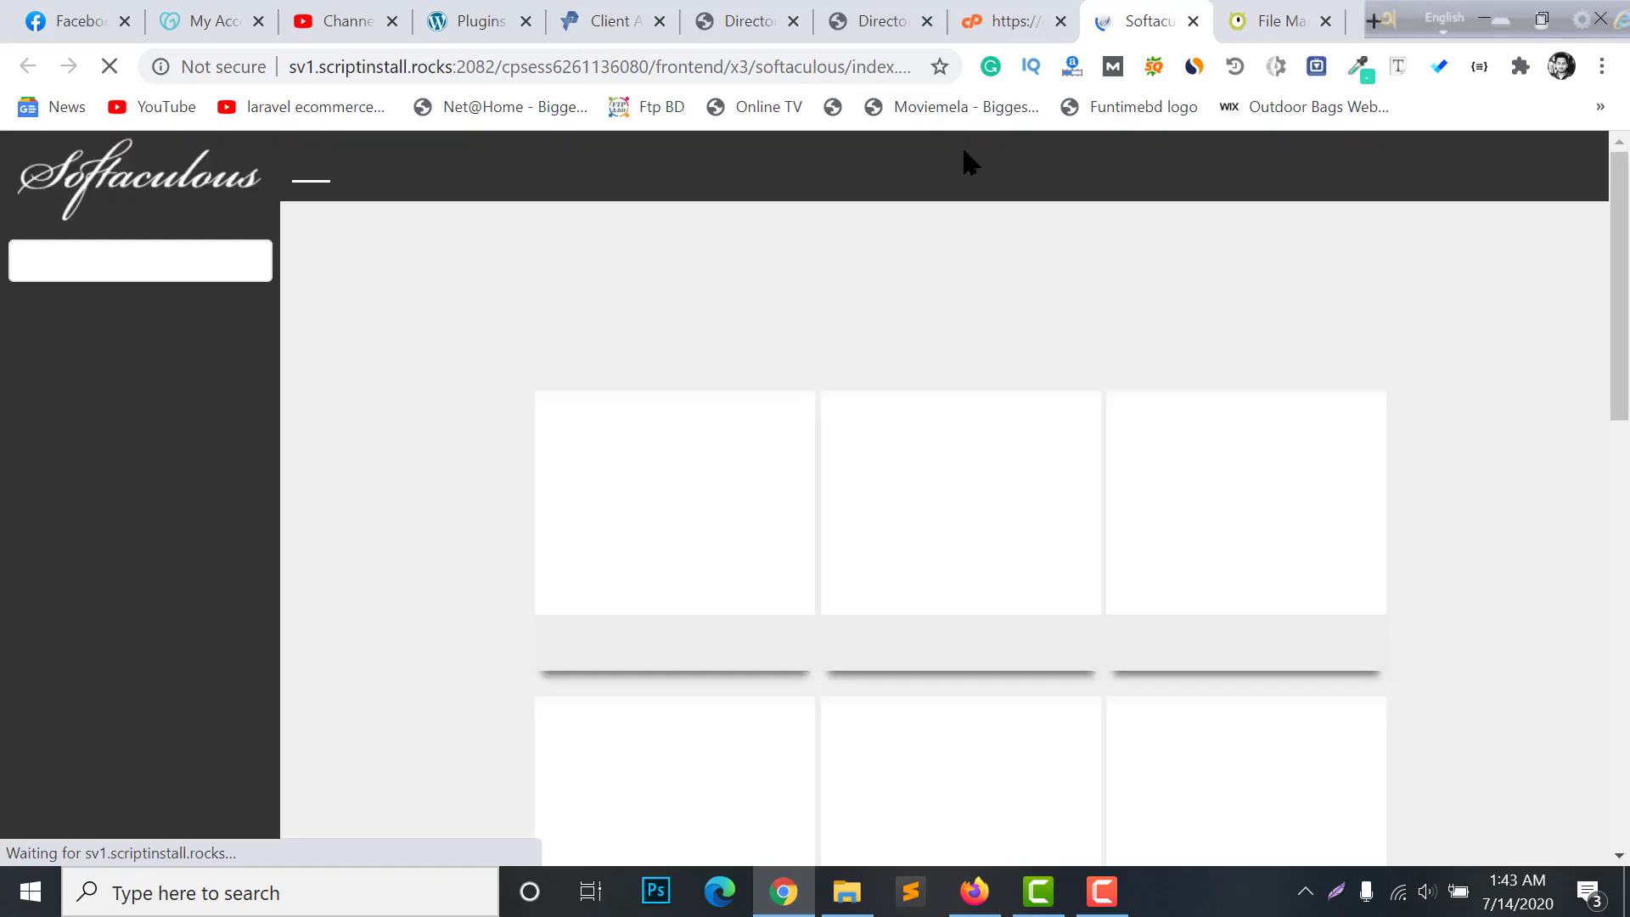
# Look through the top scripts in Softaculous and open the installation form for WordPress.
pyautogui.scroll(-5, 775, 506)
pyautogui.scroll(4, 877, 472)
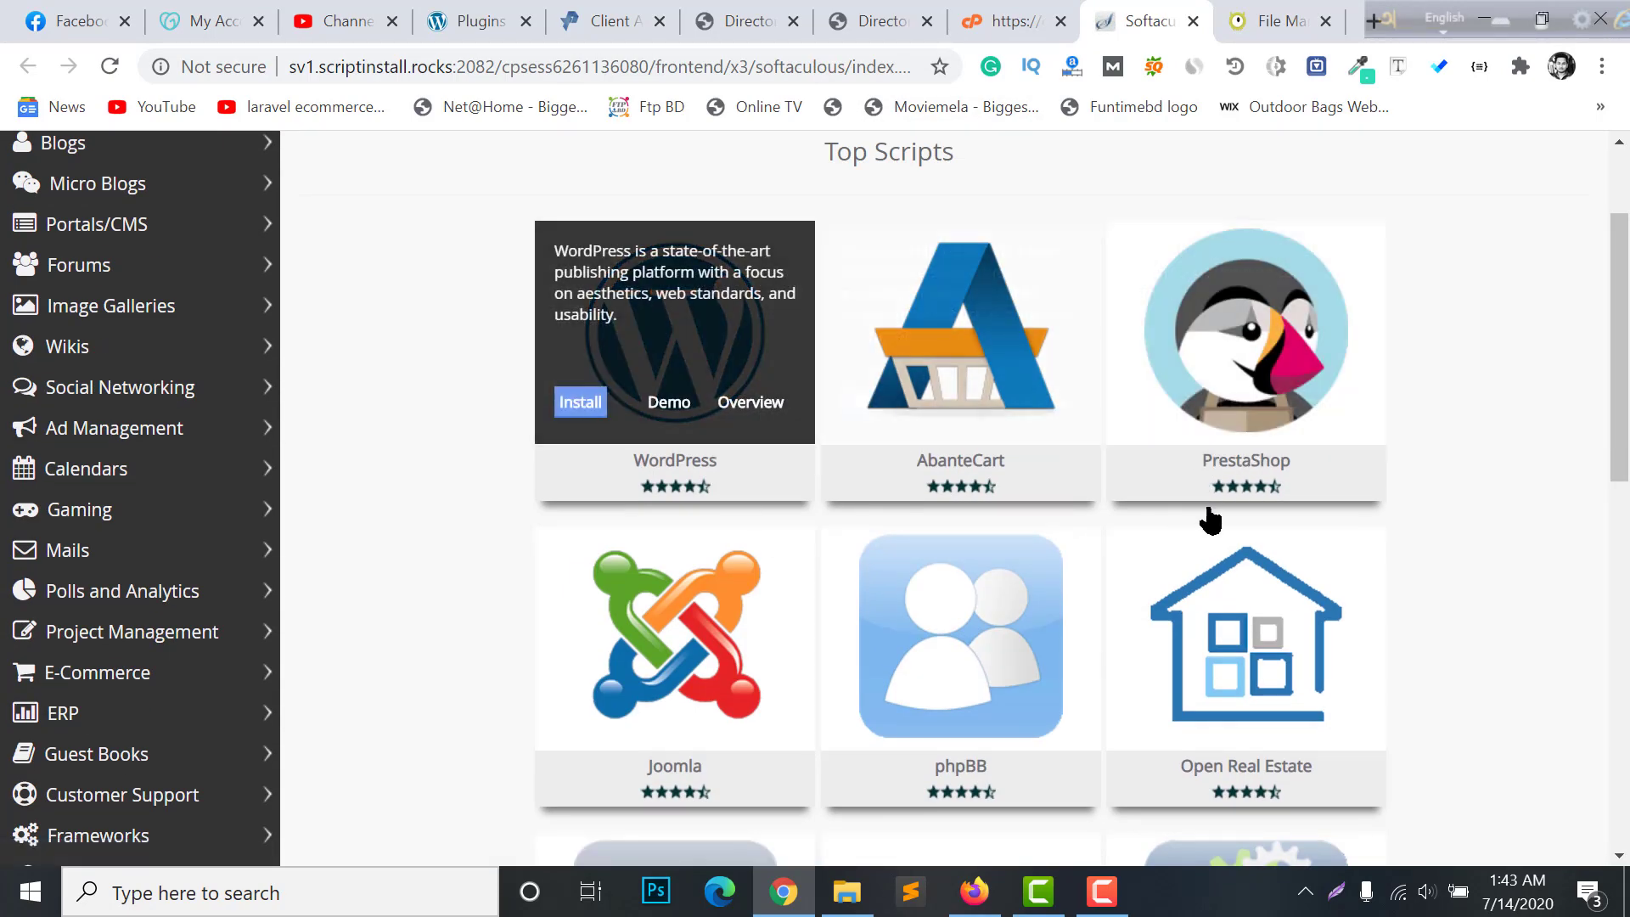
pyautogui.scroll(-4, 686, 606)
pyautogui.scroll(-7, 1405, 619)
pyautogui.scroll(14, 801, 571)
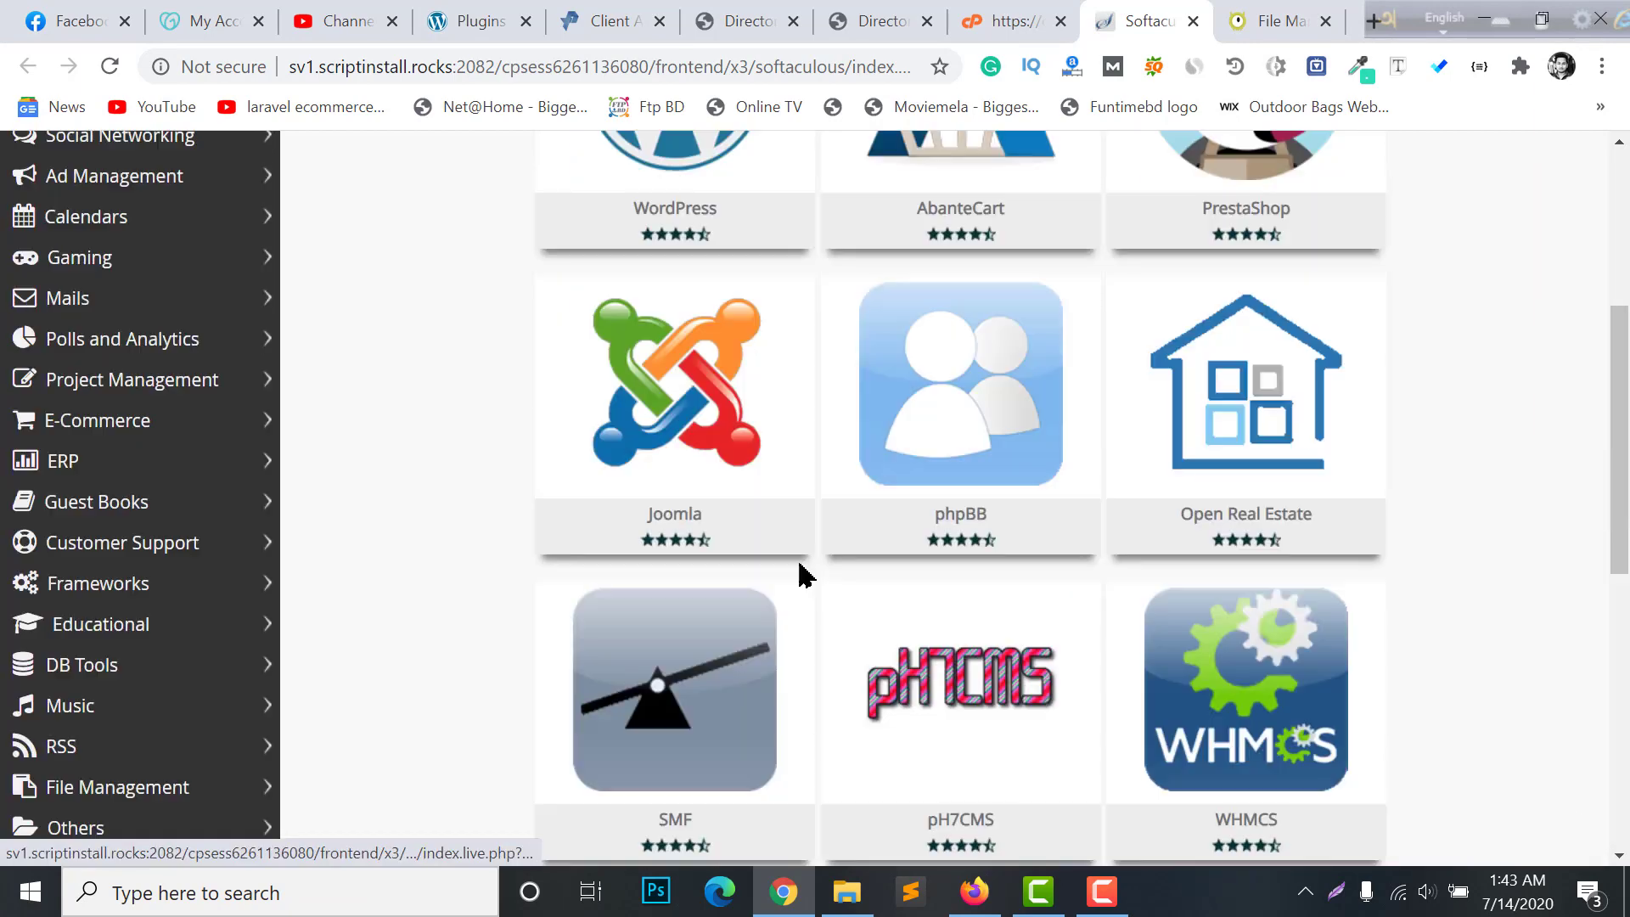
pyautogui.click(574, 577)
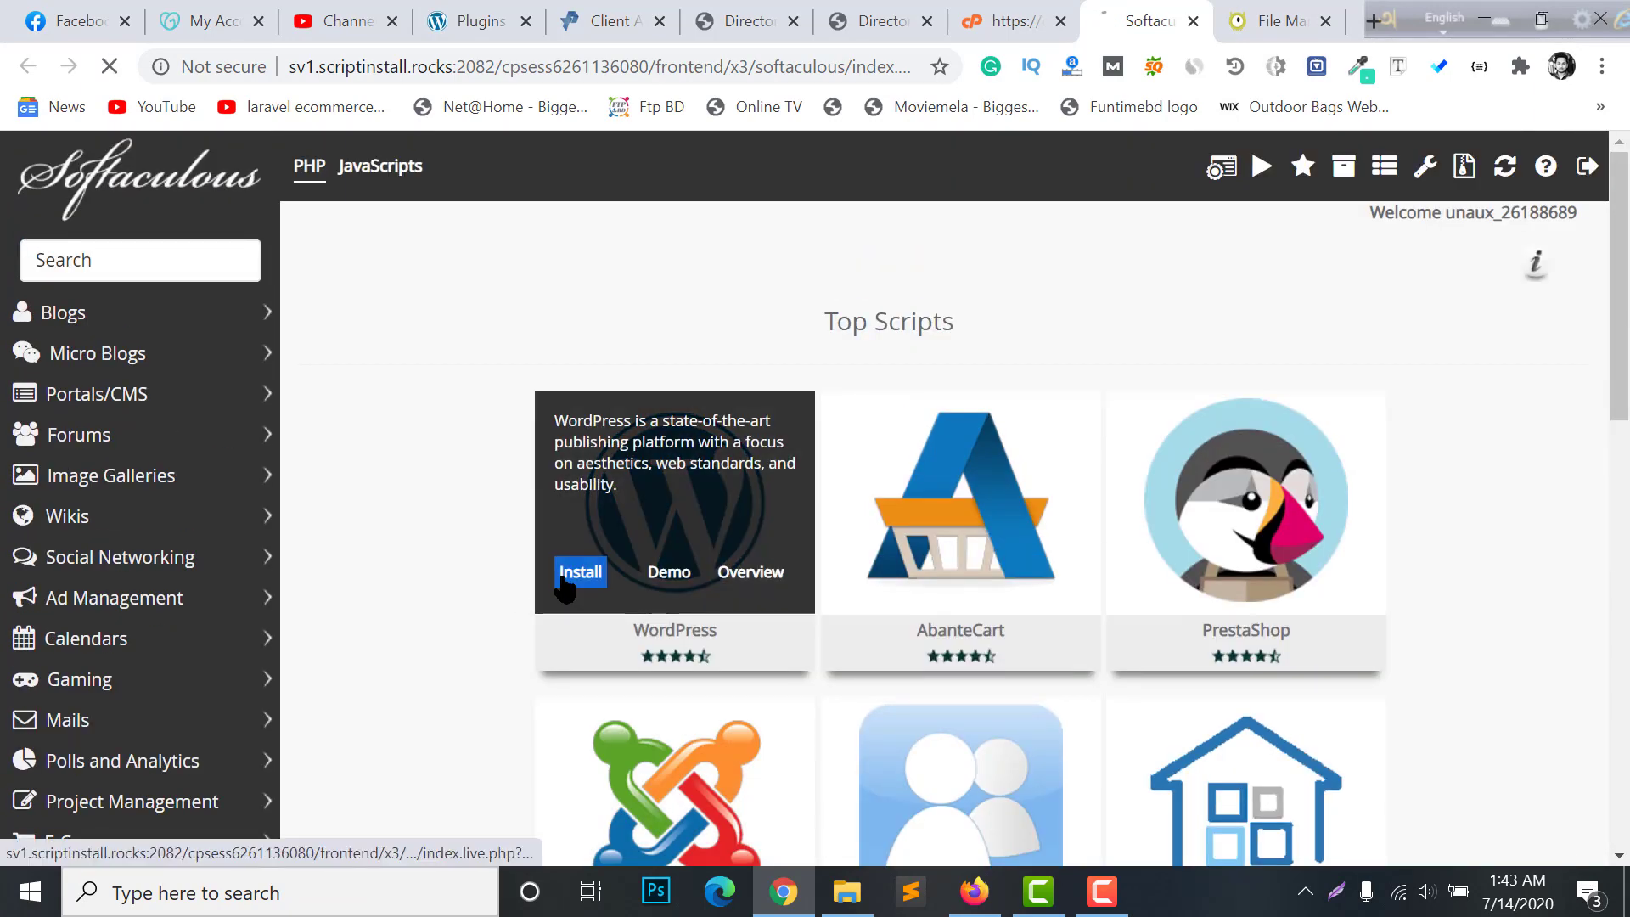
# Review the WordPress installation form's software setup, checking the directory, domain and protocol options, and continue to the site settings.
pyautogui.scroll(-4, 976, 561)
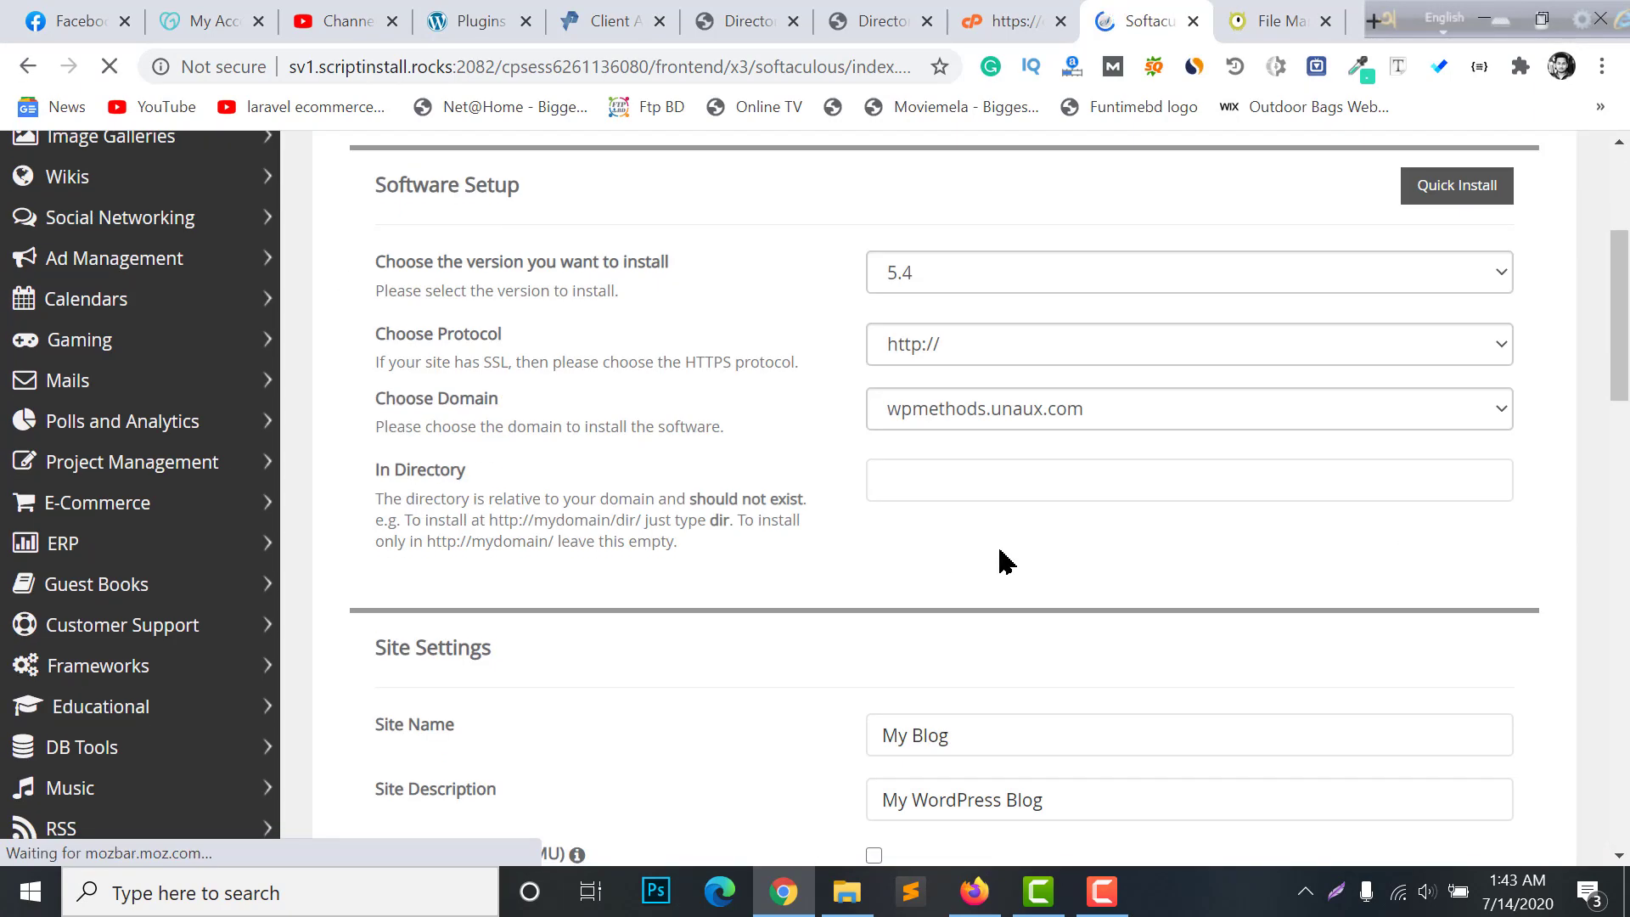
pyautogui.scroll(4, 1044, 467)
pyautogui.scroll(-5, 1084, 509)
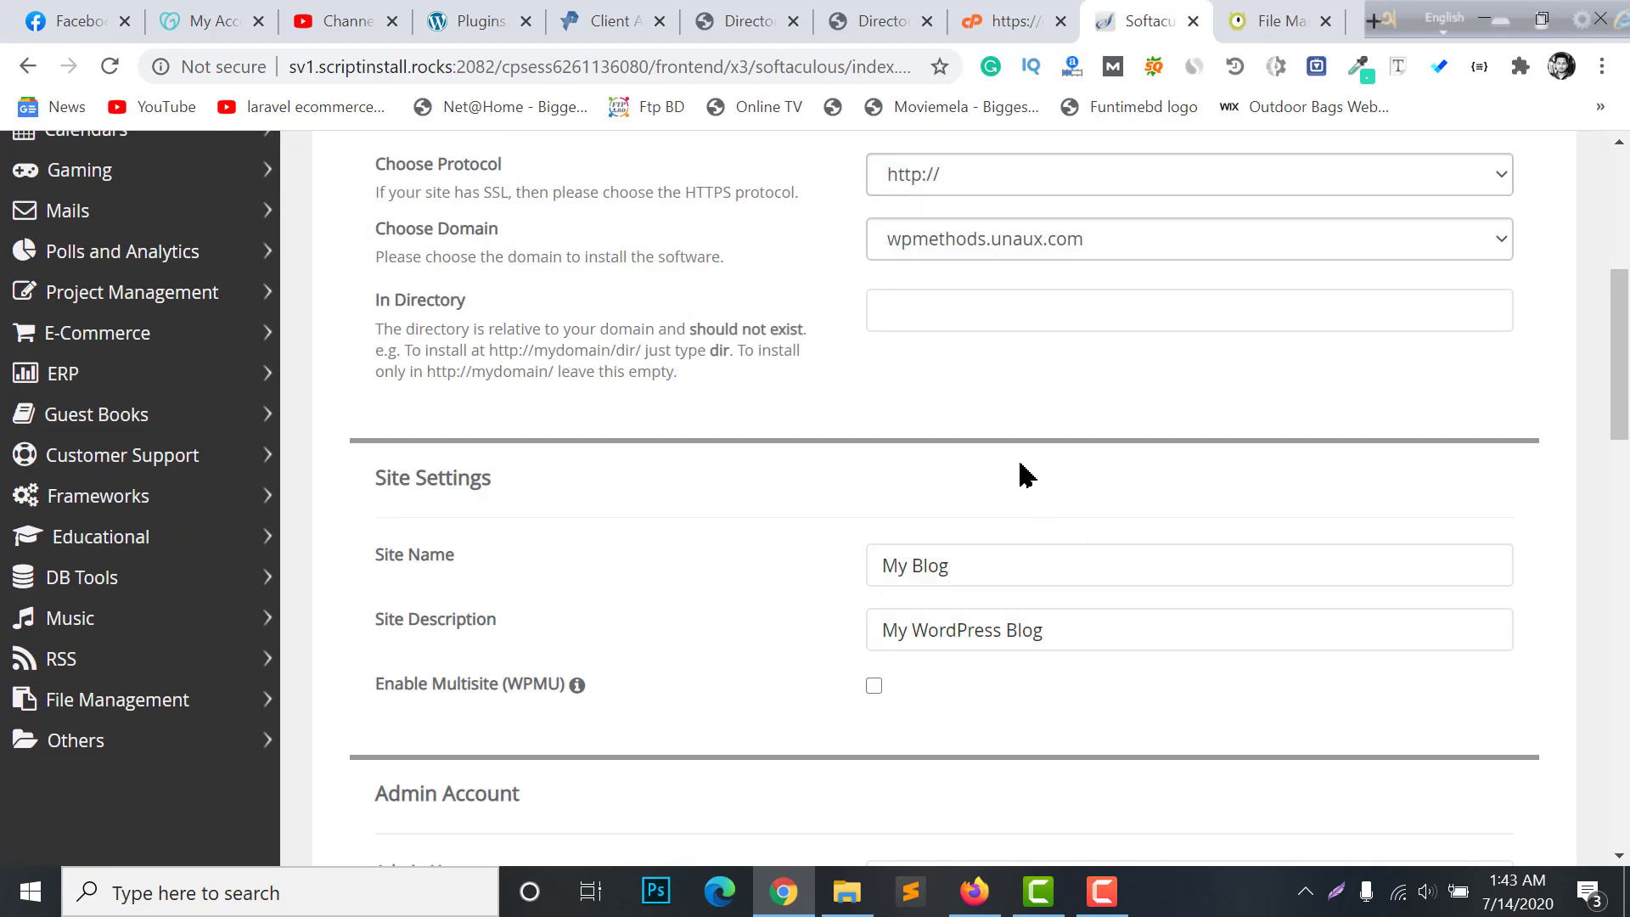
pyautogui.scroll(5, 1019, 467)
pyautogui.scroll(-4, 595, 509)
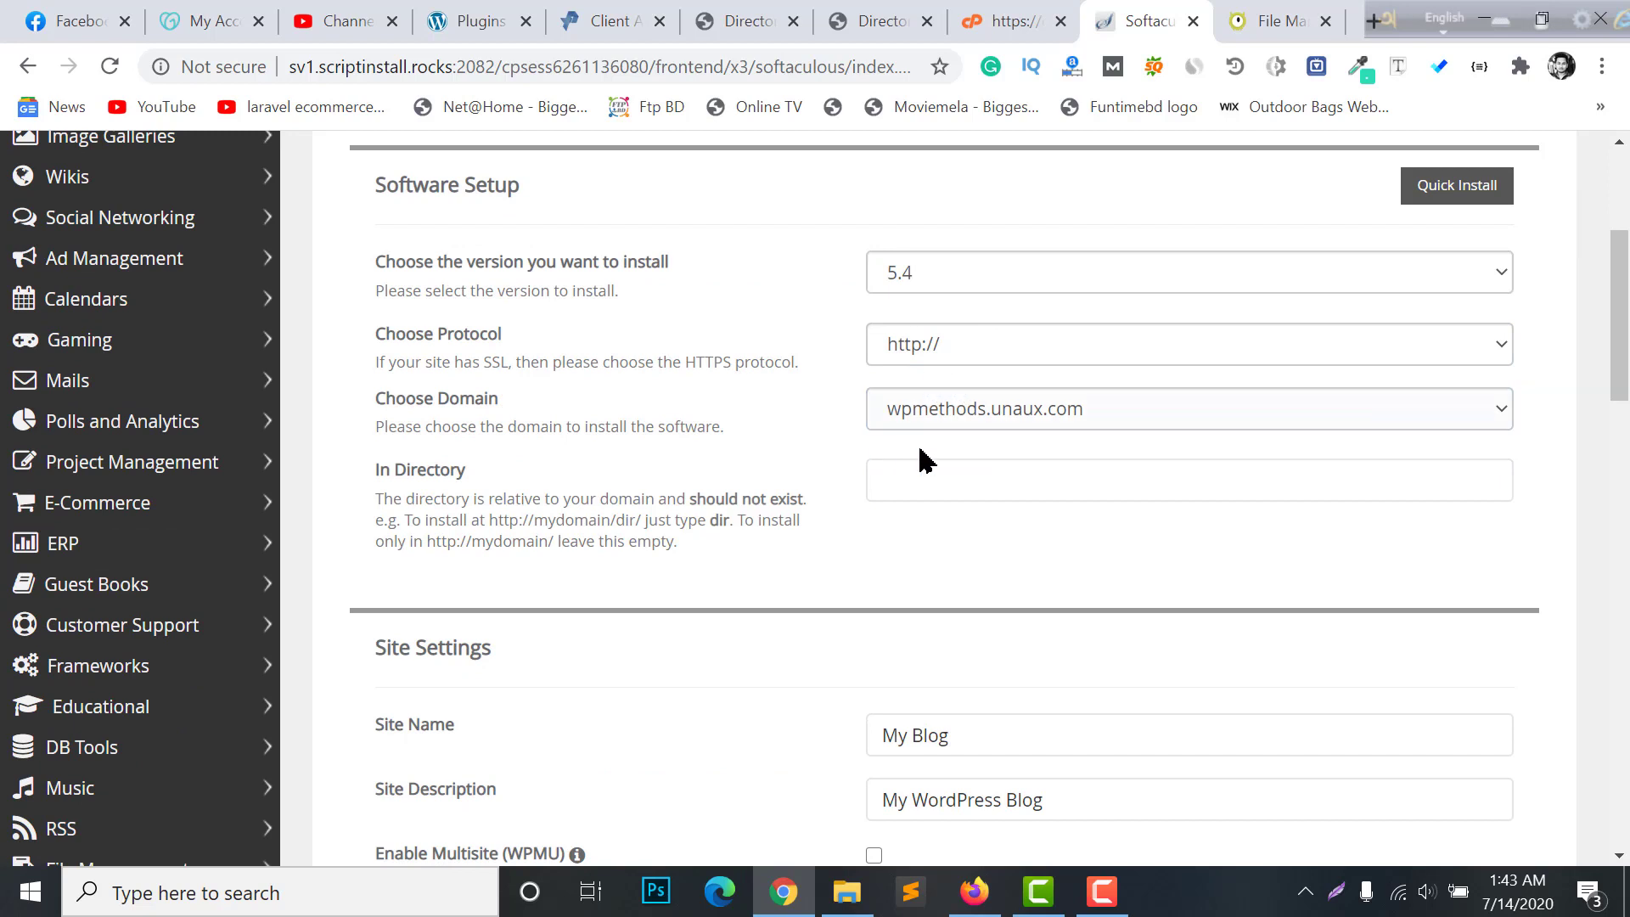
pyautogui.click(943, 482)
pyautogui.click(633, 467)
pyautogui.click(958, 412)
pyautogui.click(953, 411)
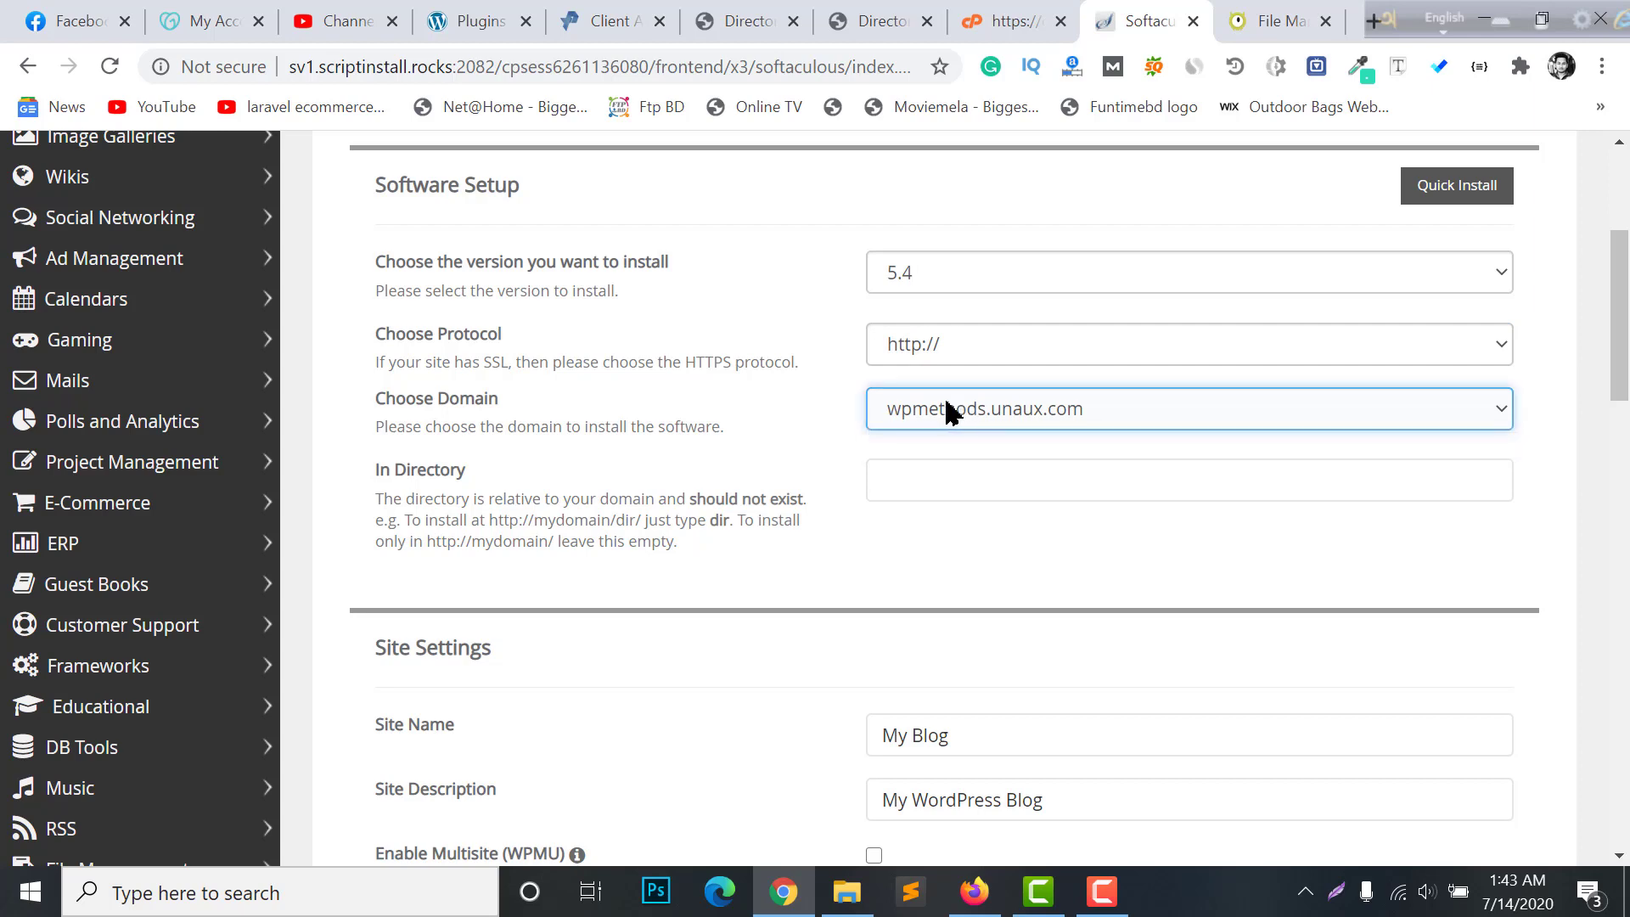
pyautogui.click(968, 352)
pyautogui.click(968, 361)
pyautogui.scroll(-4, 679, 433)
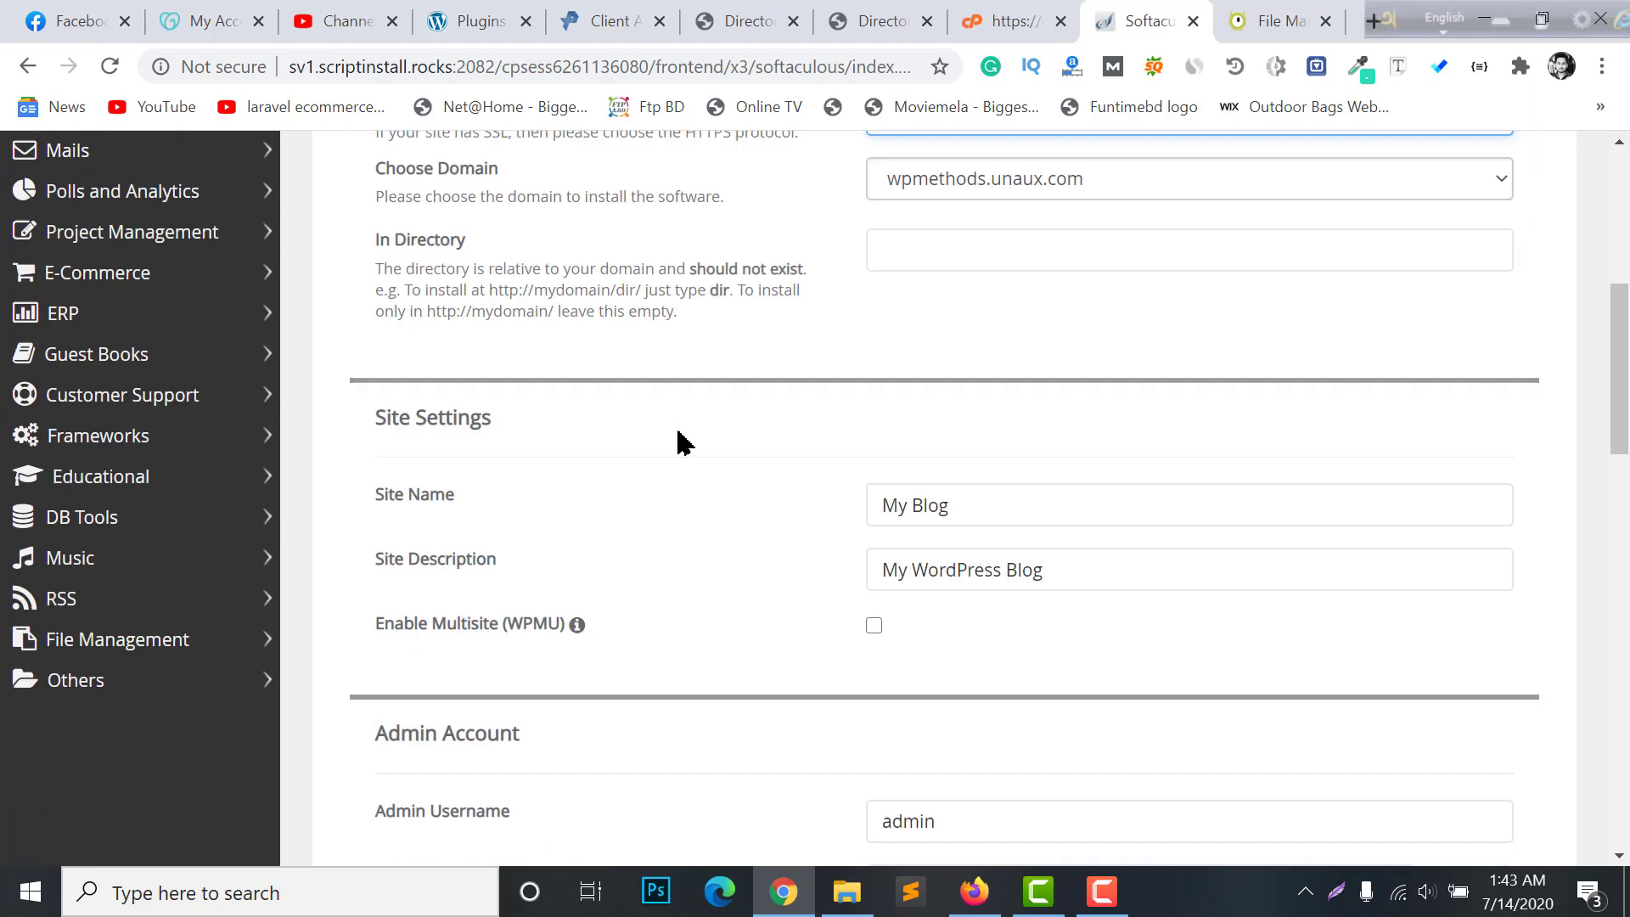
# Set the WordPress site name to Ecommerce and keep My WordPress Blog as the site description.
pyautogui.click(913, 392)
pyautogui.tripleClick(940, 398)
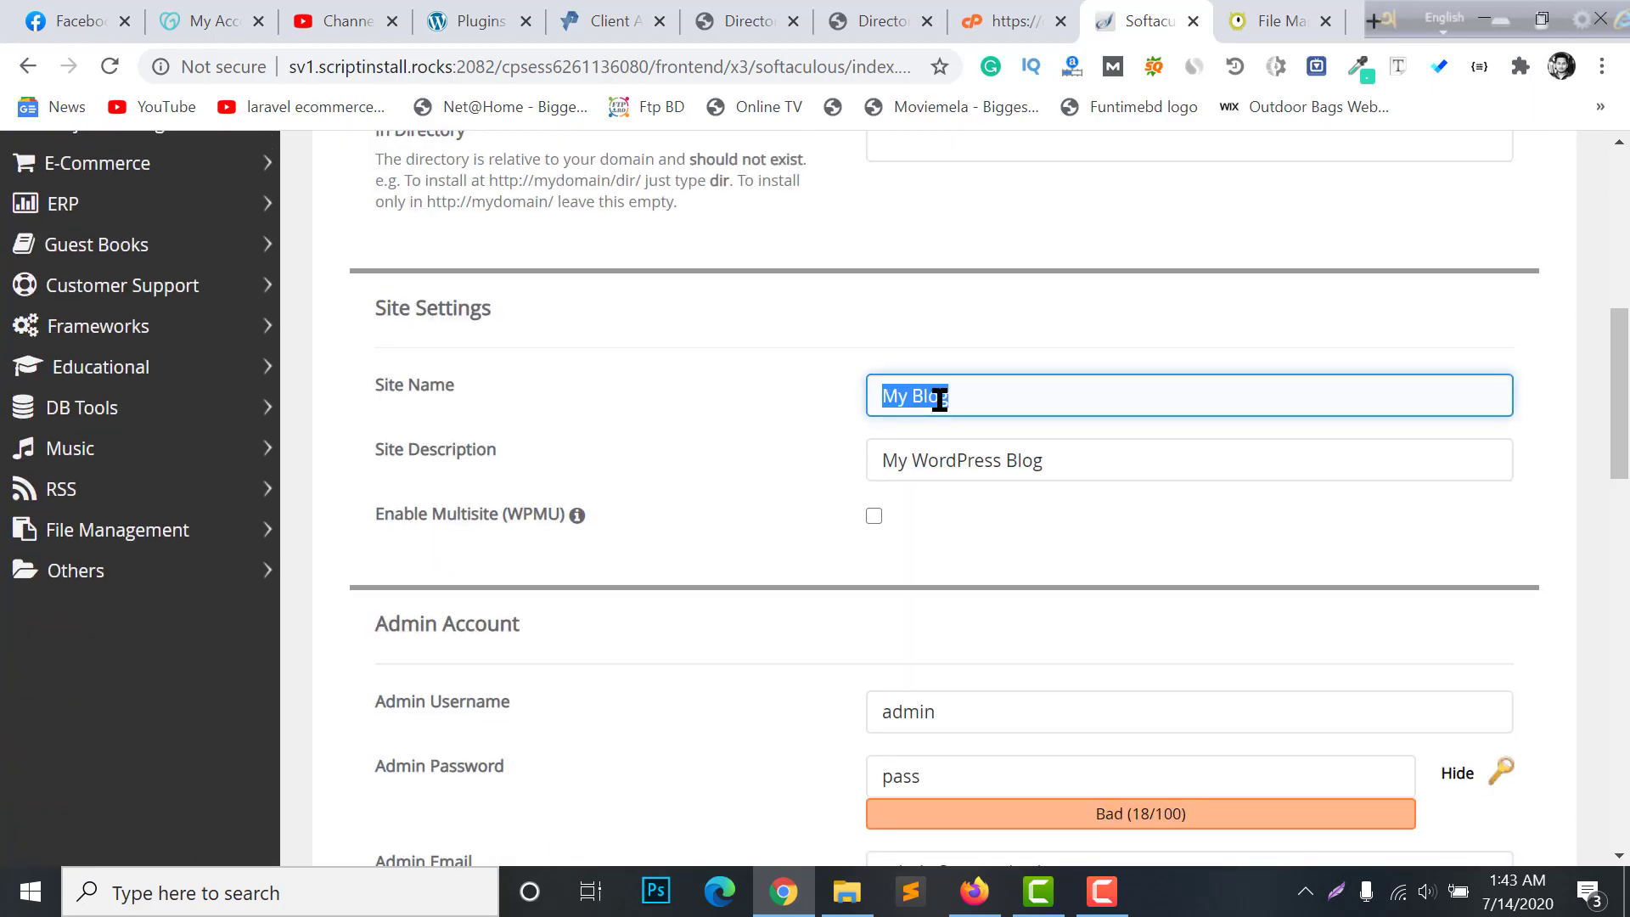
pyautogui.write('Ecommerce')
pyautogui.tripleClick(949, 458)
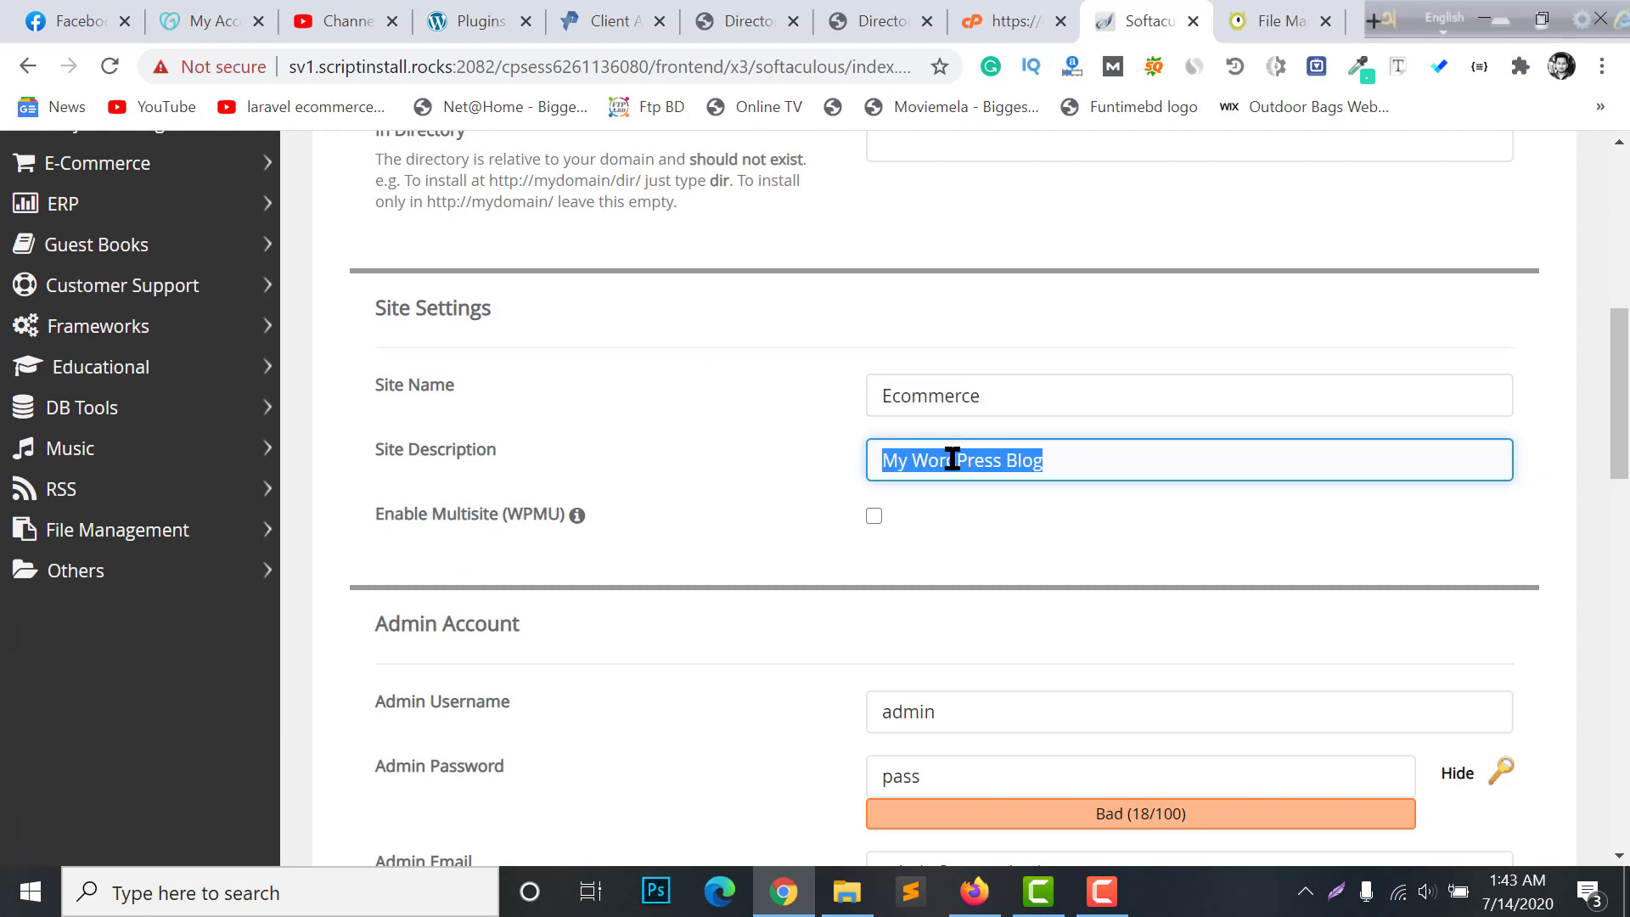
pyautogui.click(948, 459)
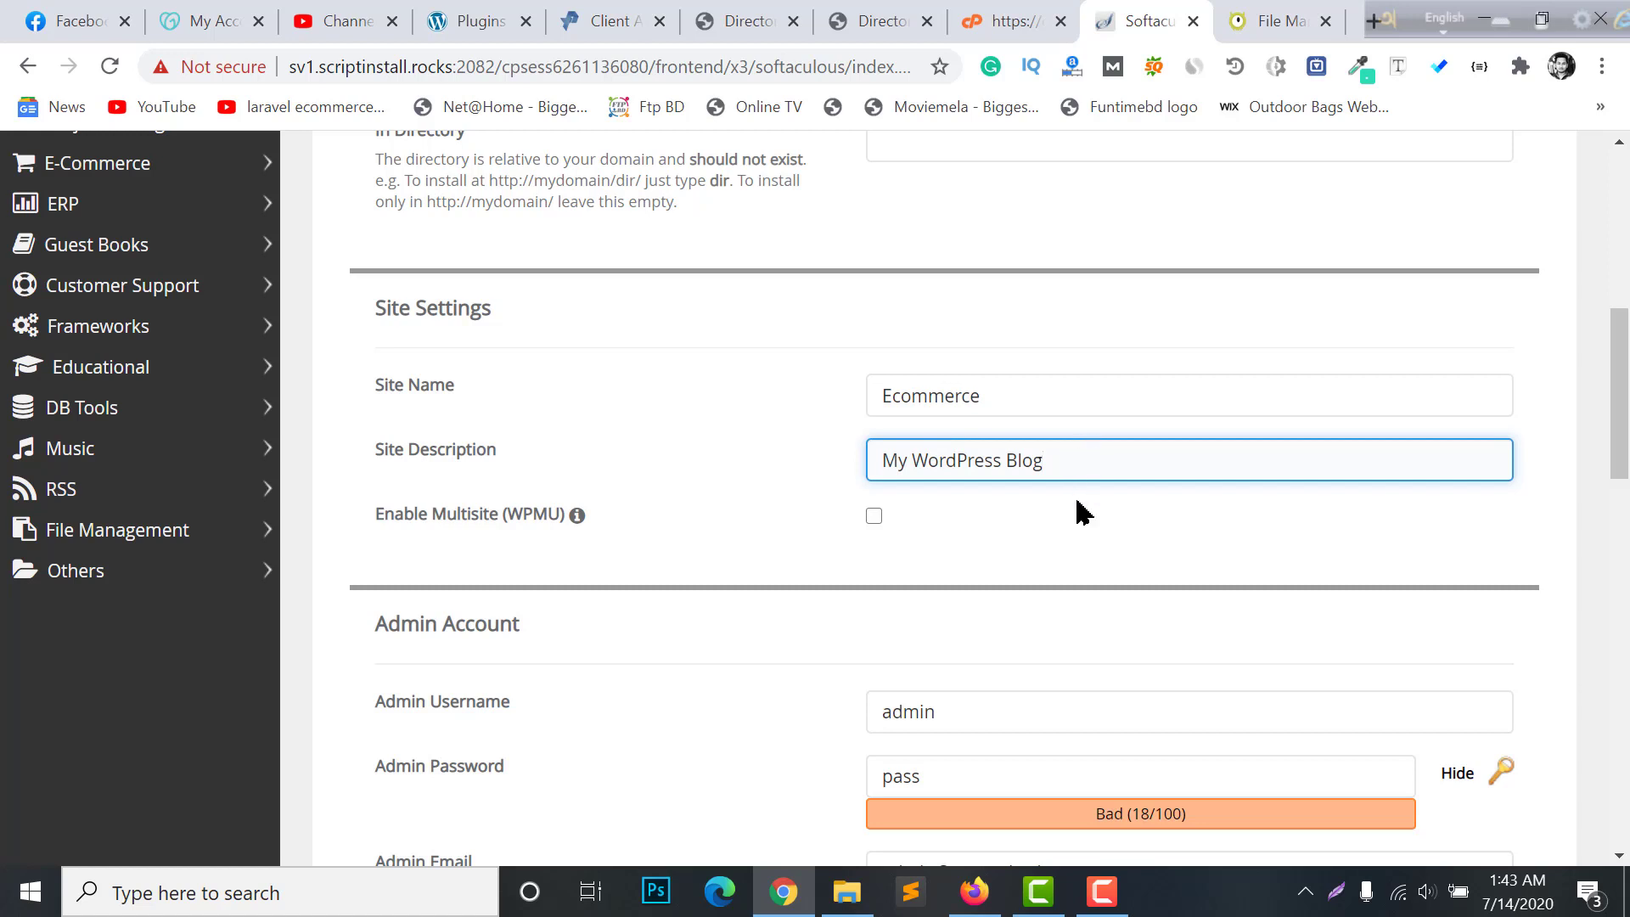
# Keep admin as the admin username, generate a random admin password and mask it in the form.
pyautogui.scroll(-4, 995, 556)
pyautogui.click(976, 373)
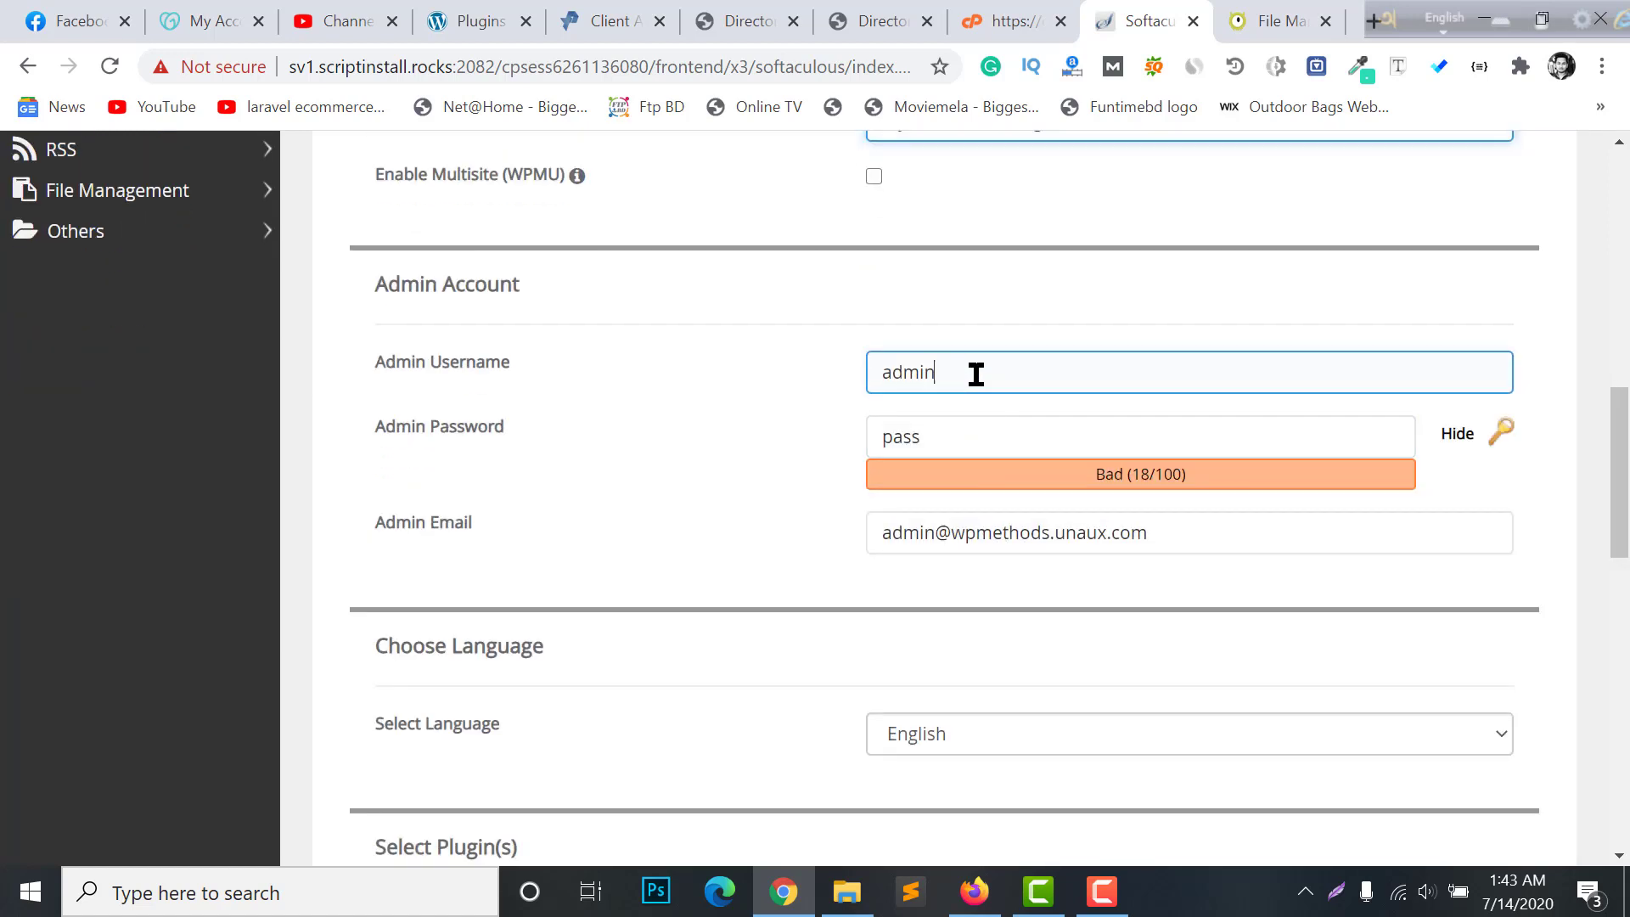
pyautogui.doubleClick(976, 374)
pyautogui.doubleClick(952, 433)
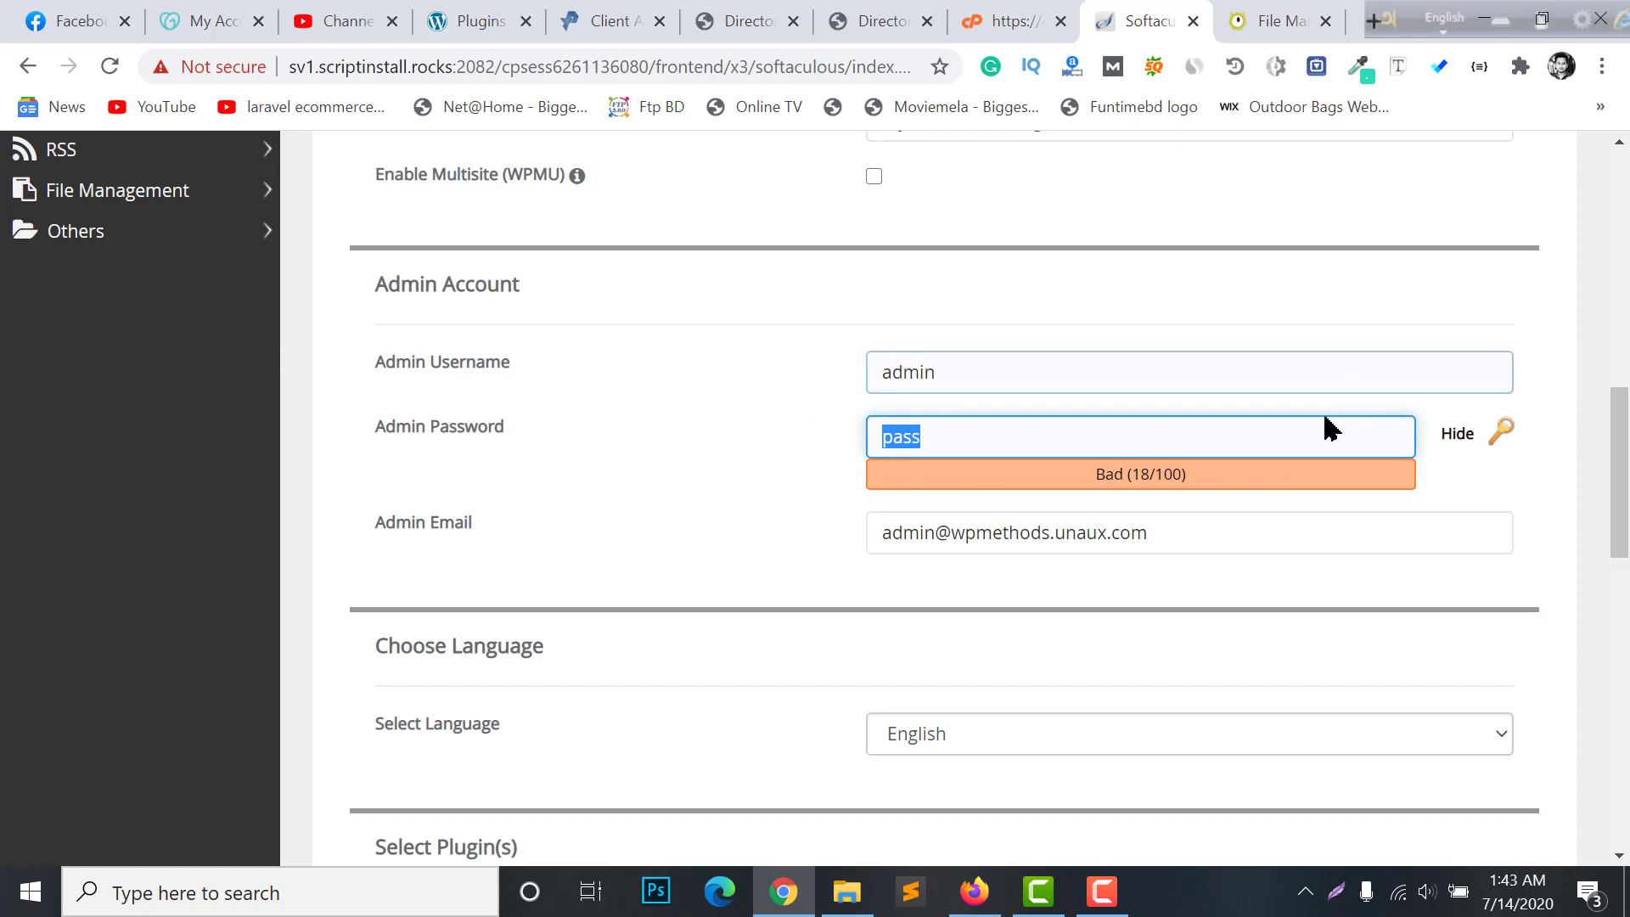
pyautogui.click(1499, 432)
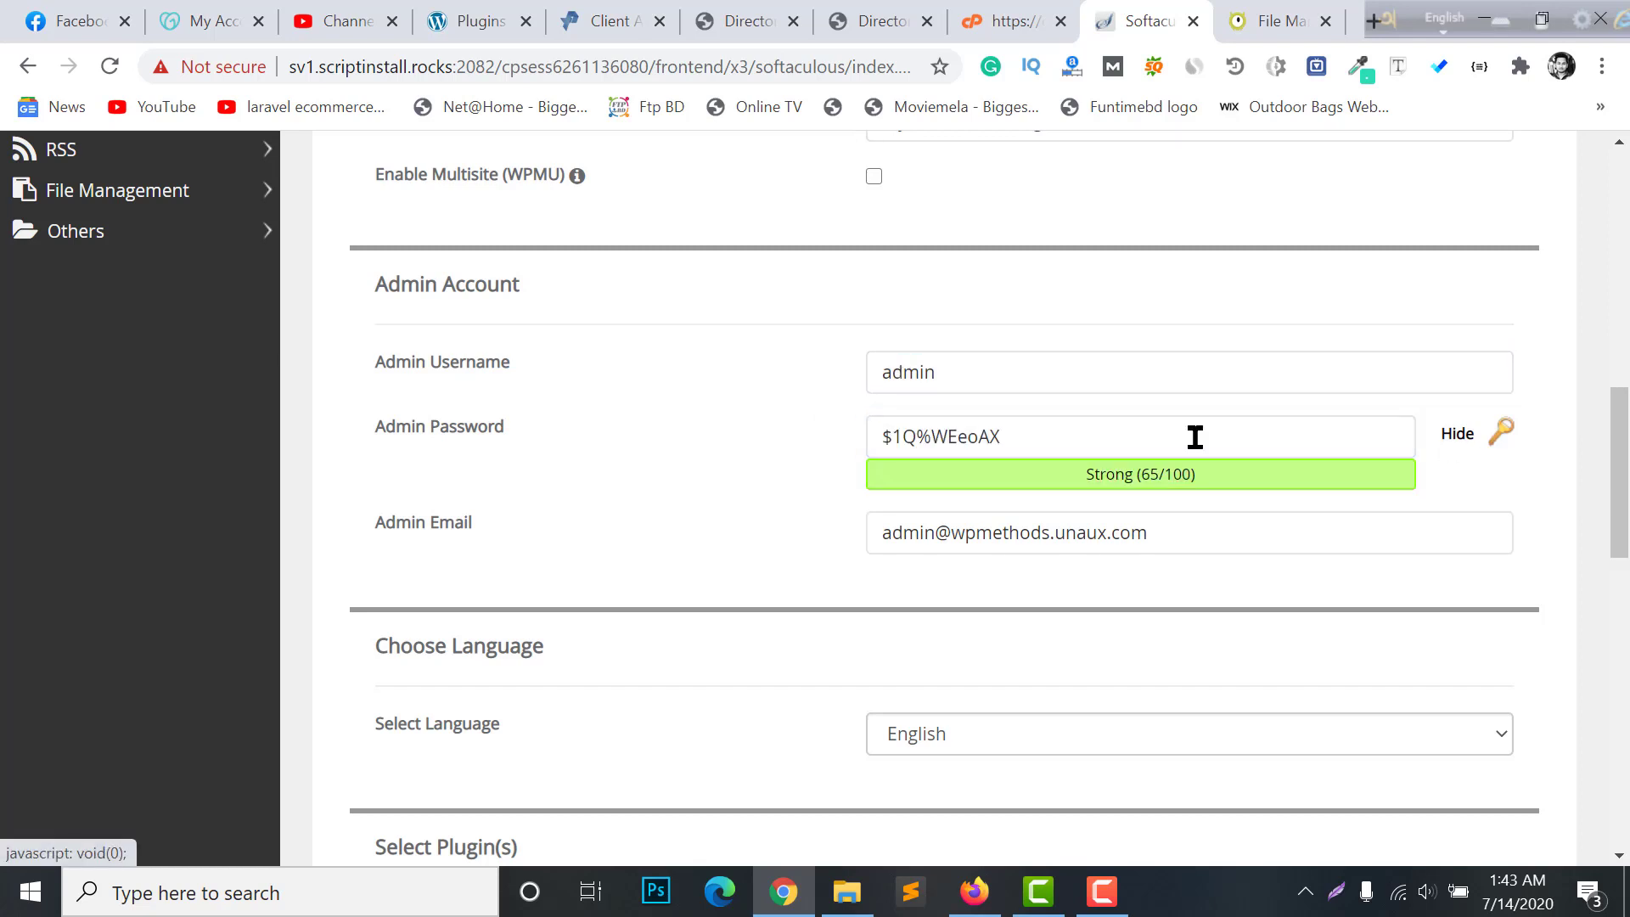
pyautogui.doubleClick(1053, 441)
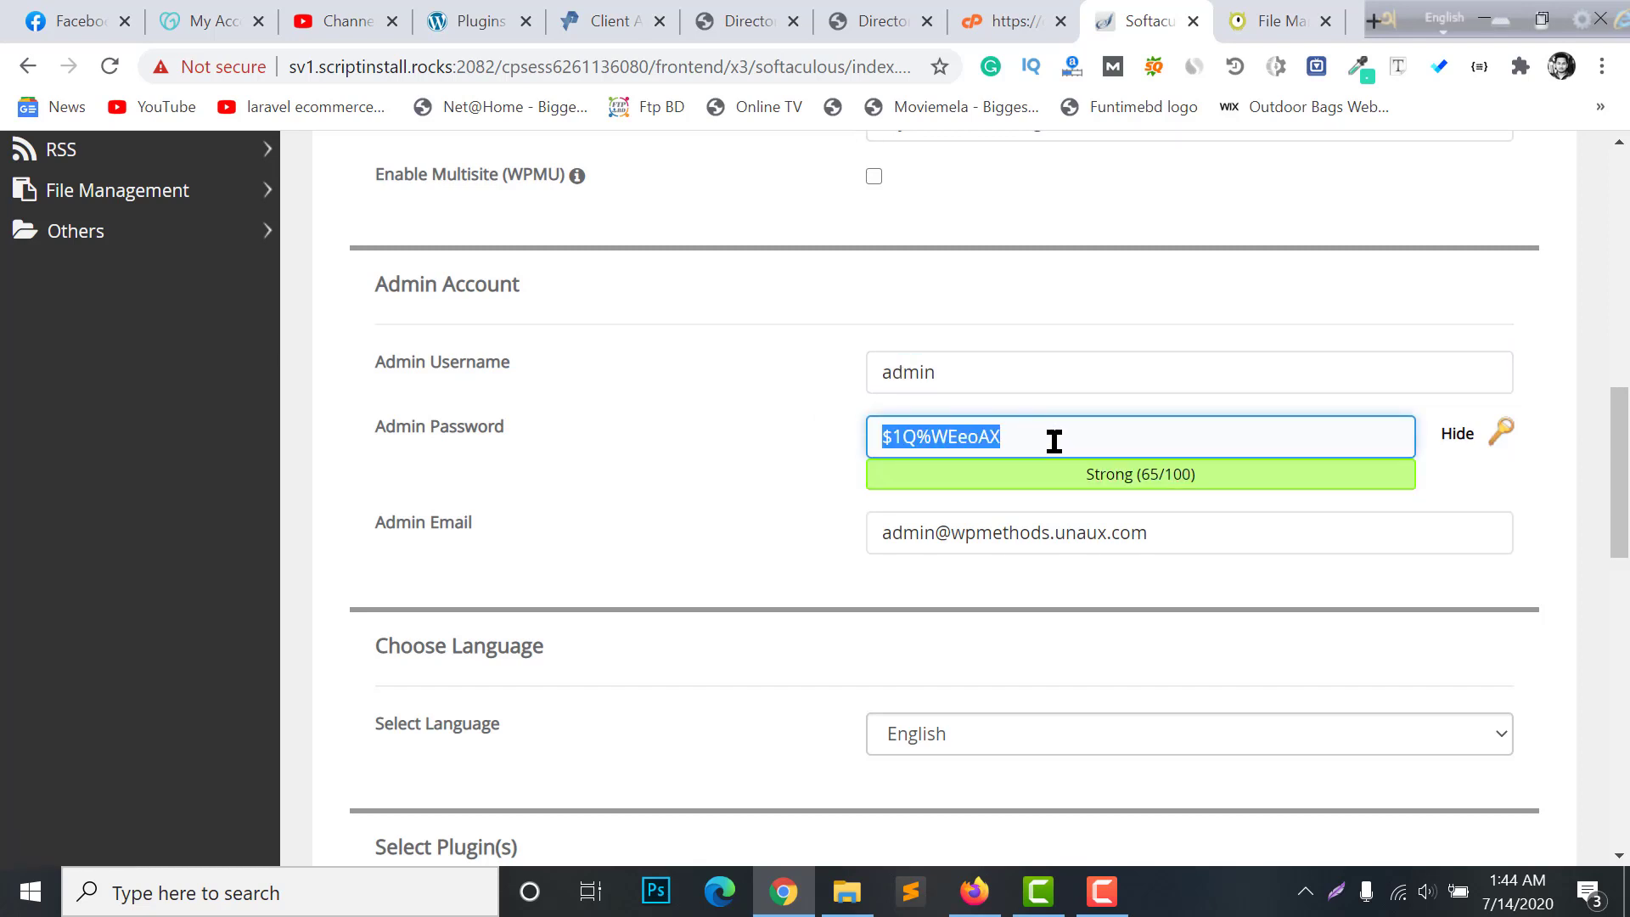
pyautogui.click(1462, 435)
# Replace the default admin email with the site owner's saved e-mail address.
pyautogui.tripleClick(1117, 541)
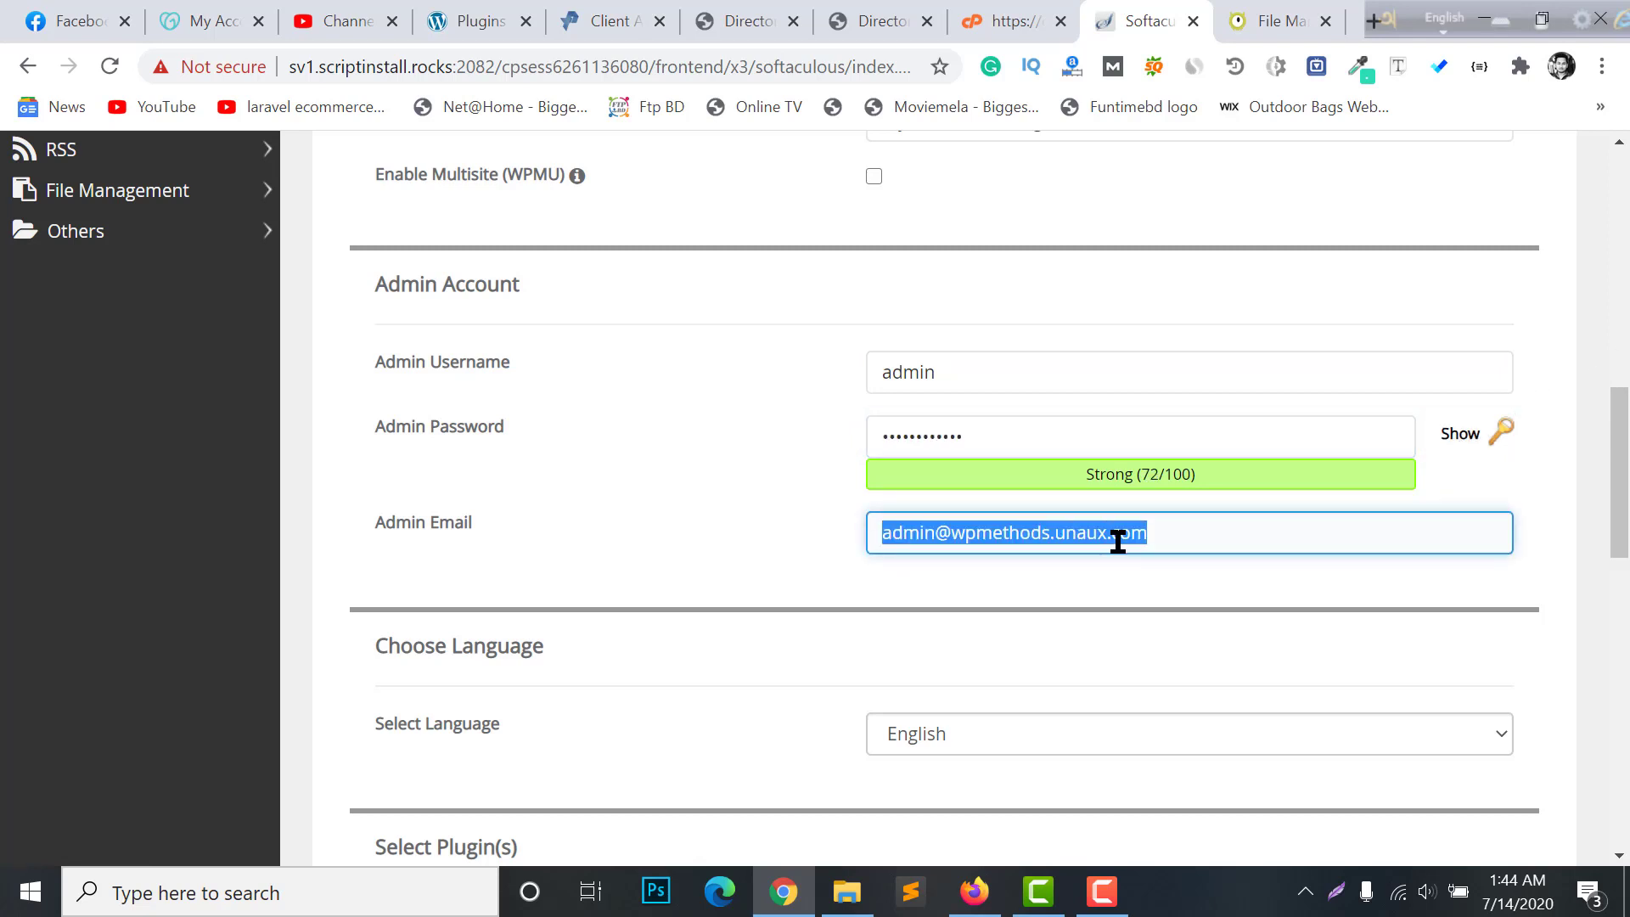
pyautogui.write('r')
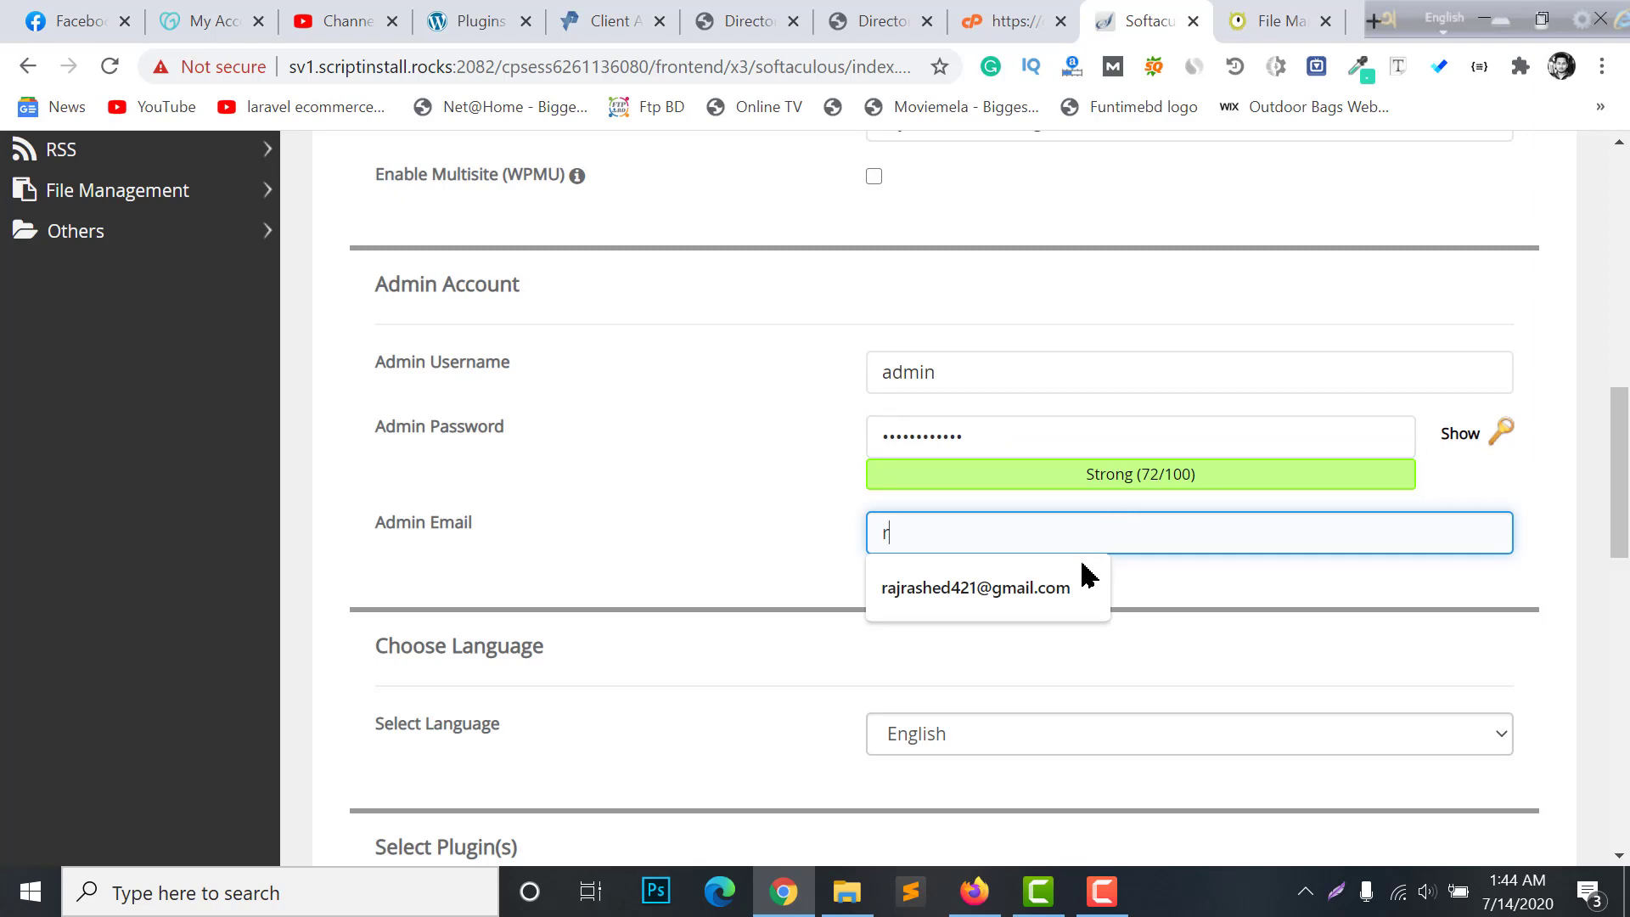
pyautogui.click(976, 588)
# Leave the optional plugins and themes unselected and run the WordPress installation.
pyautogui.scroll(-8, 926, 552)
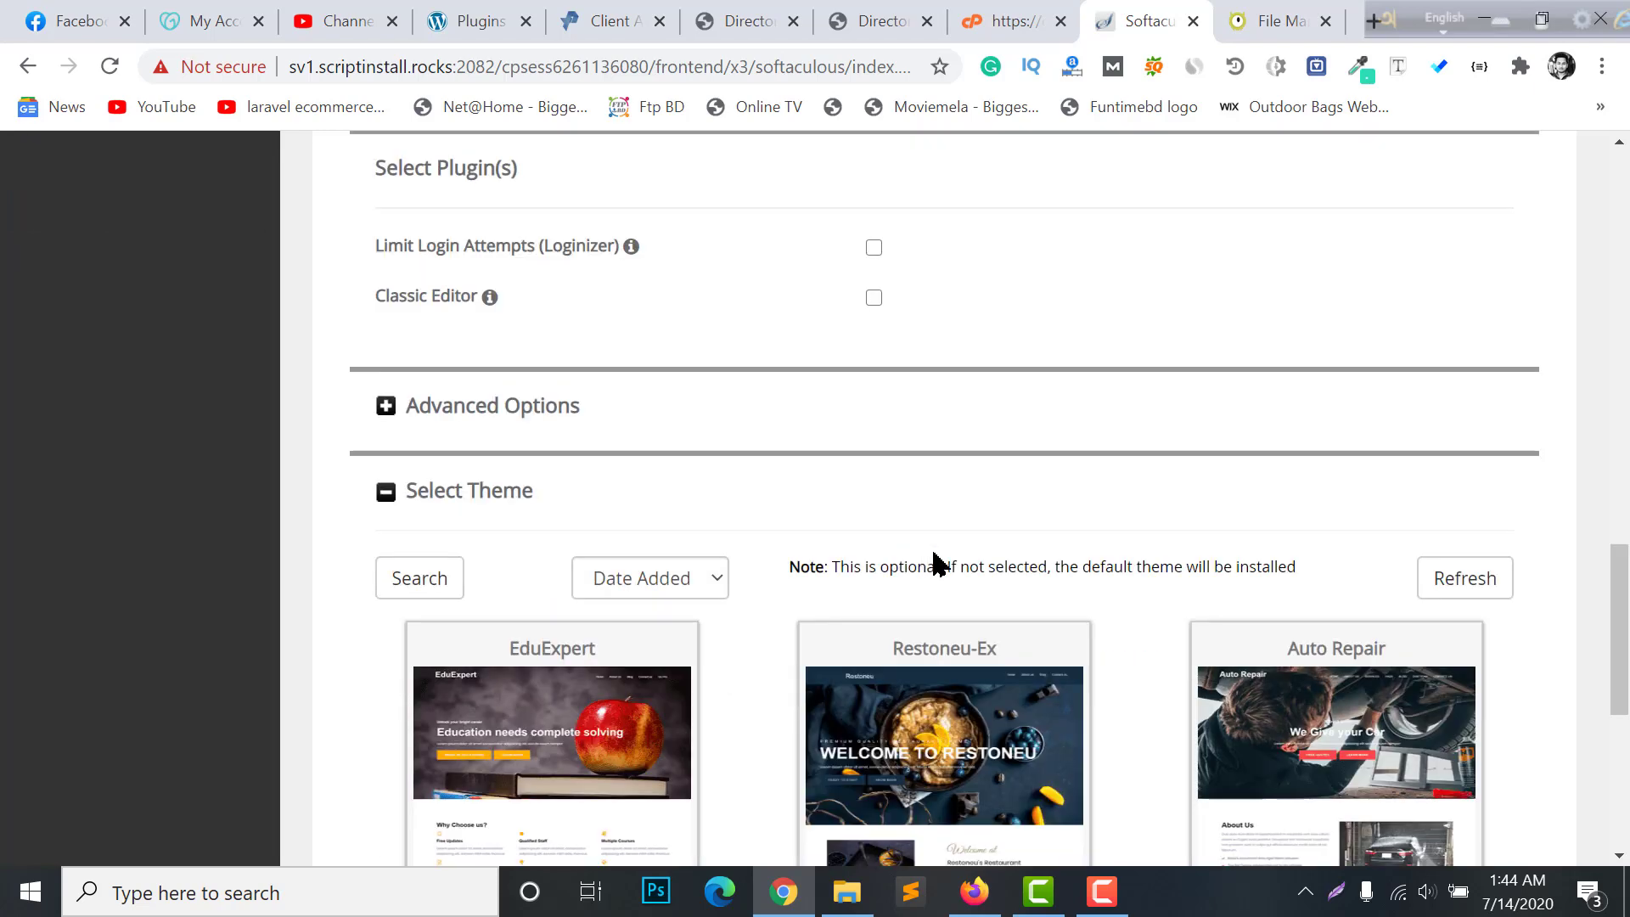
pyautogui.scroll(-7, 939, 560)
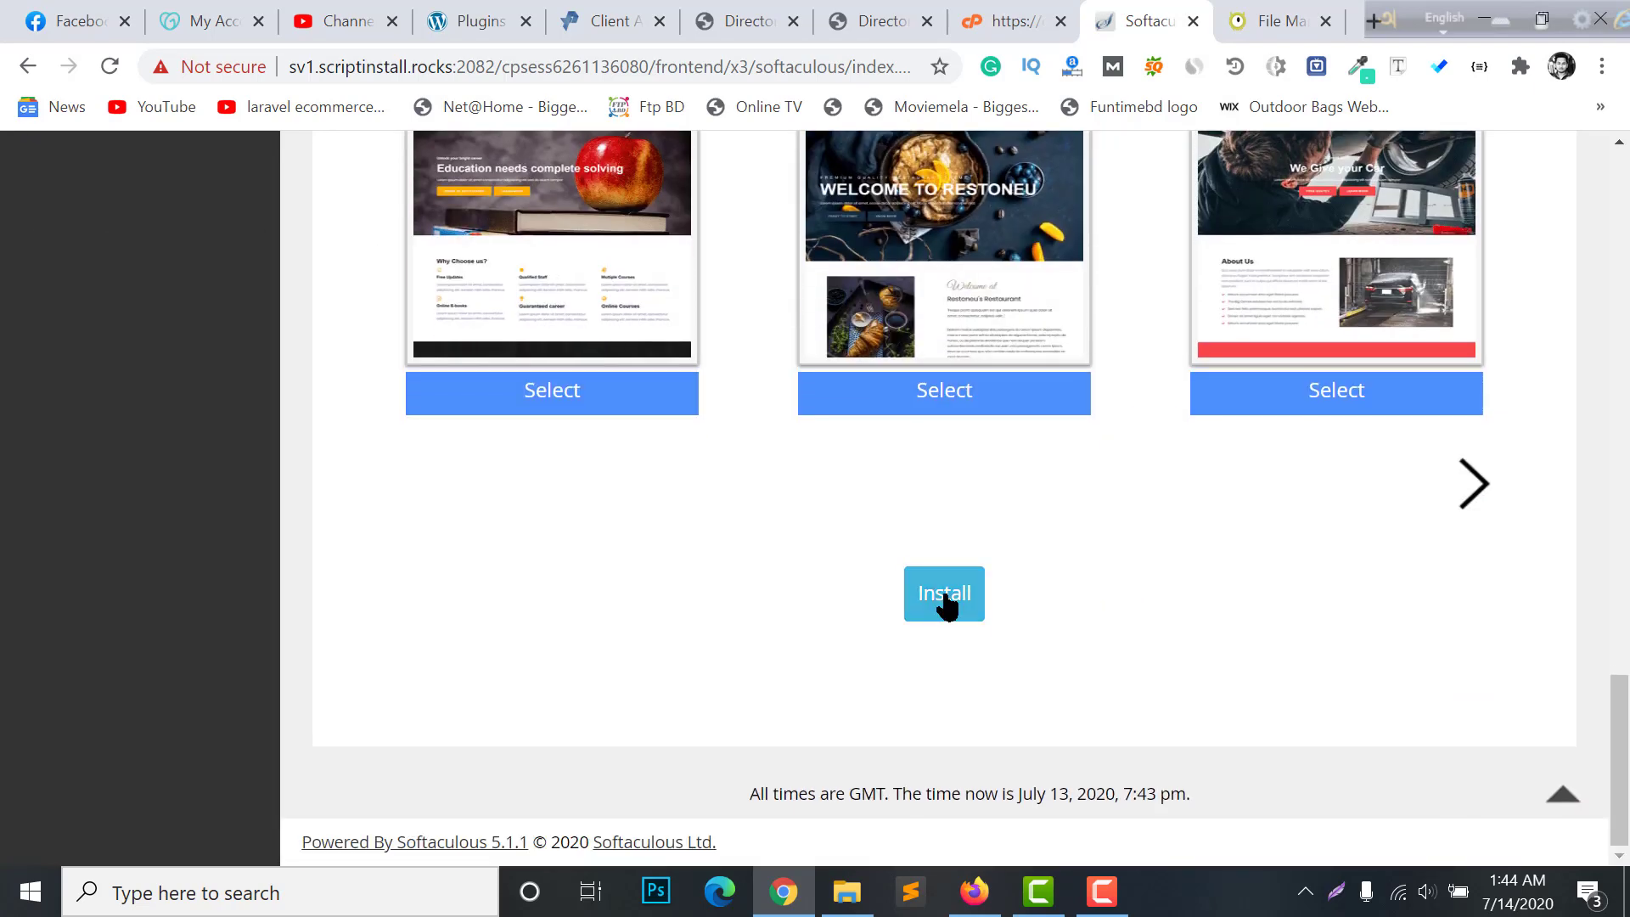
pyautogui.click(946, 596)
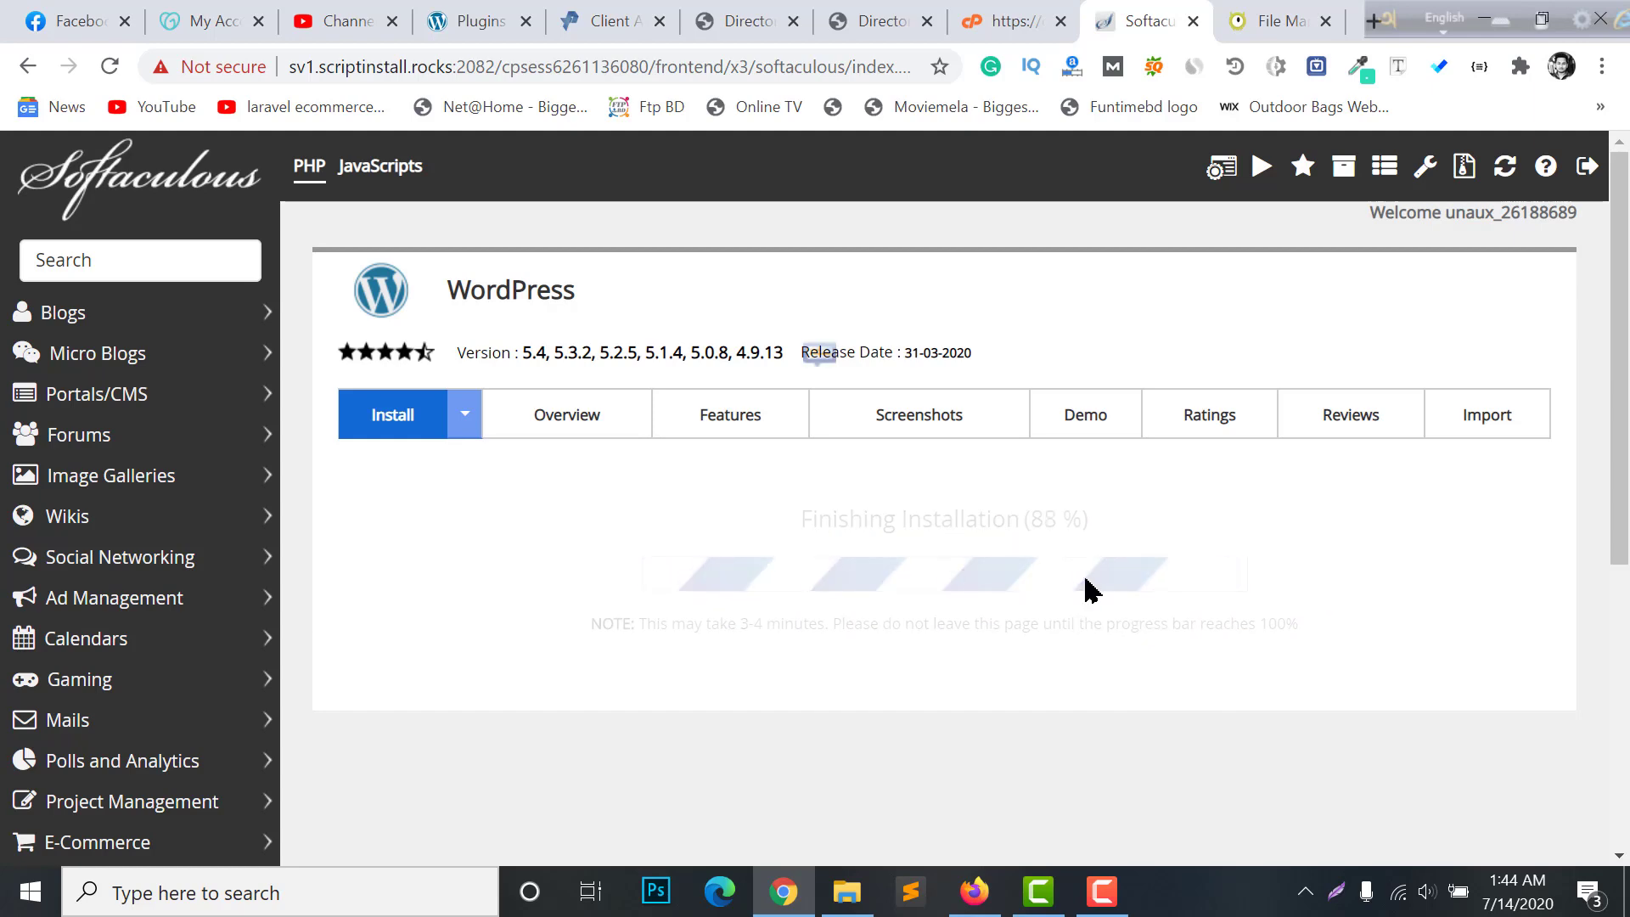
pyautogui.scroll(-5, 764, 411)
pyautogui.scroll(5, 747, 670)
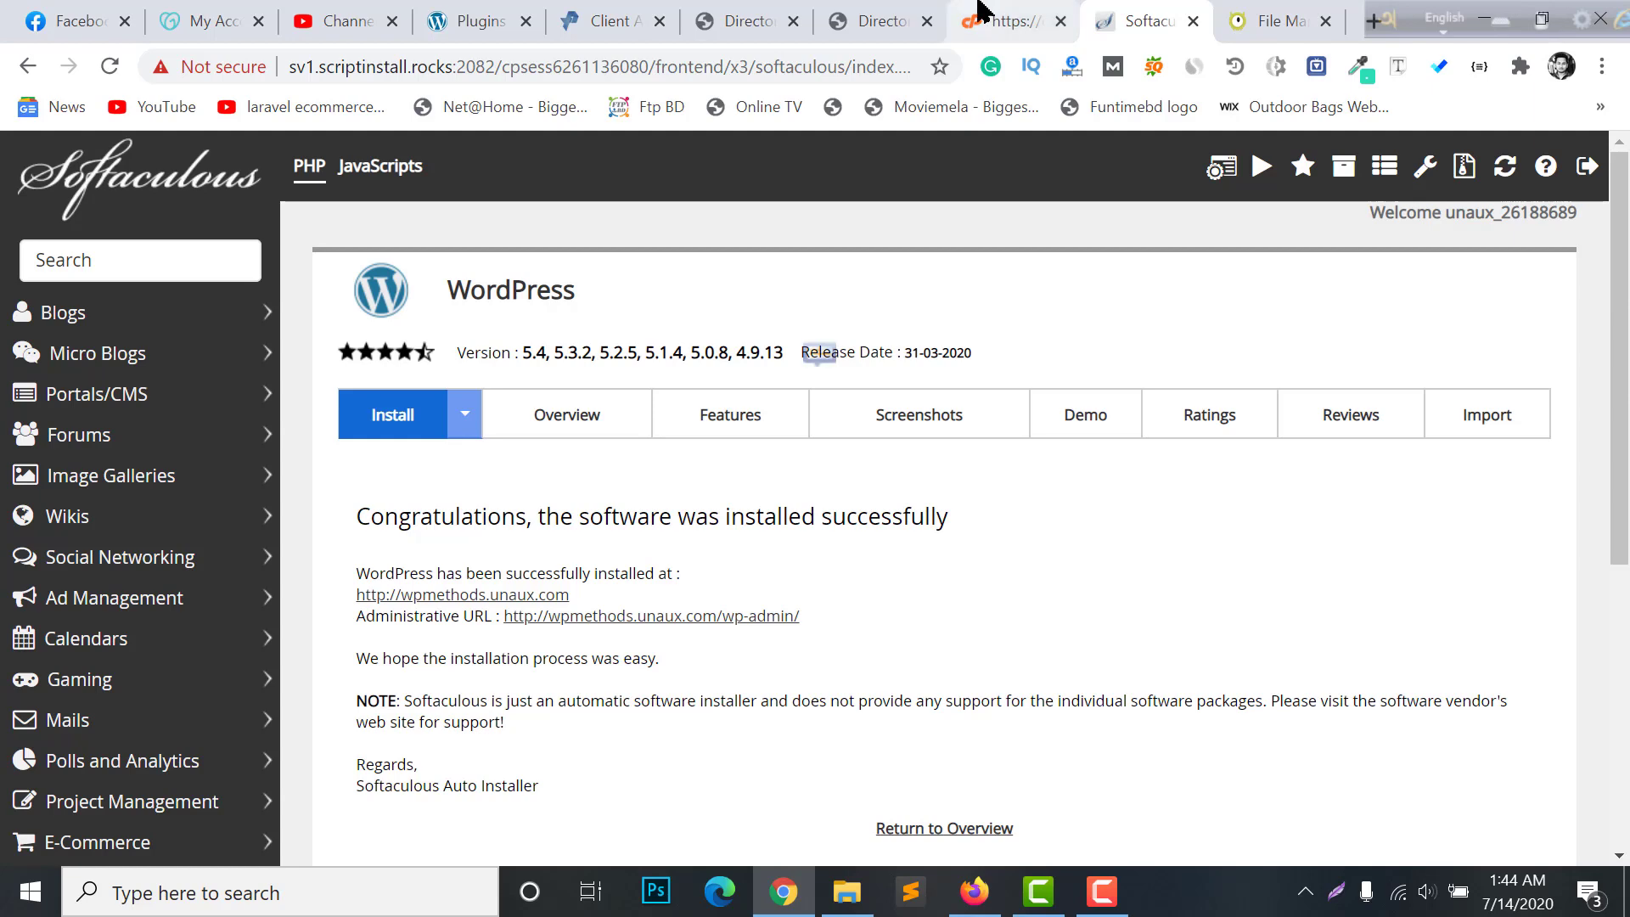
# Reload the live wpmethods.unaux.com page to check the newly installed WordPress site.
pyautogui.click(900, 15)
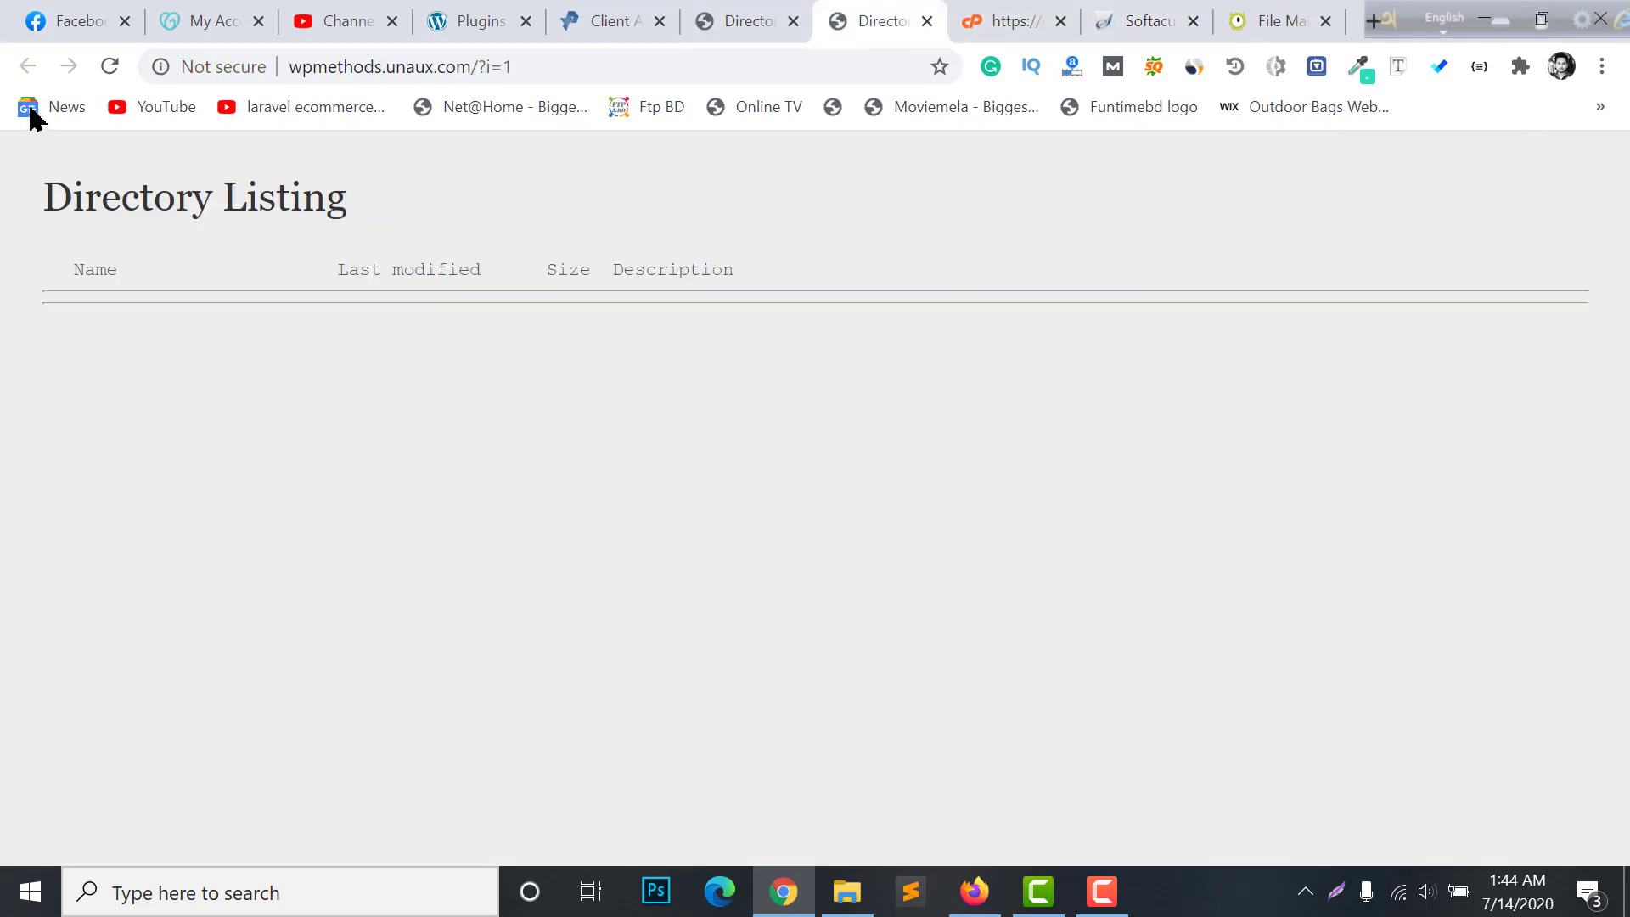
pyautogui.click(109, 68)
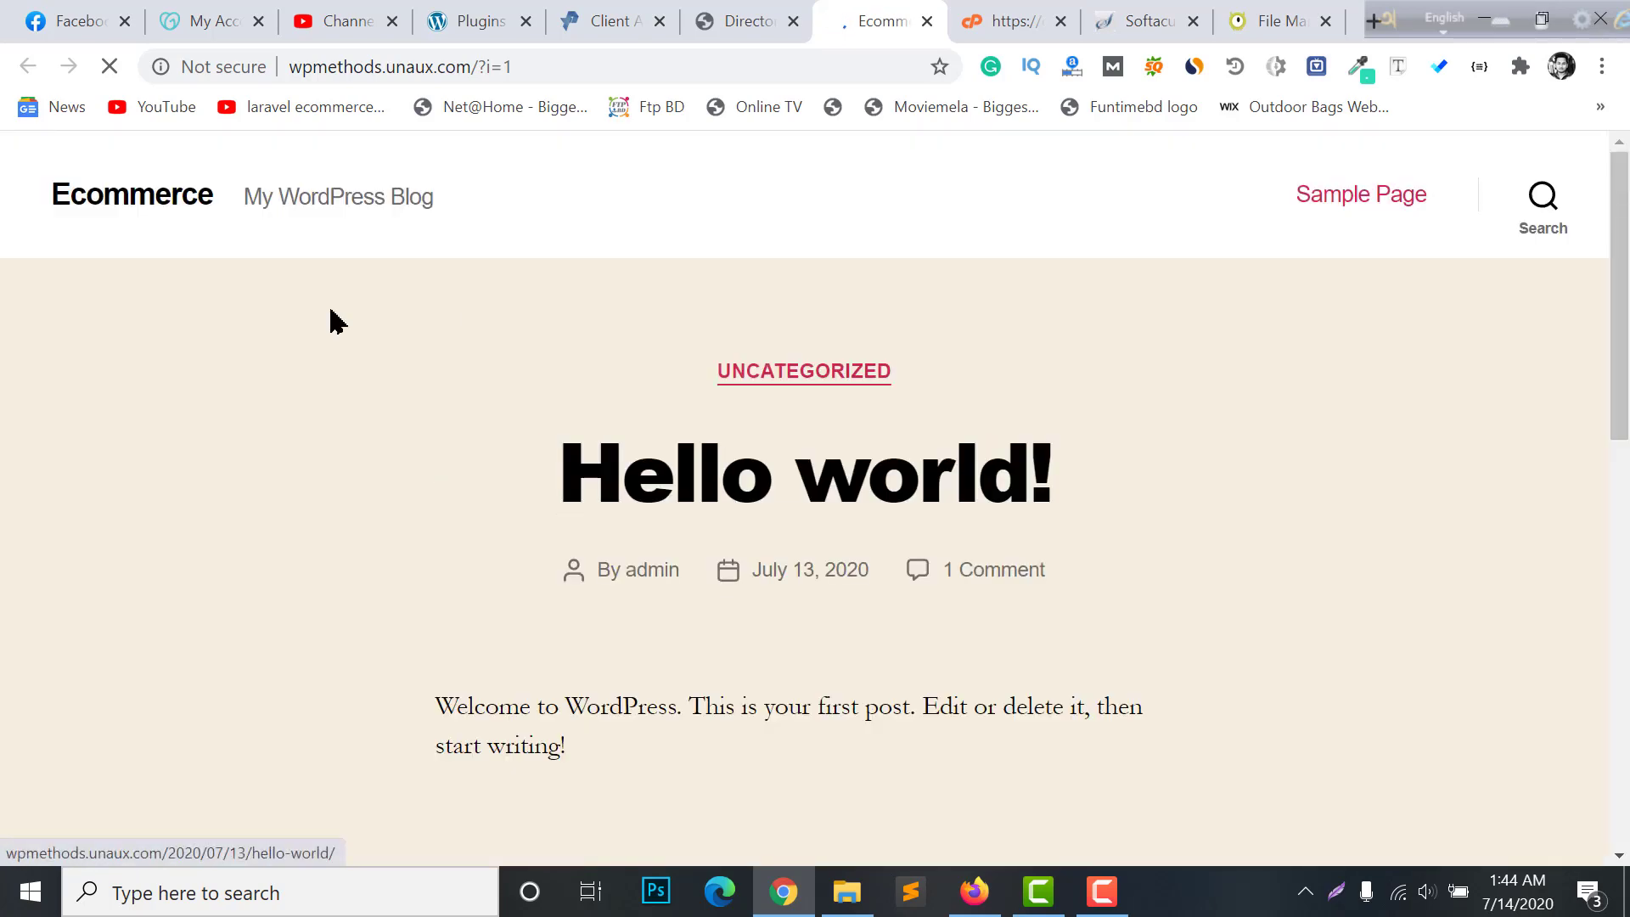
pyautogui.click(1006, 13)
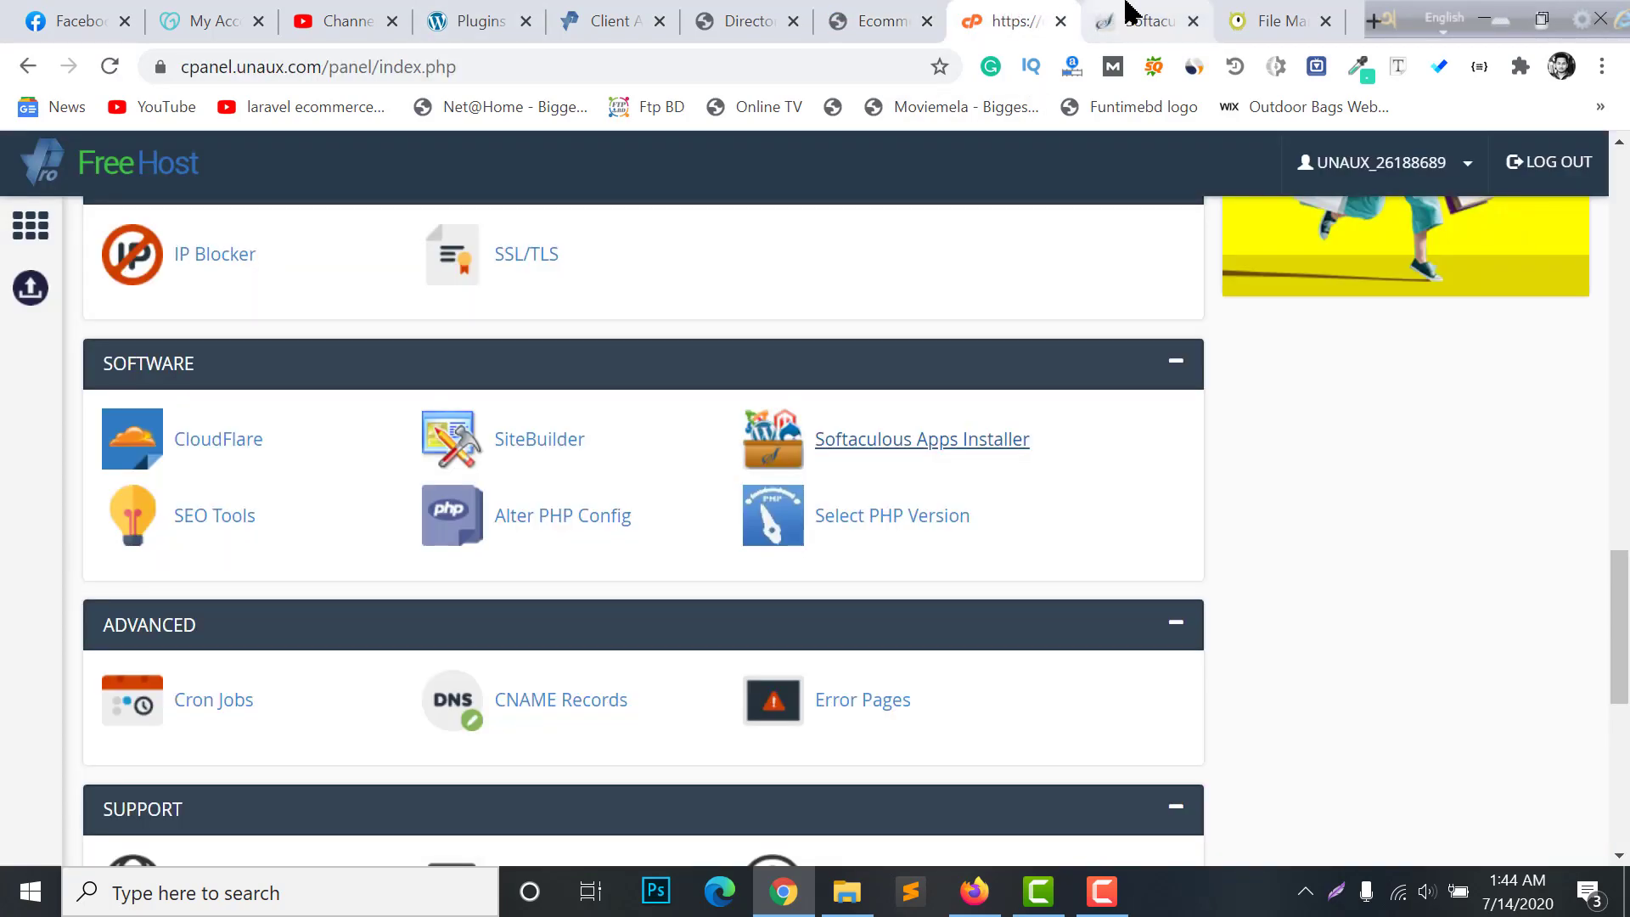
pyautogui.click(879, 13)
# Return to the Softaculous installation result and open the WordPress dashboard through the administrative URL.
pyautogui.click(1129, 16)
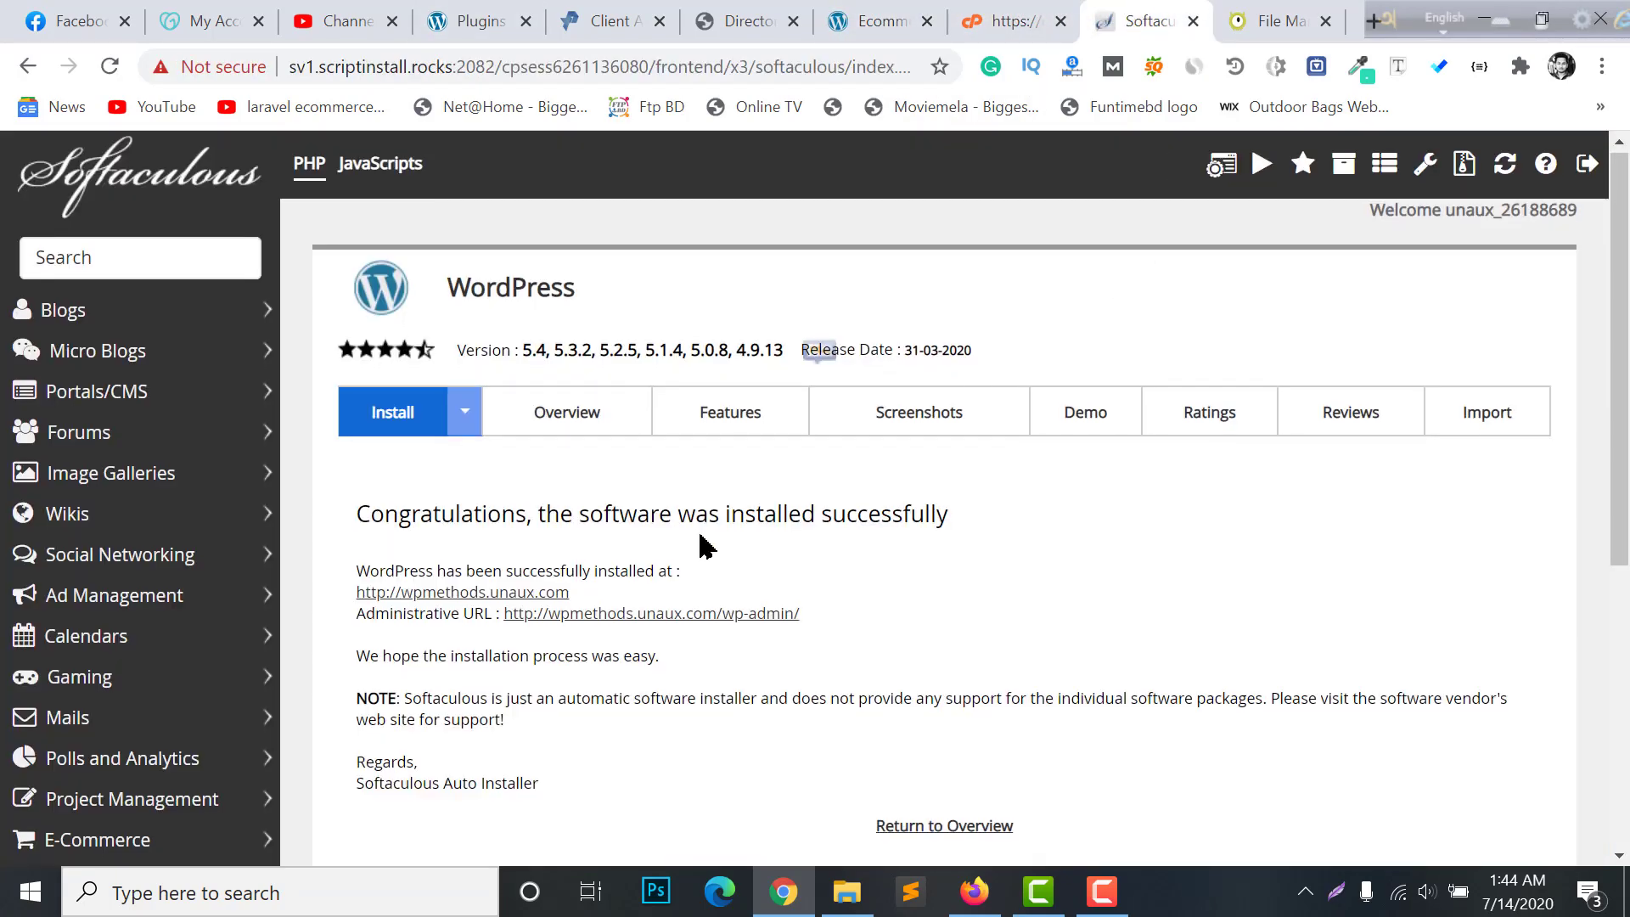
pyautogui.scroll(-2, 696, 535)
pyautogui.click(713, 457)
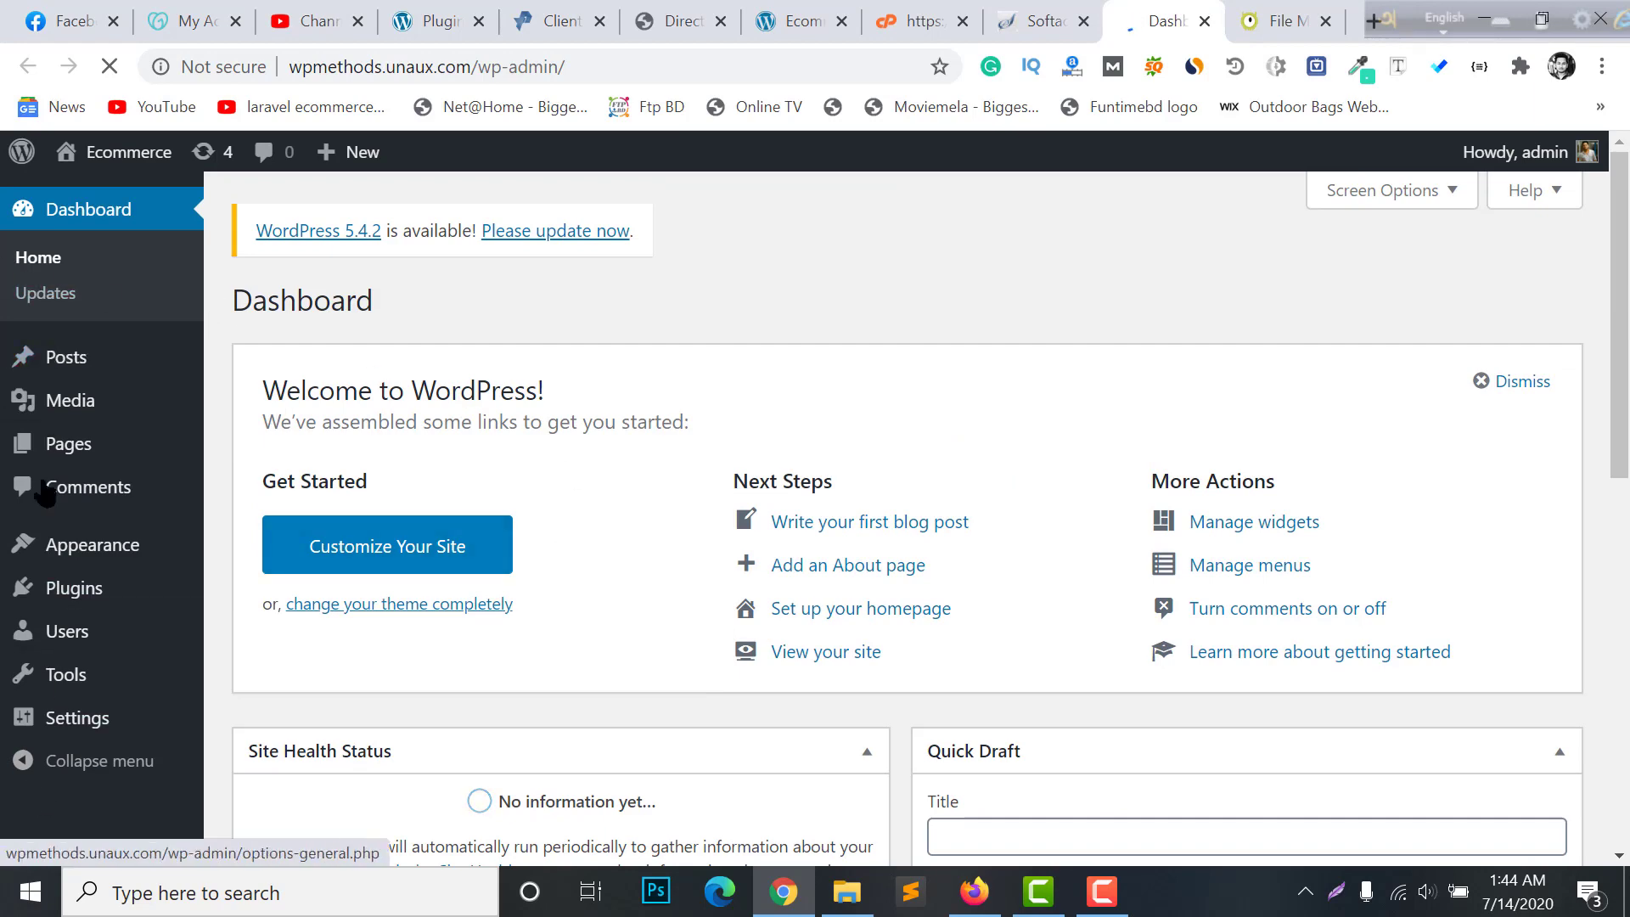
pyautogui.scroll(-8, 44, 482)
pyautogui.scroll(8, 47, 454)
# Open the live Ecommerce site from the WordPress dashboard in a new browser tab.
pyautogui.moveTo(111, 154)
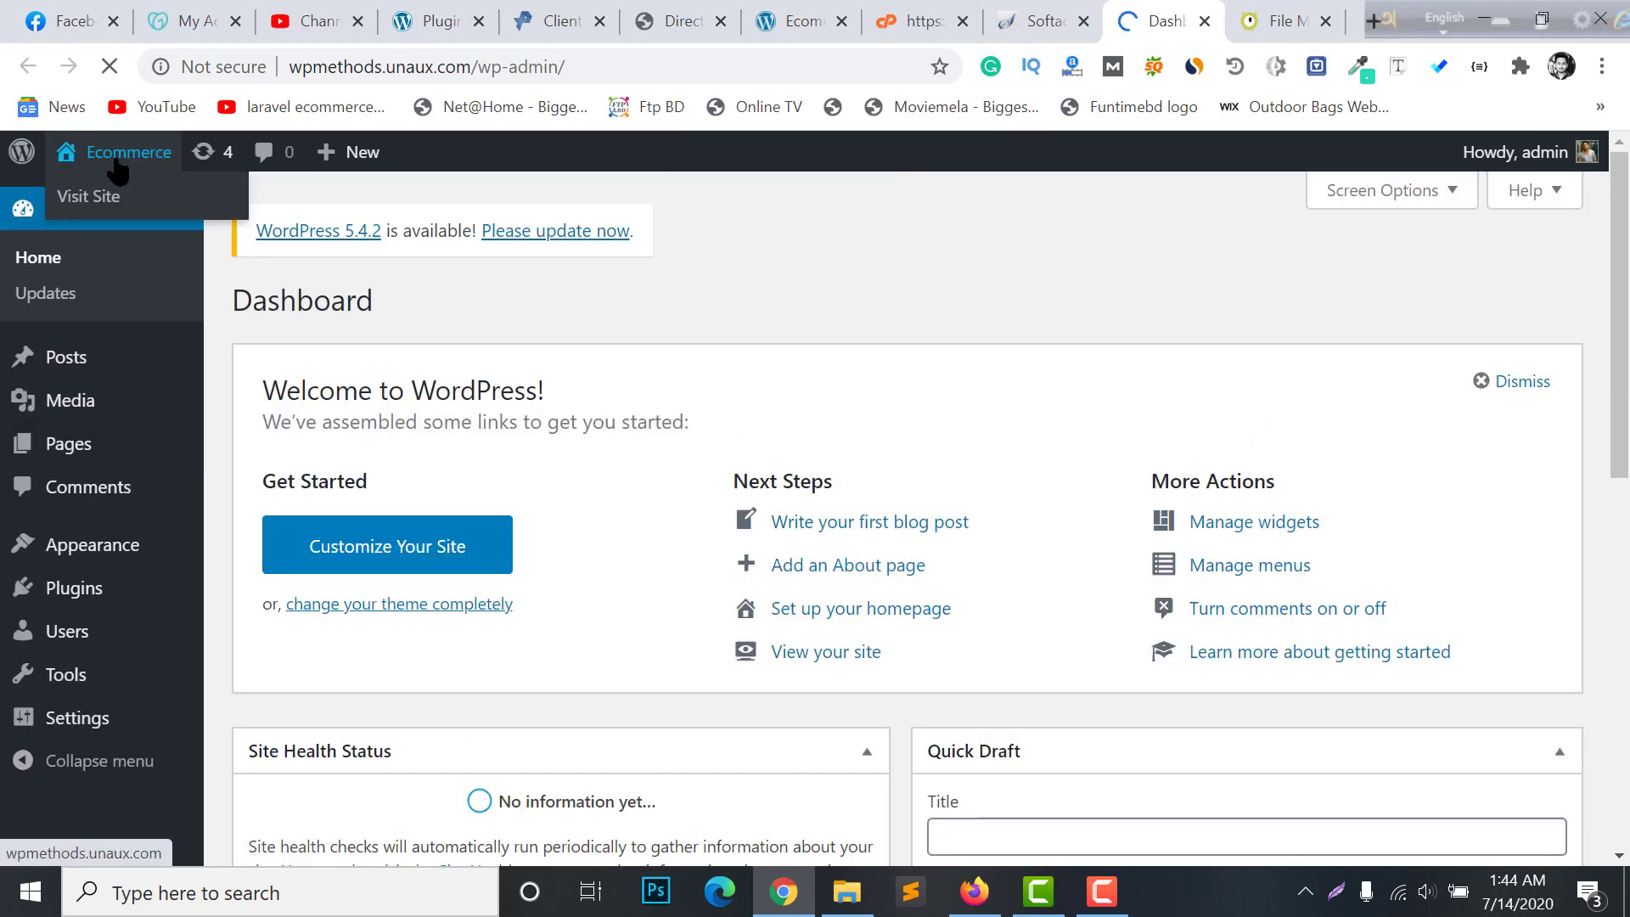
pyautogui.rightClick(129, 193)
pyautogui.click(155, 212)
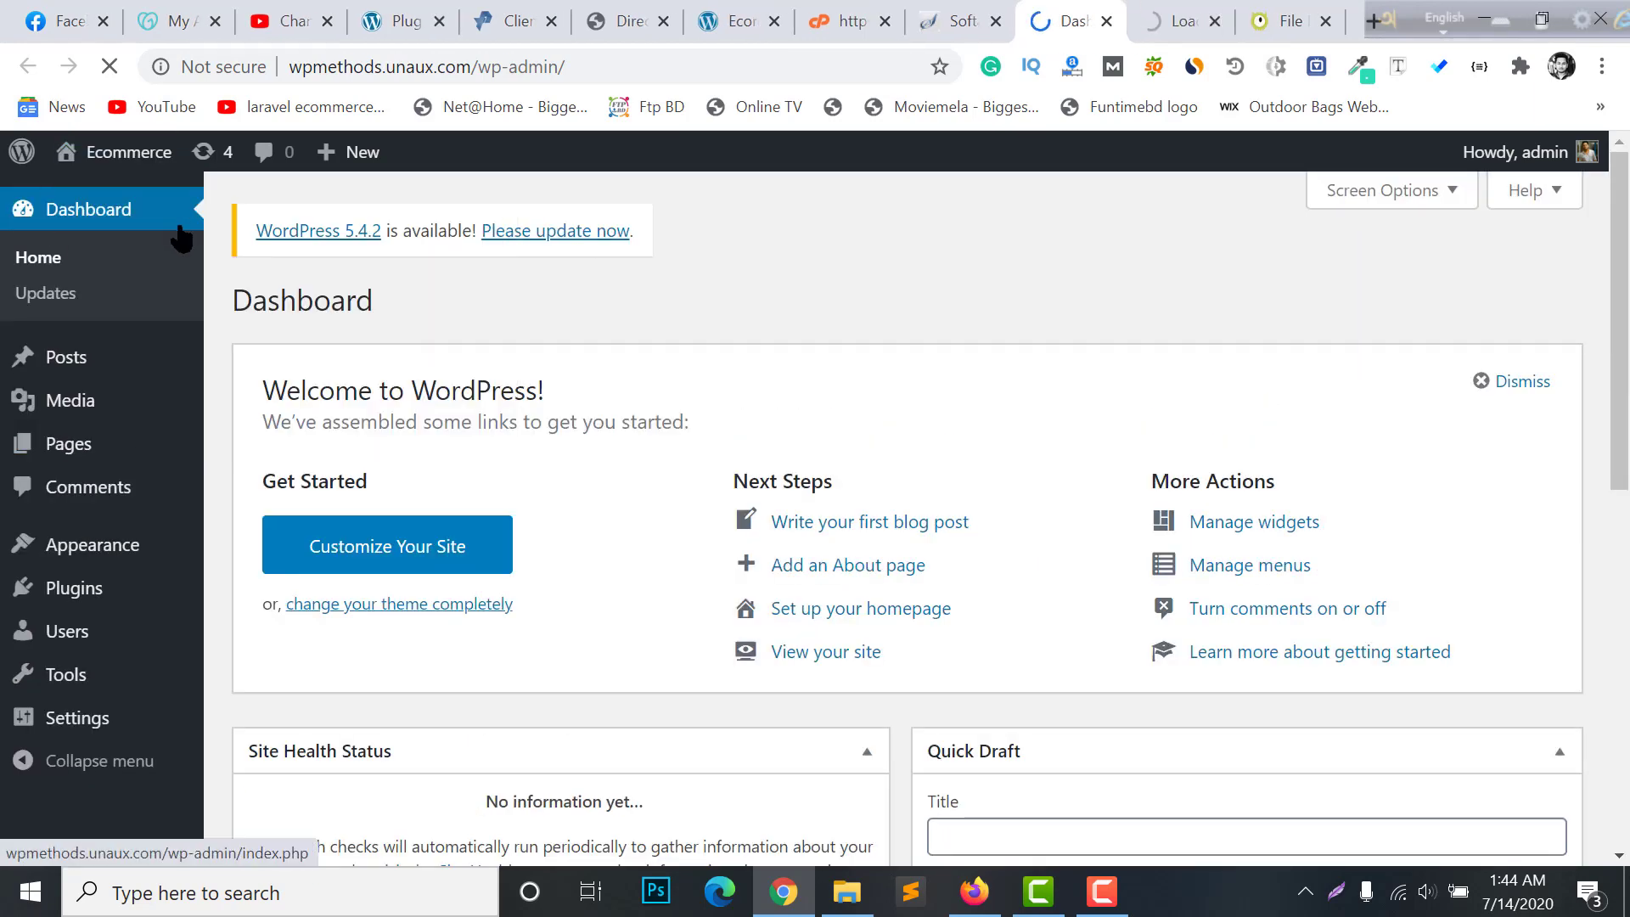
# Examine the parts of the dashboard's web address and its connection security information.
pyautogui.doubleClick(442, 66)
pyautogui.moveTo(382, 65); pyautogui.dragTo(397, 64)
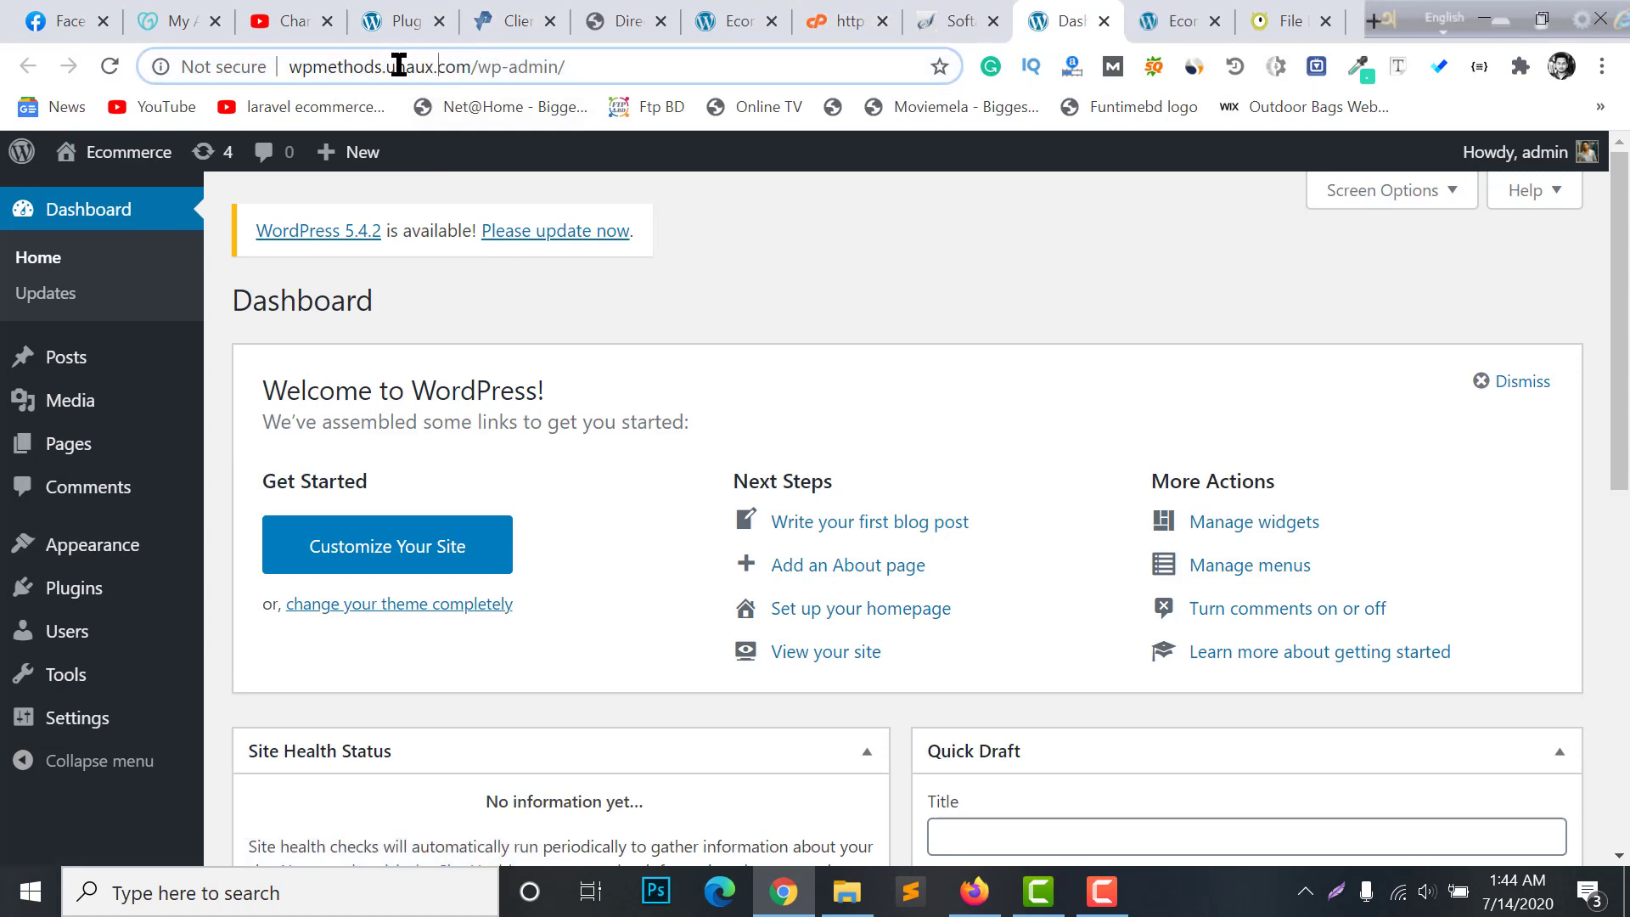
pyautogui.doubleClick(319, 64)
pyautogui.click(408, 64)
pyautogui.click(434, 64)
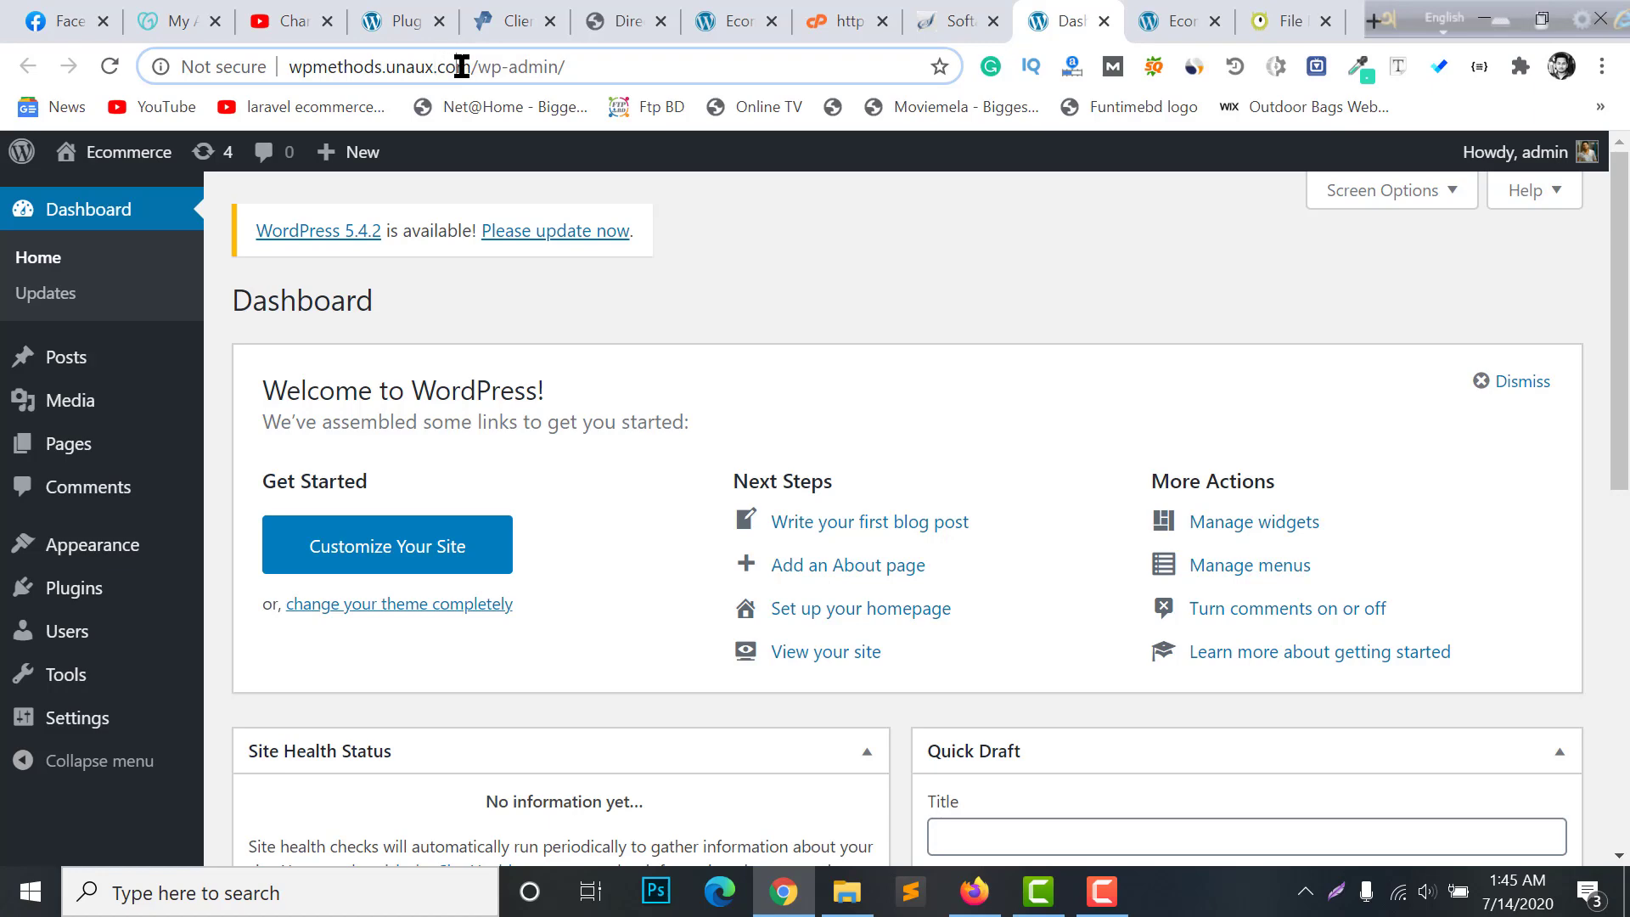
pyautogui.moveTo(472, 66); pyautogui.dragTo(284, 68)
pyautogui.click(255, 67)
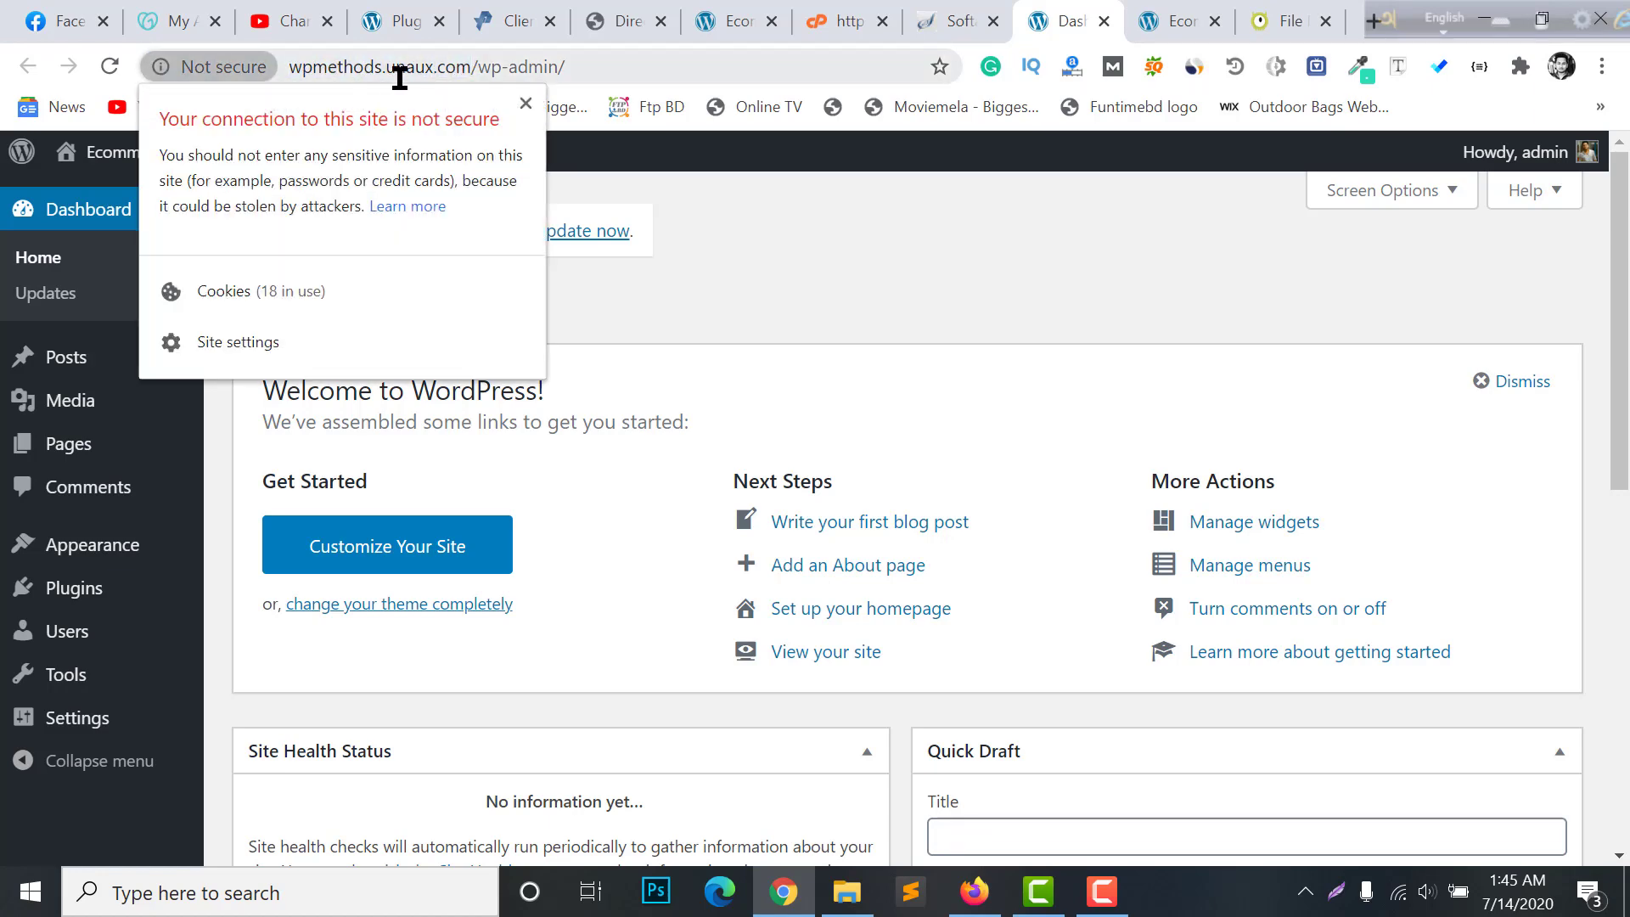
pyautogui.click(409, 68)
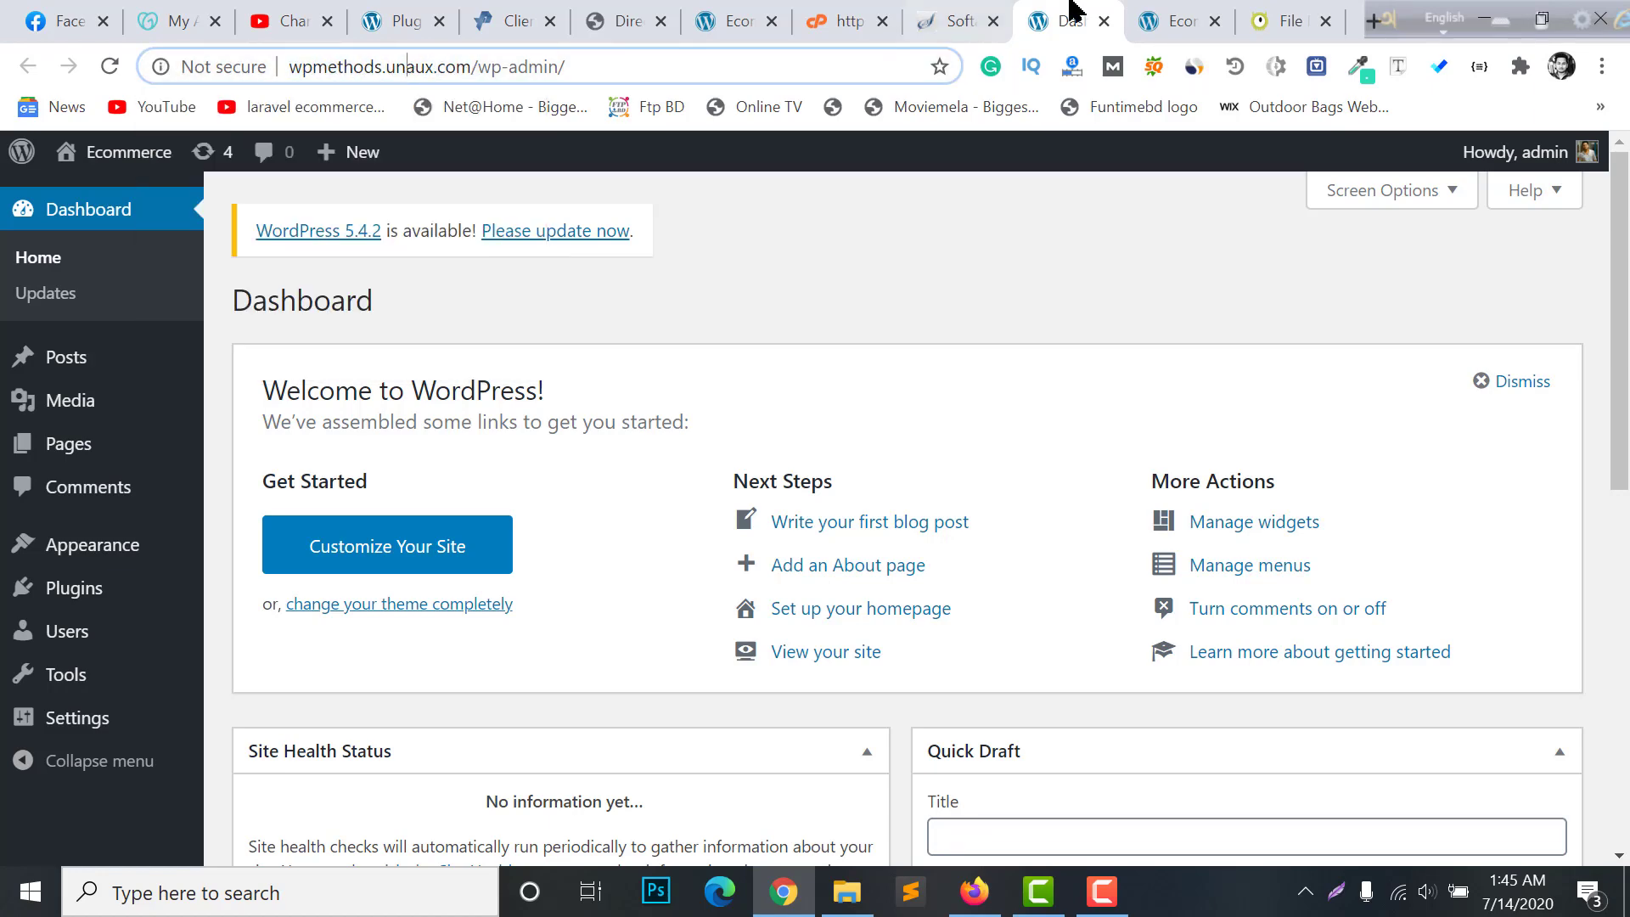
# Compare the WordPress dashboard with the live Ecommerce site and examine the live site's domain name.
pyautogui.click(1159, 19)
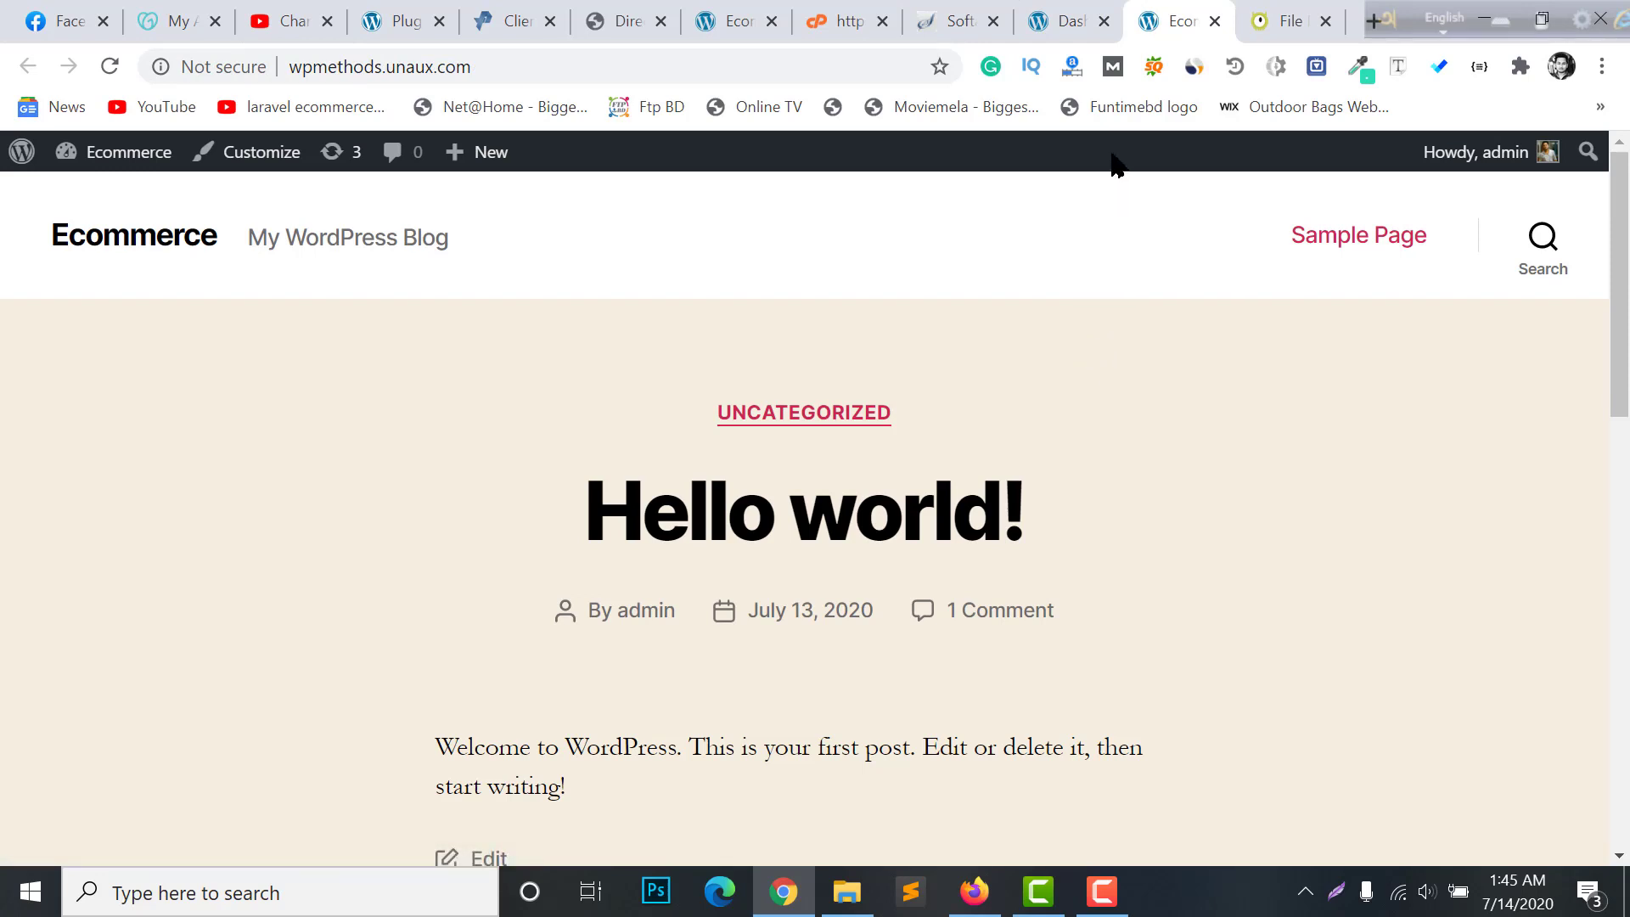
pyautogui.click(1073, 13)
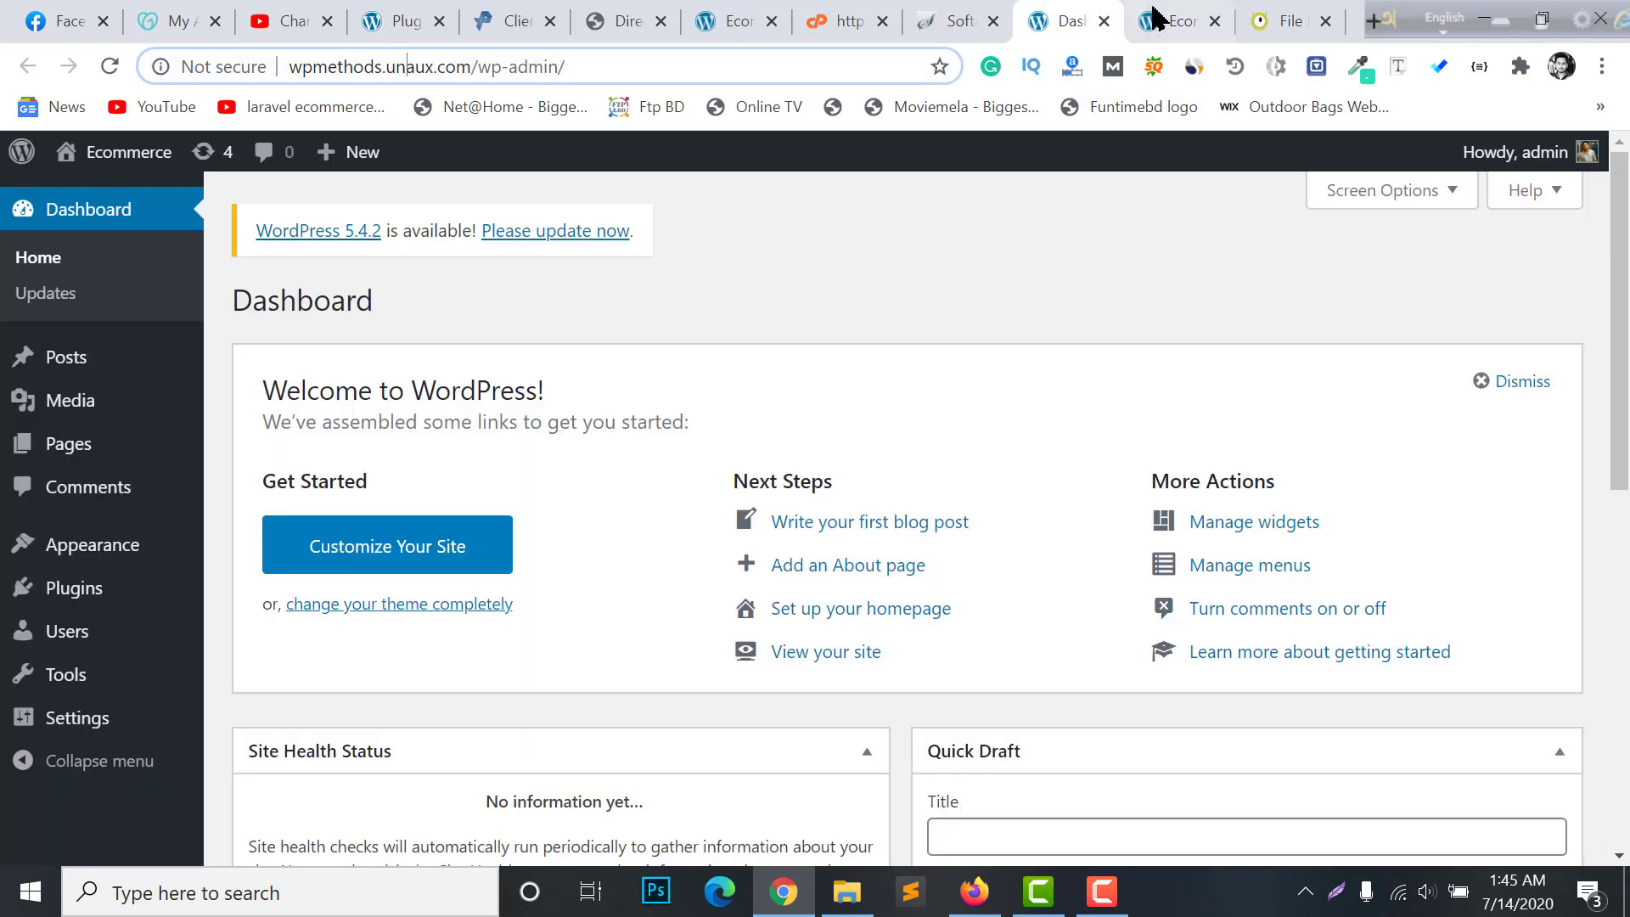
pyautogui.click(1156, 15)
pyautogui.click(1099, 17)
pyautogui.click(1183, 27)
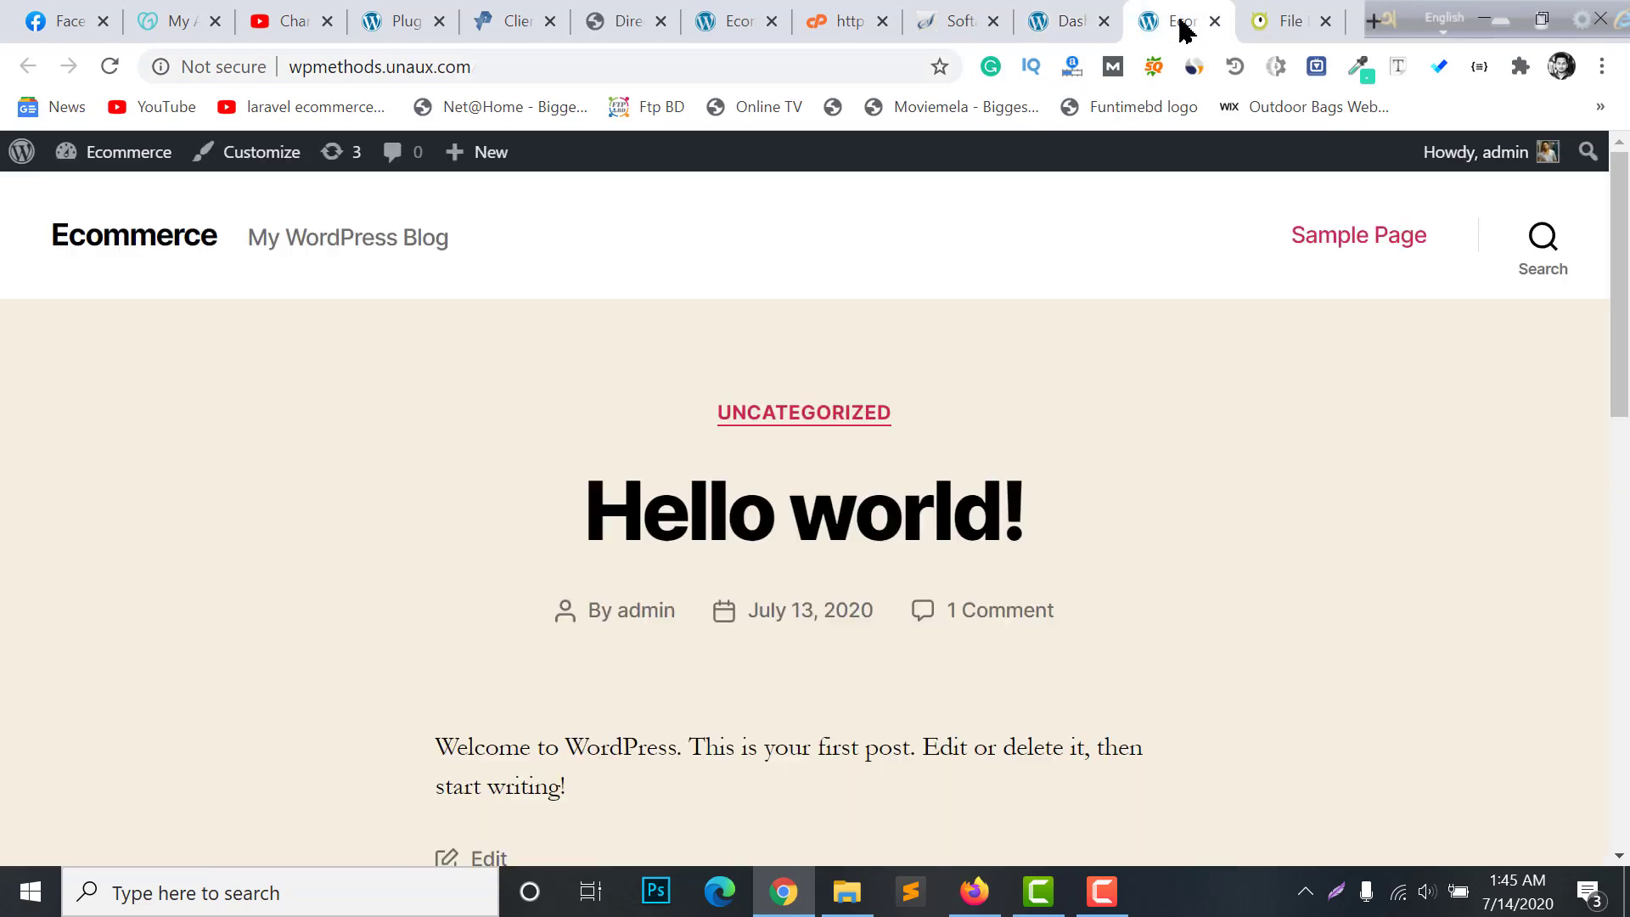
pyautogui.click(393, 68)
pyautogui.doubleClick(501, 66)
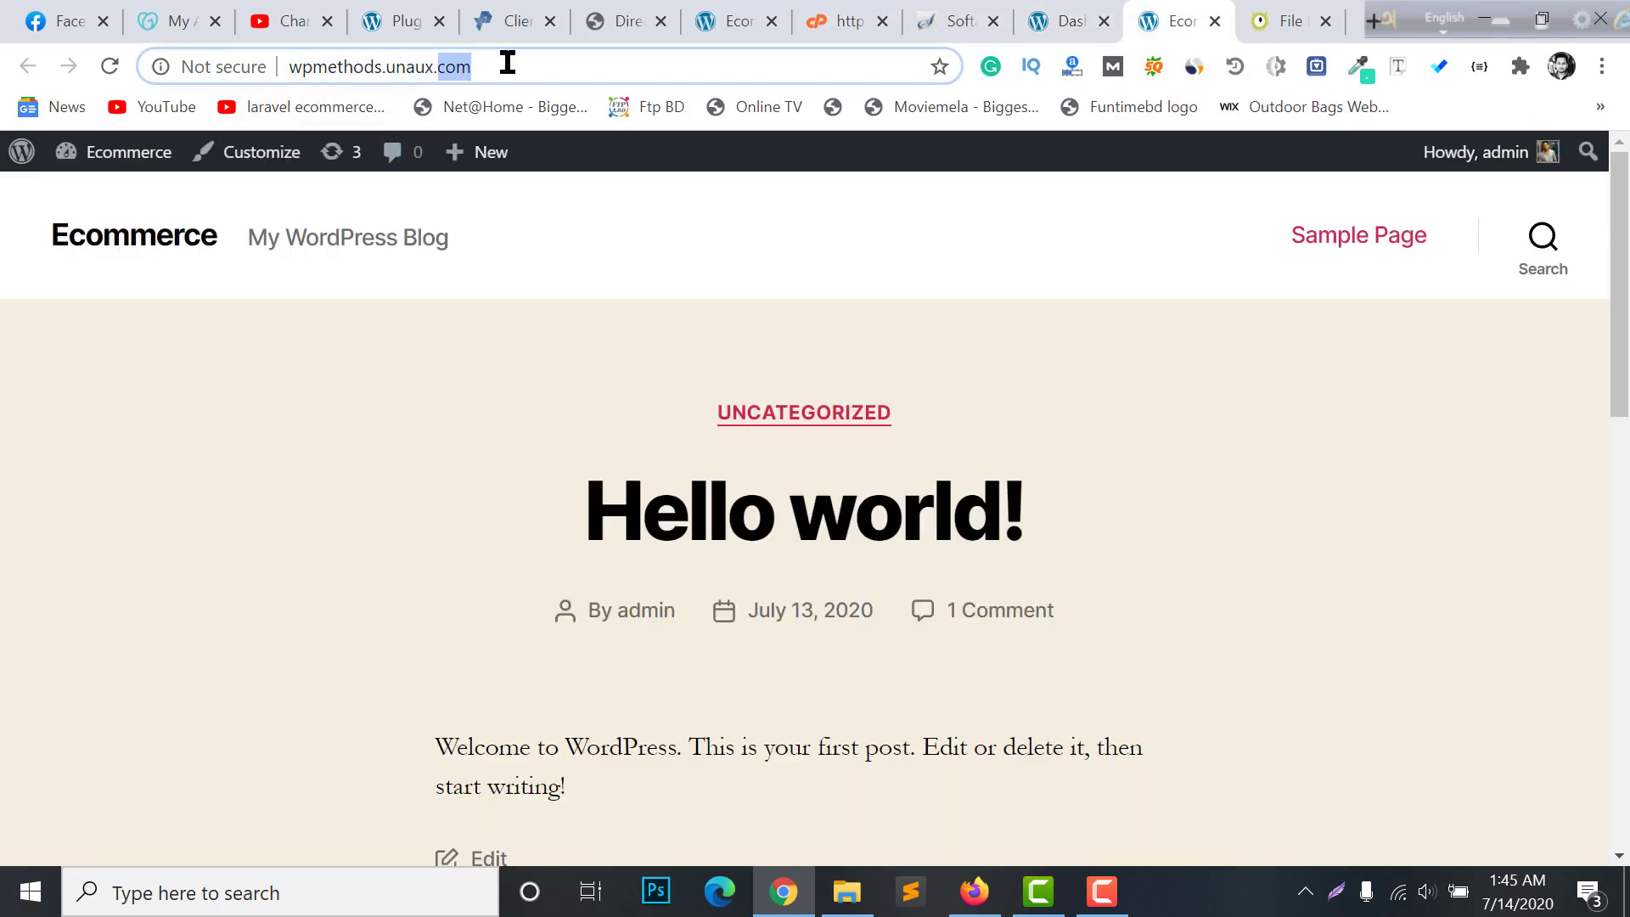
pyautogui.click(495, 66)
pyautogui.doubleClick(395, 66)
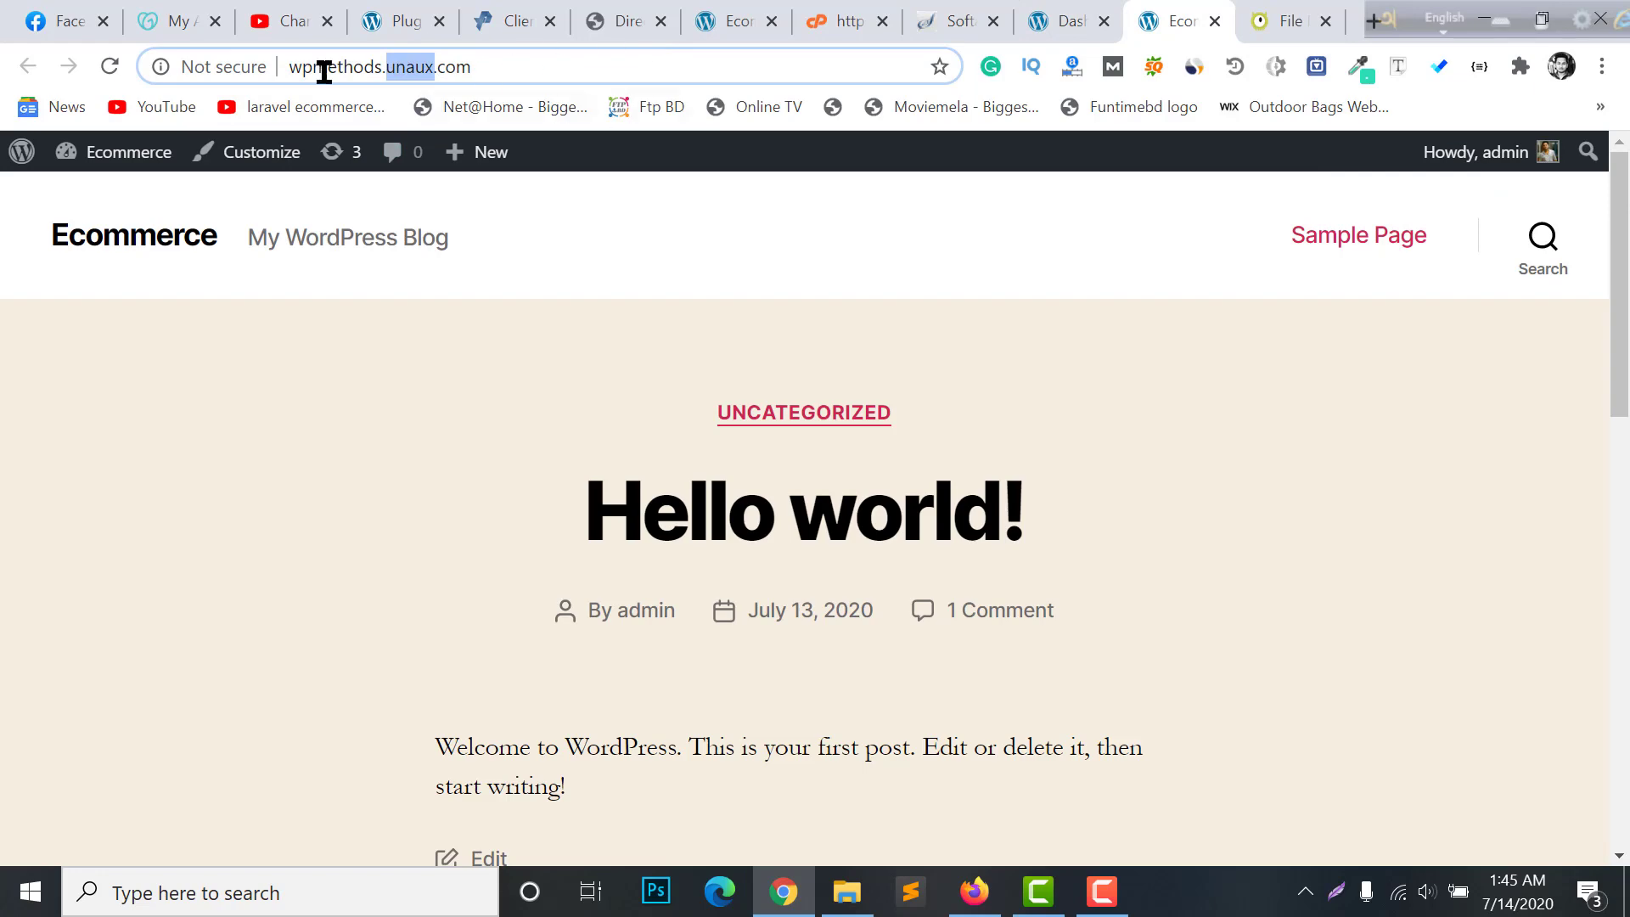
# Look over the Softaculous result, dashboard, live site and hosting control panel pages, and close the WordPress dashboard.
pyautogui.click(964, 9)
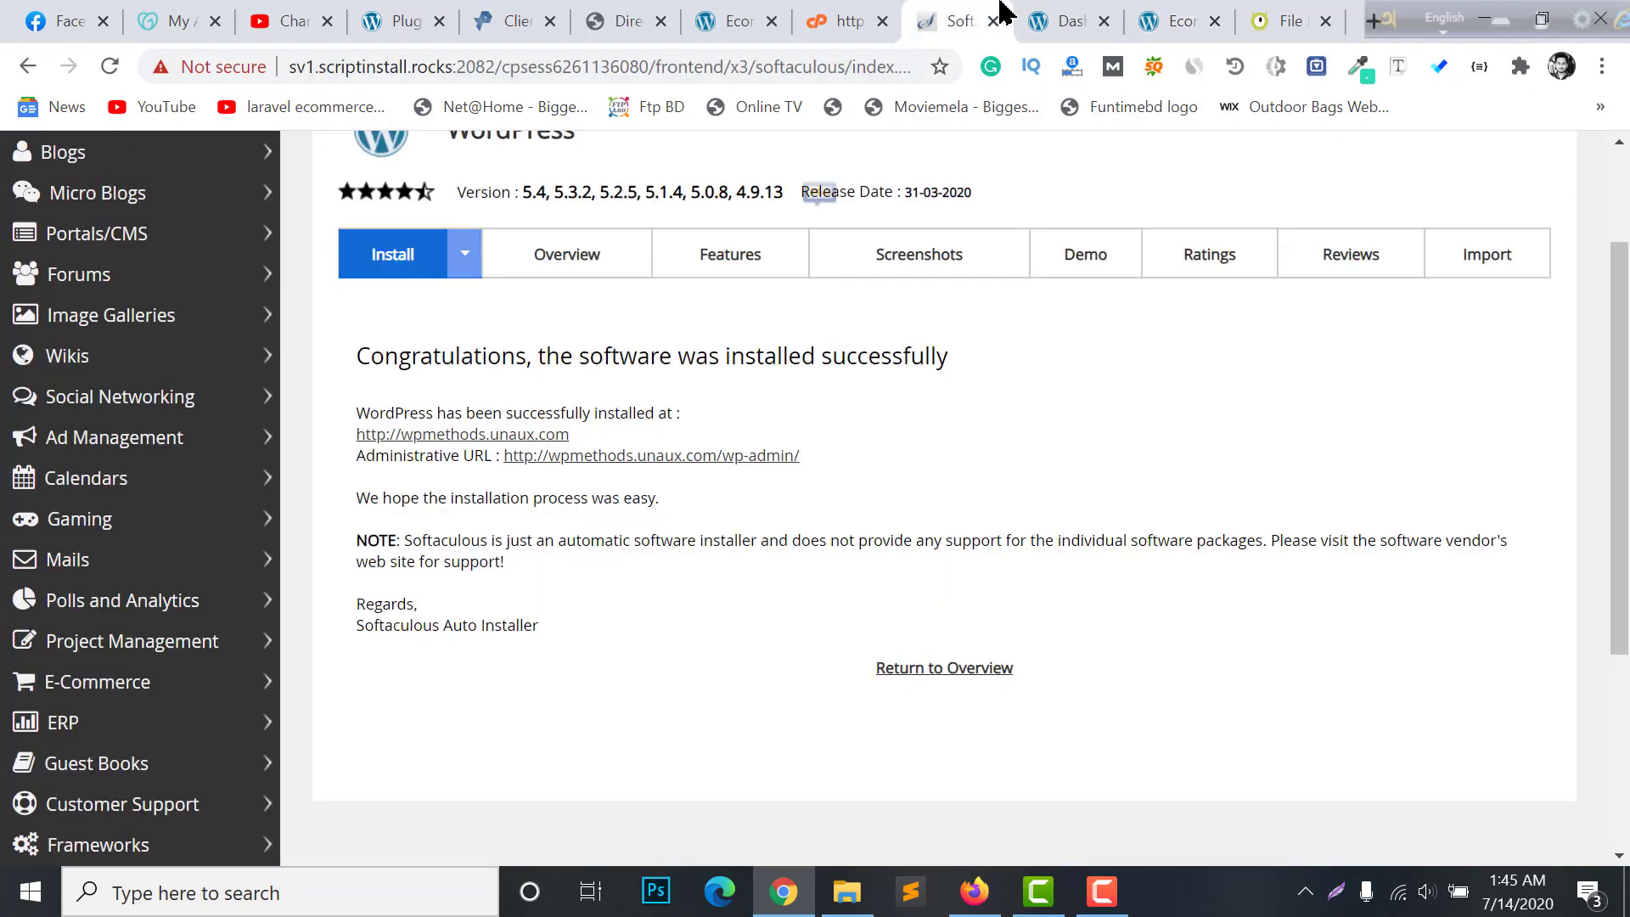
pyautogui.click(1083, 7)
pyautogui.click(1173, 14)
pyautogui.click(1091, 33)
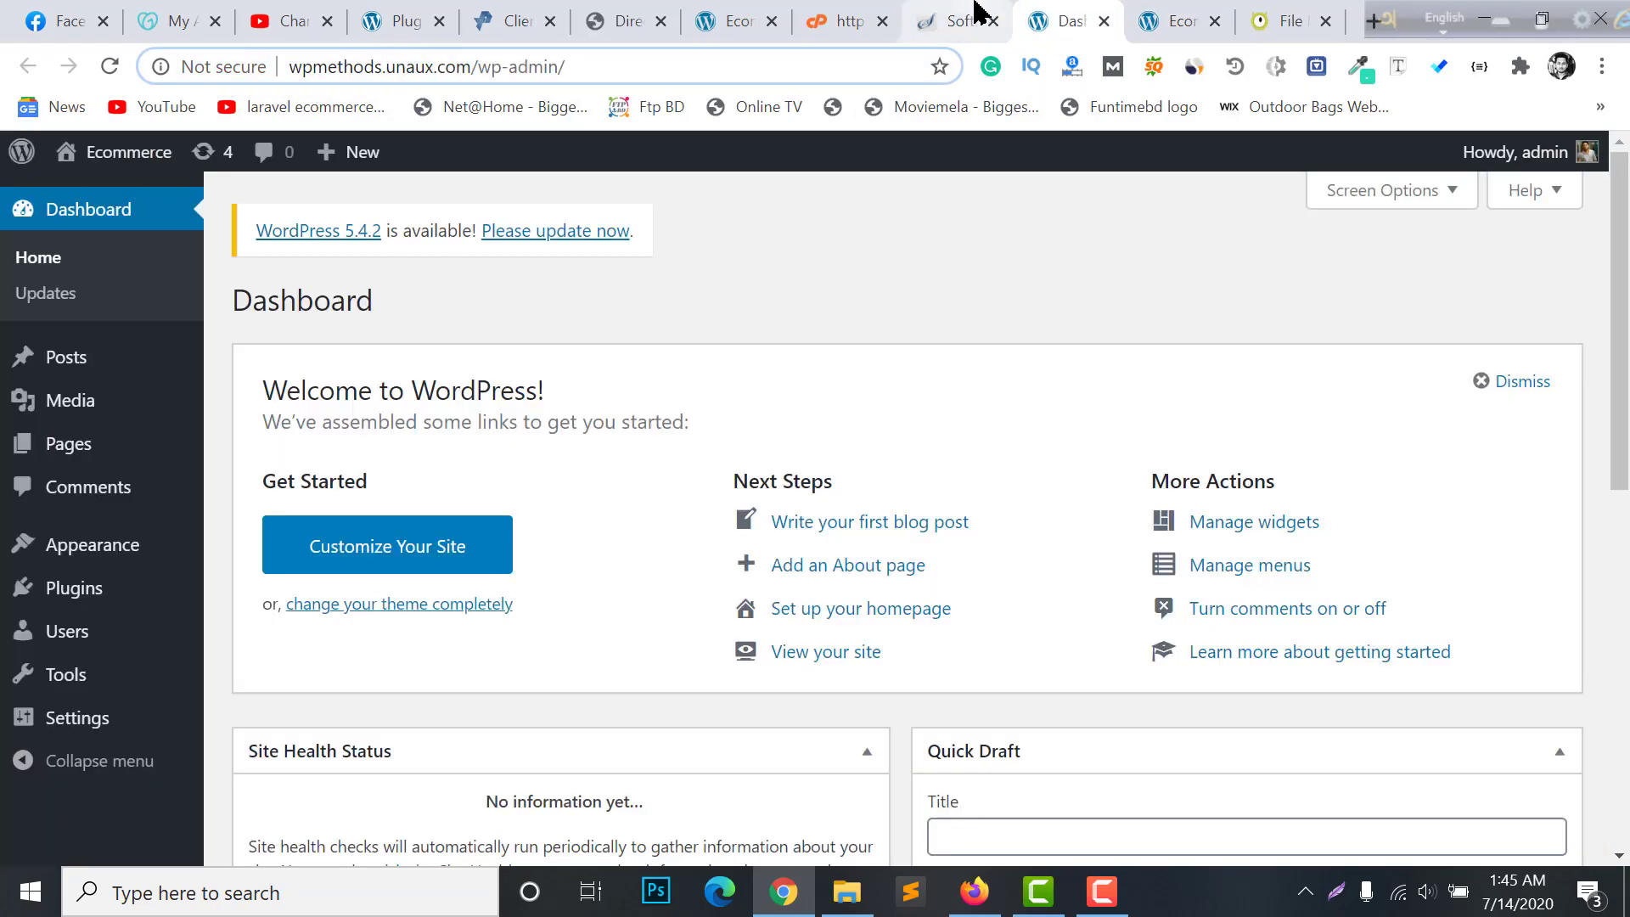
pyautogui.click(974, 15)
pyautogui.click(863, 26)
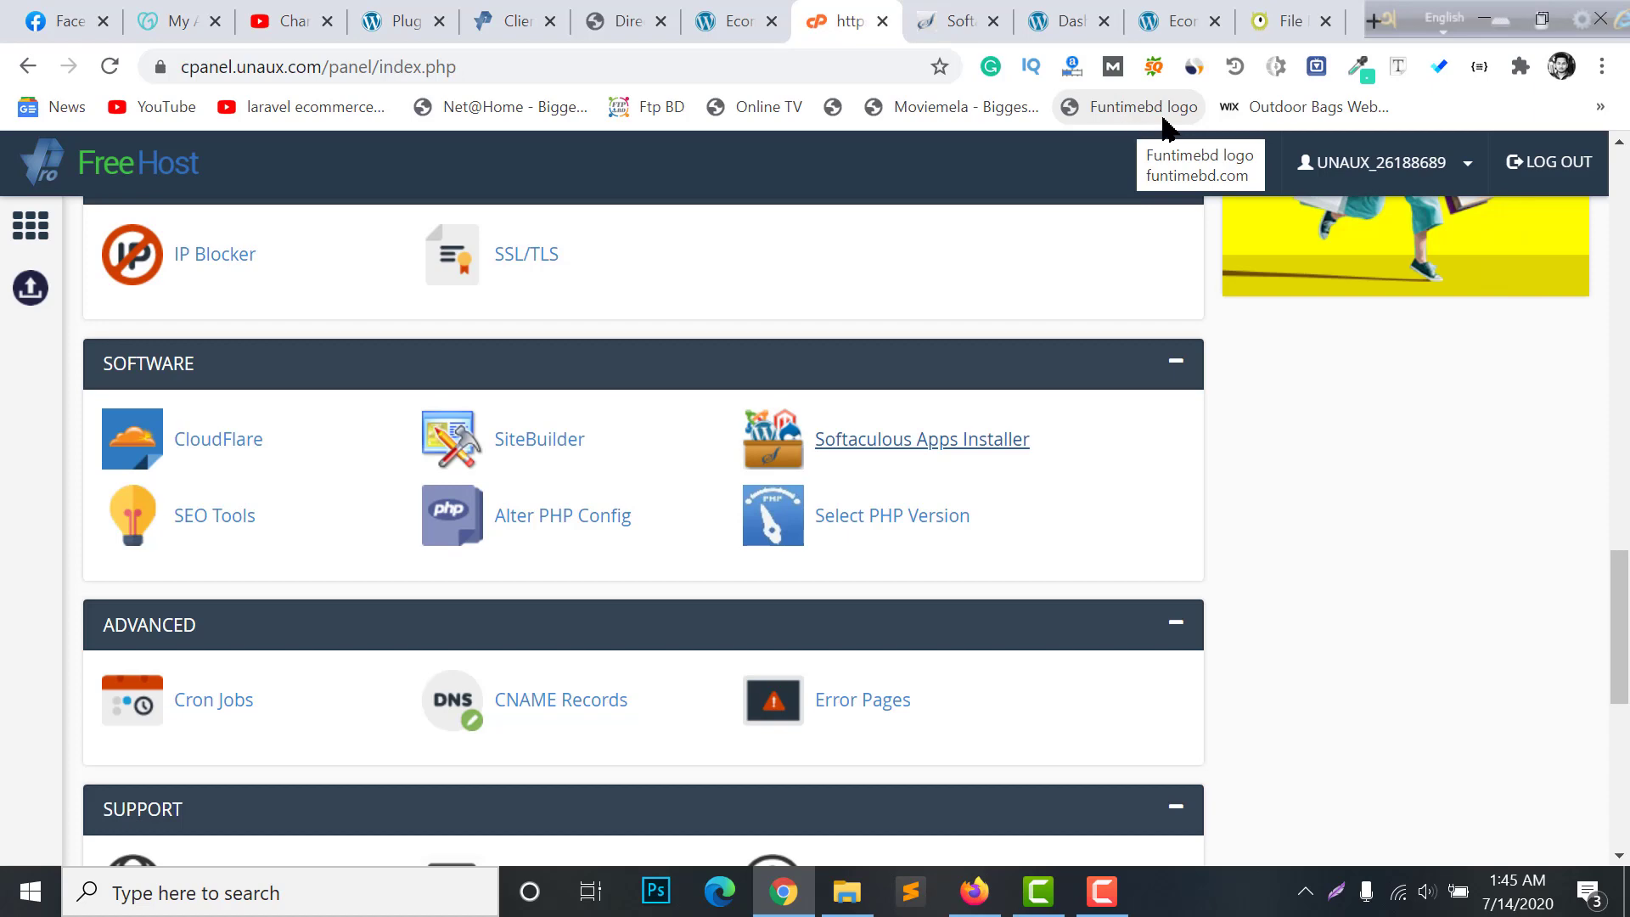
pyautogui.click(1010, 19)
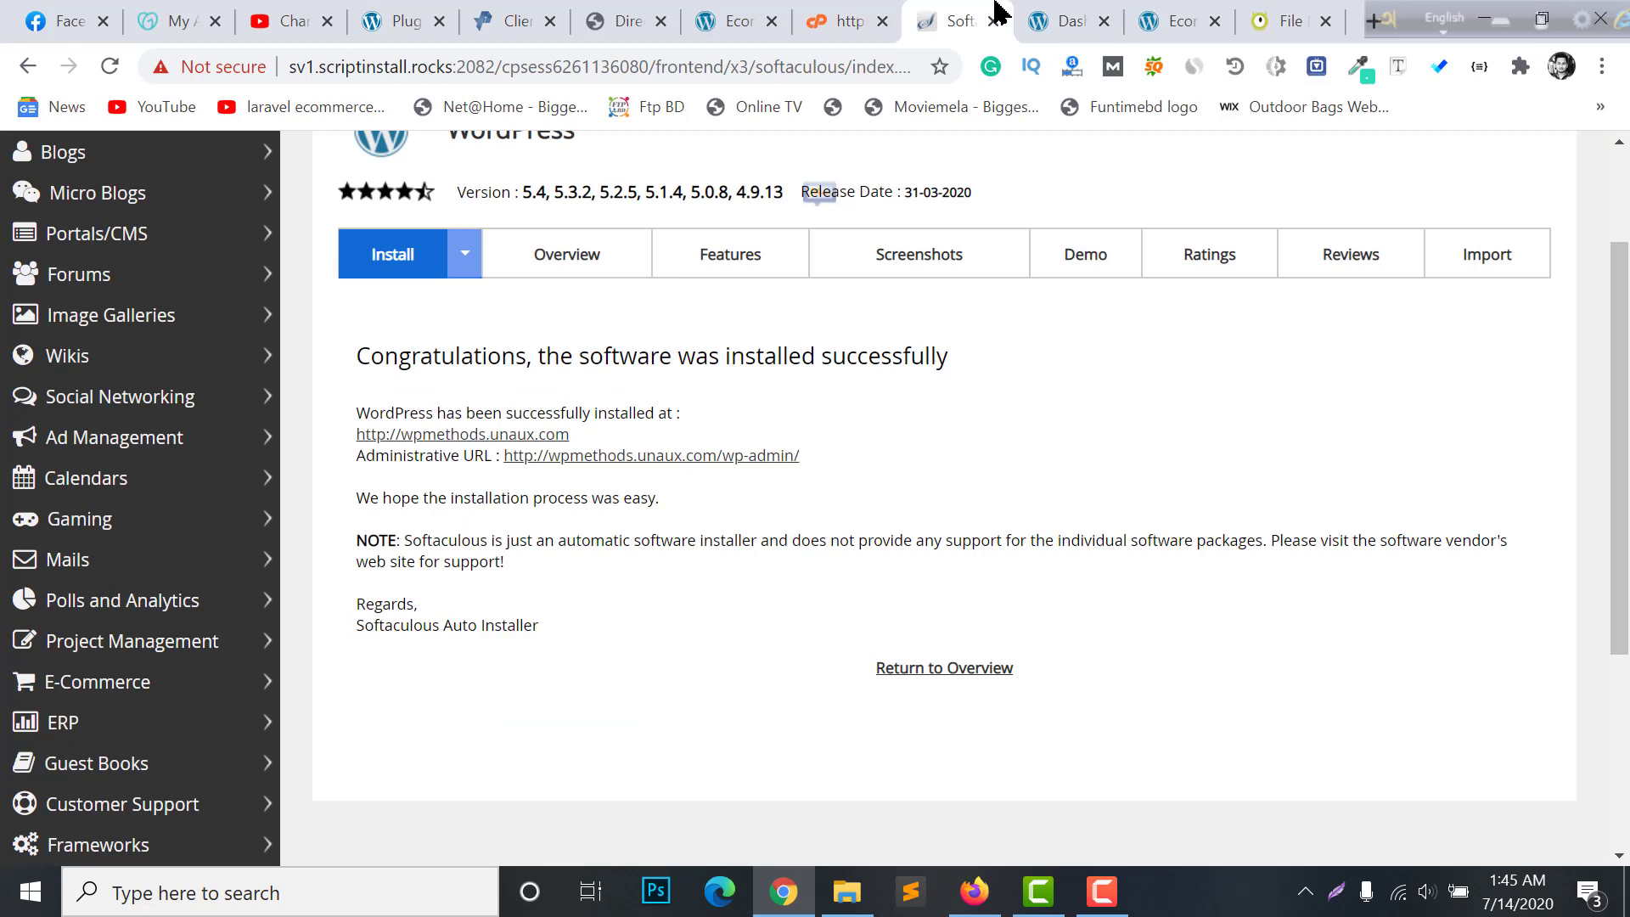
pyautogui.click(1104, 21)
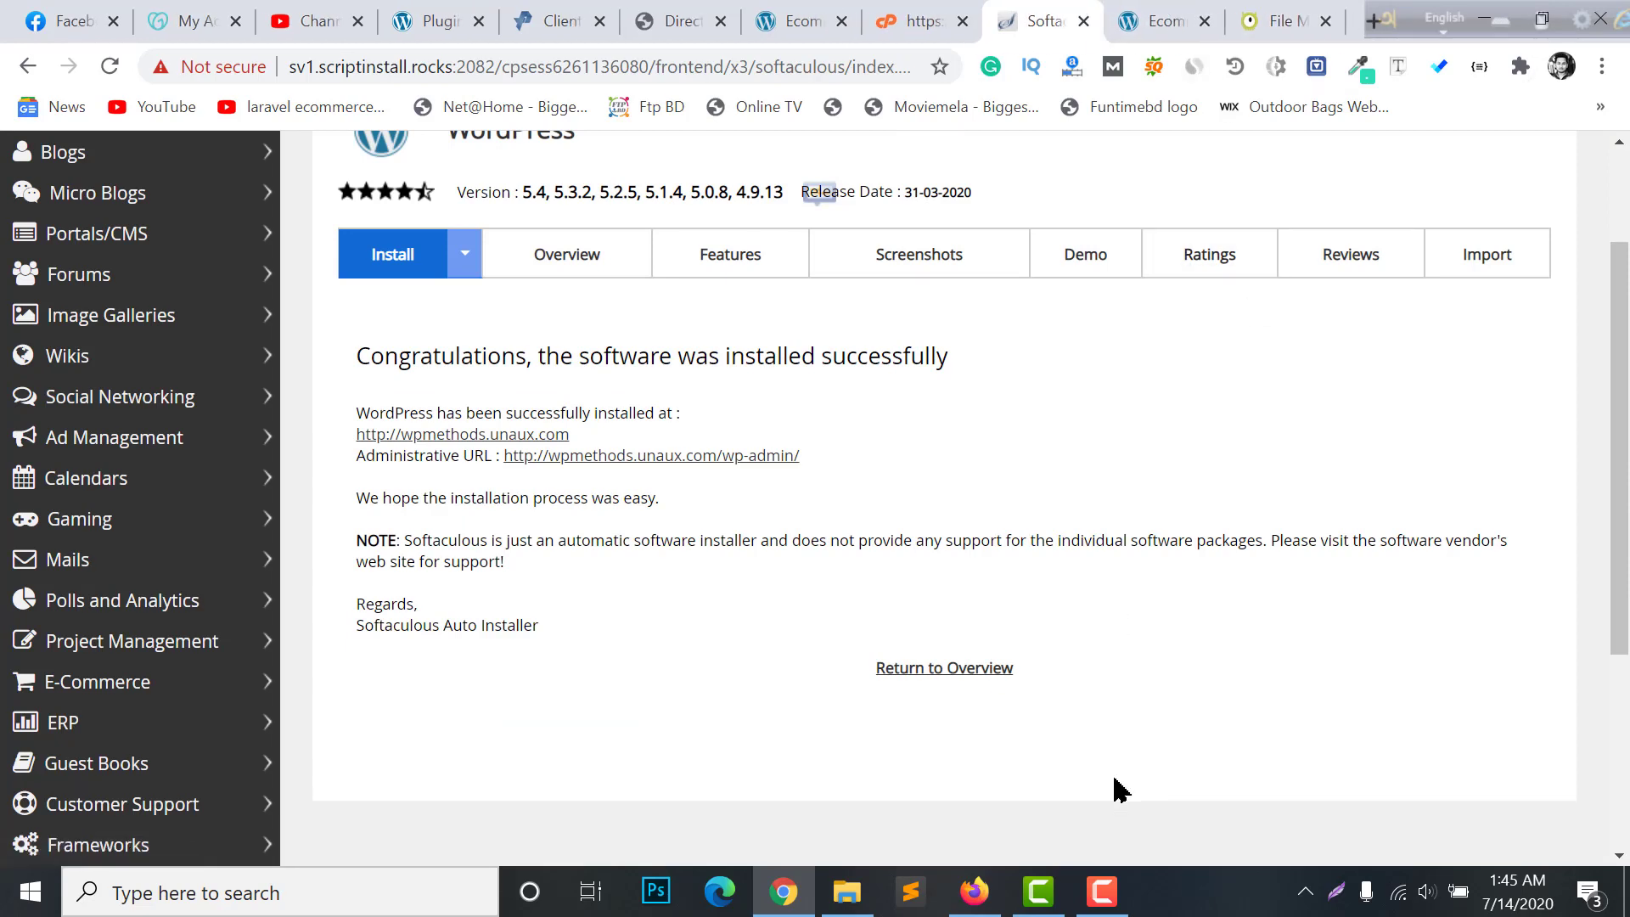